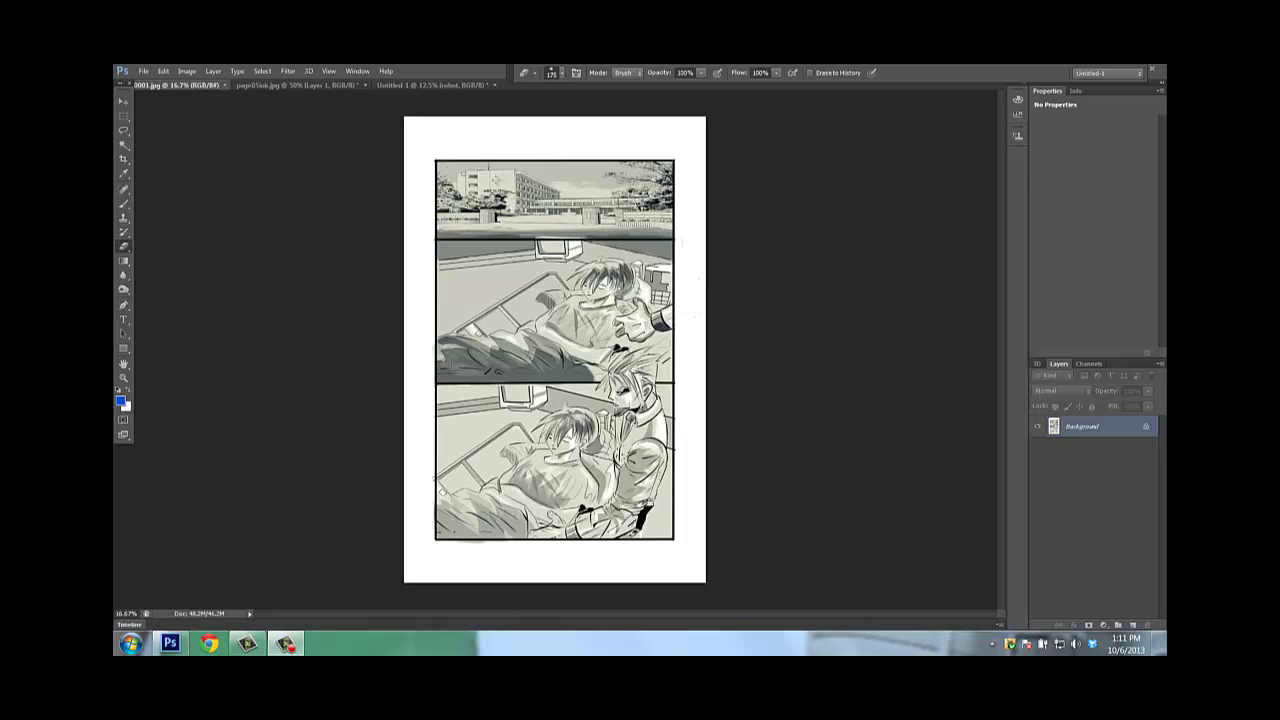
- Switch to the Untitled-1 document with the robot silhouette and set the foreground colour to black (#000000)
click(300, 84)
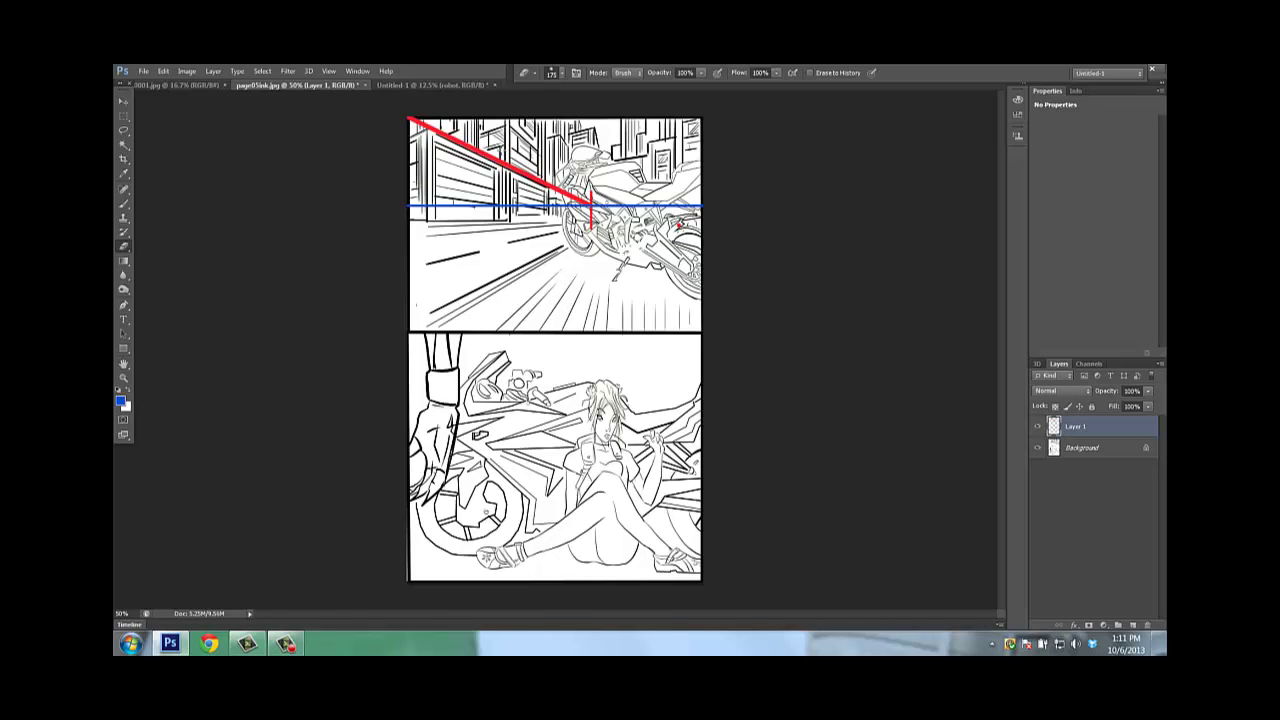
click(440, 86)
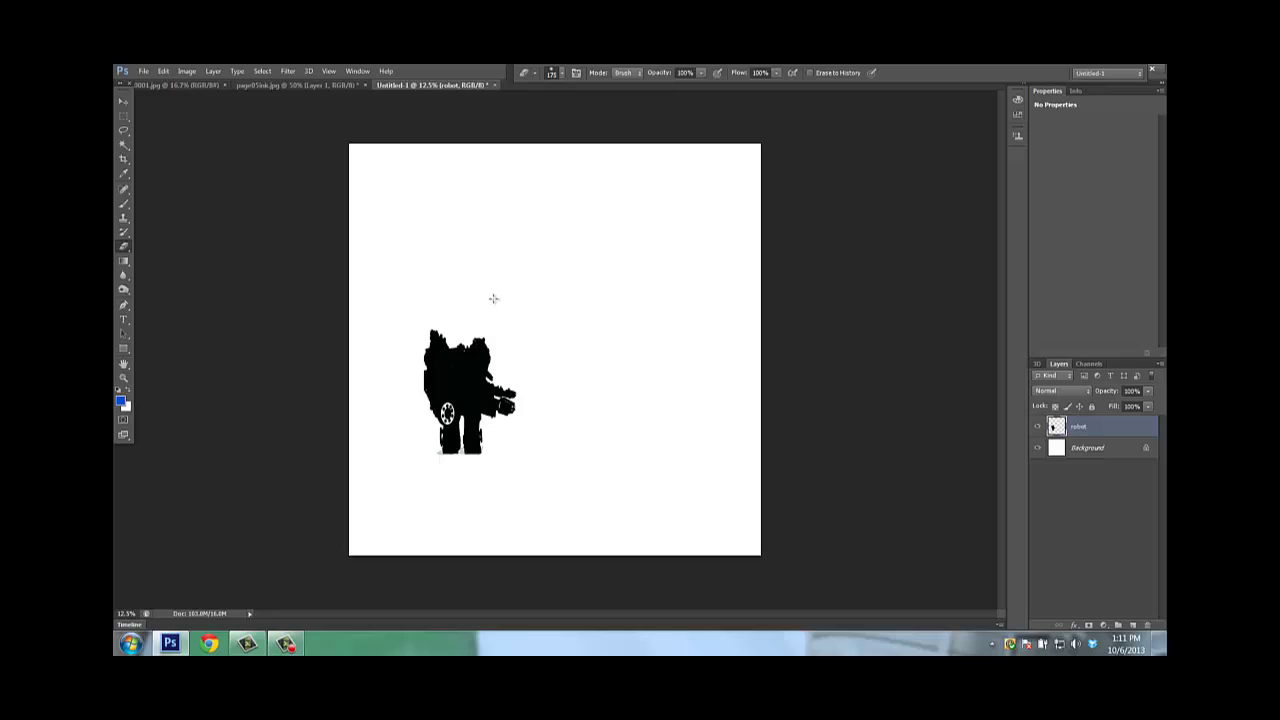
click(121, 401)
click(306, 287)
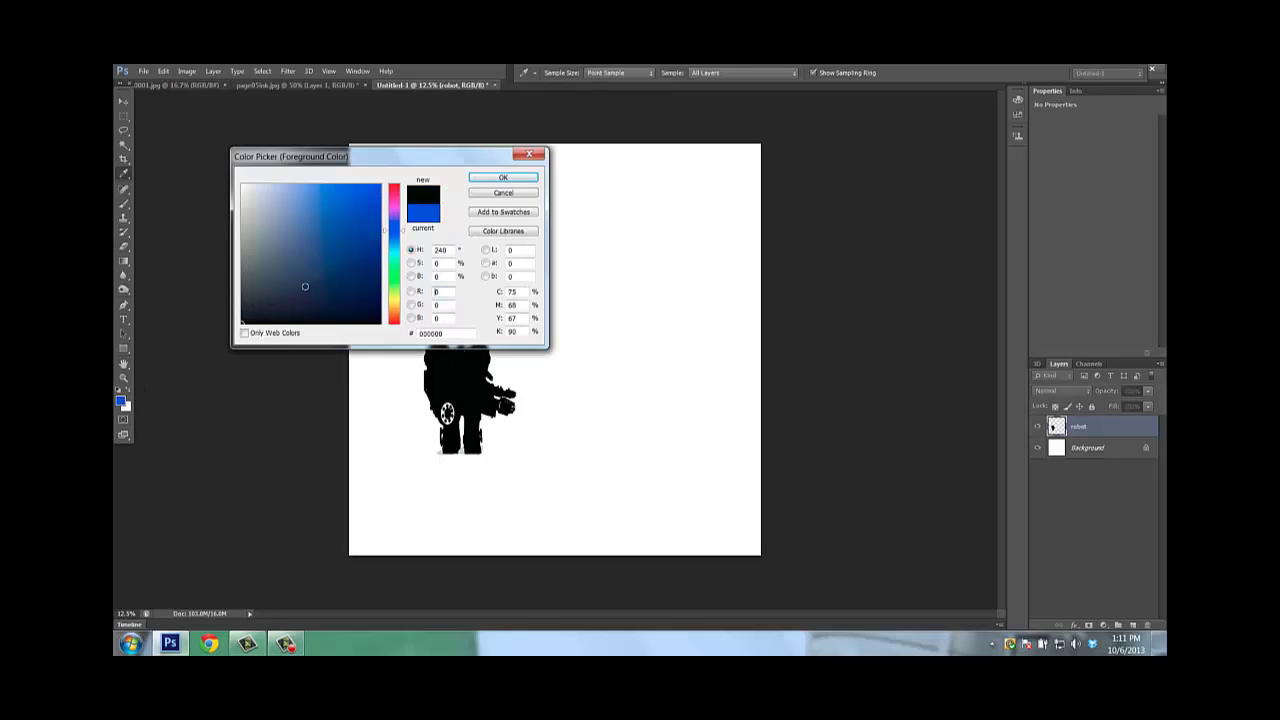
click(502, 178)
- Paint a rough black freehand blob on the empty canvas area beside the robot with the Brush tool
key(p)
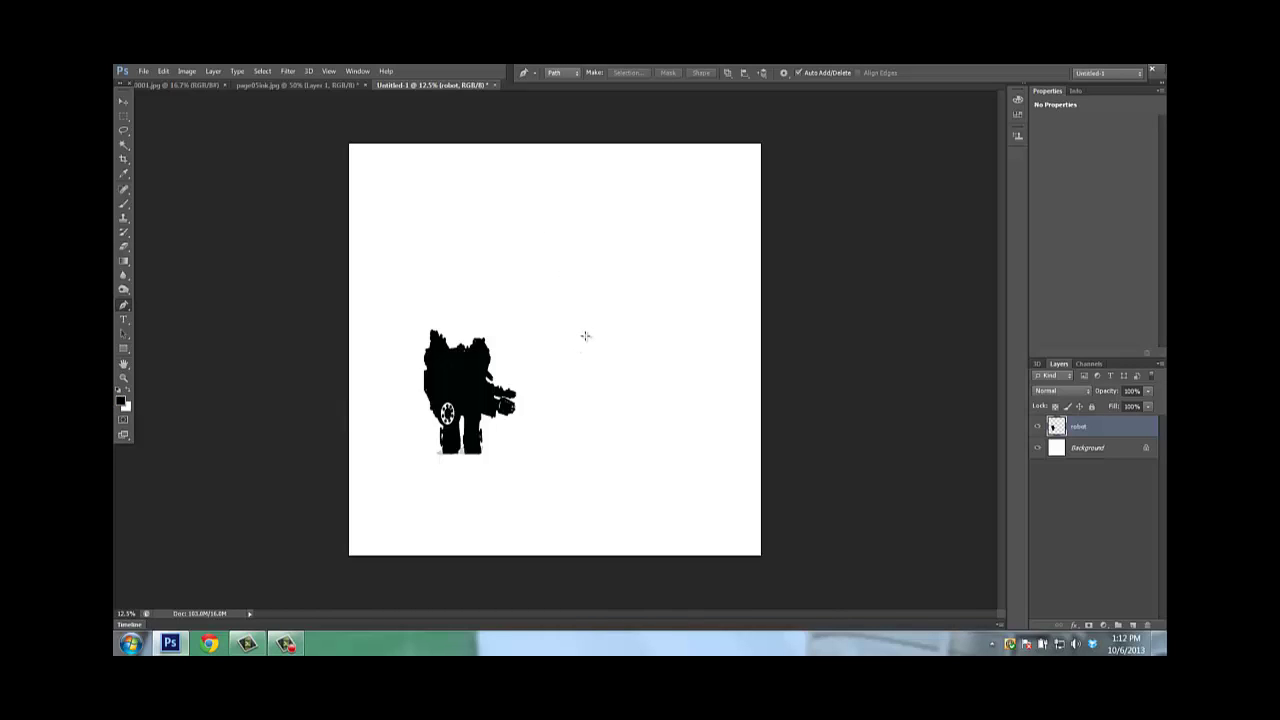
key(b)
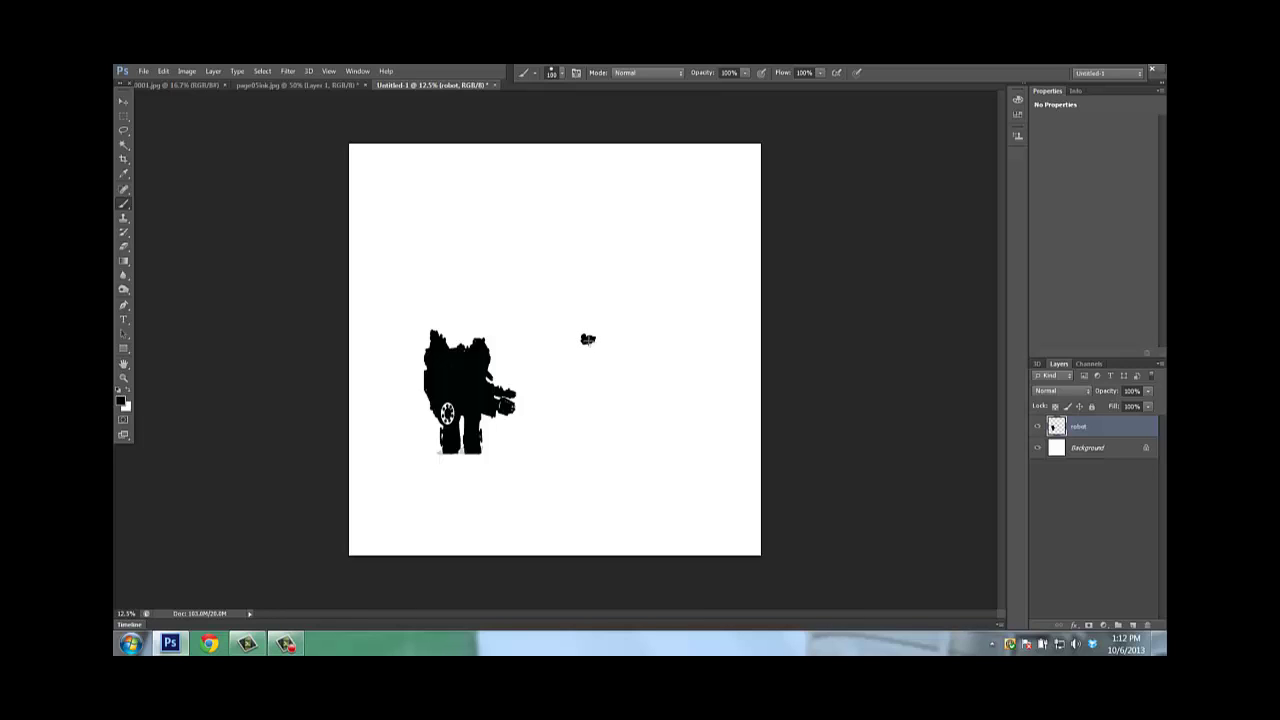
mouse_move(606, 350)
mouse_down()
mouse_move(576, 329)
mouse_move(575, 343)
mouse_move(605, 338)
mouse_move(578, 340)
mouse_move(601, 359)
mouse_move(594, 367)
mouse_move(576, 337)
mouse_move(565, 361)
mouse_move(558, 349)
mouse_move(552, 407)
mouse_move(583, 353)
mouse_move(614, 357)
mouse_up()
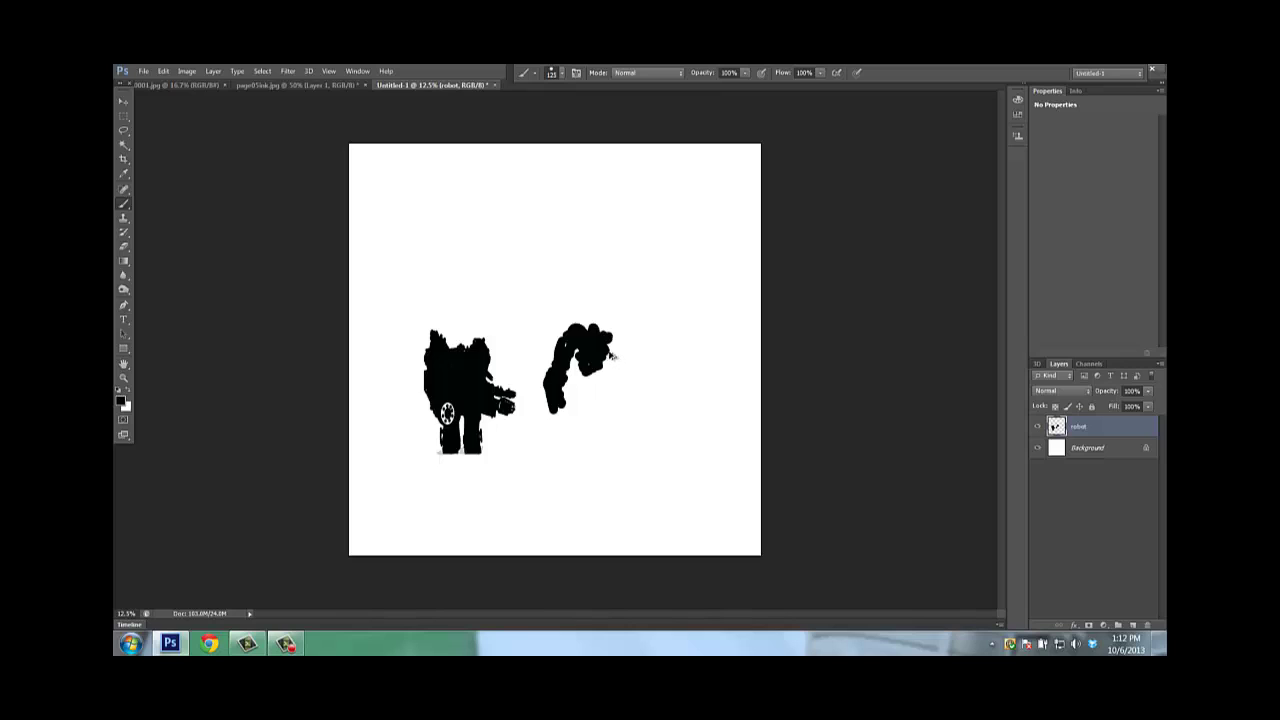
- Step back through the most recent brush strokes of the blob beside the robot
key(ctrl+alt+z)
key(ctrl+alt+z)
key(ctrl+alt+z)
key(ctrl+alt+z)
key(ctrl+alt+z)
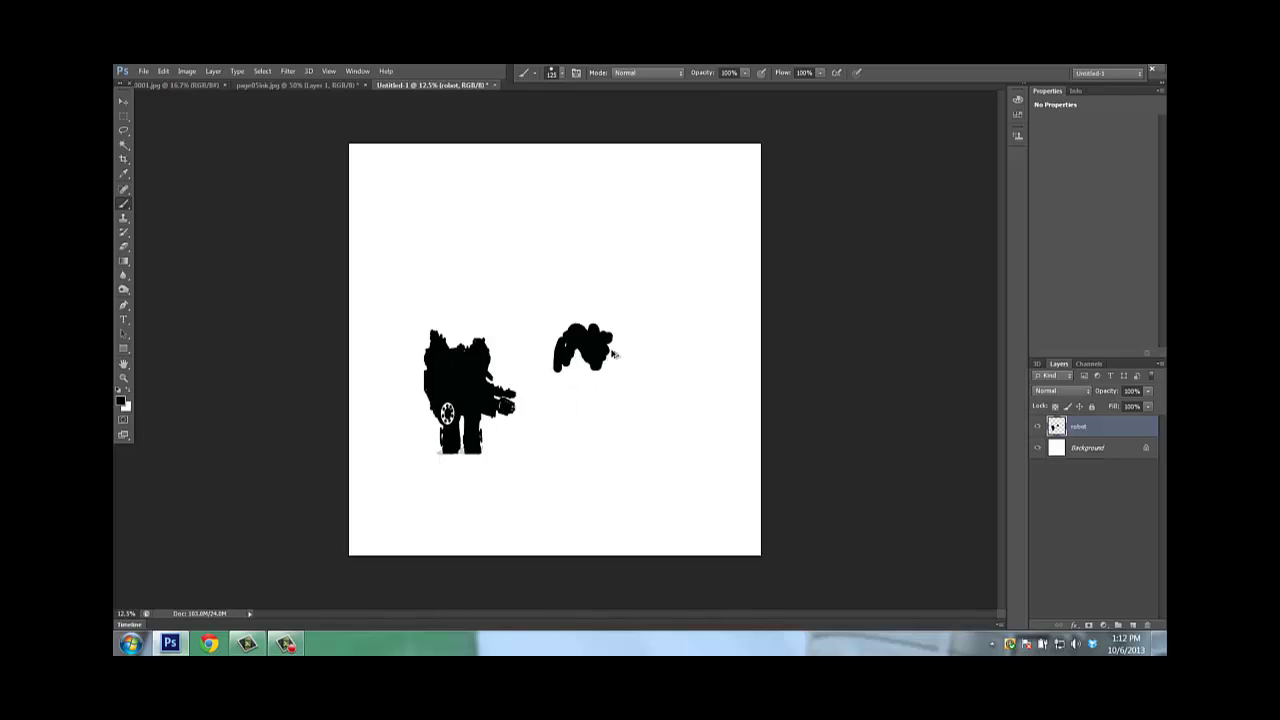
key(ctrl+alt+z)
key(ctrl+alt+z)
key(ctrl+alt+z)
key(ctrl+alt+z)
key(ctrl+alt+z)
key(ctrl+alt+z)
- Lasso the leftover black blob beside the robot and cut it from the layer
click(123, 131)
mouse_move(575, 292)
mouse_down()
mouse_move(570, 377)
mouse_move(624, 299)
mouse_move(588, 298)
mouse_up()
click(163, 71)
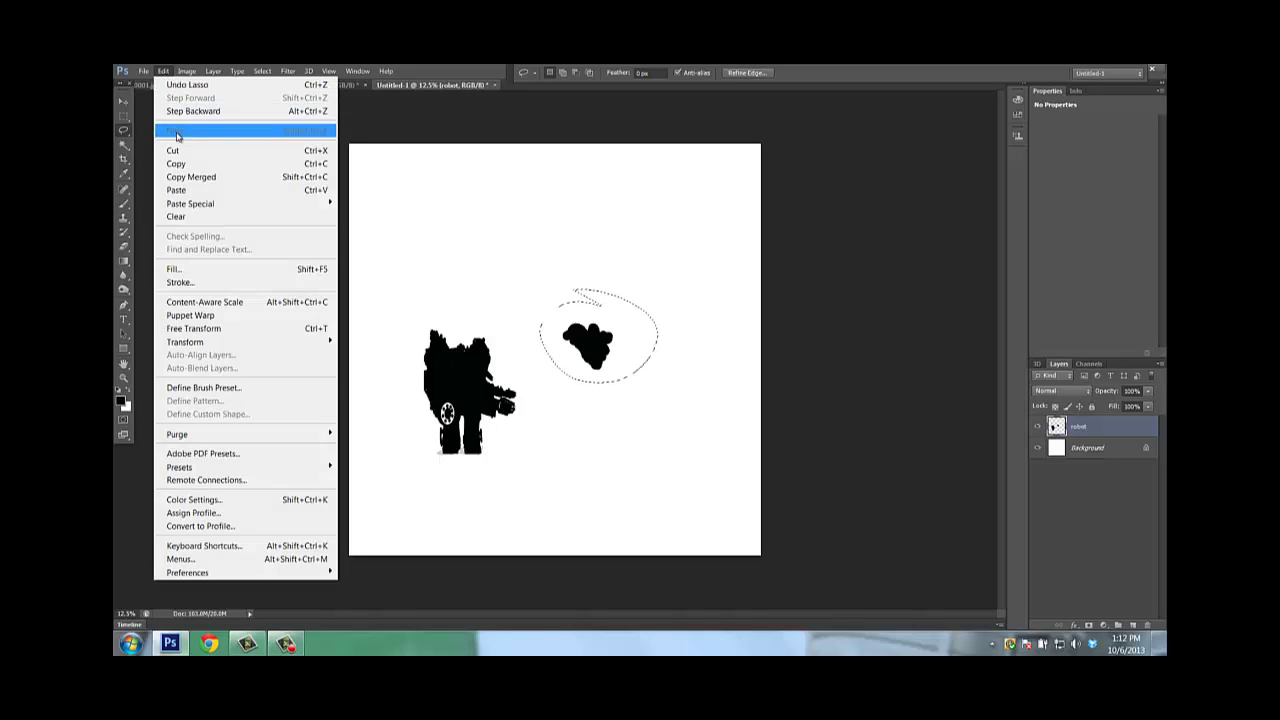
click(175, 150)
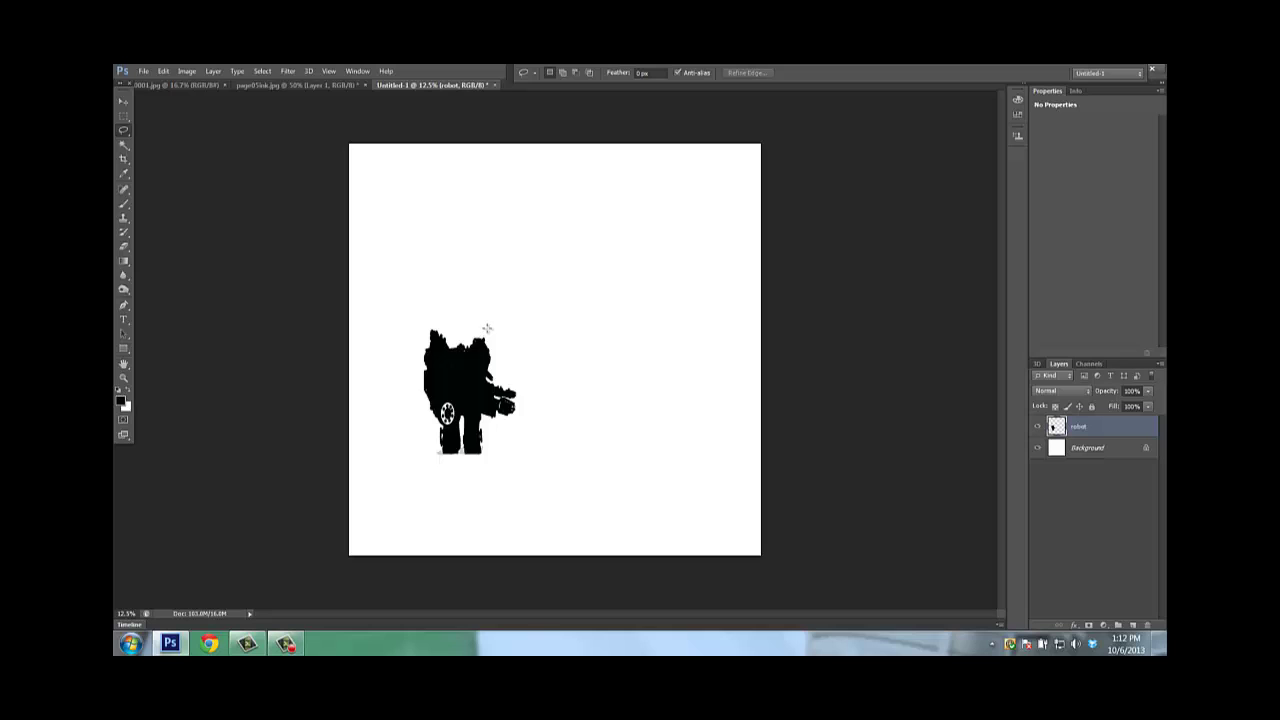
- Check the document's pixel dimensions, print size and resolution in the Image Size settings
key(p)
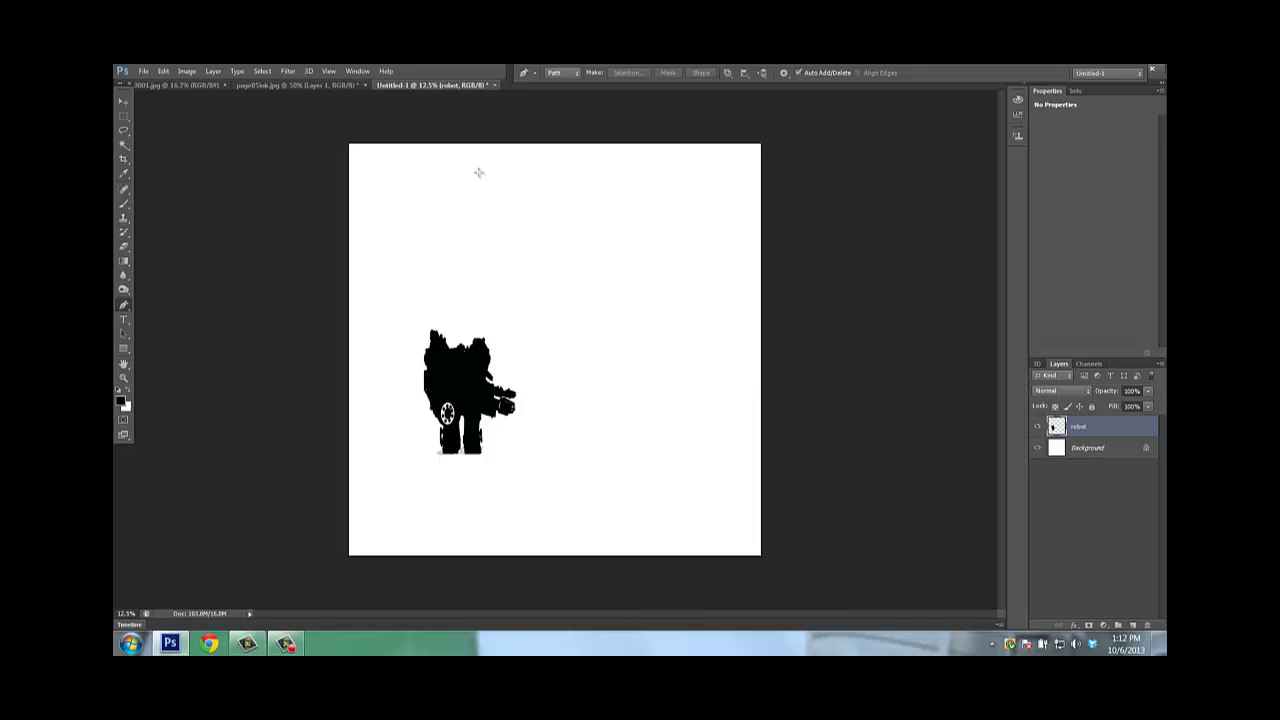
click(1107, 450)
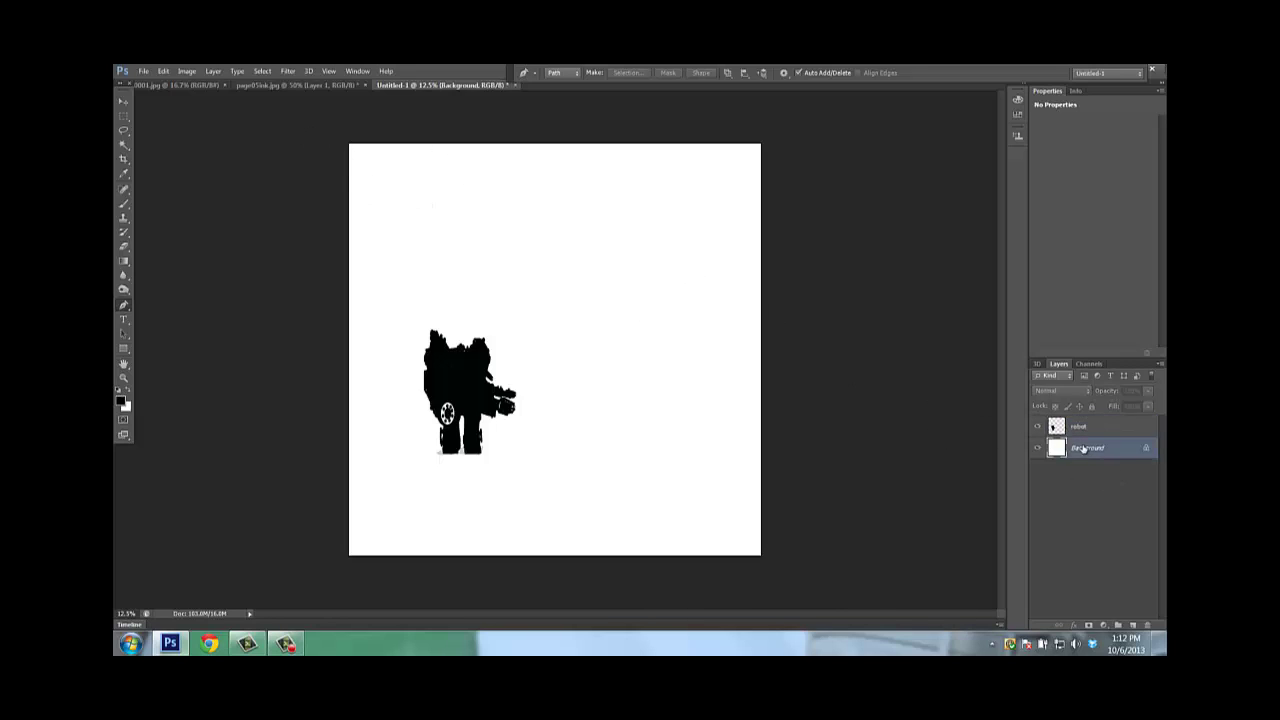
click(186, 71)
click(200, 172)
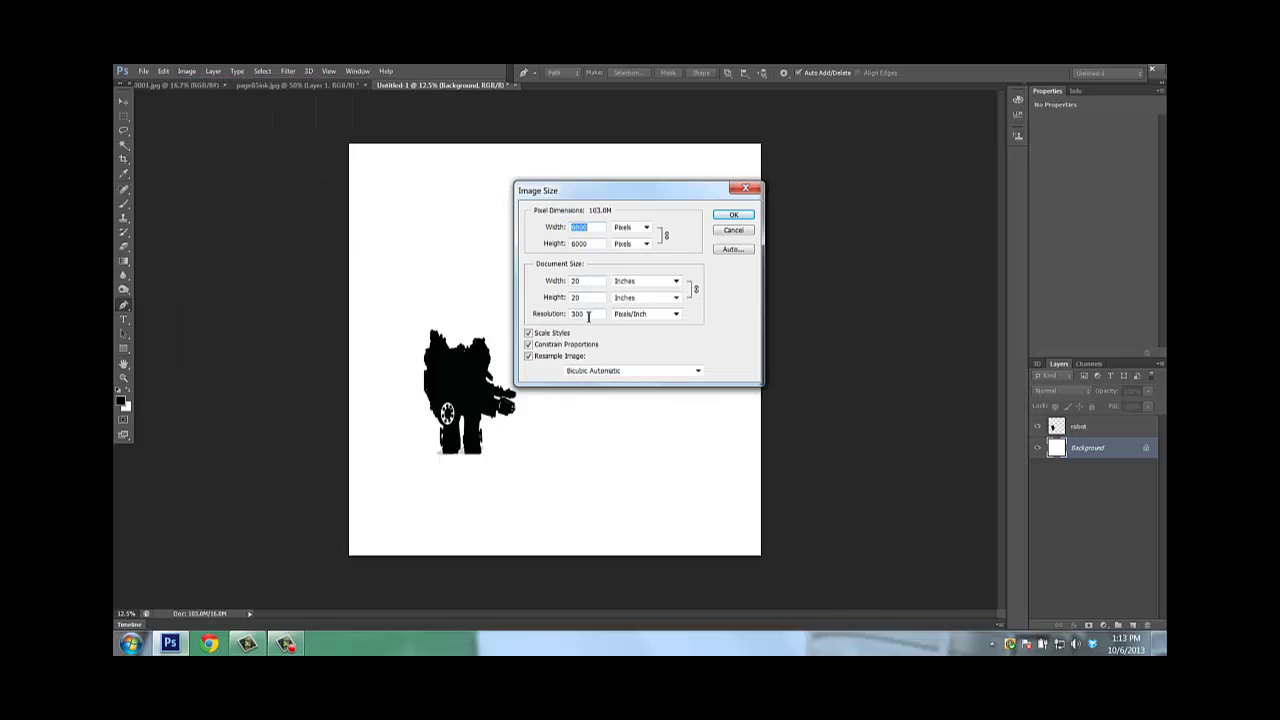
click(730, 215)
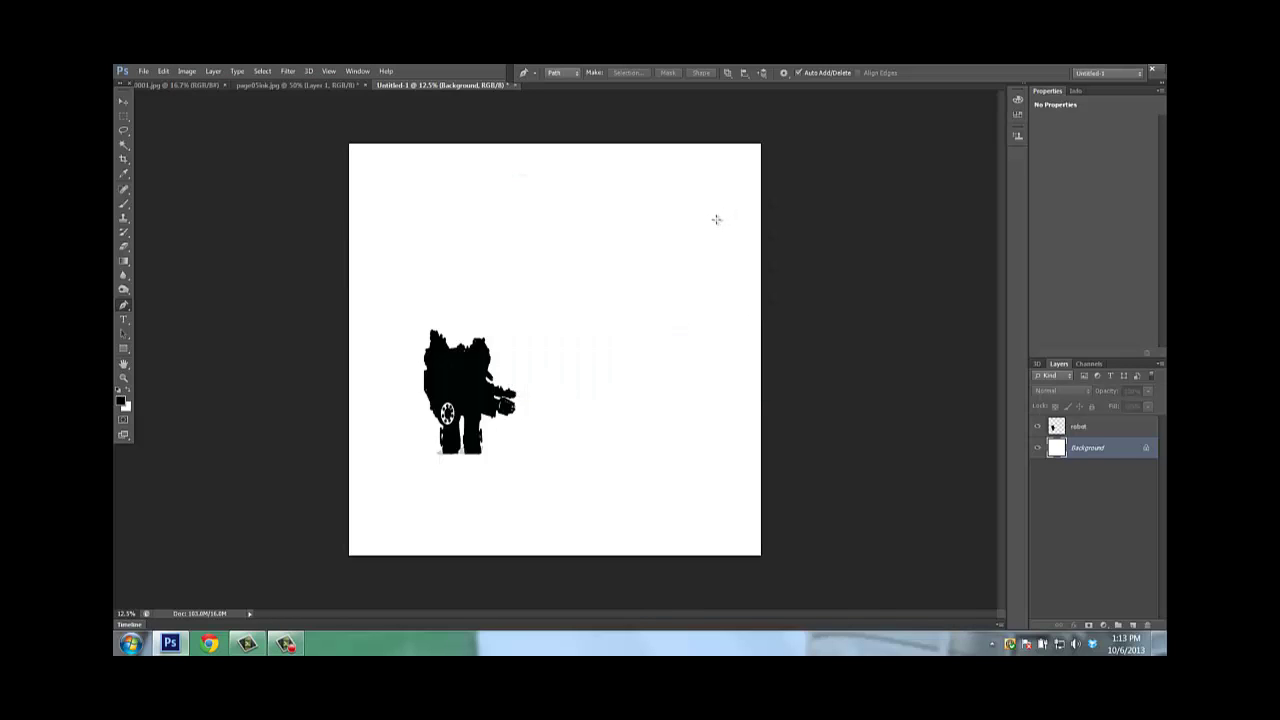
- Create a new layer above the robot layer and name it ONEPOINT
click(1094, 434)
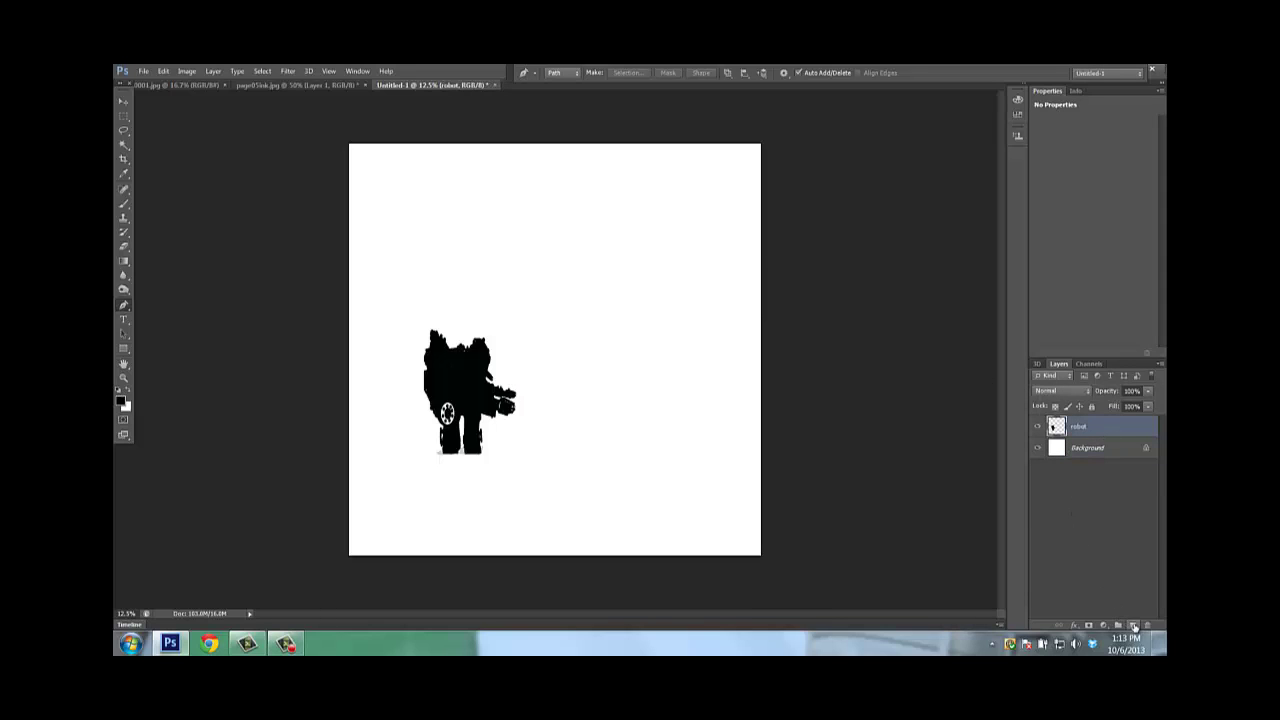
click(1133, 625)
double_click(1086, 427)
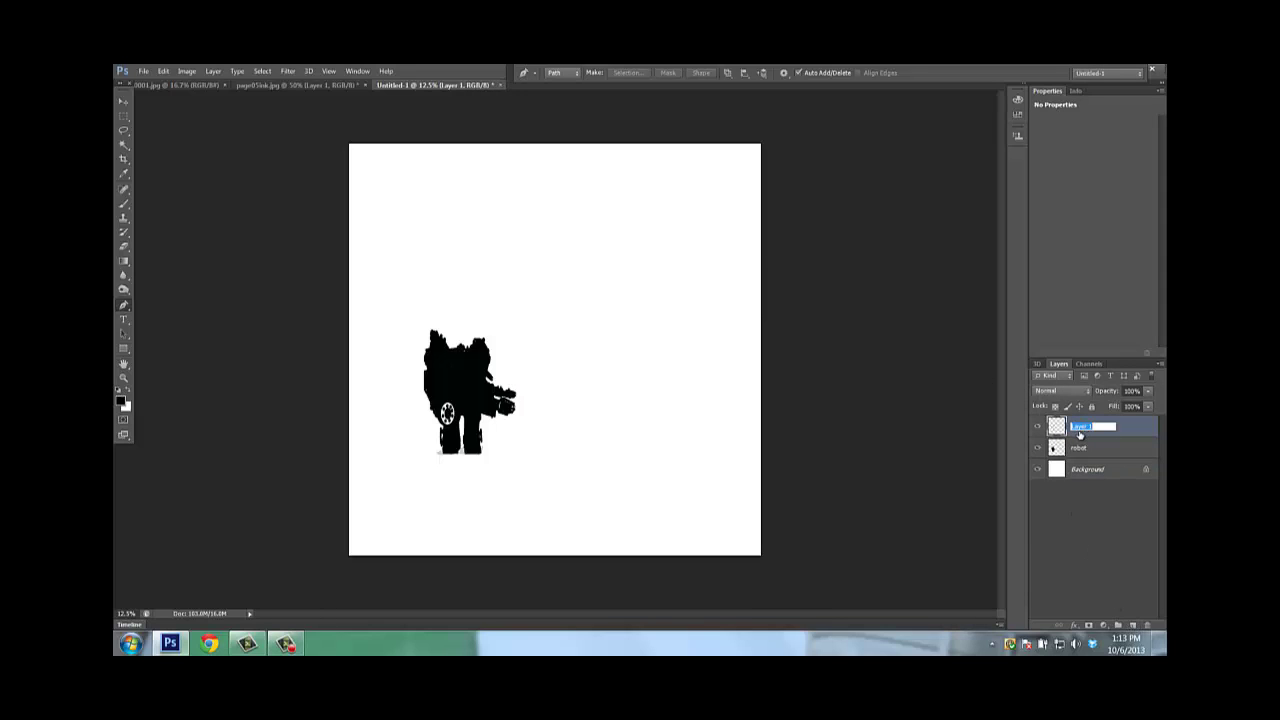
text(cnepoin)
key(Return)
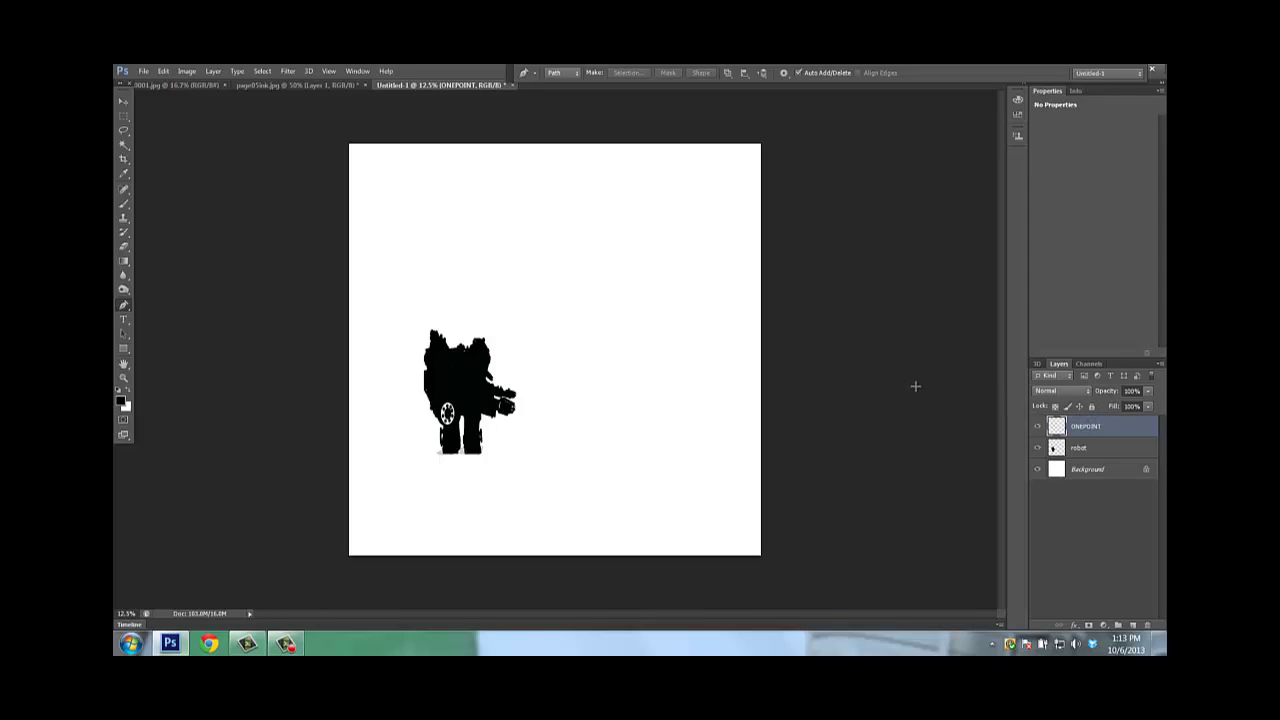
- Hide the robot layer, brush a straight black horizon line across the canvas, and label it with an H and a down arrow
click(1037, 450)
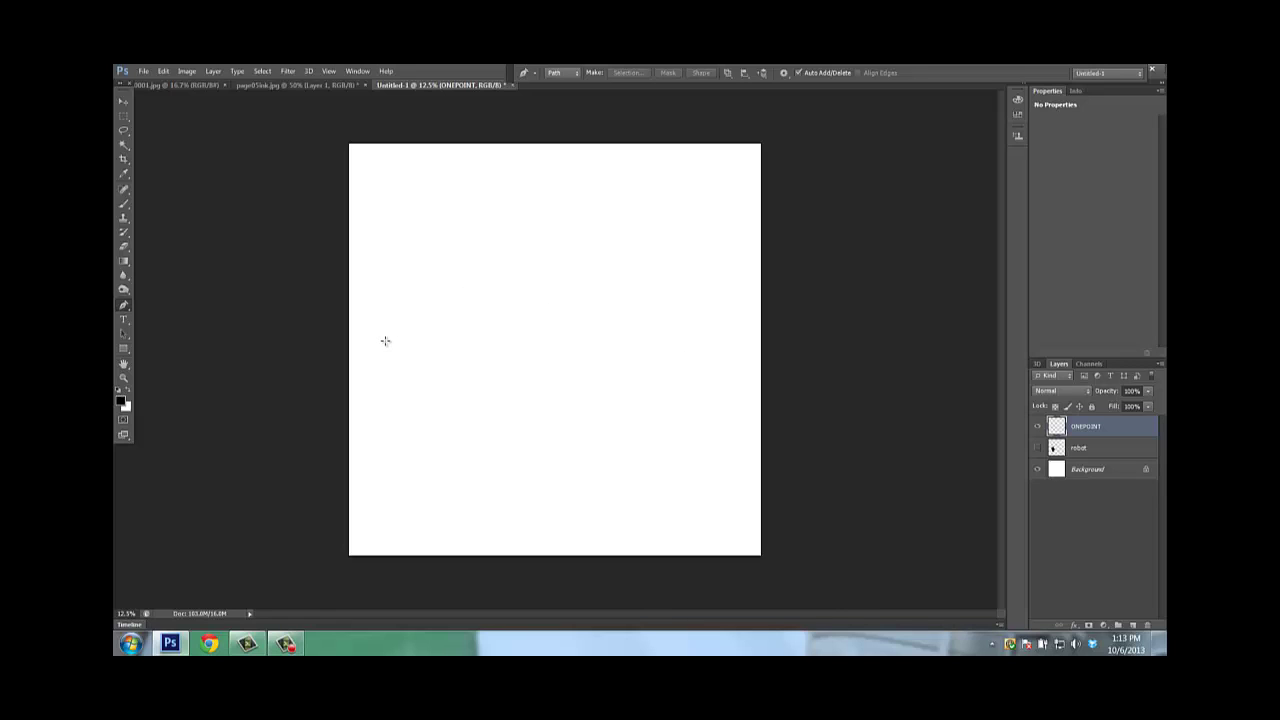
key(b)
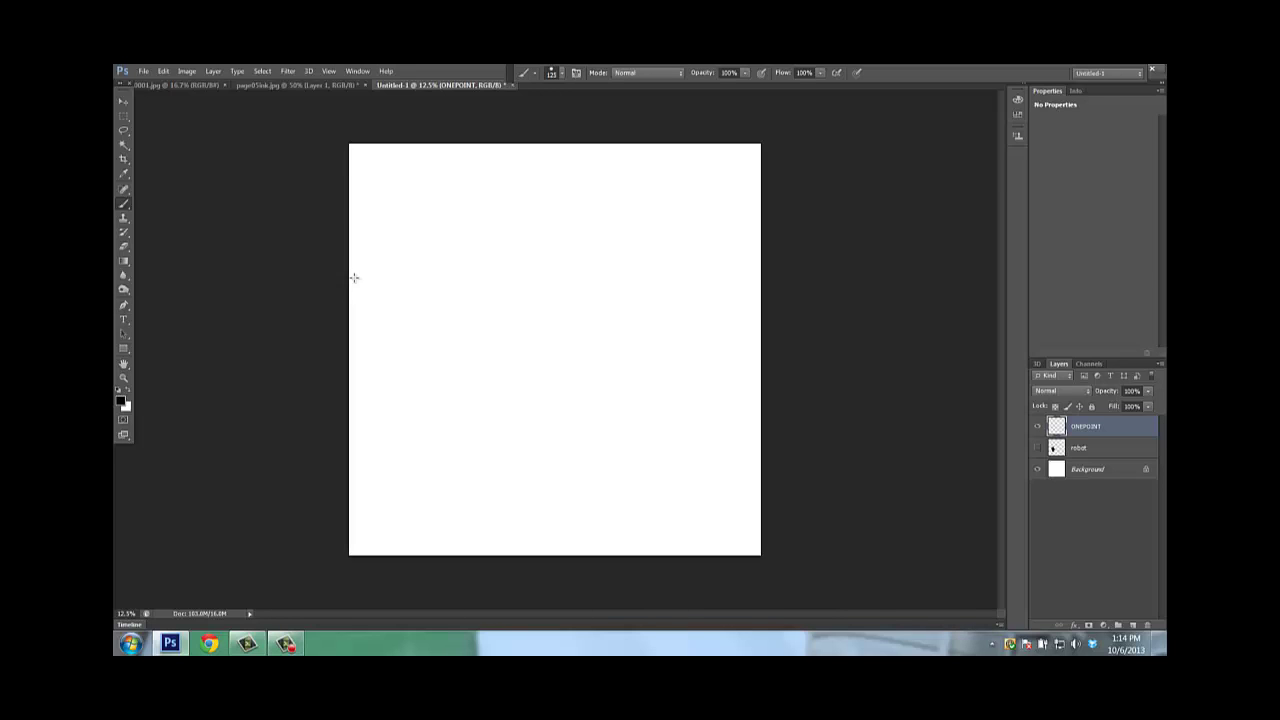
key(bracketleft)
drag(351, 303, 773, 319)
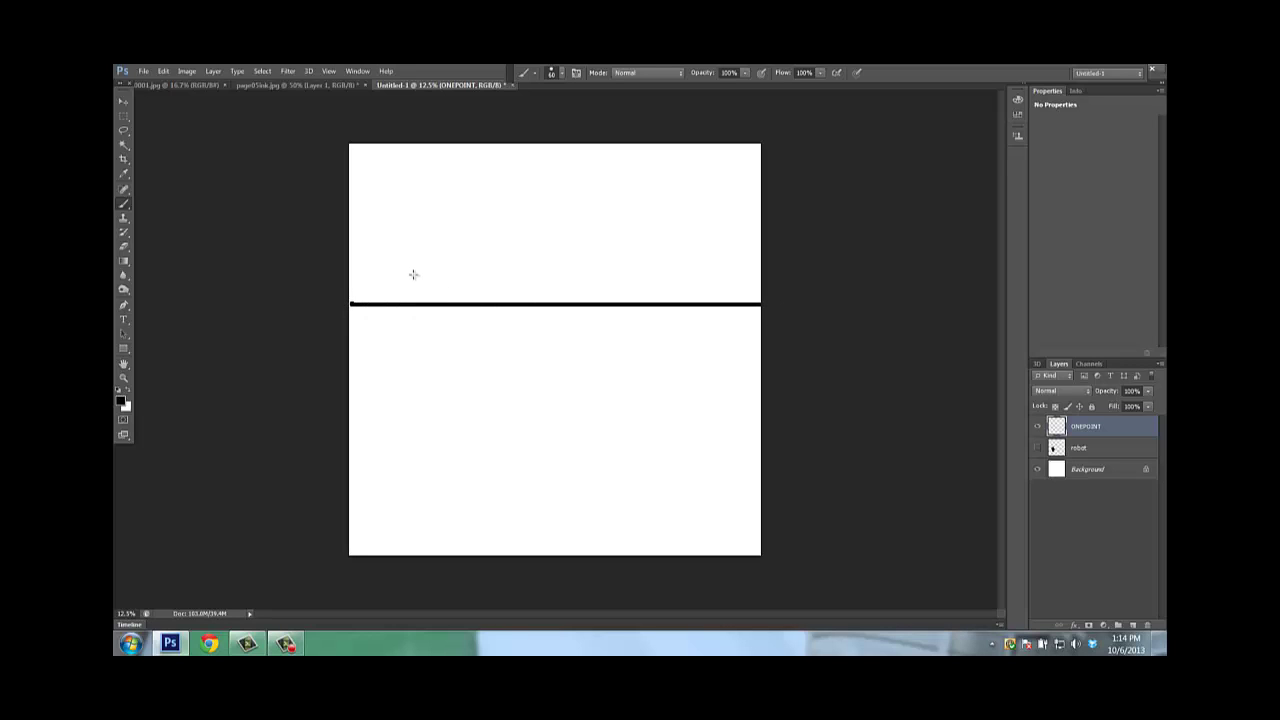
drag(360, 271, 371, 297)
- Mark a vanishing point right of centre on the horizon and draw two thinner straight road edges from it to the canvas's bottom edge
key(bracketleft)
key(bracketleft)
click(637, 302)
shift+click(349, 553)
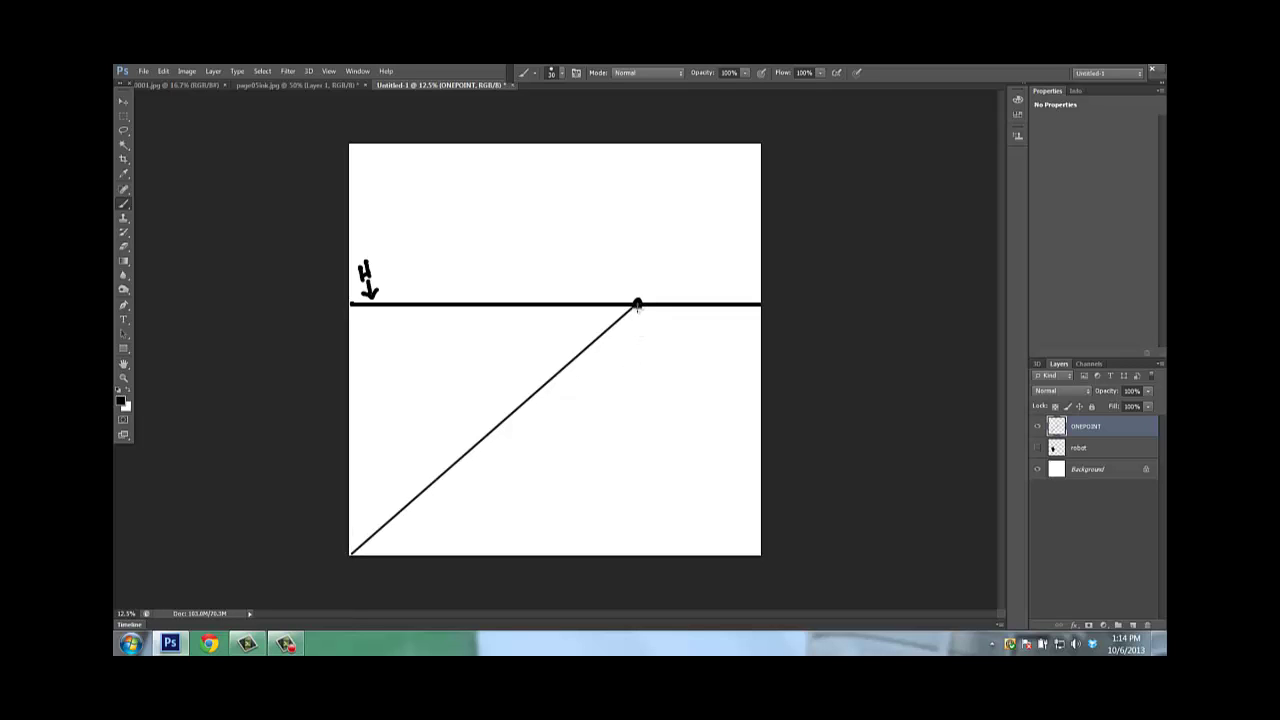
shift+click(673, 555)
click(637, 302)
drag(630, 322, 645, 332)
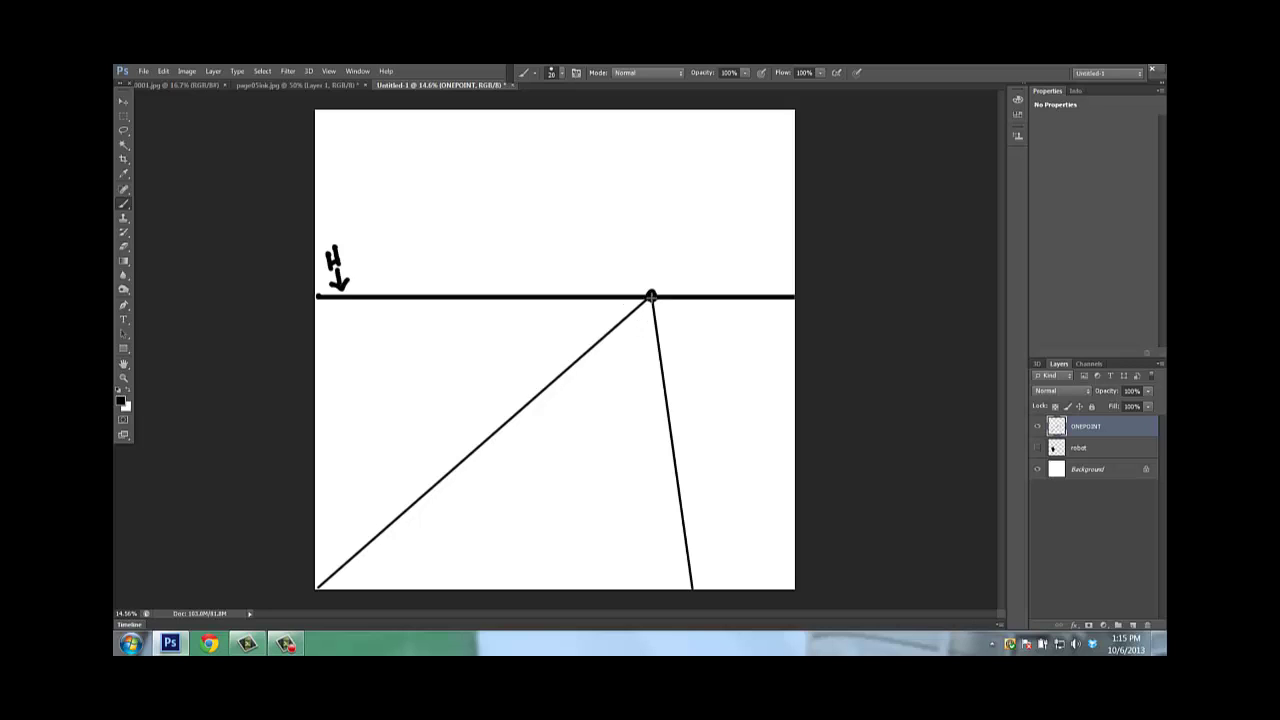
- Add a second straight line just outside each road edge, running from the vanishing point to the canvas's lower border
click(651, 296)
shift+click(316, 581)
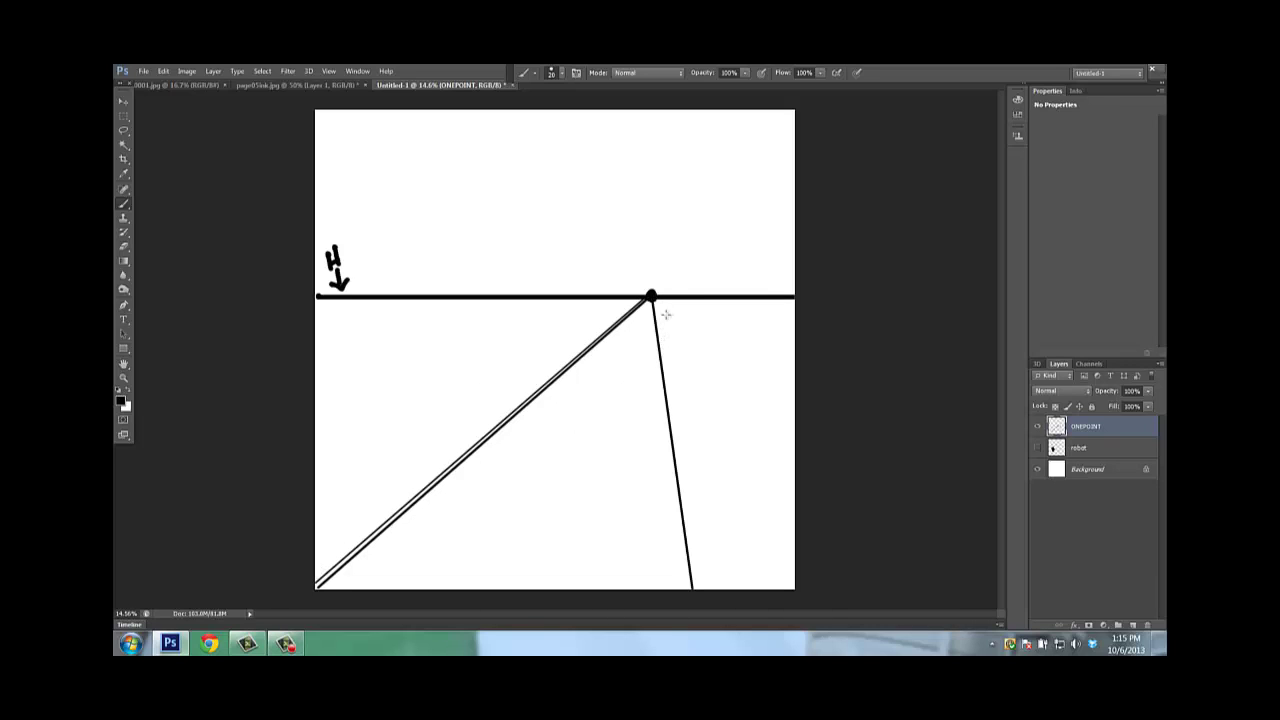
shift+click(699, 588)
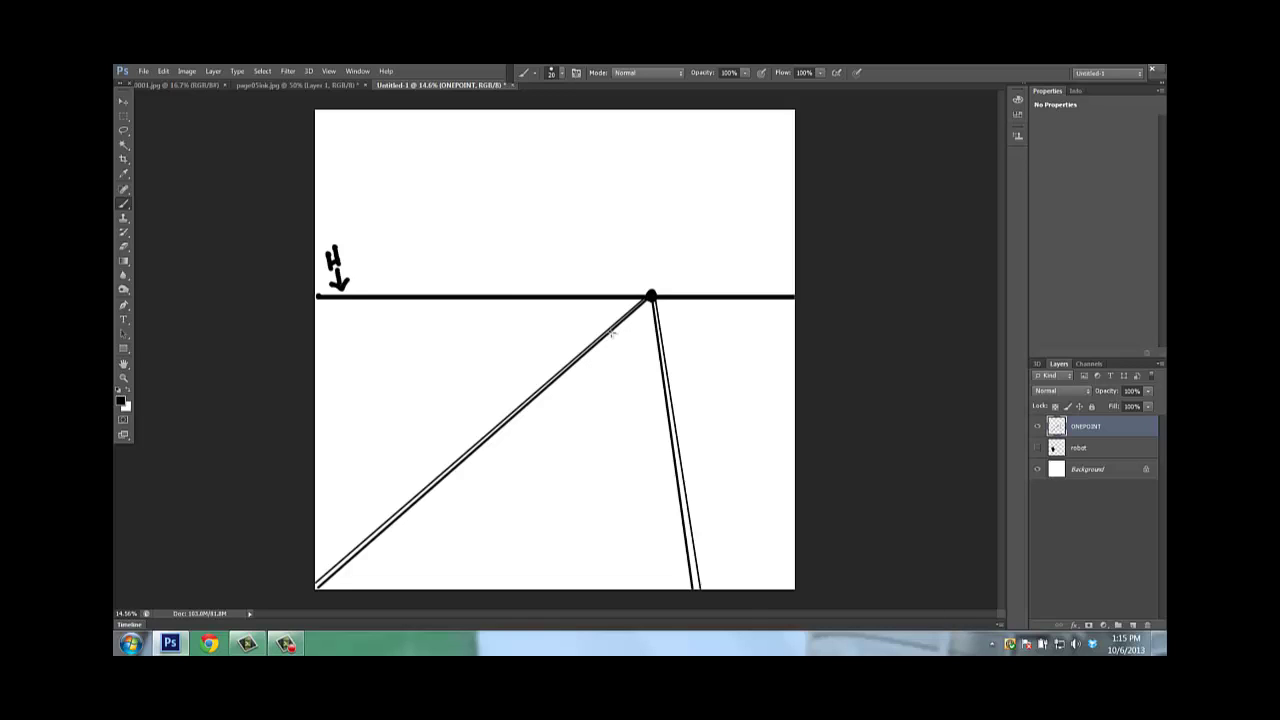
- Try drawing horizontal lines across the road just below the vanishing point
drag(610, 332, 655, 332)
drag(594, 347, 654, 346)
key(ctrl+z)
key(ctrl+z)
- Draw a straight centre line down the road from the vanishing point to the canvas's bottom edge
shift+click(511, 588)
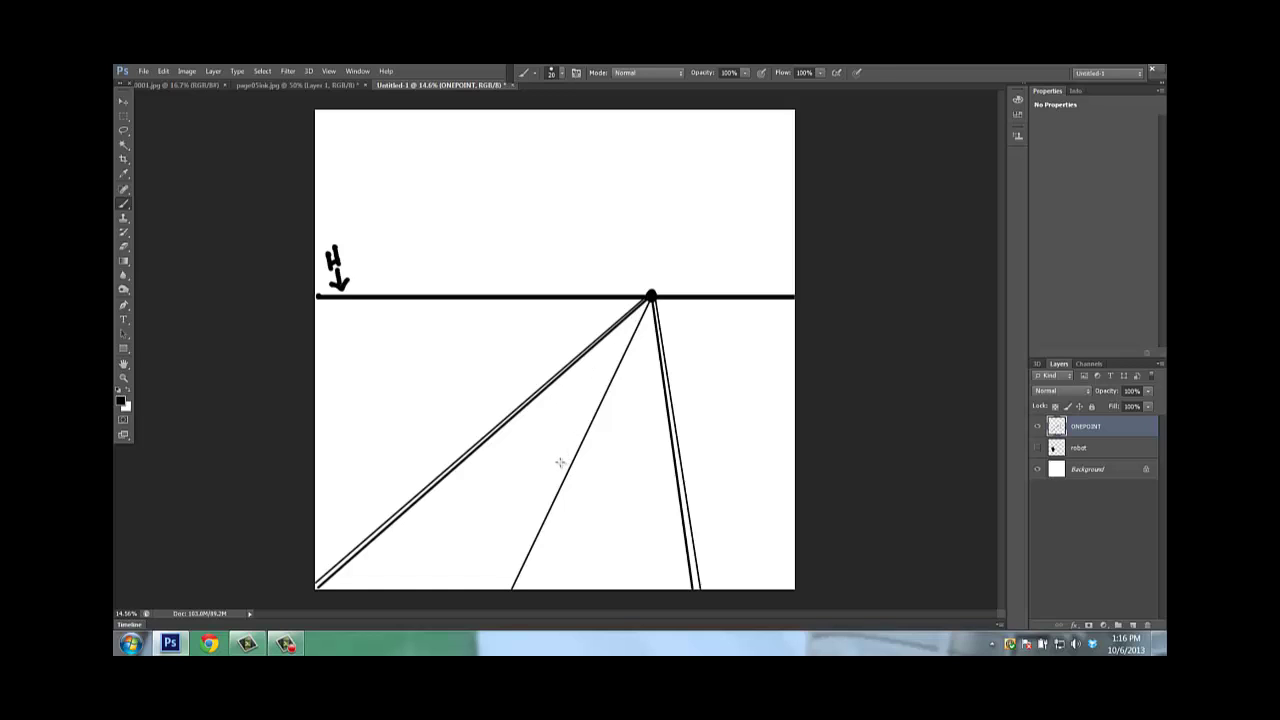
- Test the soft 400 px Eraser on the road's centre line and give the eraser a hard round tip
key(e)
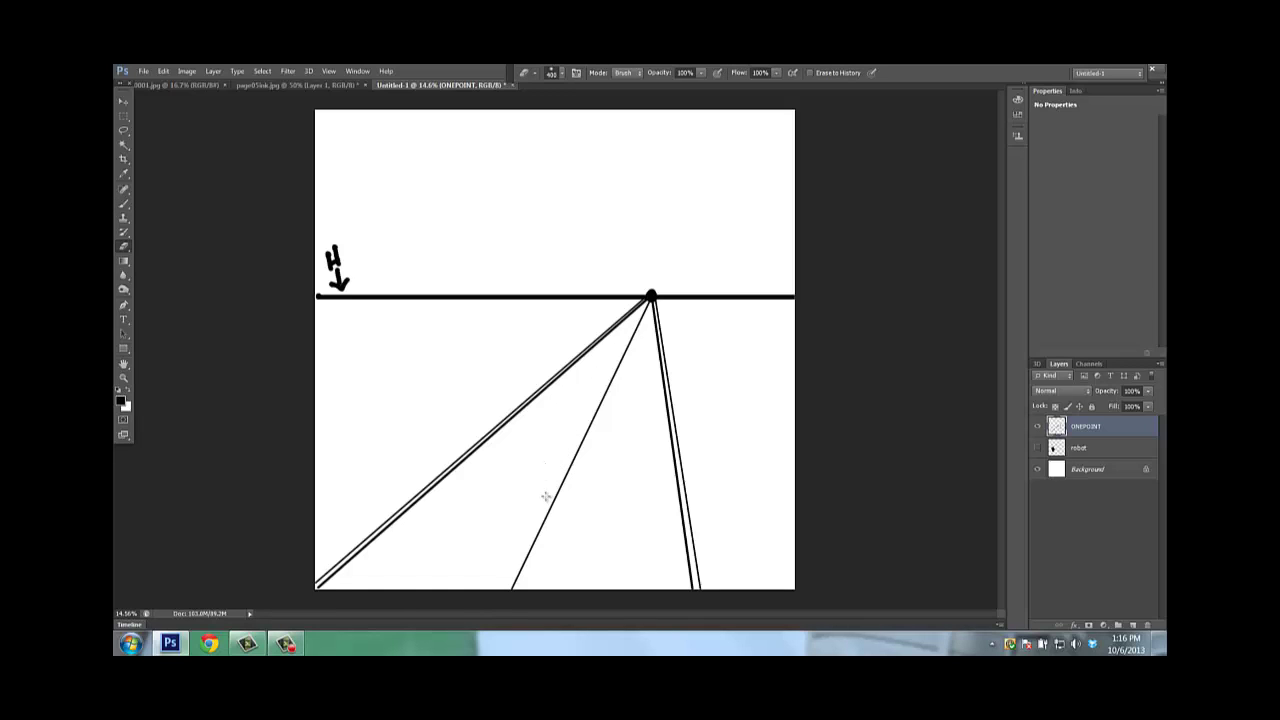
drag(543, 494, 567, 507)
key(ctrl+z)
click(562, 74)
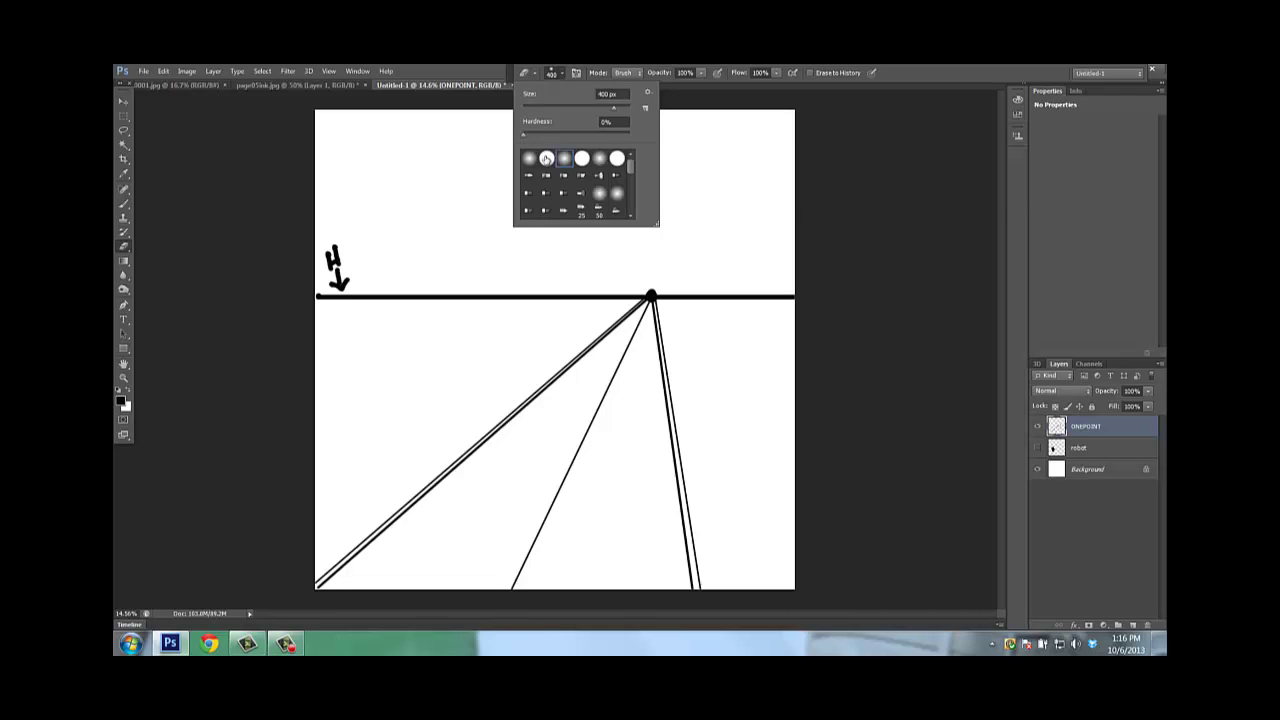
click(843, 270)
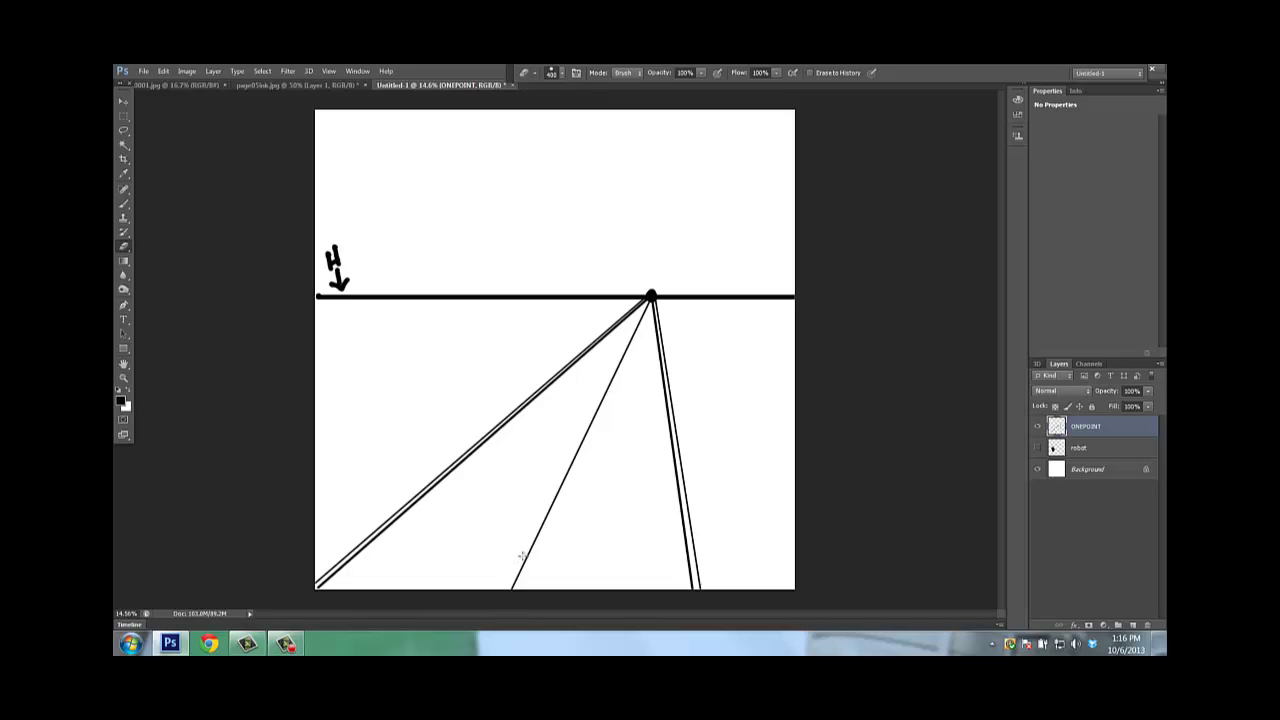
- Erase gaps along the road's centre line to make it dashed, shrinking the eraser toward the vanishing point
drag(522, 552, 532, 554)
key(ctrl+z)
mouse_move(530, 550)
mouse_down()
mouse_move(520, 566)
mouse_move(540, 537)
mouse_up()
click(578, 455)
click(598, 421)
key(bracketleft)
key(bracketleft)
key(bracketleft)
click(604, 399)
key(bracketleft)
key(bracketleft)
click(620, 362)
- Show the robot layer and move the robot down onto the lower-left part of the road
click(1038, 448)
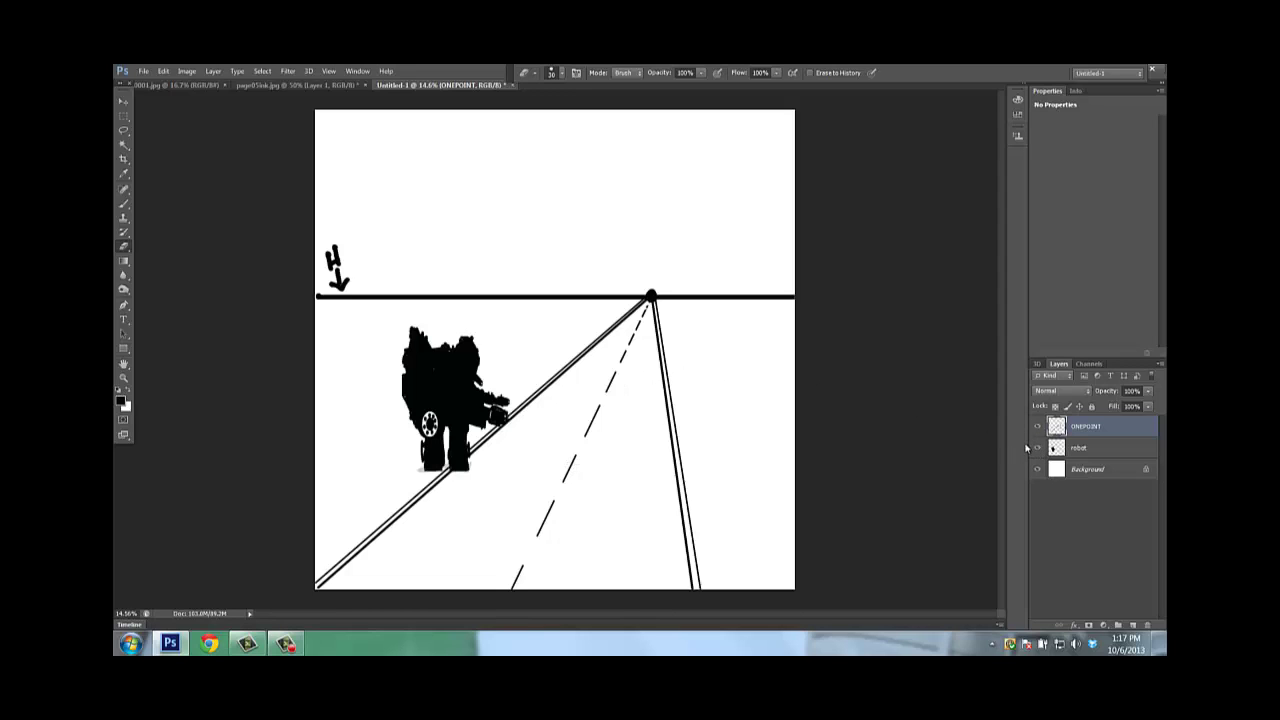
click(123, 101)
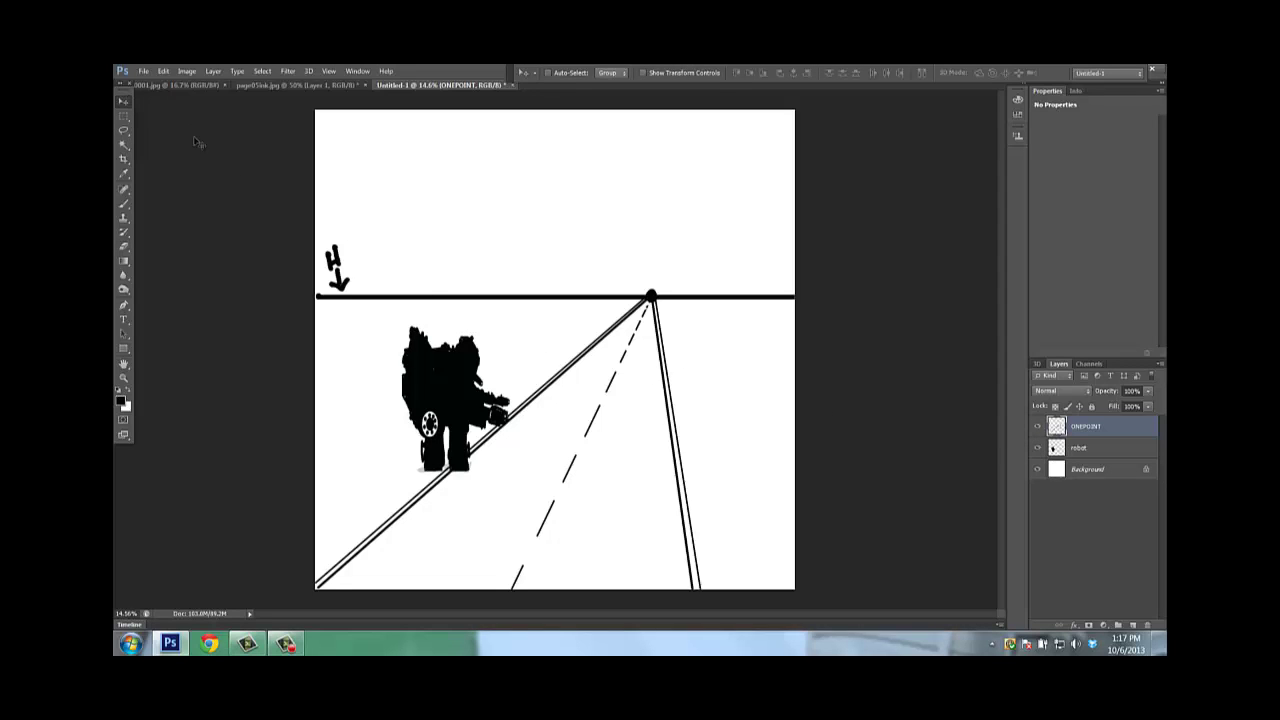
mouse_move(425, 374)
mouse_down()
mouse_move(433, 412)
mouse_move(438, 390)
mouse_up()
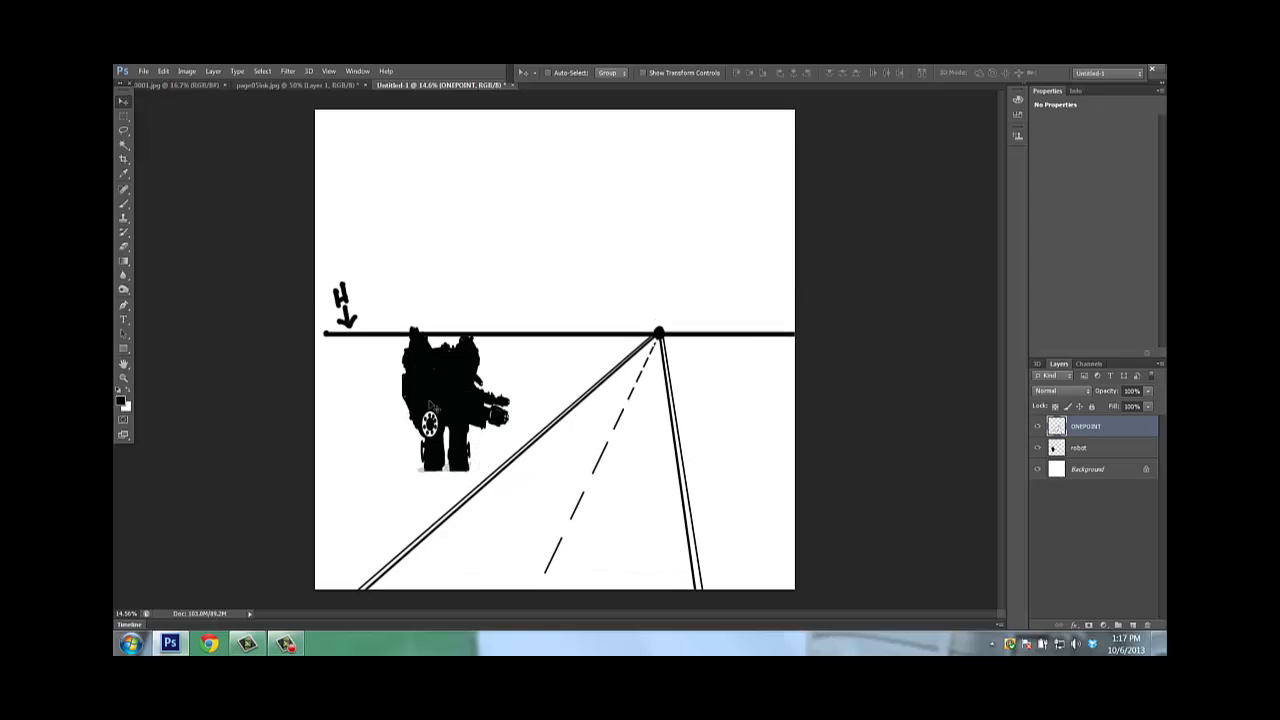
key(ctrl+z)
click(1094, 449)
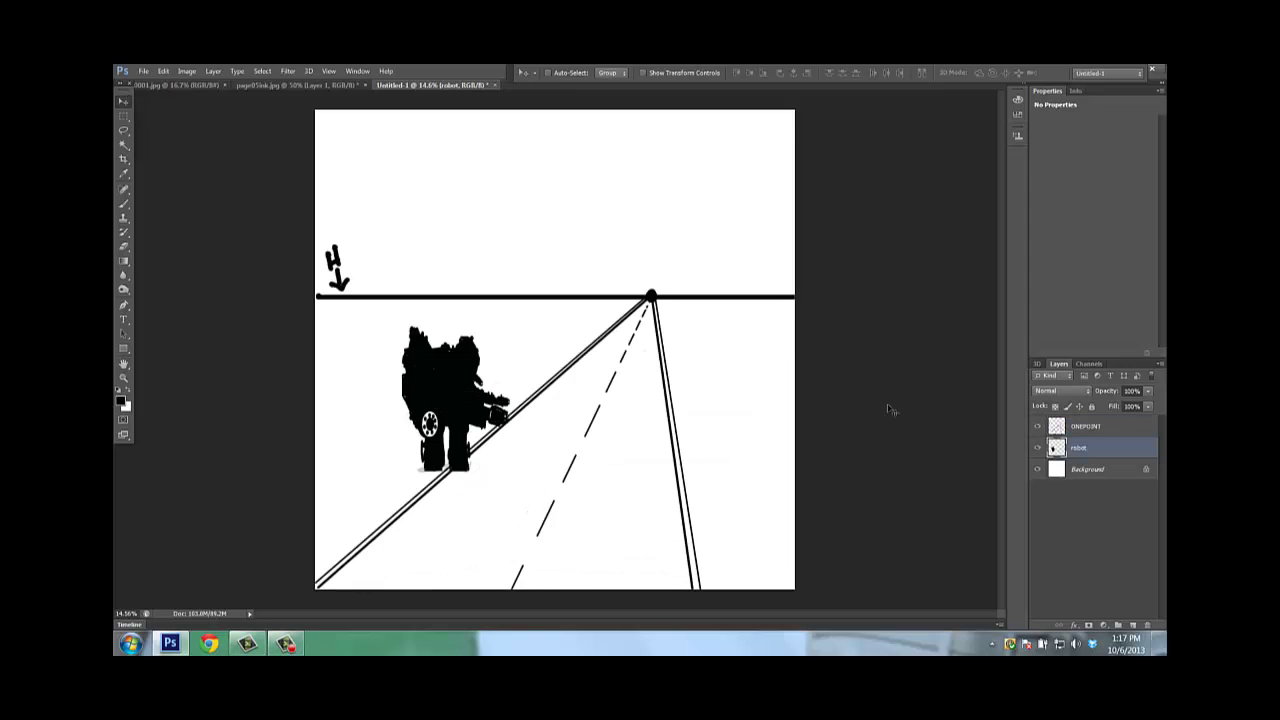
drag(452, 392, 461, 479)
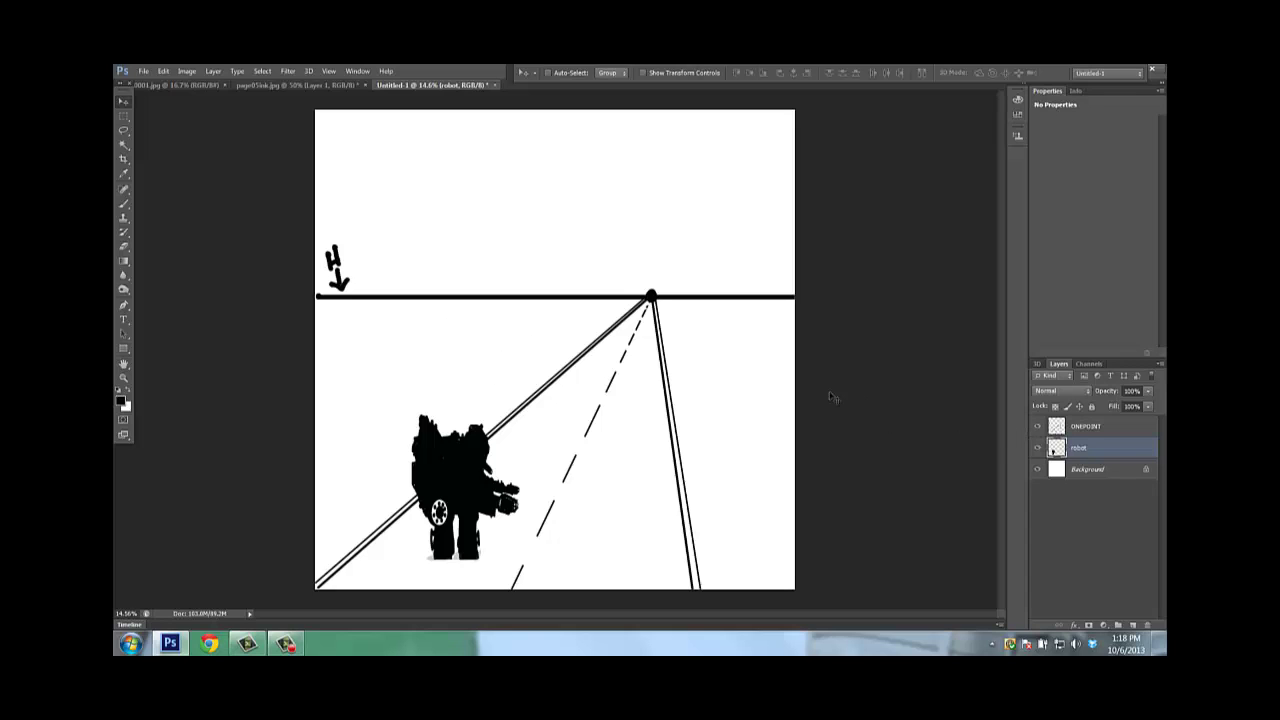
- Select the robot with a rectangular marquee, copy it to a new layer, and place the copy beside the original on the road
click(124, 117)
drag(376, 389, 536, 564)
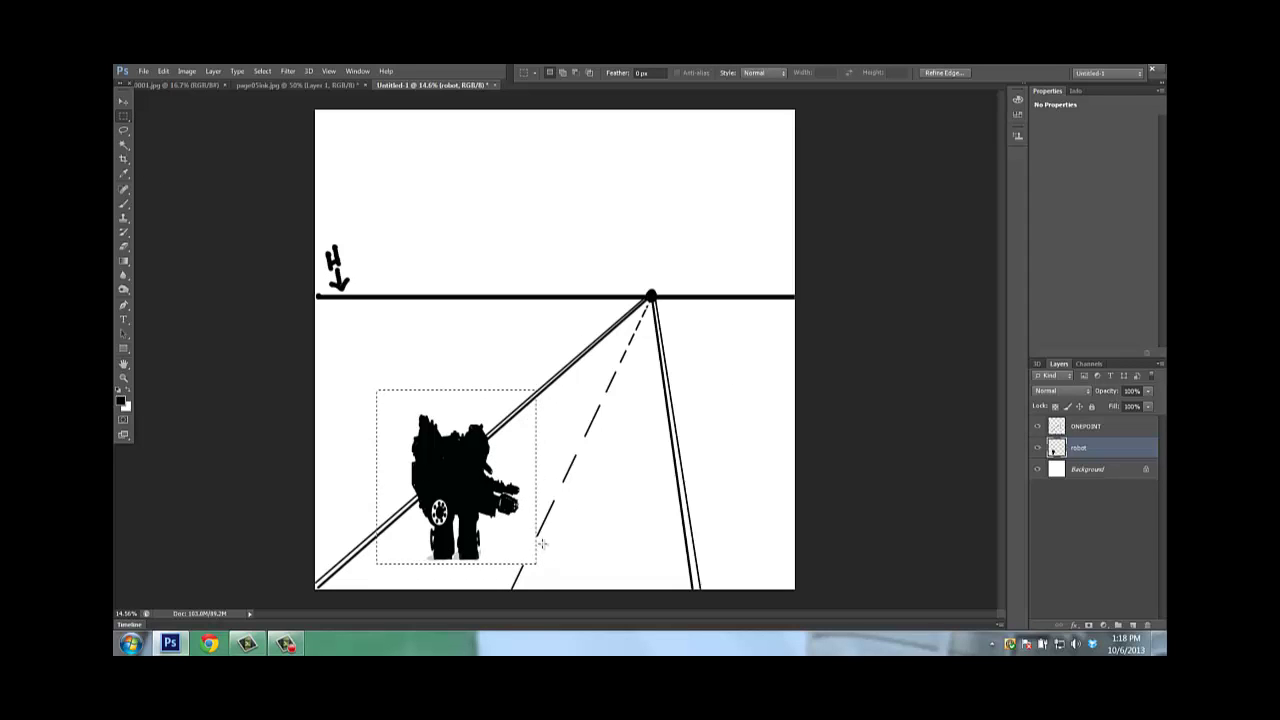
key(ctrl+j)
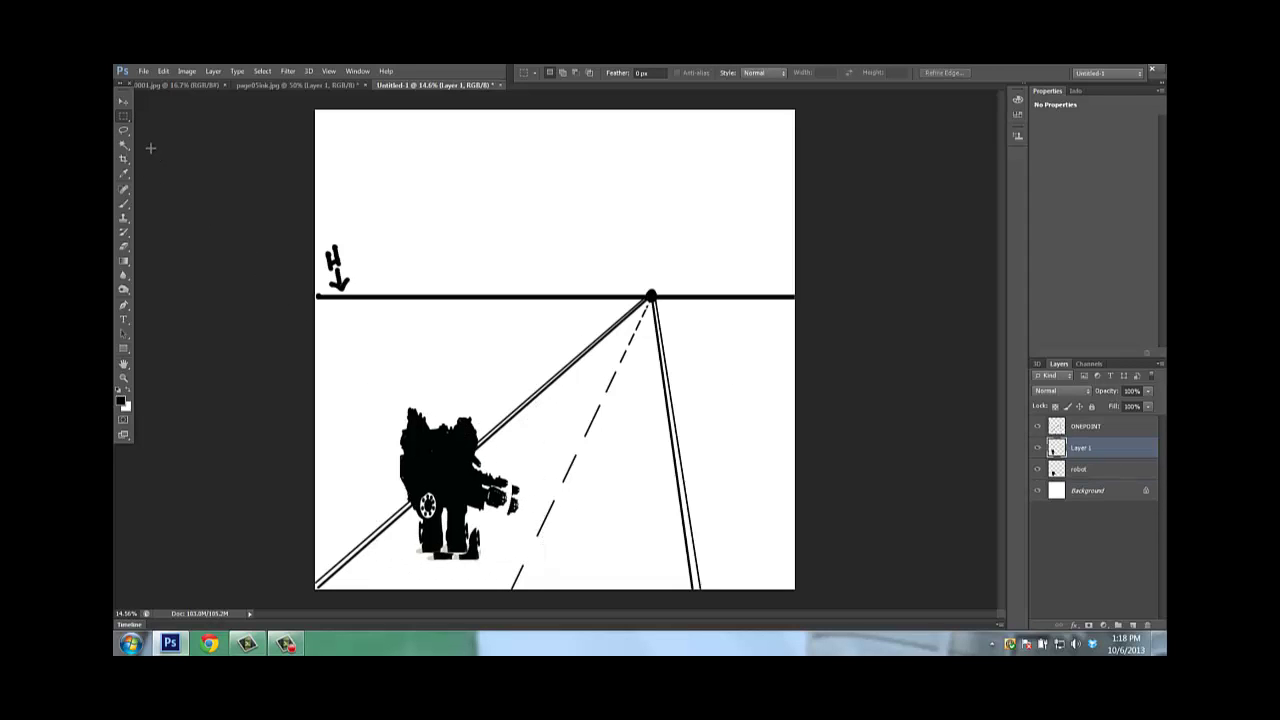
click(124, 102)
drag(429, 474, 576, 477)
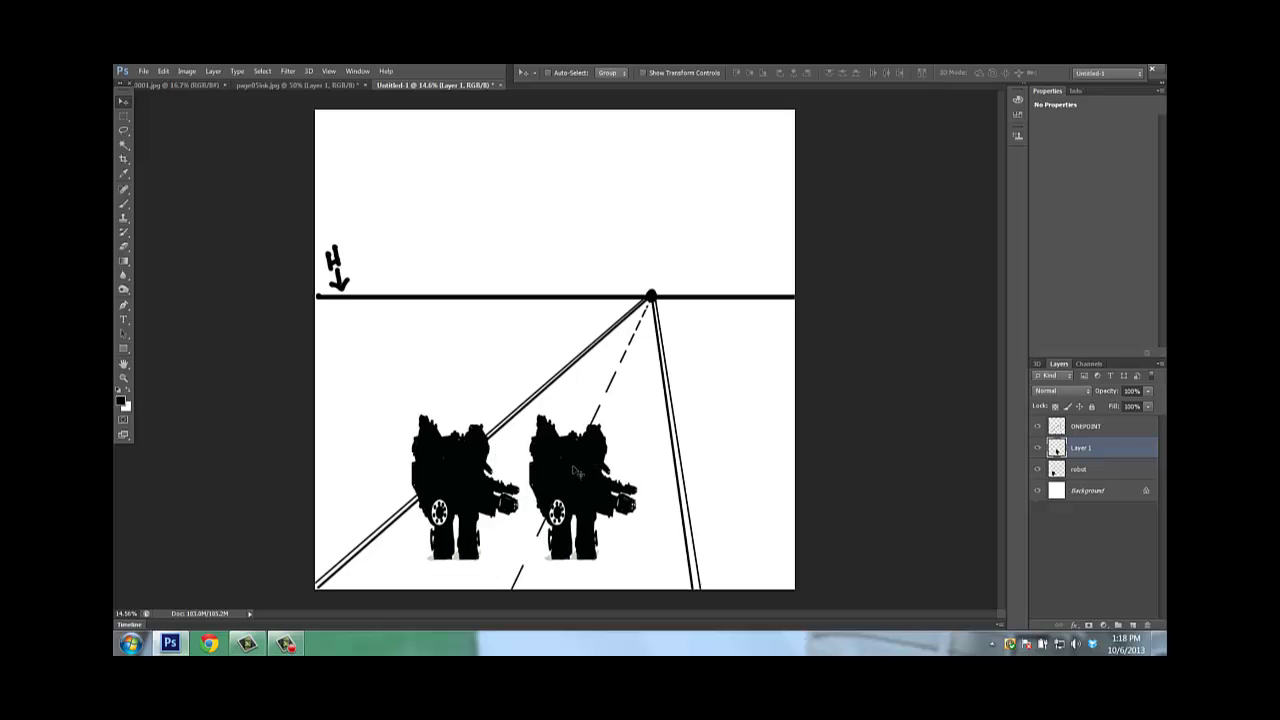
- Move the robot copy up to the horizon, flip it horizontally, and place it just beyond the road's right edge beside the vanishing point
drag(576, 472, 589, 290)
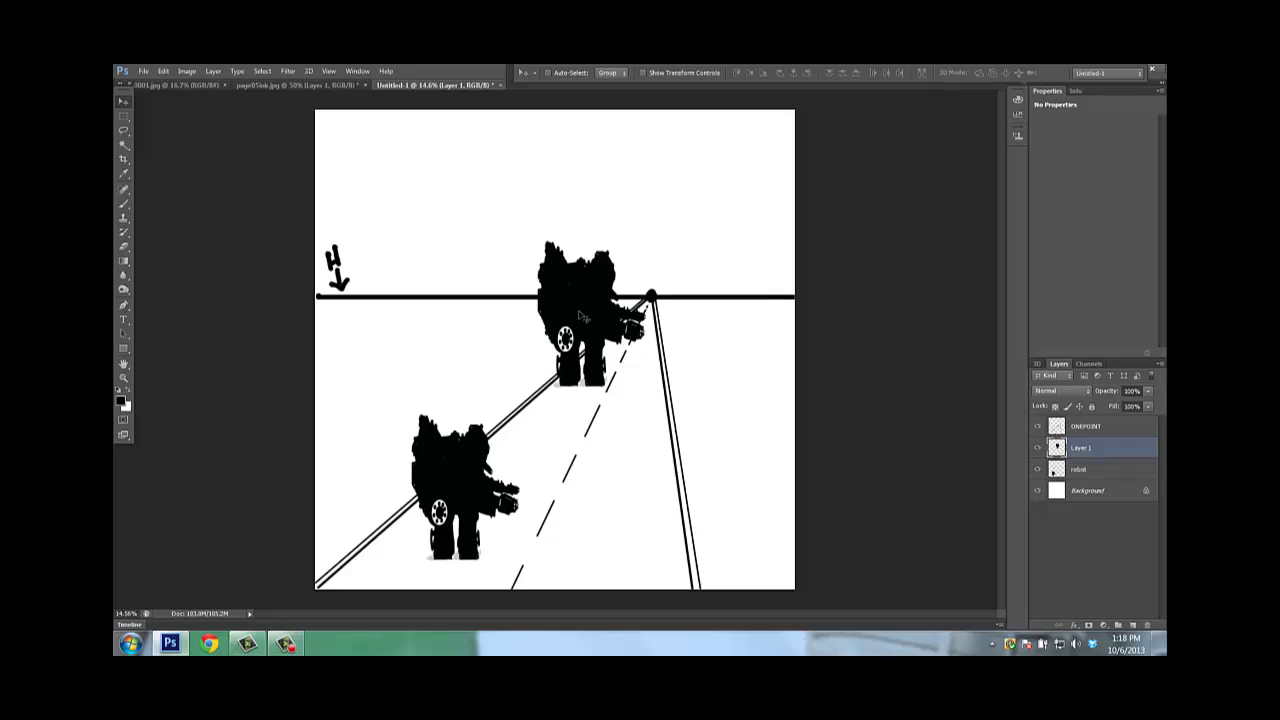
drag(593, 316, 622, 378)
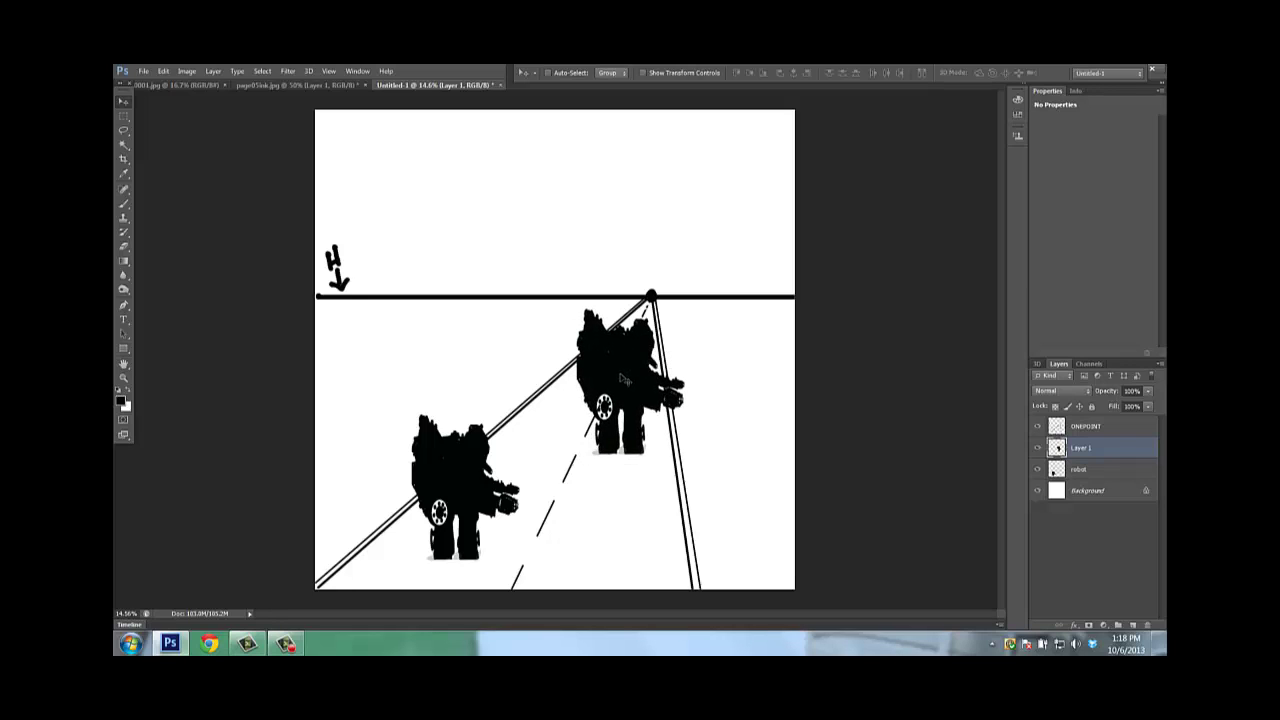
key(ctrl+t)
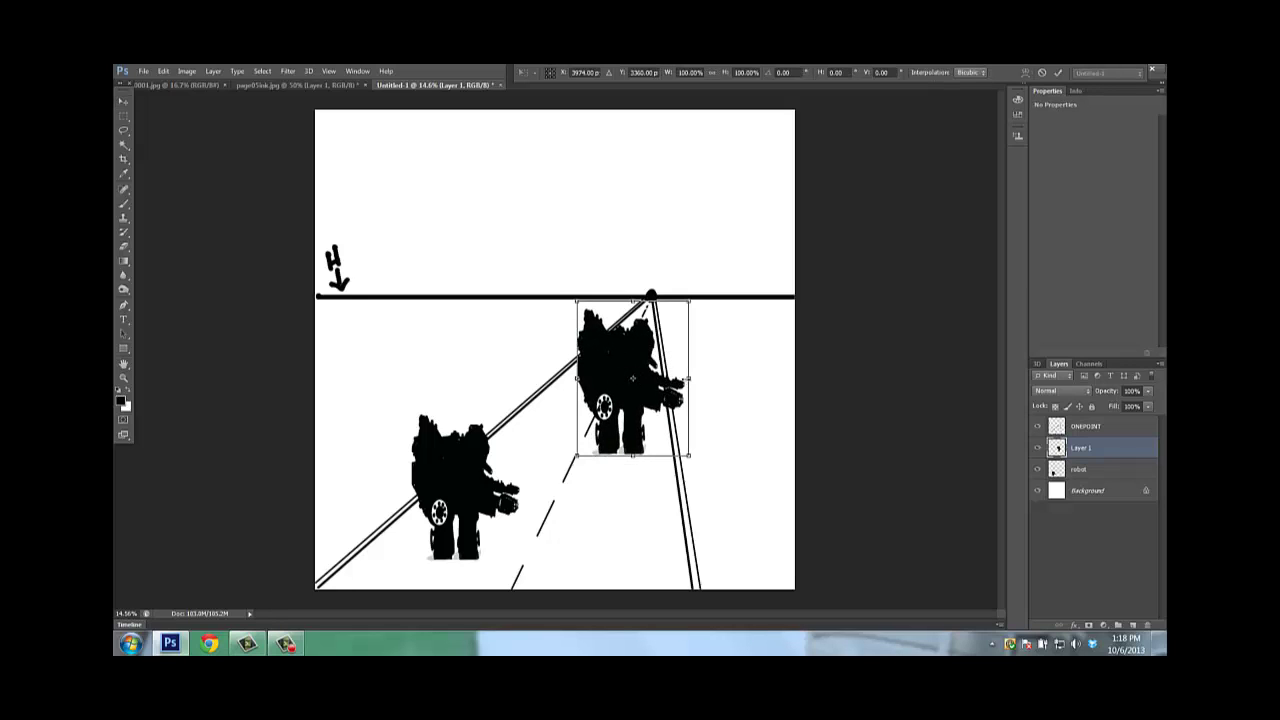
drag(689, 378, 716, 312)
key(Return)
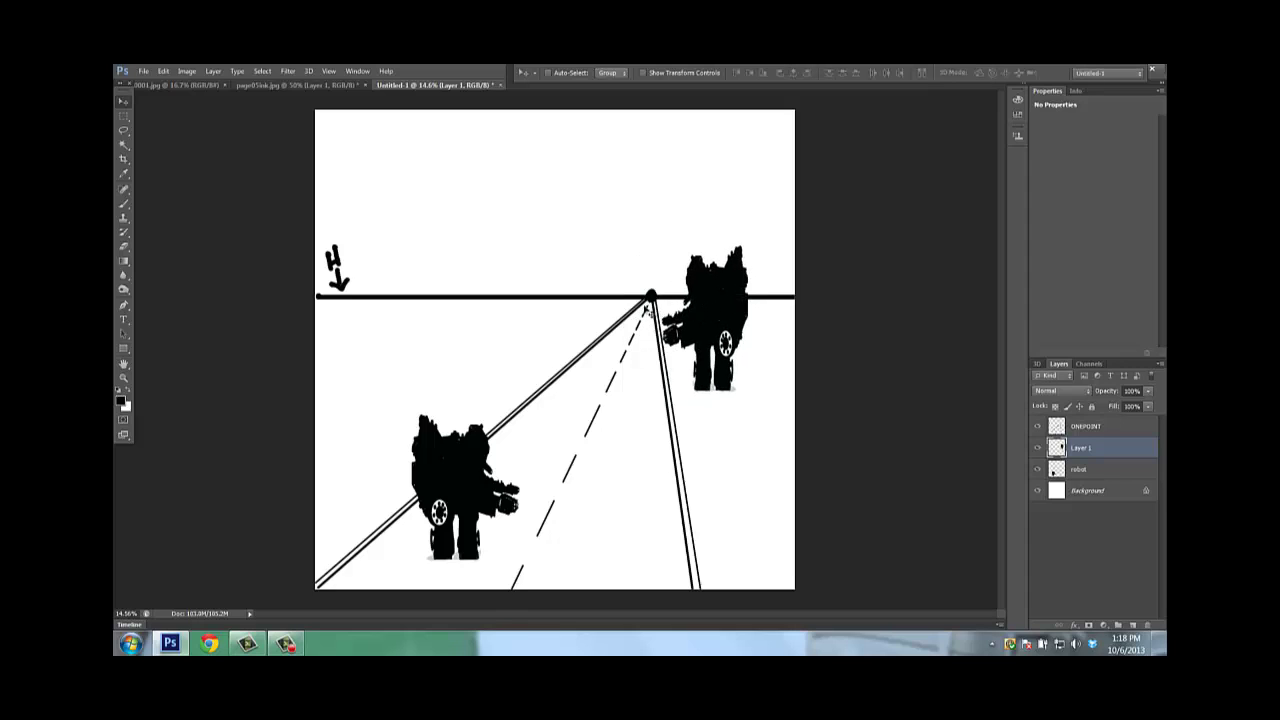
- Create a new layer above the robot copy and set the Brush's foreground colour to bright blue
key(b)
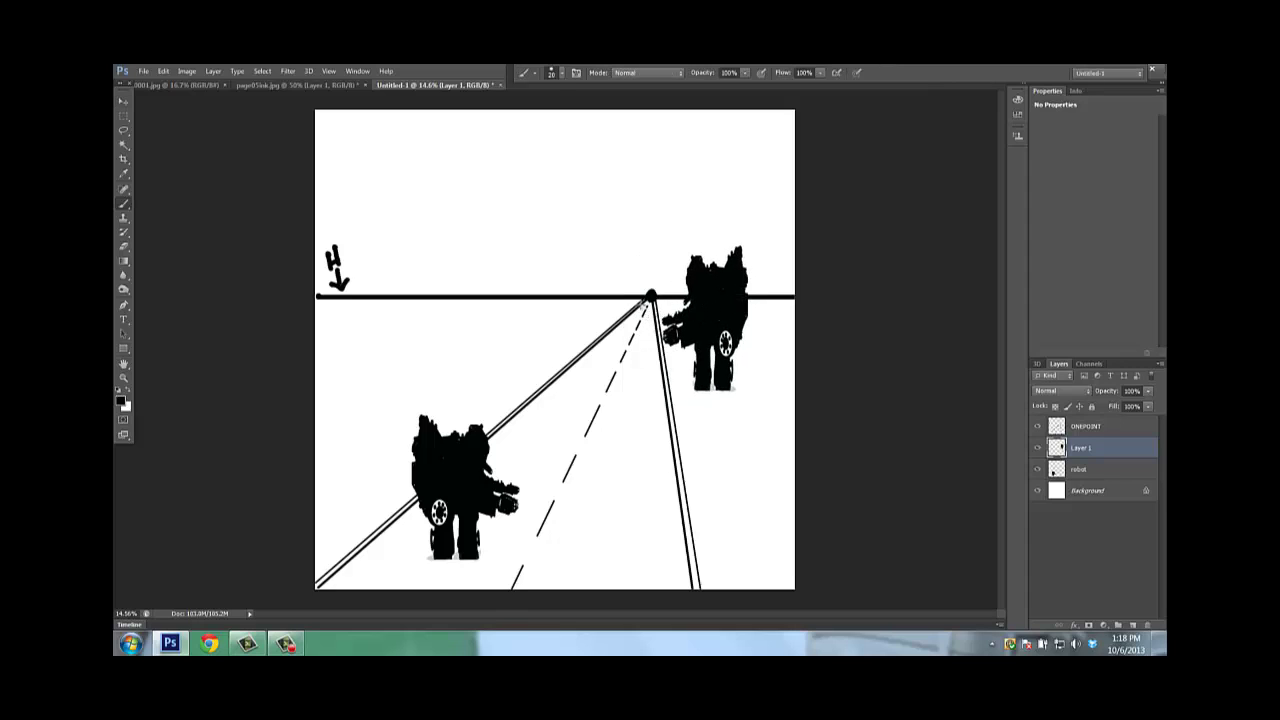
click(1133, 627)
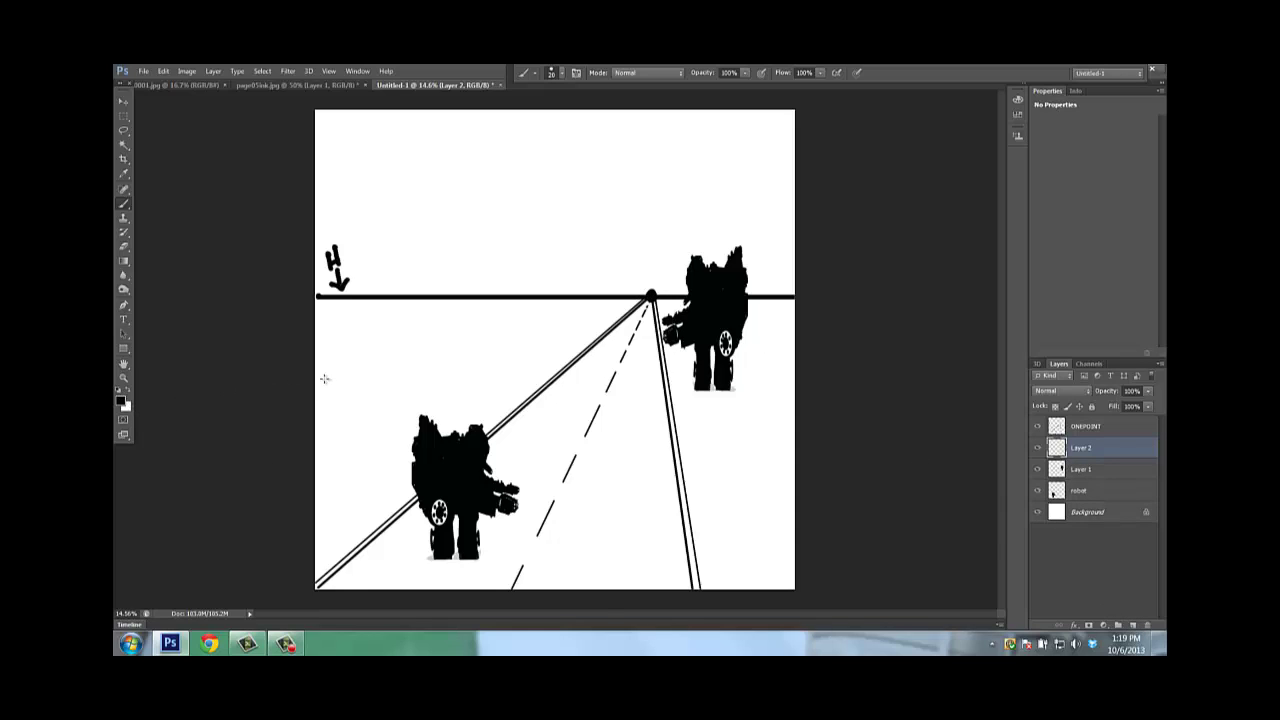
click(120, 400)
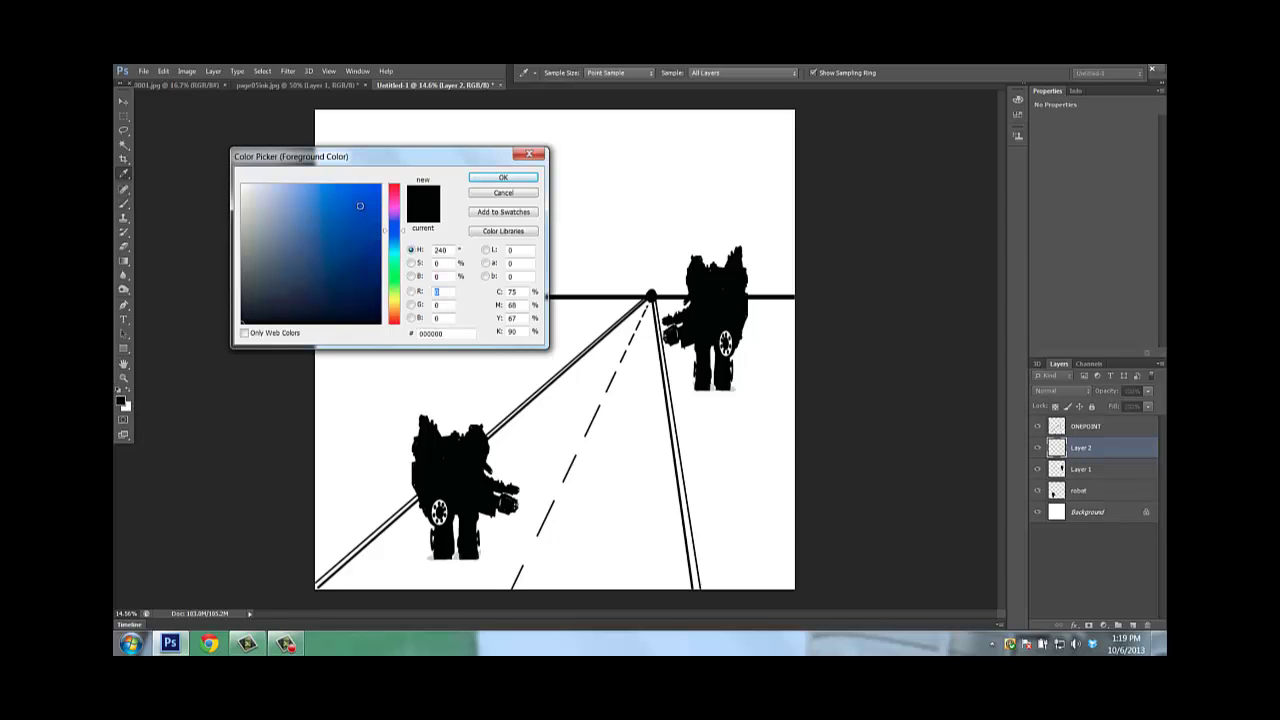
click(371, 194)
click(497, 178)
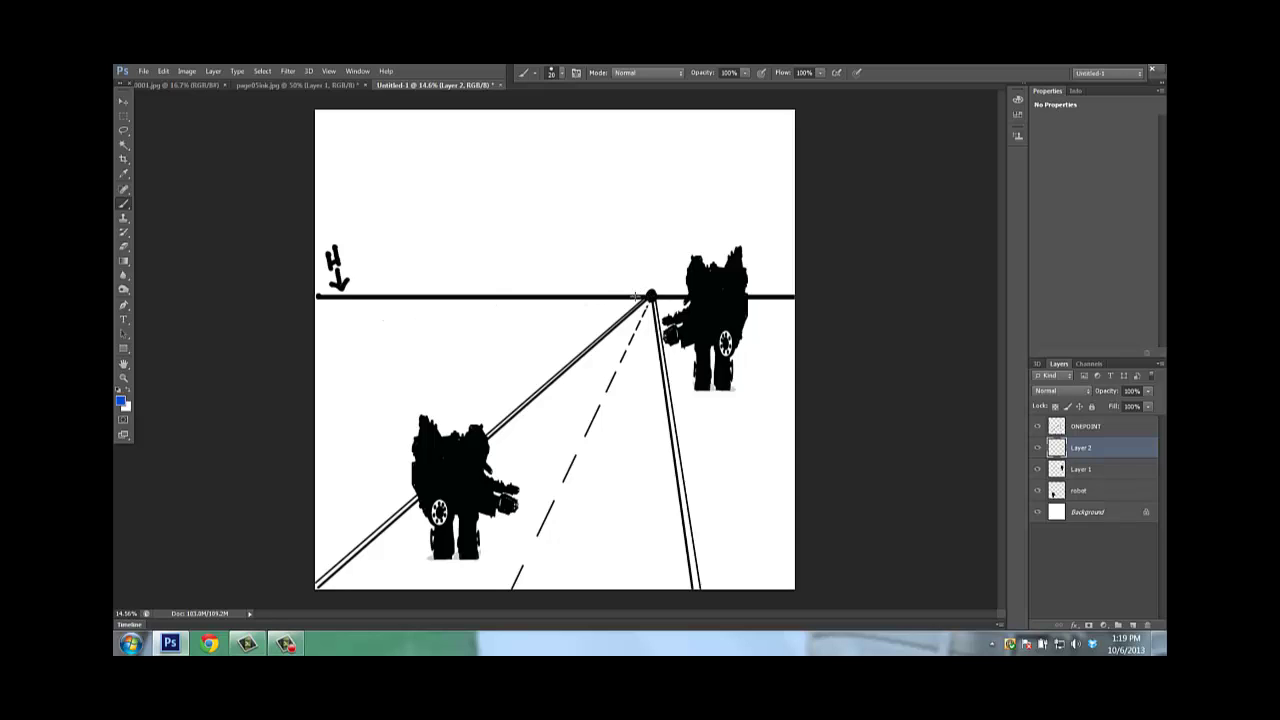
- Outline a flat-roofed building left of the road using vanishing-point lines, a vertical corner and a horizontal back edge, and erase roof lines past the corner
shift+click(315, 366)
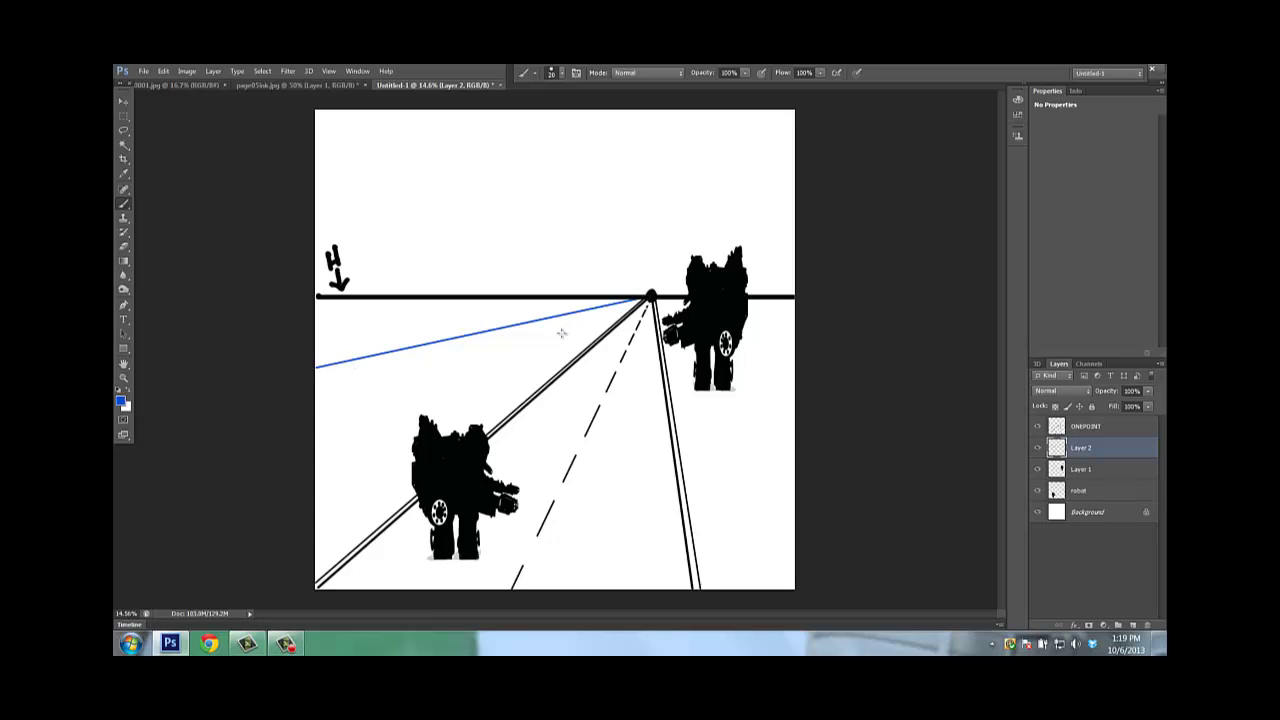
shift+click(315, 377)
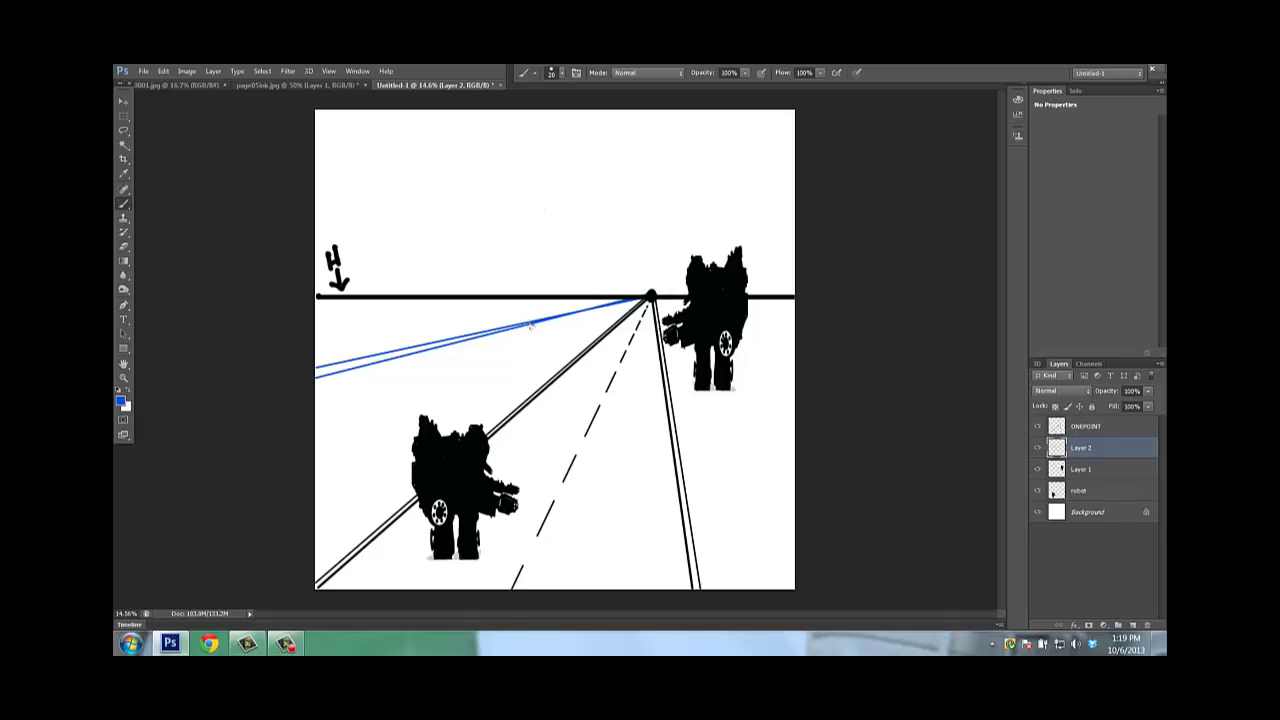
drag(530, 324, 520, 397)
drag(512, 322, 310, 307)
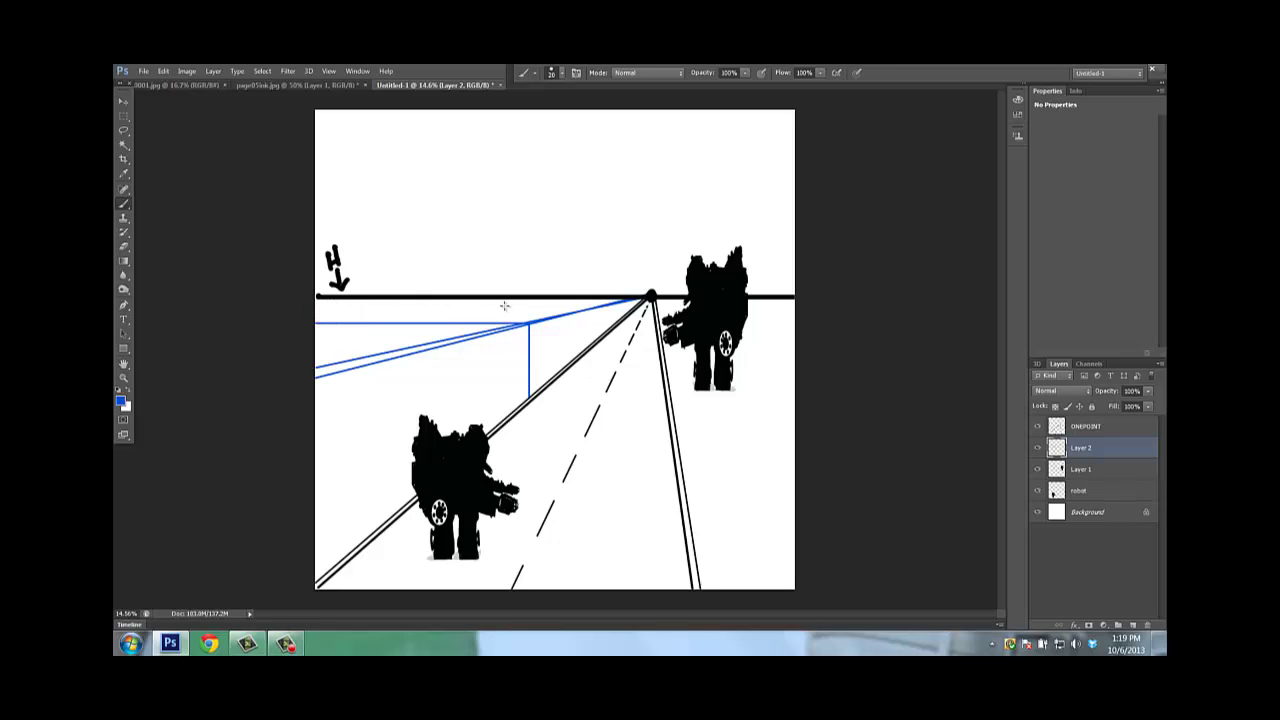
key(e)
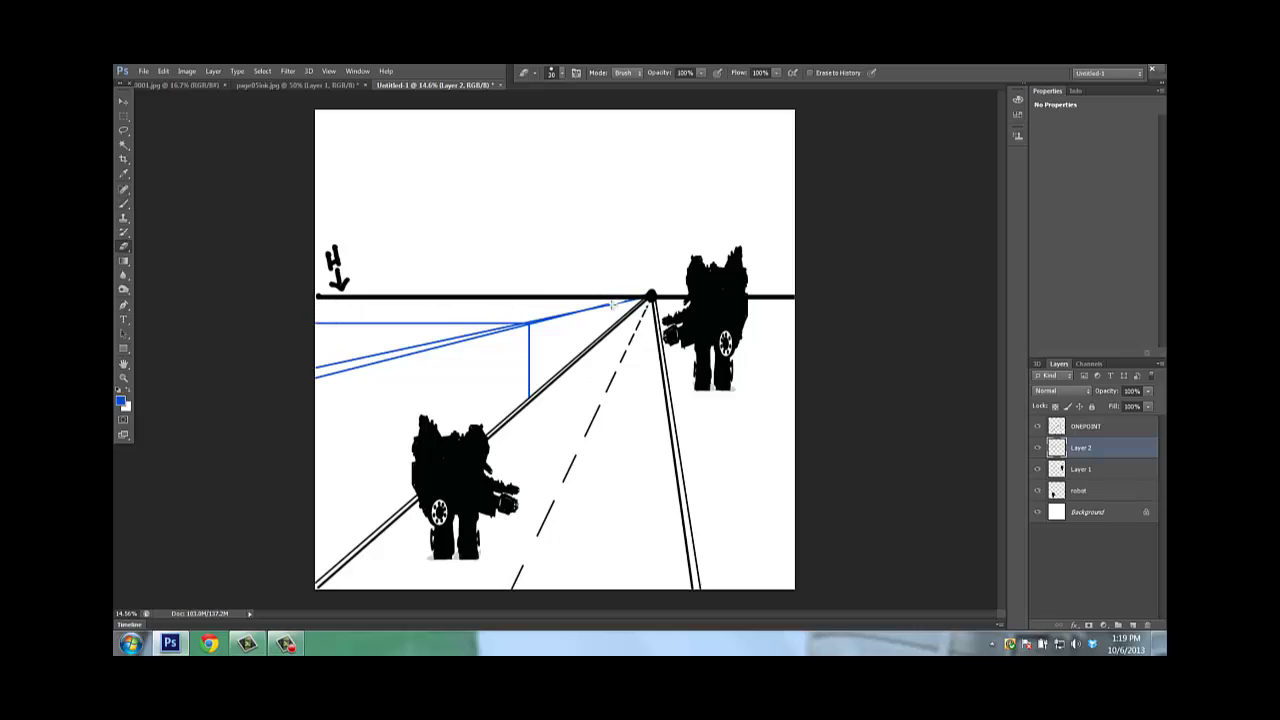
drag(612, 304, 537, 320)
- Draw two pairs of lines from the vanishing point to the canvas's left edge to bound a window band on the building's wall
key(b)
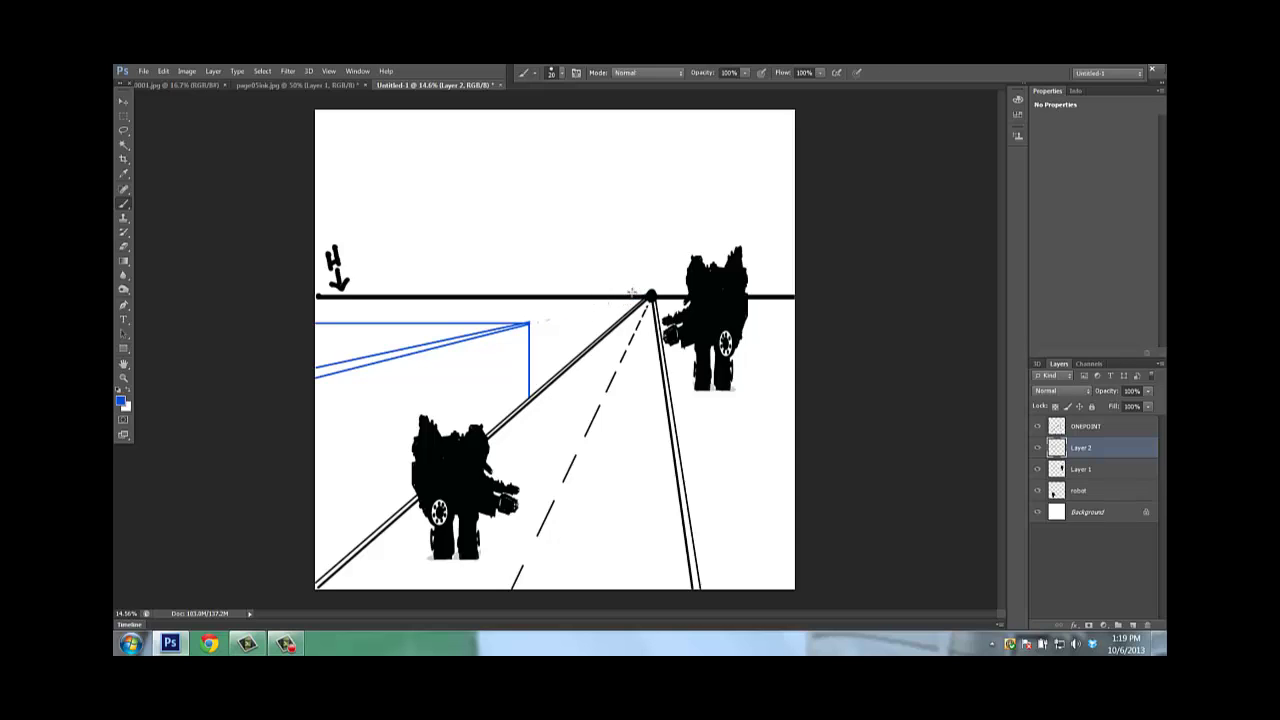
click(650, 297)
shift+click(313, 402)
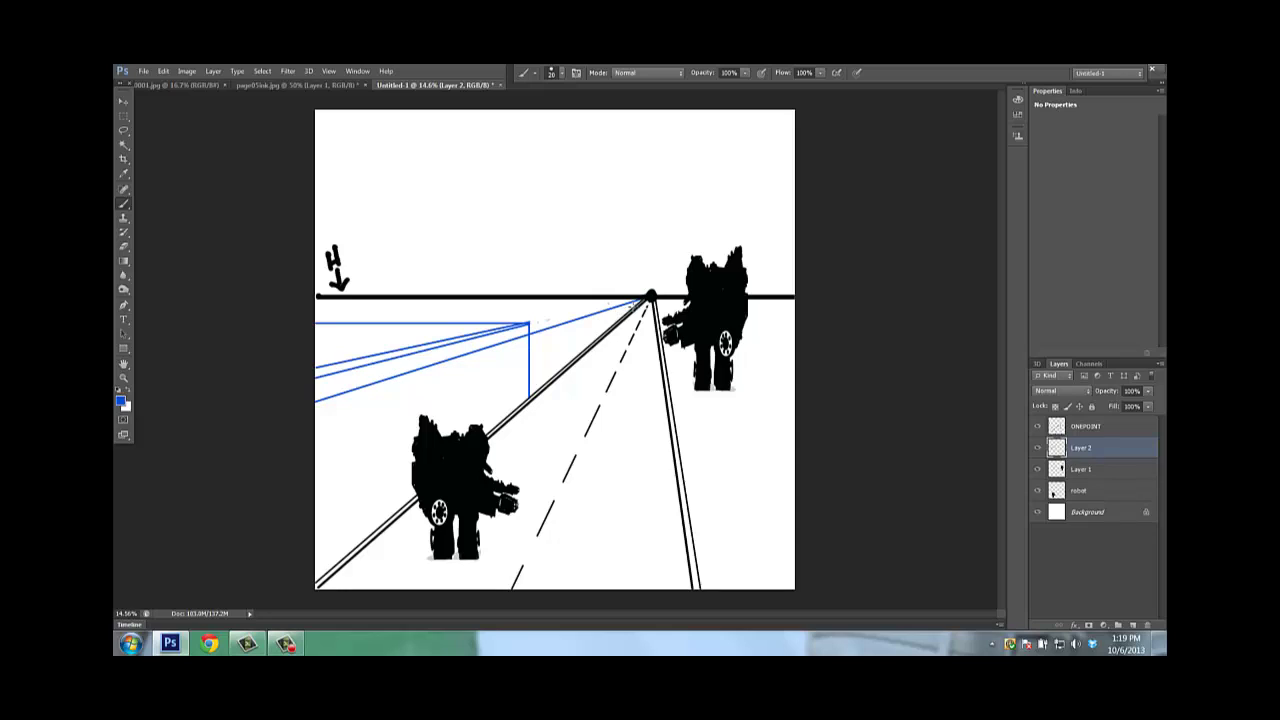
shift+click(352, 457)
shift+click(309, 480)
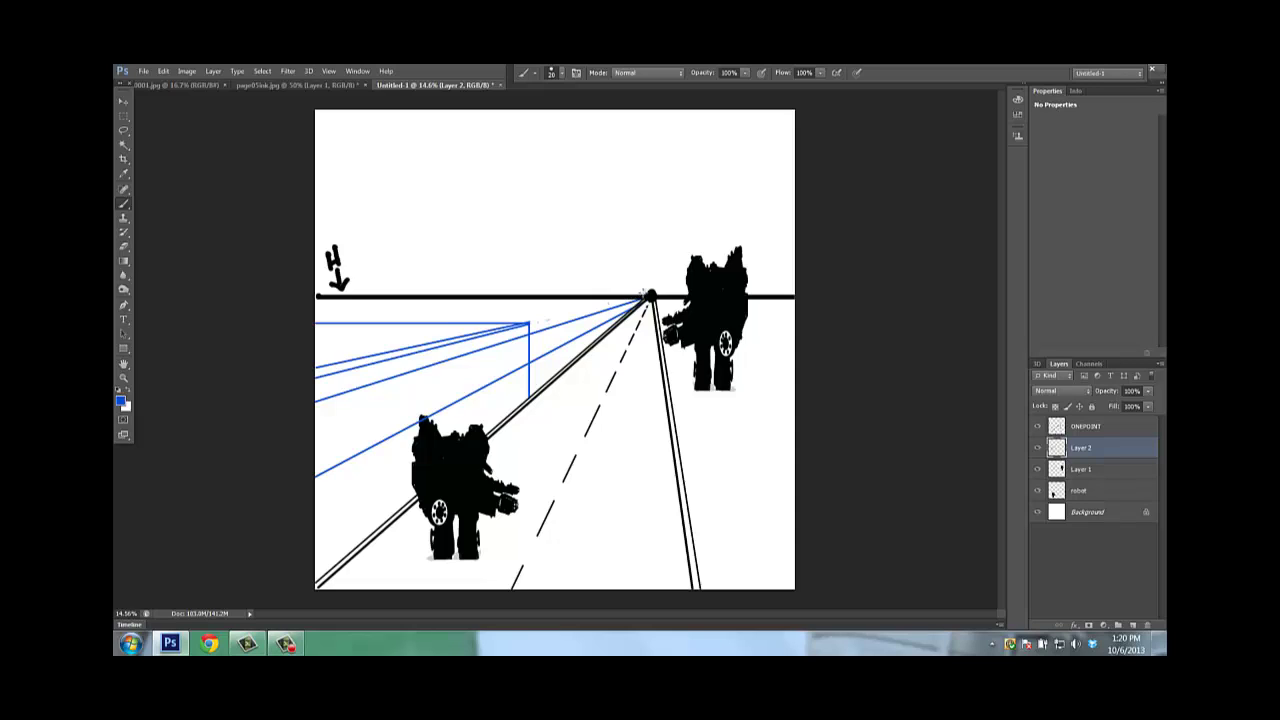
key(bracketleft)
shift+click(313, 408)
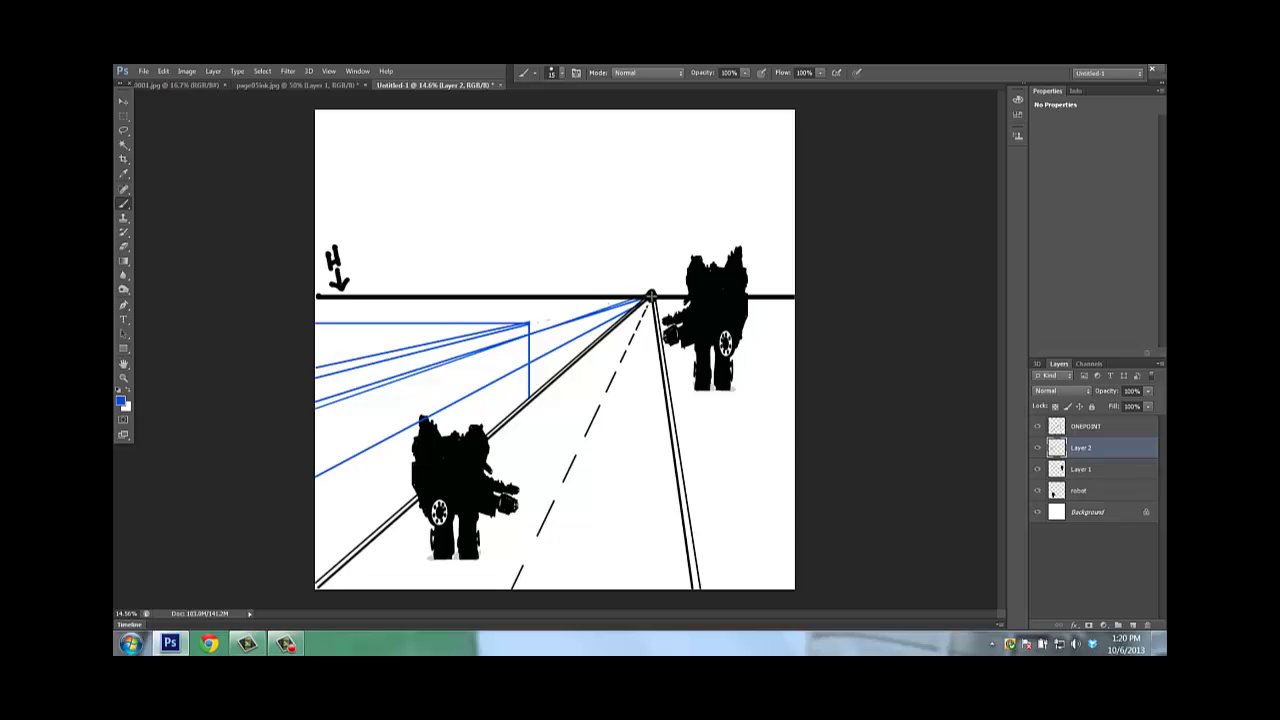
shift+click(313, 470)
shift+click(314, 464)
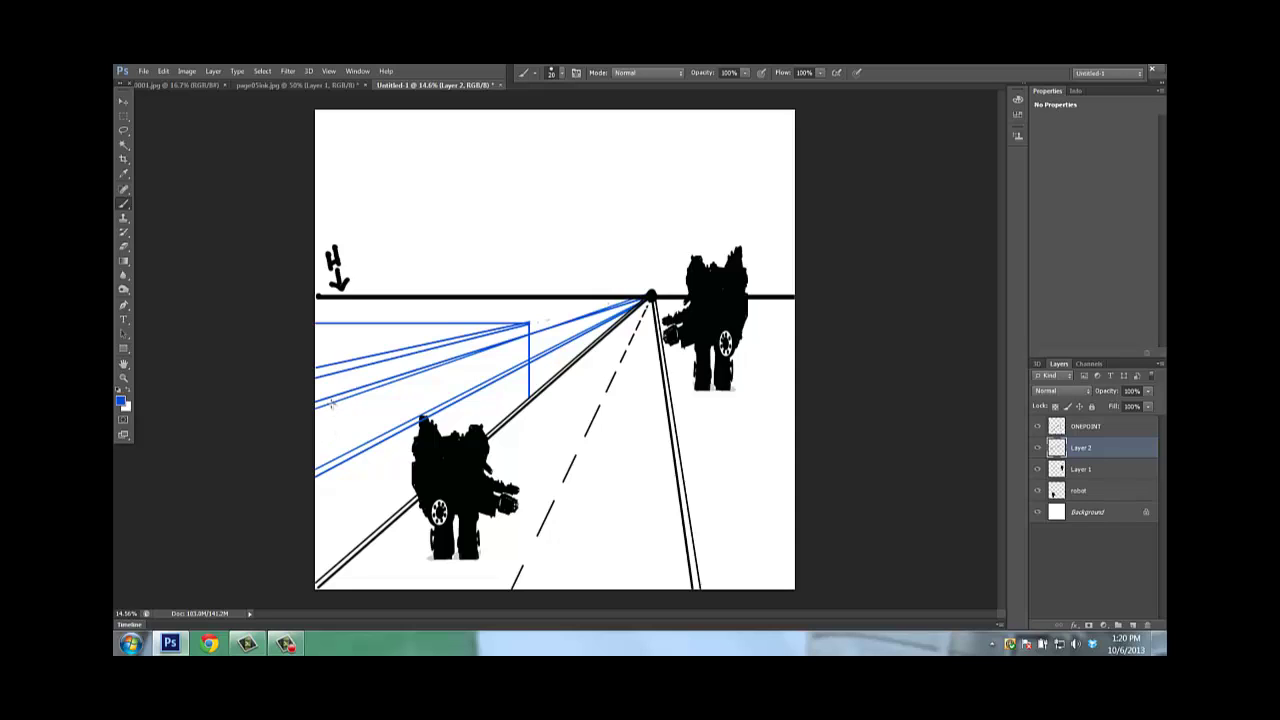
- Draw paired vertical dividers across the window band, spacing them closer together toward the vanishing point
drag(333, 405, 337, 461)
drag(341, 402, 346, 447)
drag(387, 382, 389, 429)
drag(395, 382, 396, 425)
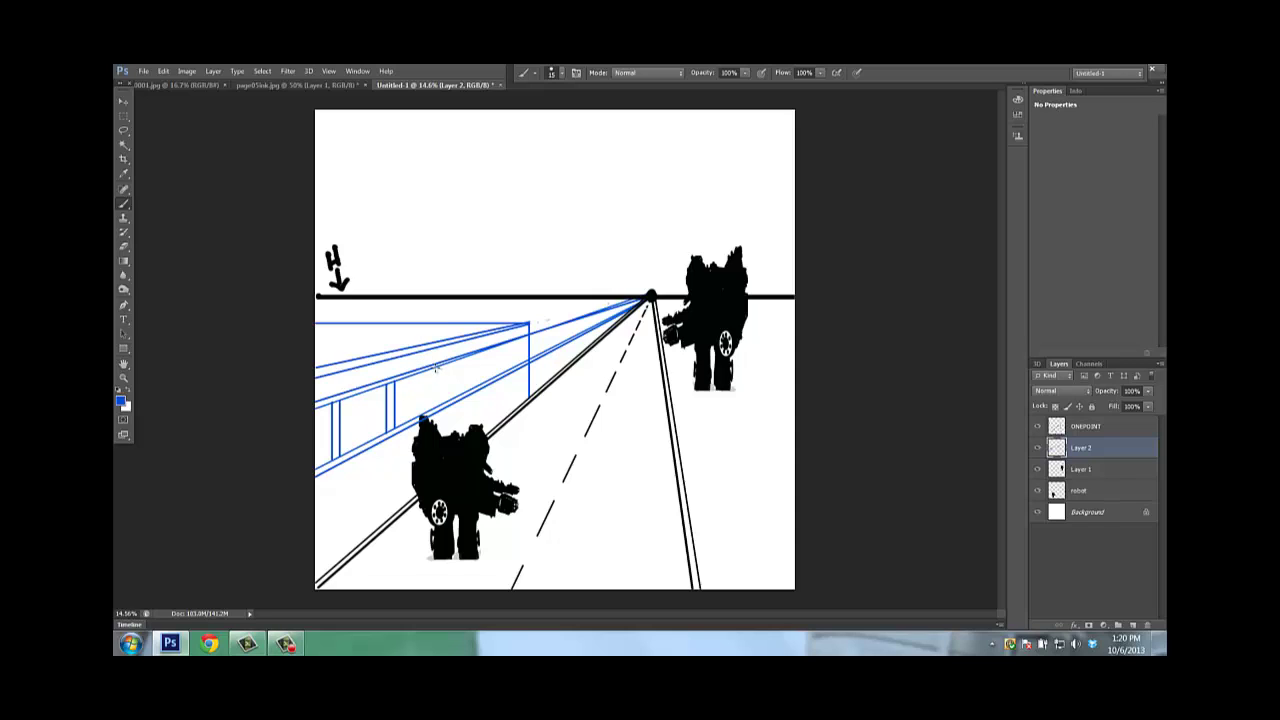
drag(435, 368, 436, 392)
drag(441, 369, 443, 393)
drag(480, 351, 484, 384)
drag(510, 341, 510, 368)
drag(372, 288, 372, 214)
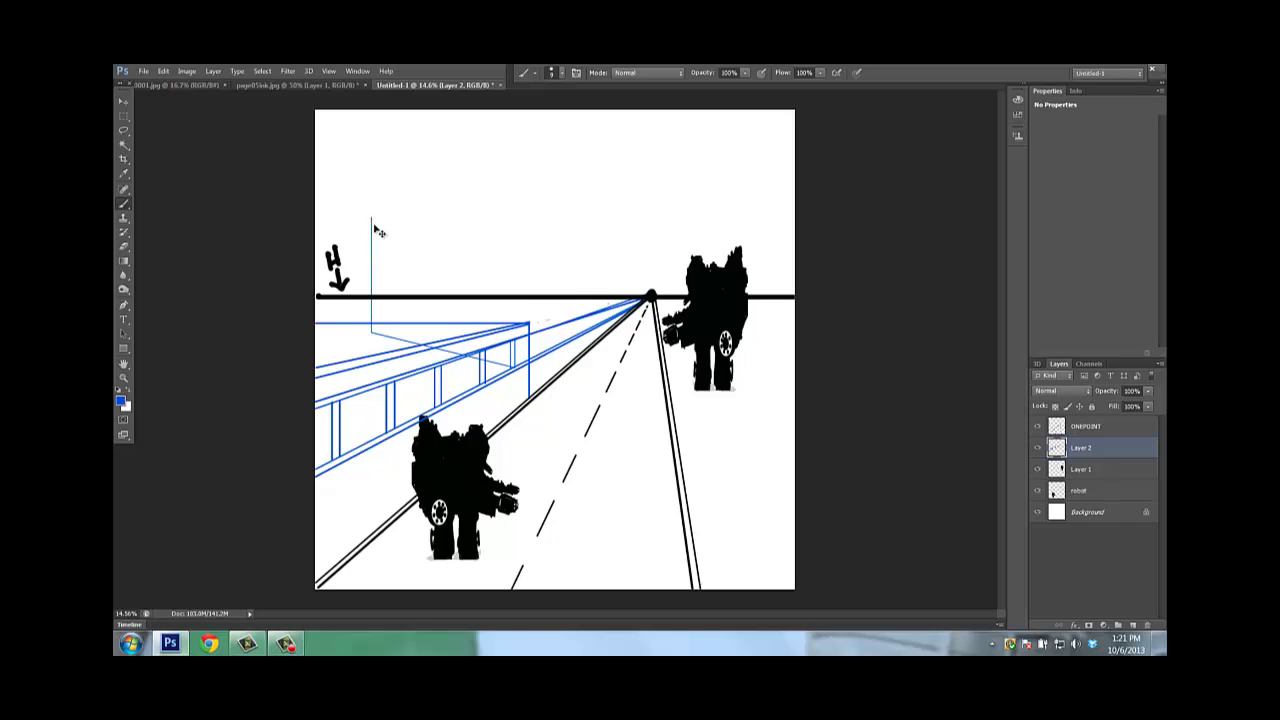
key(ctrl+z)
mouse_move(360, 330)
mouse_down()
mouse_move(368, 170)
mouse_move(320, 168)
mouse_up()
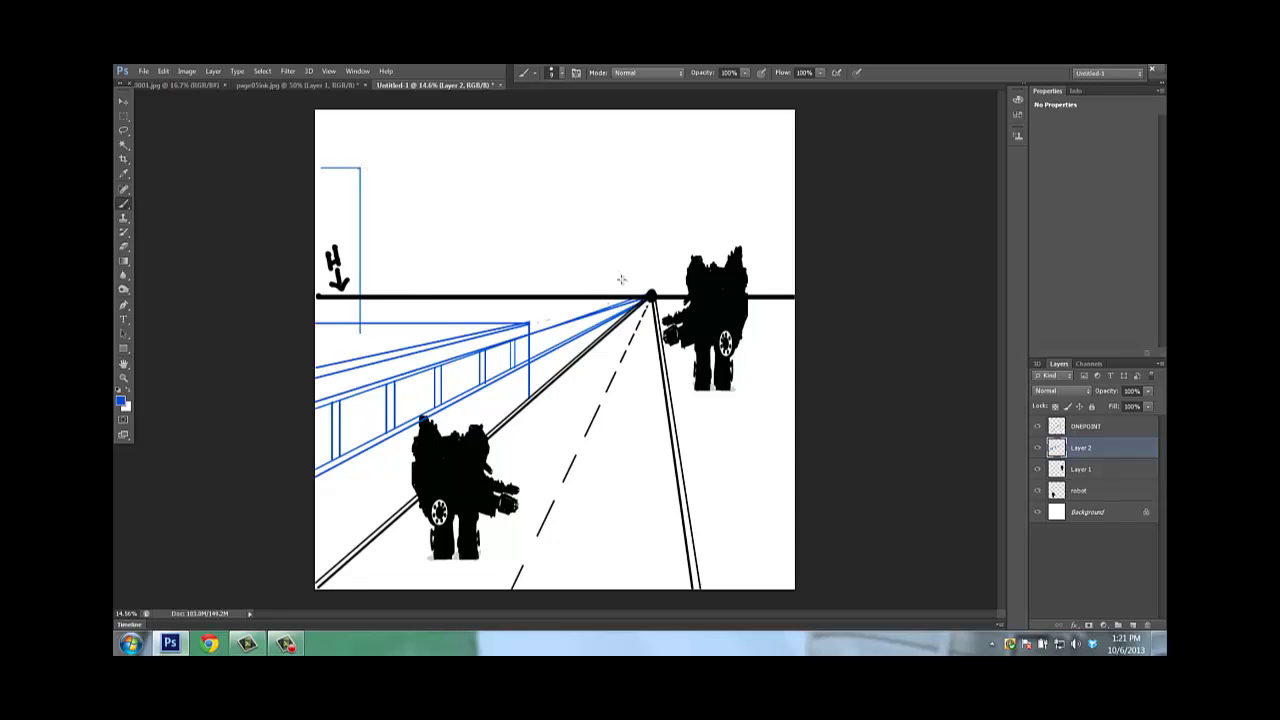
shift+click(650, 296)
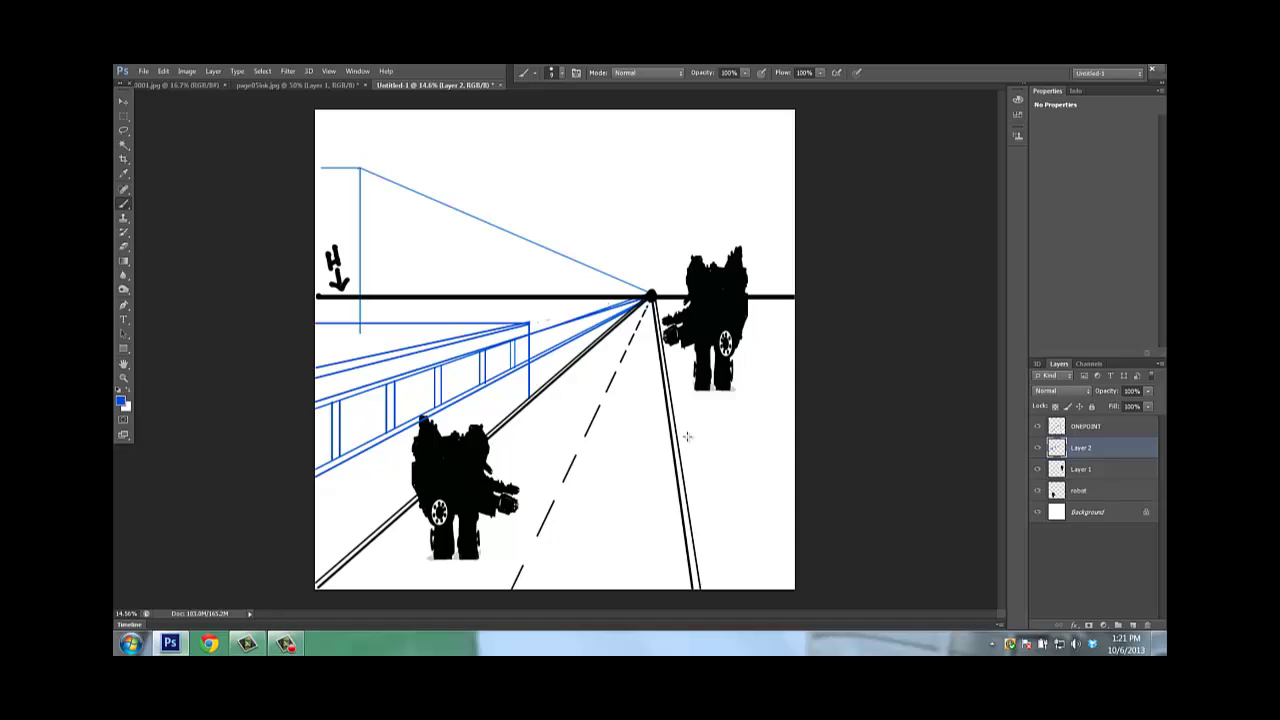
key(ctrl+z)
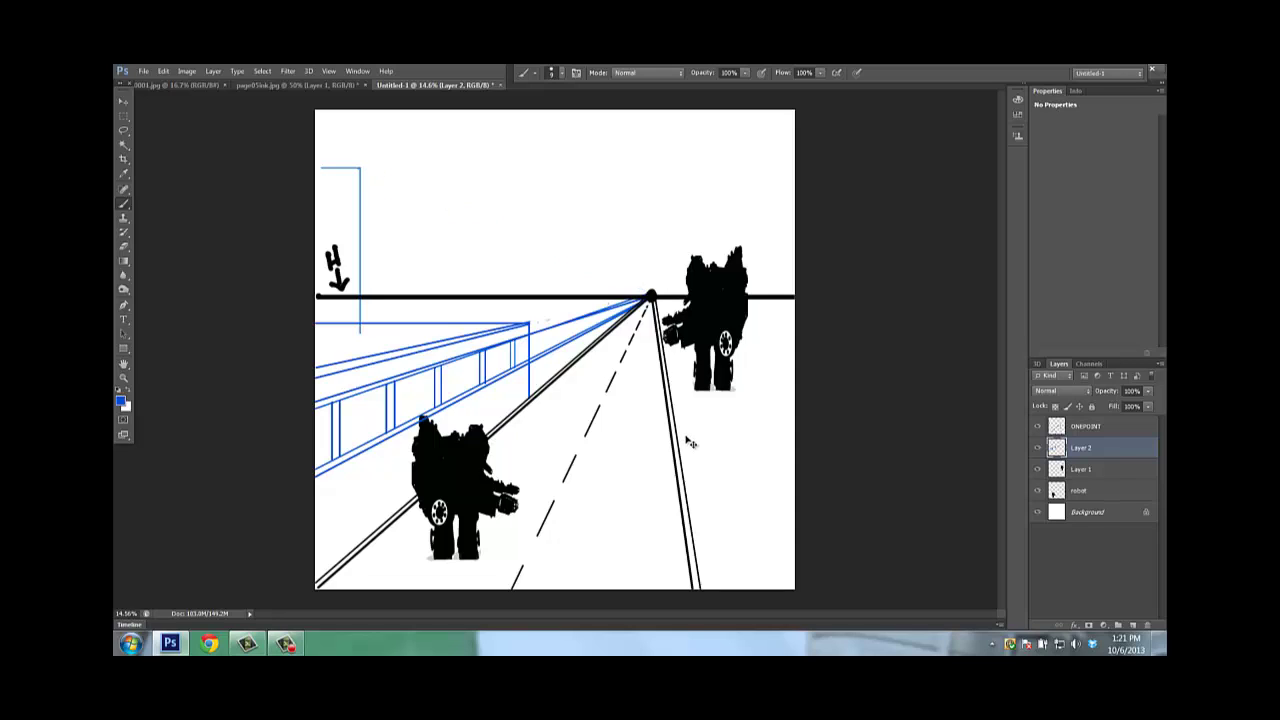
key(ctrl+z)
key(ctrl+z)
key(ctrl+alt+z)
key(ctrl+alt+z)
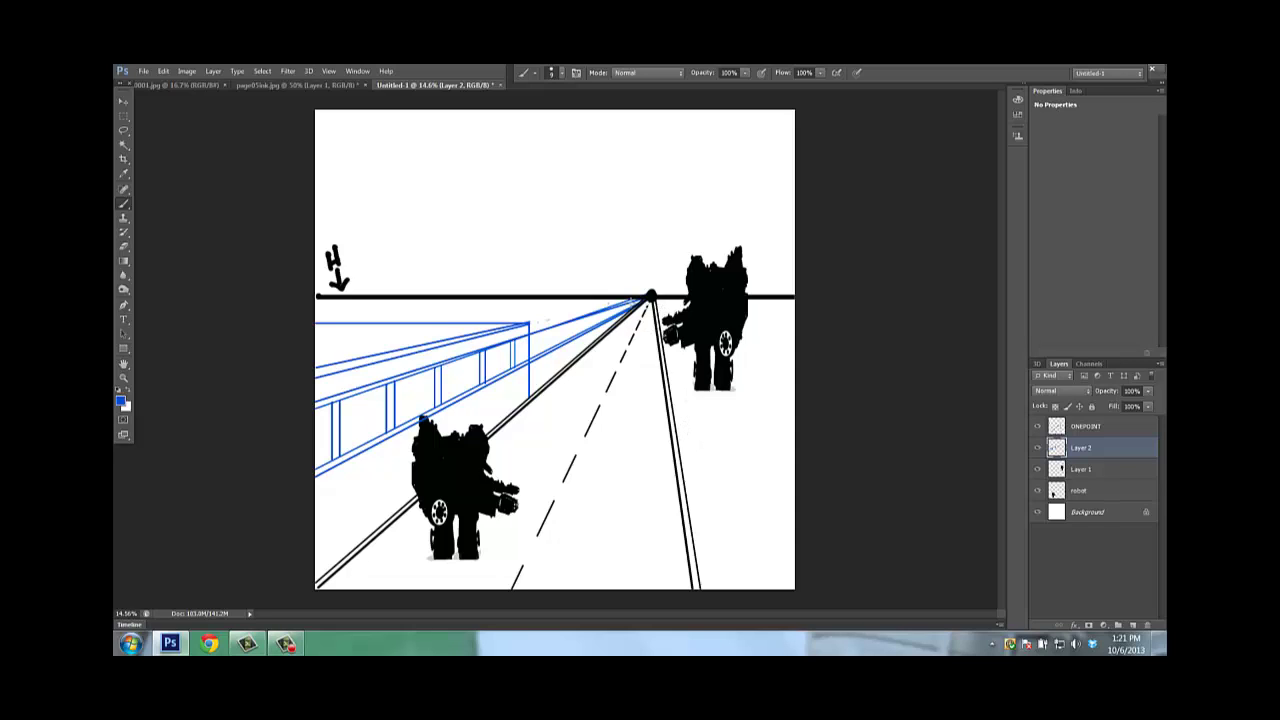
- Enlarge the Eraser and remove the window band's guide lines between the building's corner and the vanishing point
key(e)
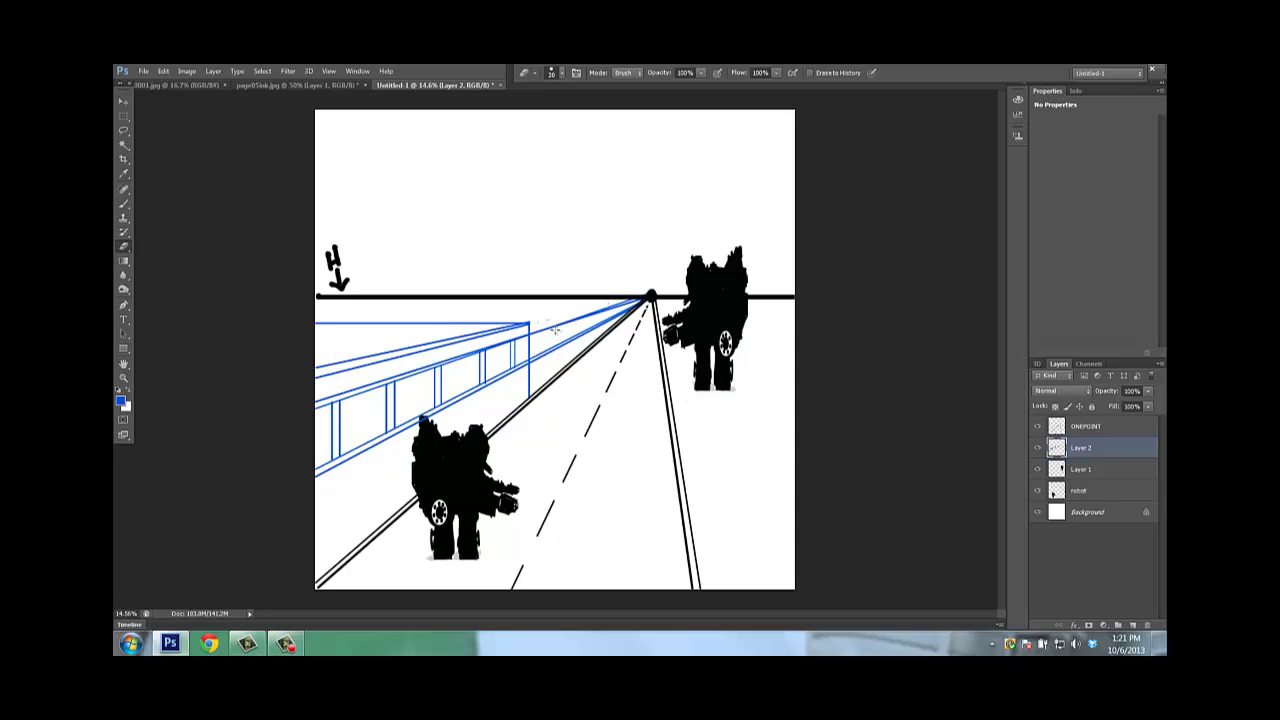
key(bracketright)
key(bracketright)
mouse_move(553, 333)
mouse_down()
mouse_move(641, 299)
mouse_move(559, 347)
mouse_move(586, 328)
mouse_move(535, 352)
mouse_up()
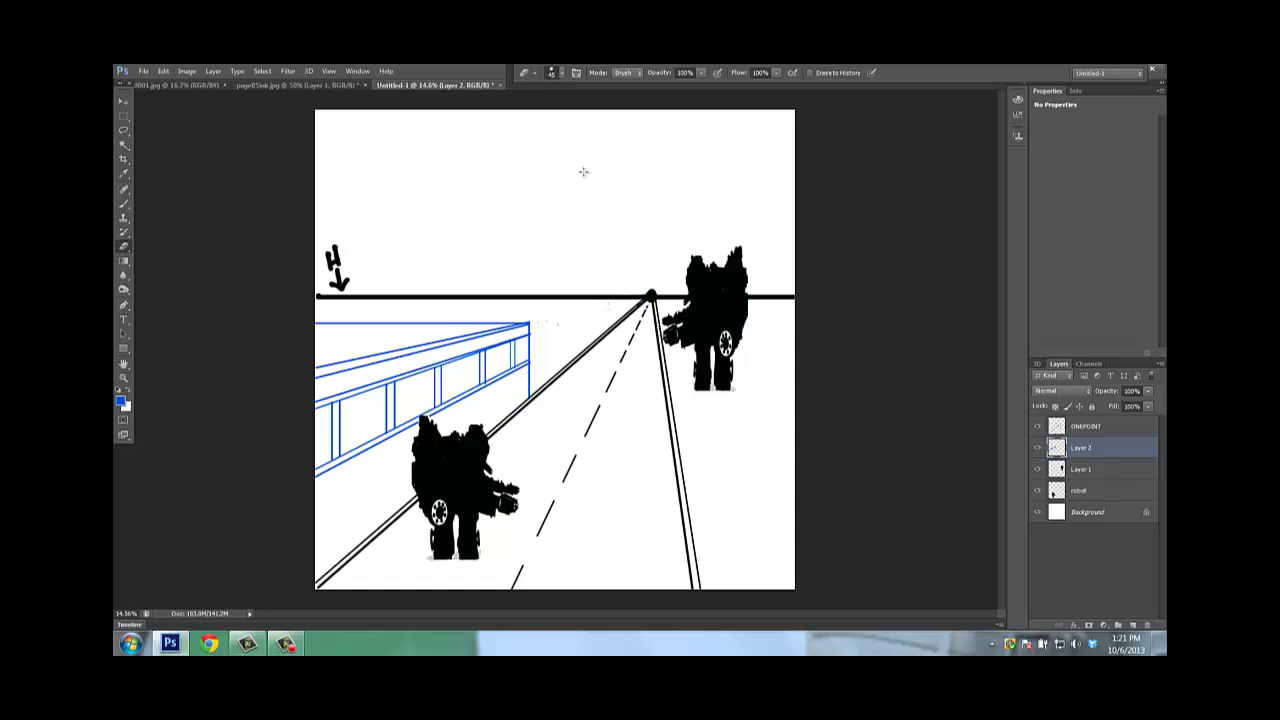
- With a 15 px brush, draw a vanishing-point line below the window band and a pair of vertical lines from it to the road
key(b)
key(bracketright)
key(bracketright)
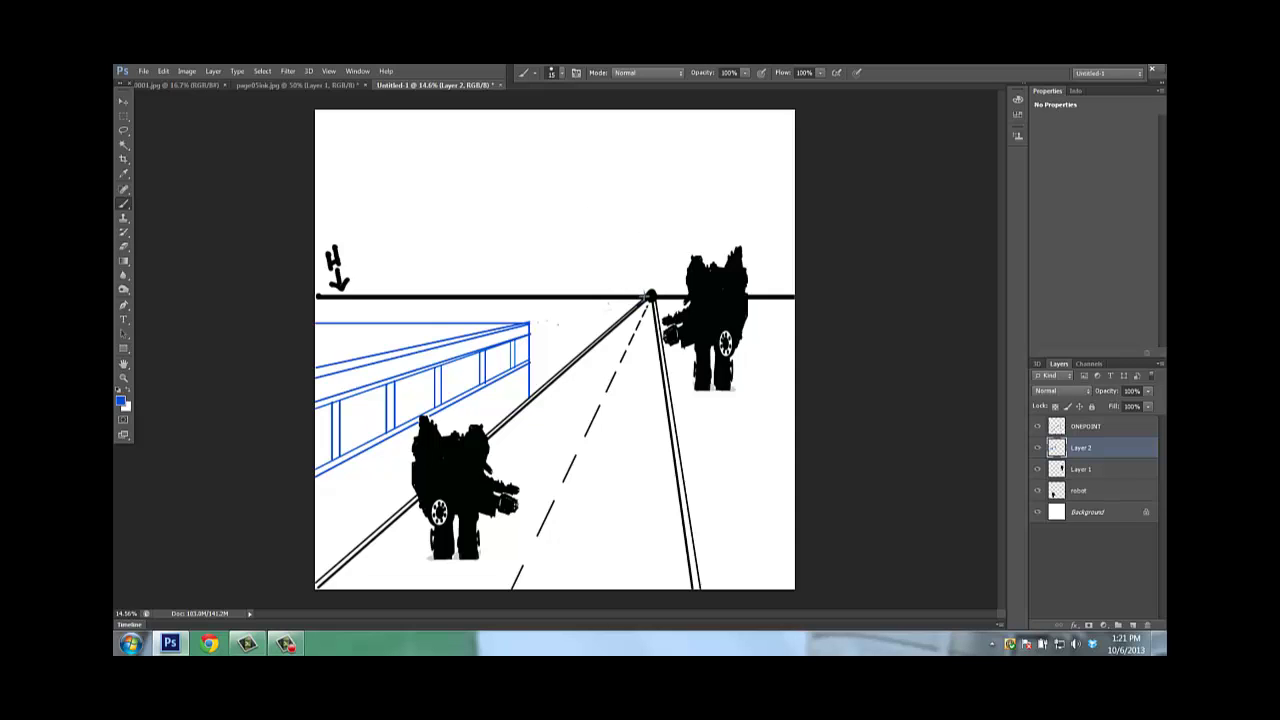
click(650, 296)
shift+click(316, 496)
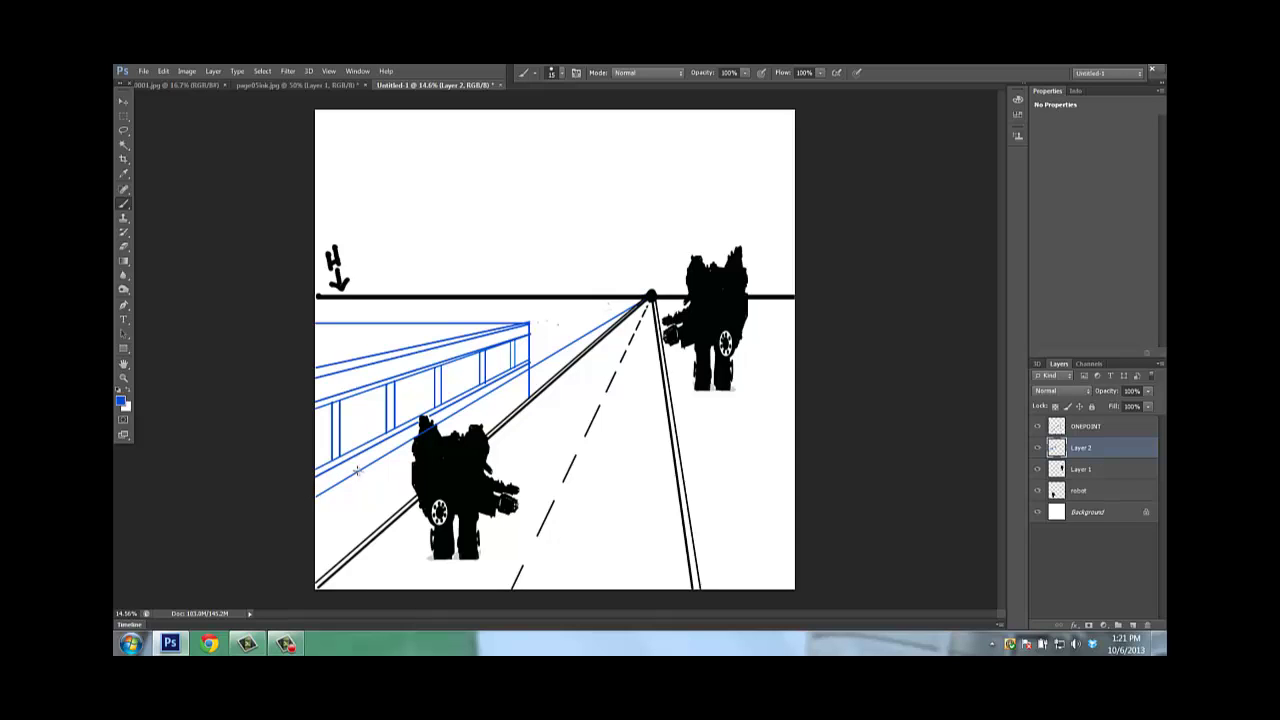
drag(356, 470, 357, 542)
drag(362, 470, 363, 544)
- Draw three more lines from the vanishing point to the canvas's left edge across the building's lower wall
click(651, 296)
shift+click(312, 517)
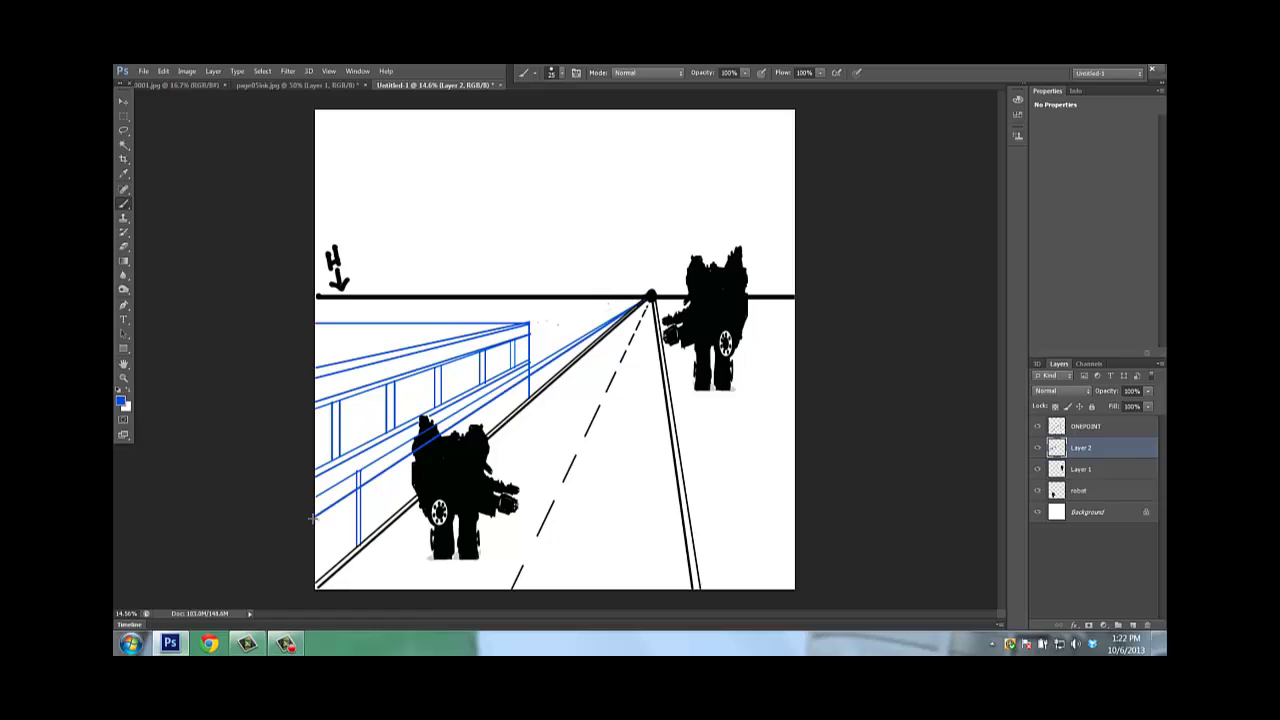
click(651, 296)
shift+click(314, 547)
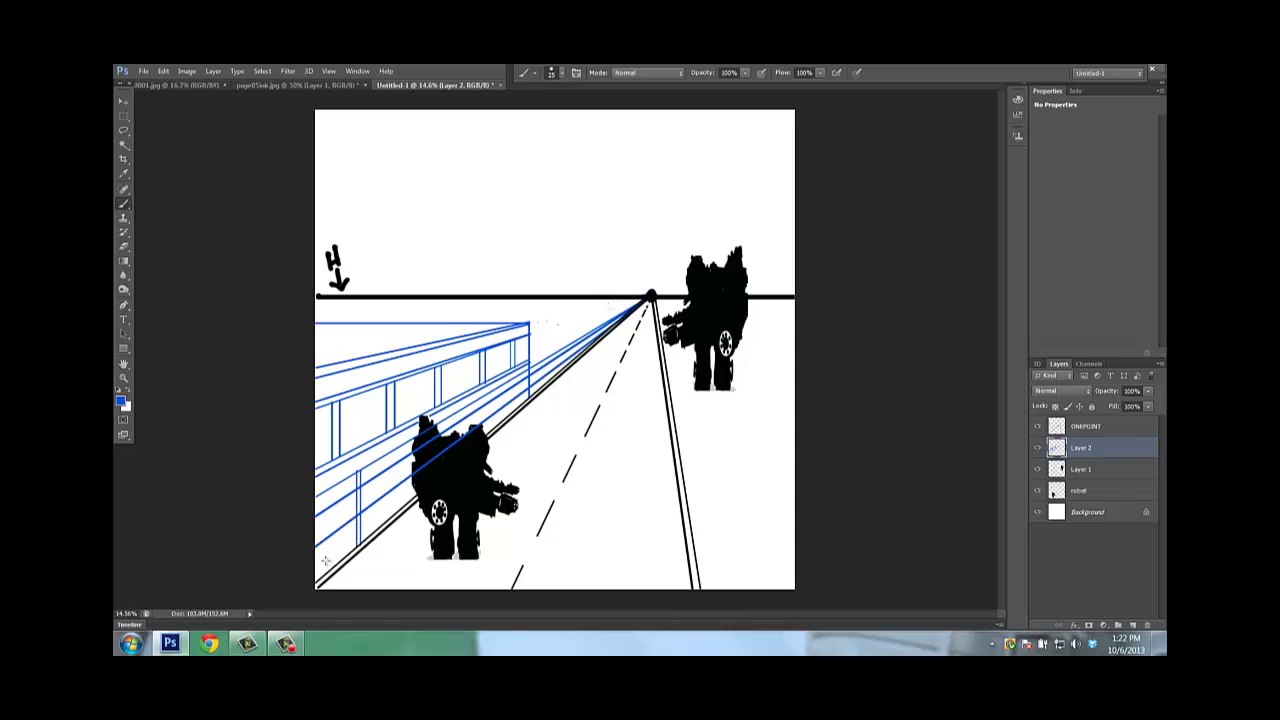
shift+click(316, 569)
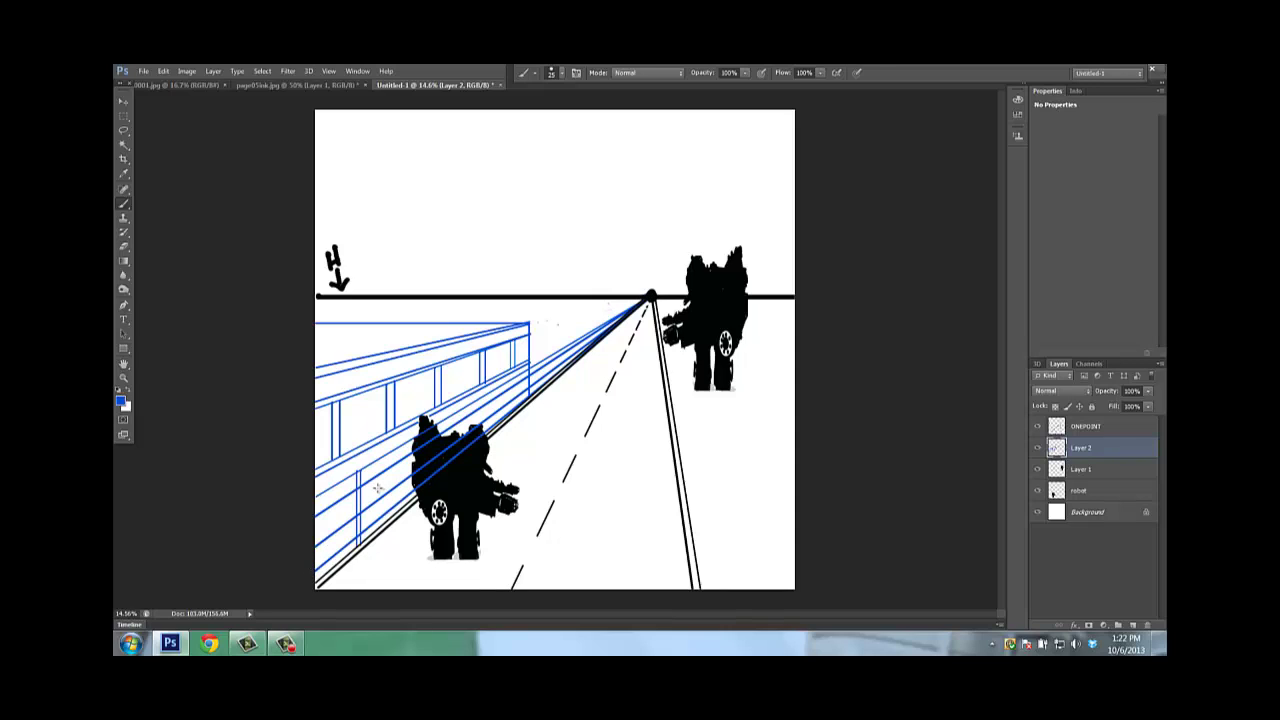
- Erase the lower wall lines between the vertical divider and the building's corner, resizing the Eraser to clean up the leftover bits
key(e)
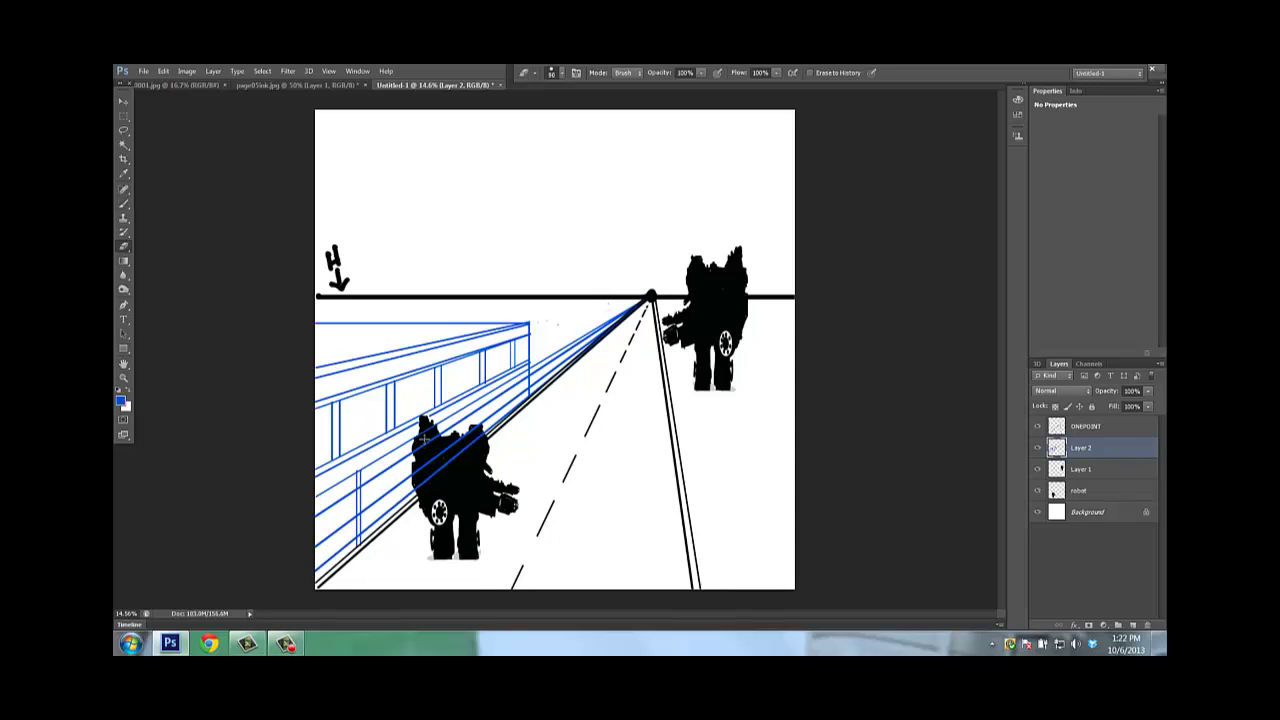
key(bracketright)
key(bracketright)
mouse_move(424, 437)
mouse_down()
mouse_move(366, 525)
mouse_move(365, 512)
mouse_move(375, 525)
mouse_move(432, 455)
mouse_move(456, 455)
mouse_move(503, 403)
mouse_move(463, 425)
mouse_move(461, 413)
mouse_move(521, 373)
mouse_move(502, 415)
mouse_up()
key(bracketleft)
key(bracketleft)
key(bracketleft)
key(bracketleft)
key(bracketleft)
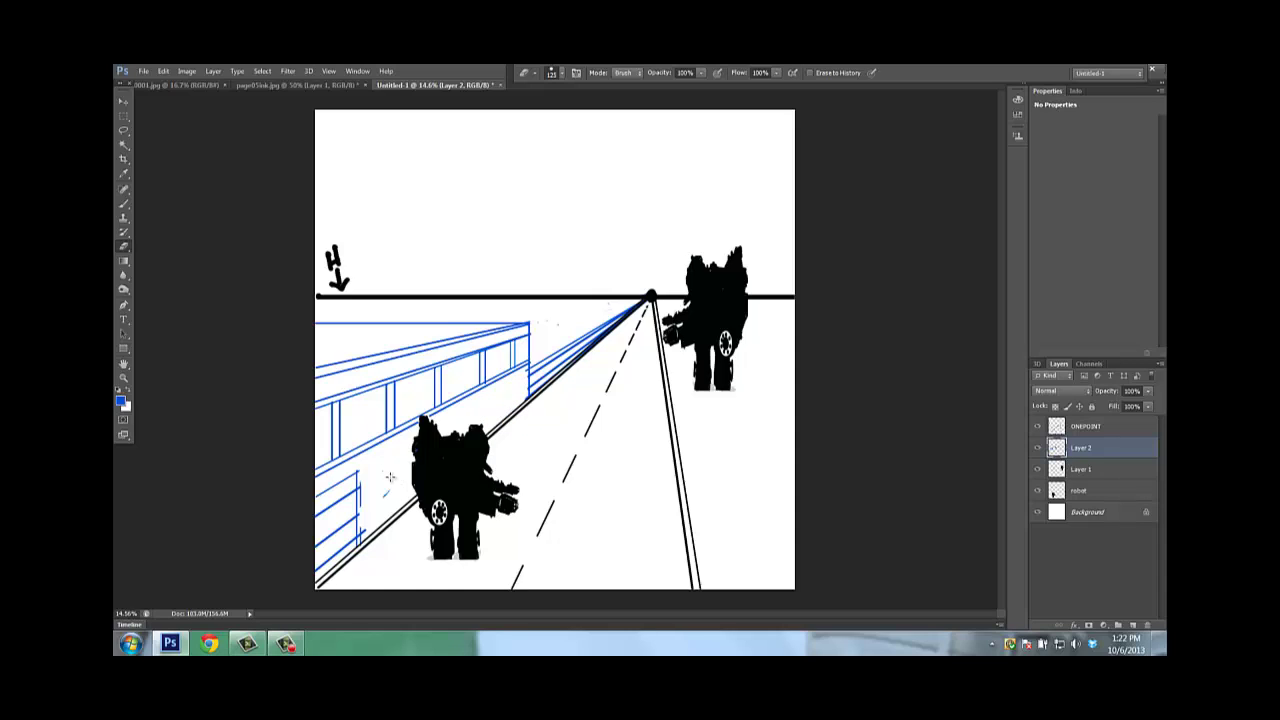
mouse_move(391, 478)
mouse_down()
mouse_move(388, 492)
mouse_move(361, 481)
mouse_move(360, 535)
mouse_up()
- Draw a second horizontal line below the roof's back edge and a vanishing-point line along its front edge, erasing the excess past the corner
key(b)
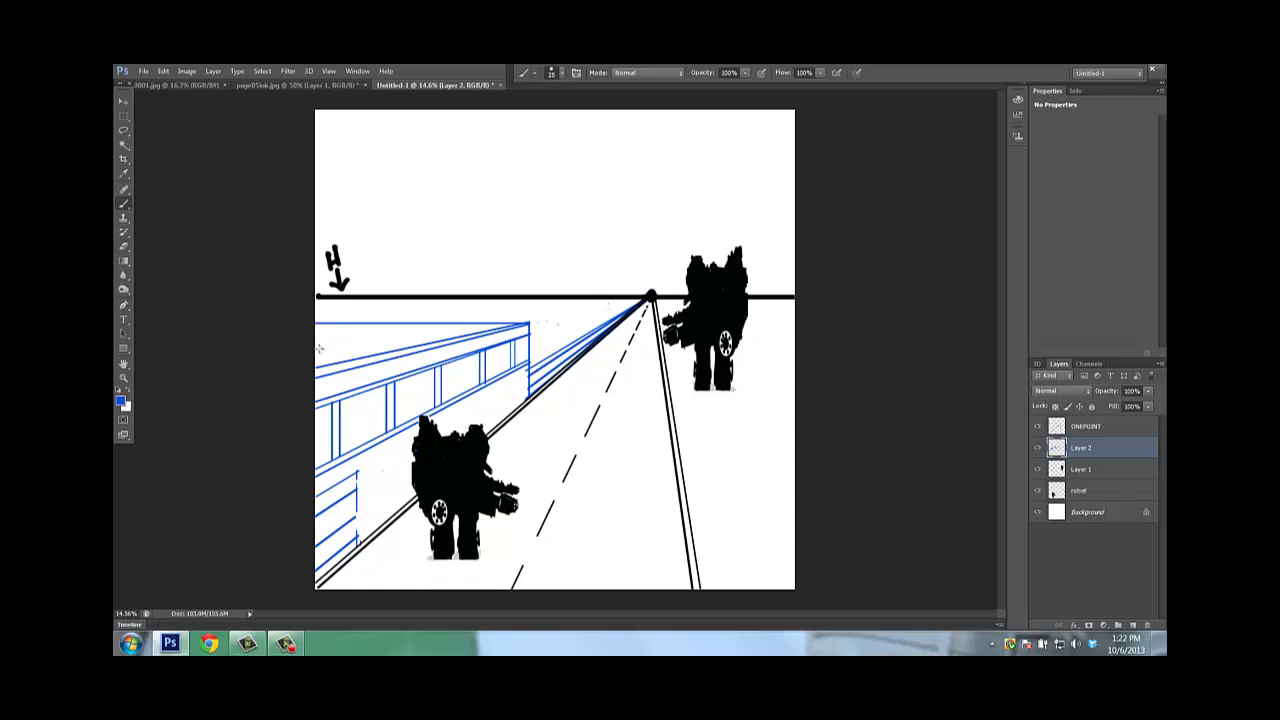
drag(317, 328, 474, 326)
shift+click(315, 362)
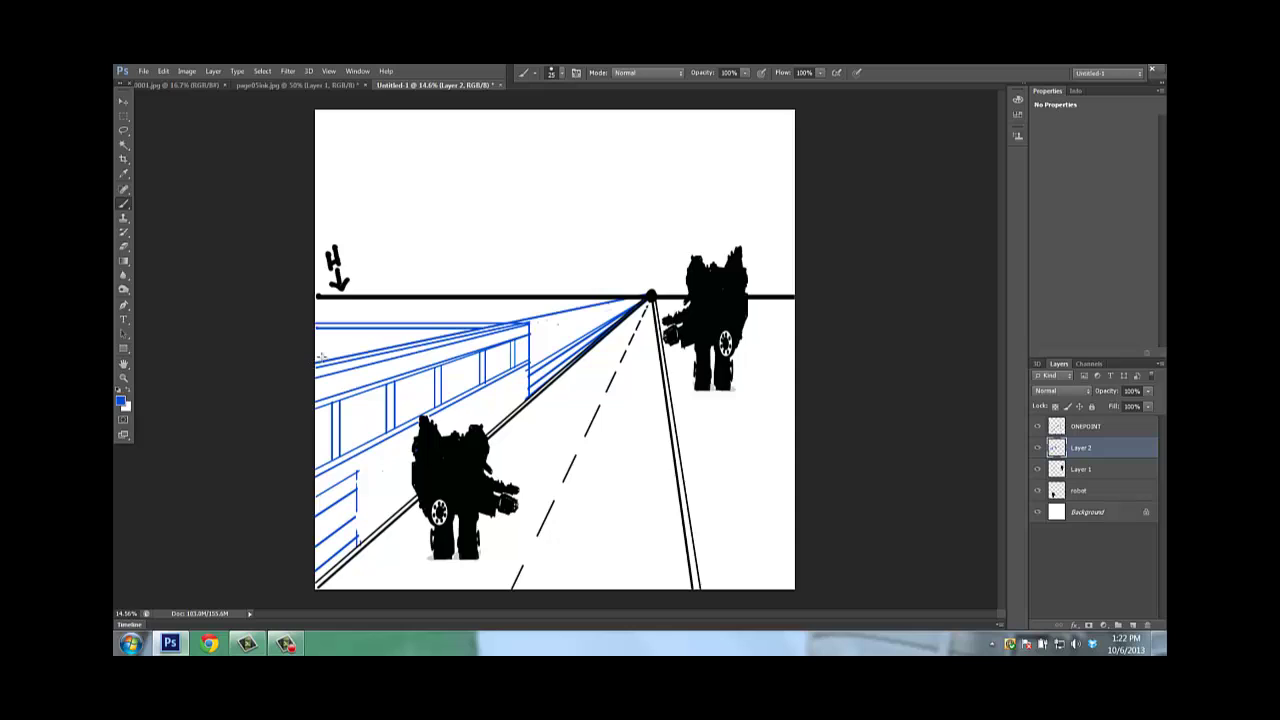
key(e)
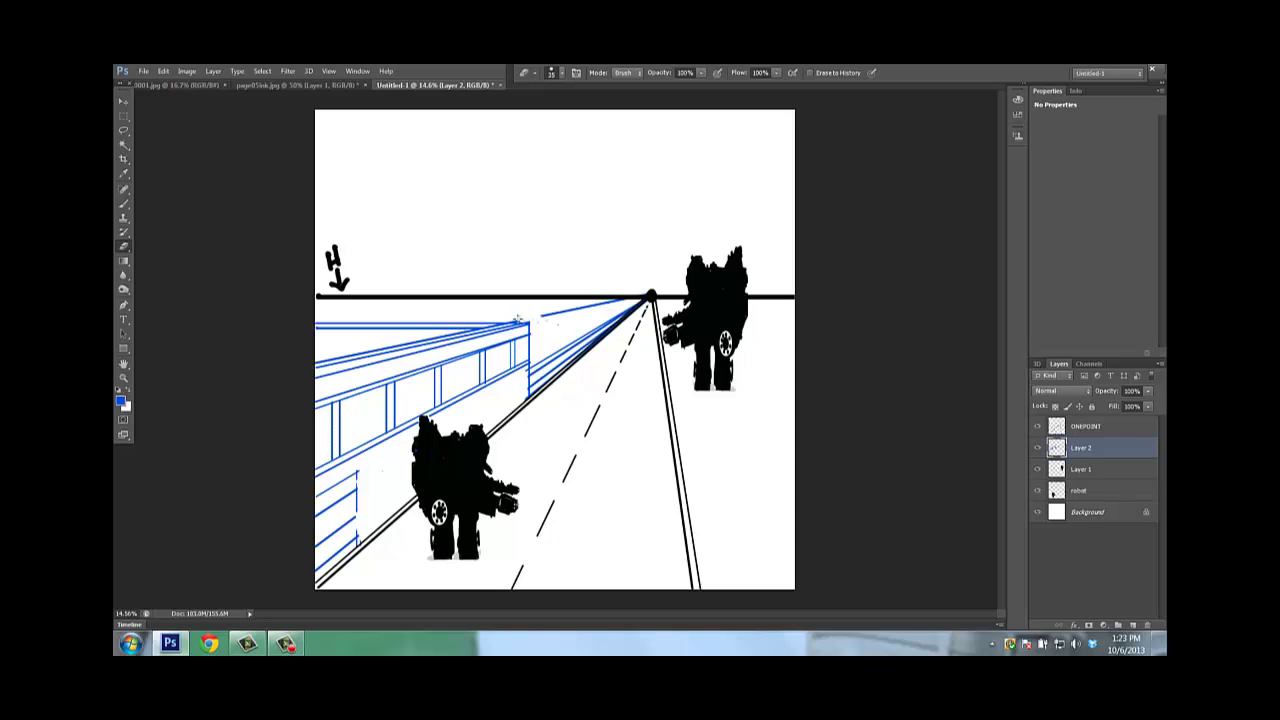
mouse_move(522, 320)
mouse_down()
mouse_move(603, 303)
mouse_move(550, 315)
mouse_move(563, 310)
mouse_up()
key(b)
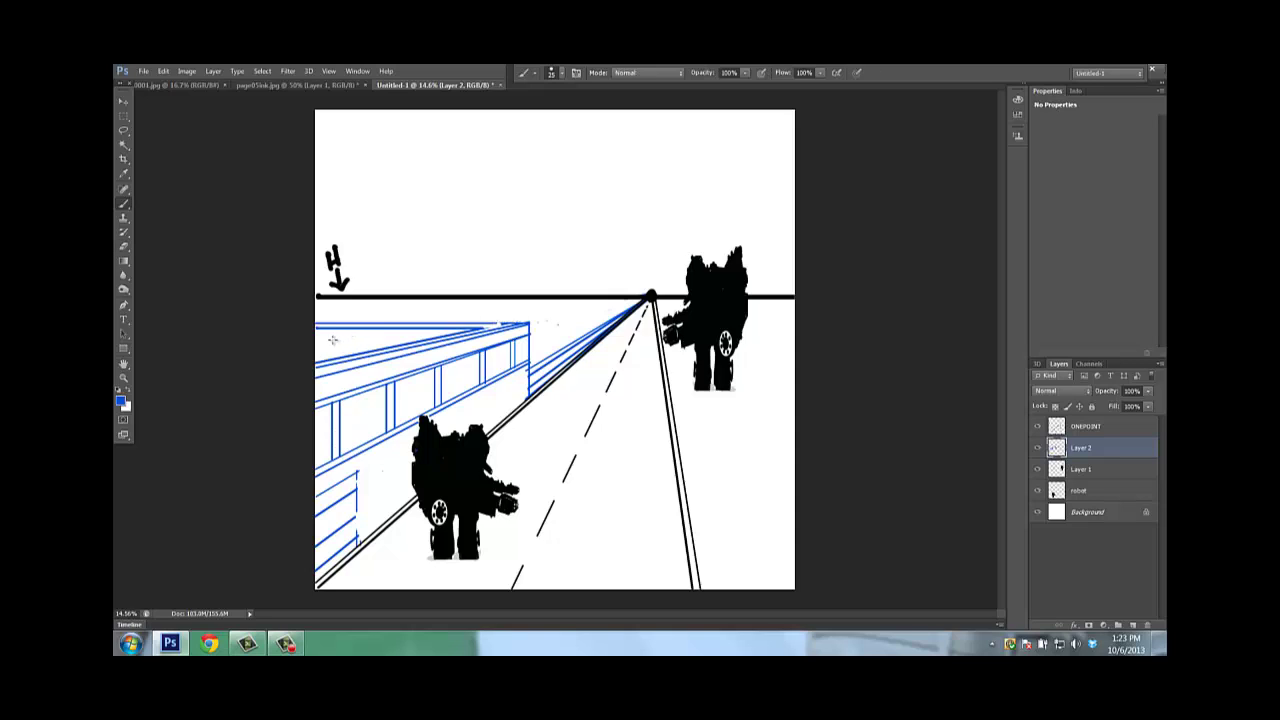
drag(317, 333, 386, 329)
key(z)
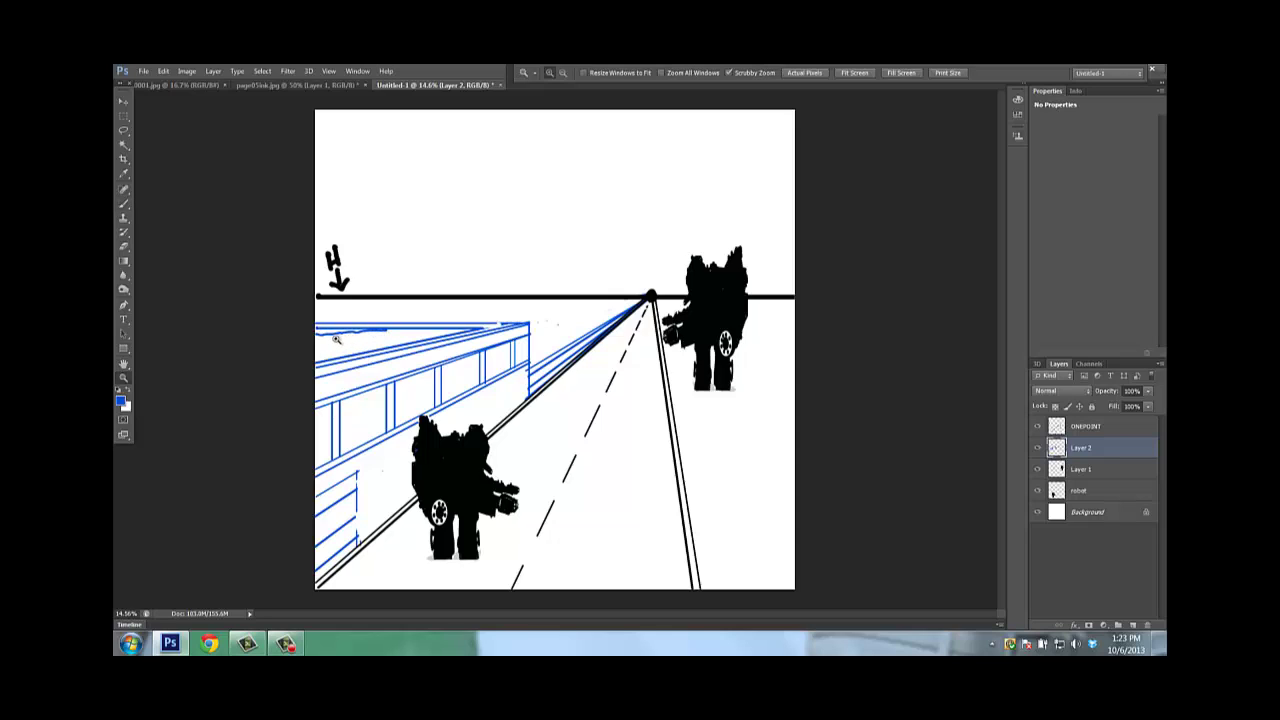
key(ctrl+z)
- Draw a third horizontal line under the roof's back edge, from the canvas's left edge to the roof's slanted line
key(b)
drag(316, 332, 440, 328)
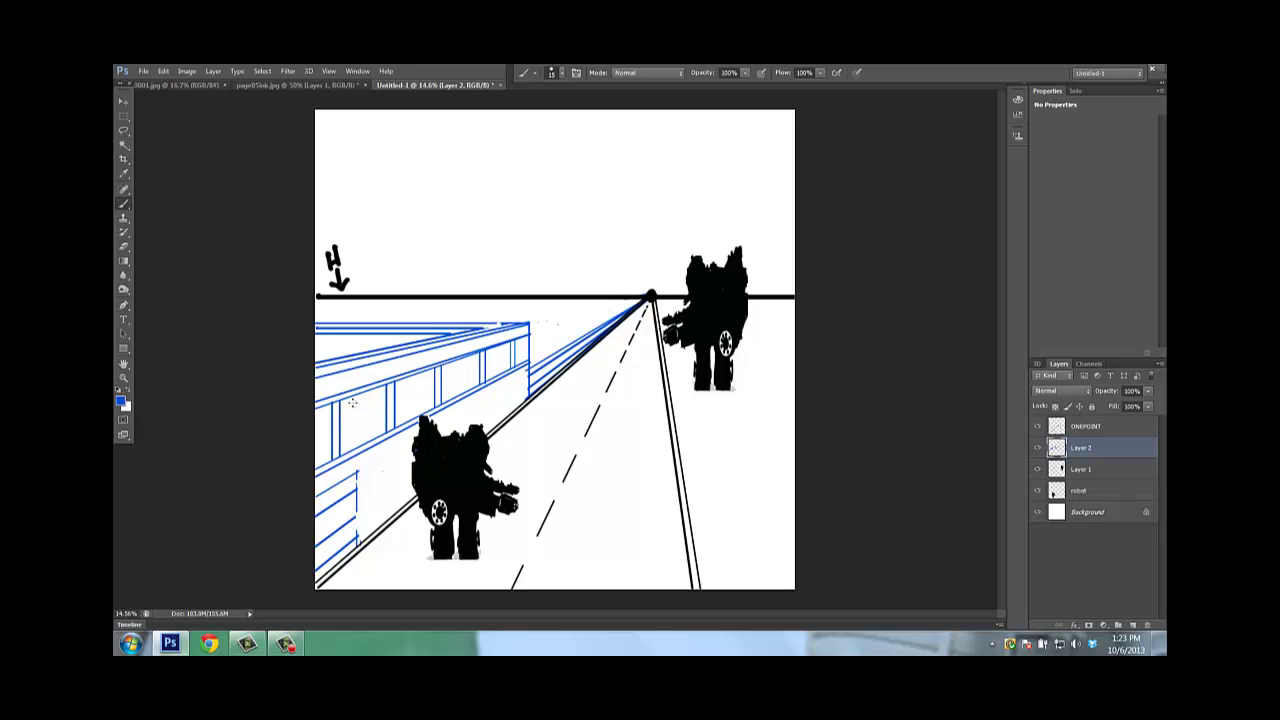
- Add short vertical thickness lines beside the four nearest dividers in the building's window band
scroll(385, 368, up, 3)
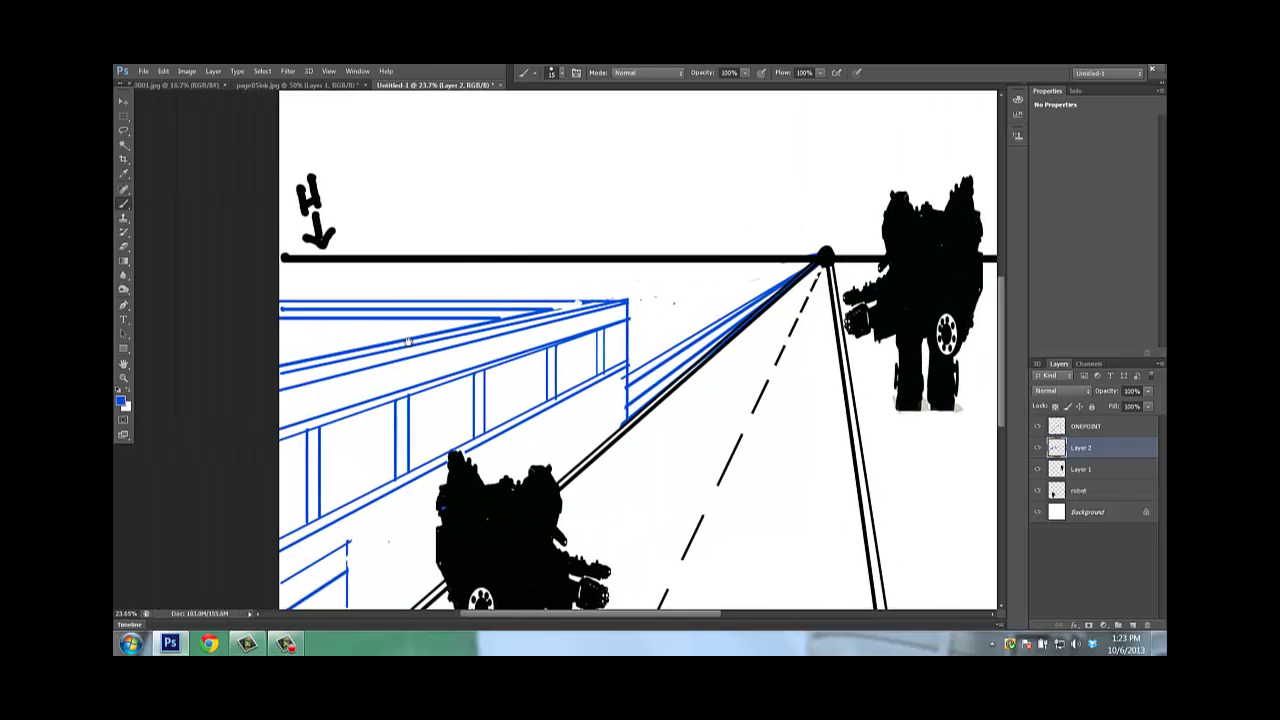
scroll(471, 290, up, 2)
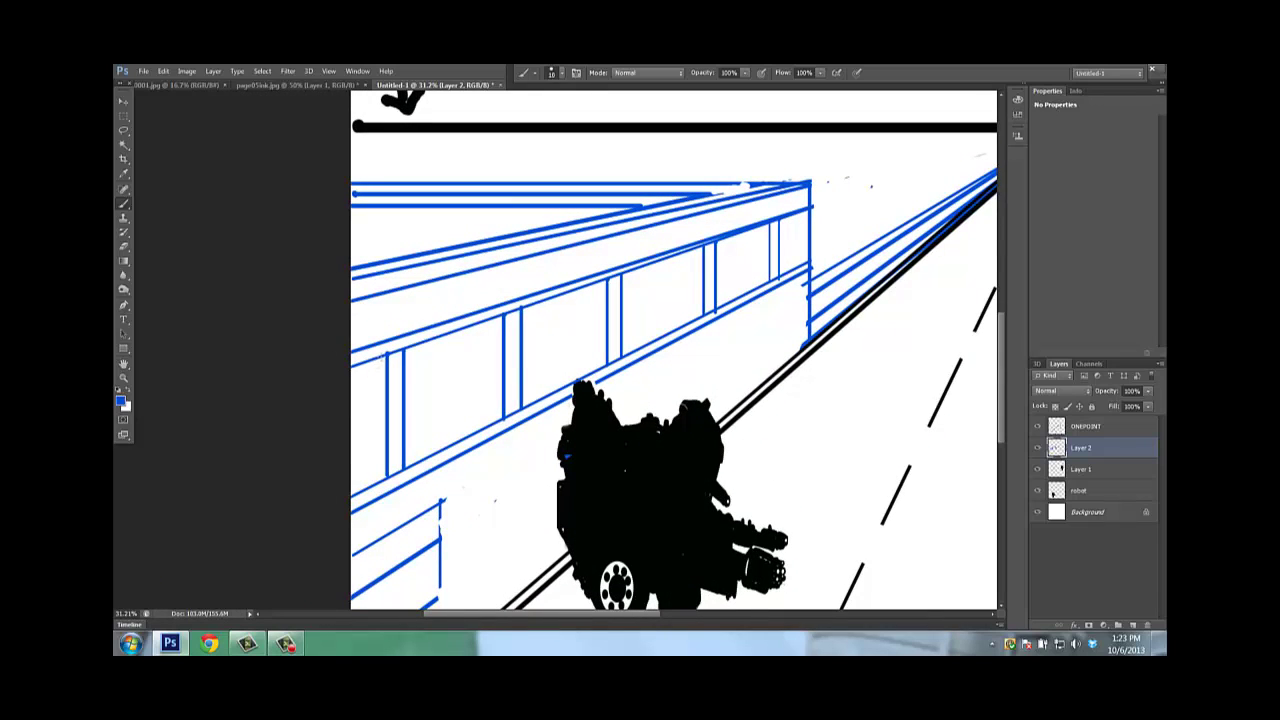
drag(383, 356, 385, 470)
drag(501, 322, 503, 400)
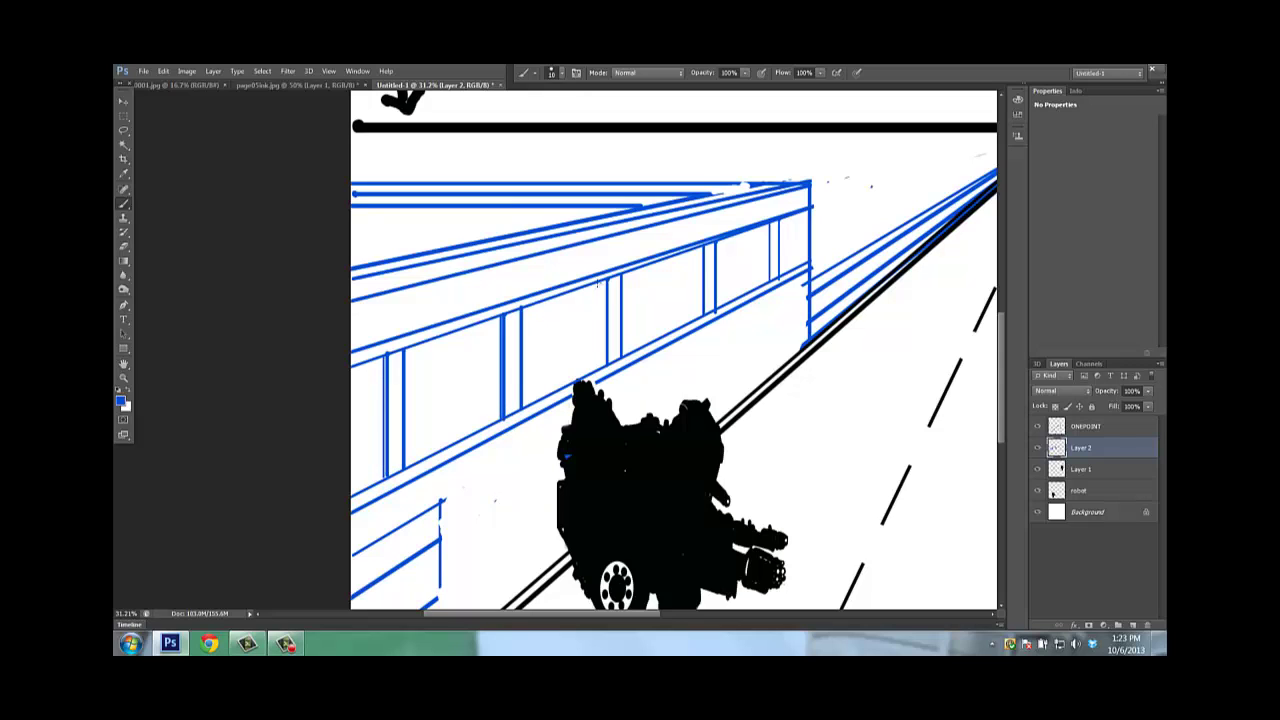
drag(601, 297, 600, 362)
key(ctrl+z)
drag(603, 307, 604, 350)
drag(701, 250, 701, 310)
drag(764, 224, 764, 268)
key(ctrl+z)
- Outline a doorway on the lower wall behind the front robot, with vertical lines and top lines running to the vanishing point
scroll(790, 250, down, 4)
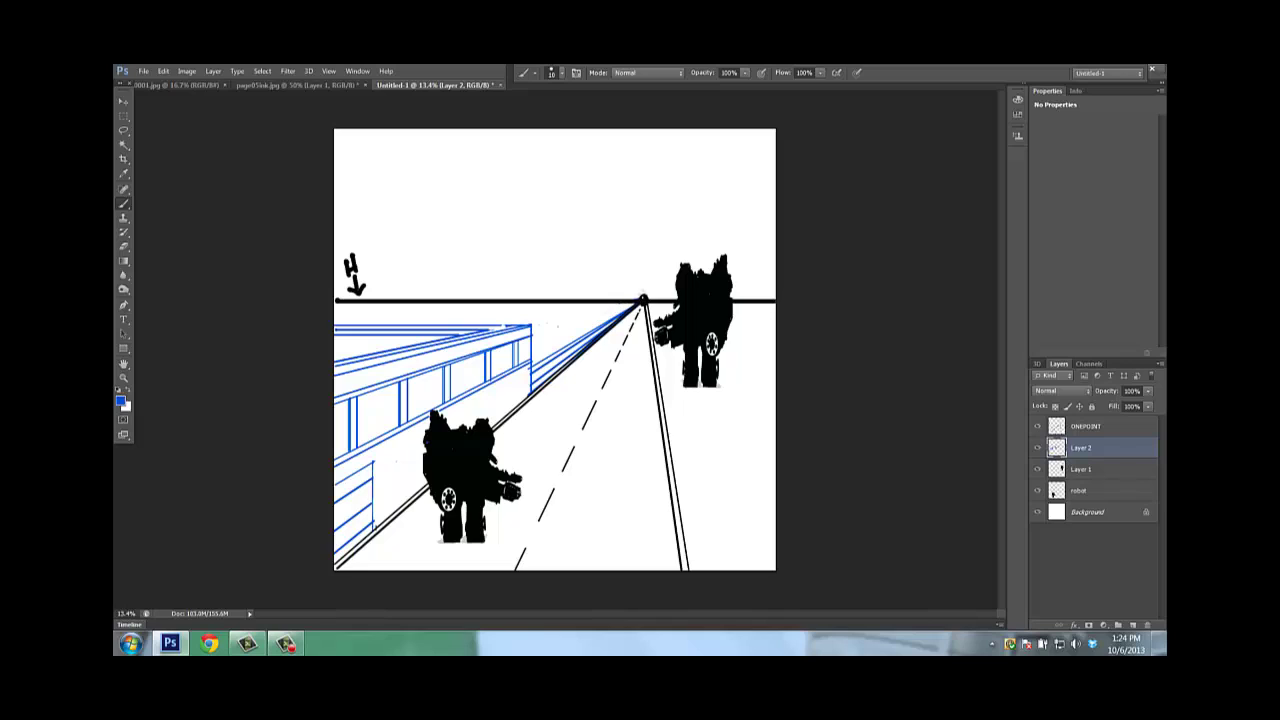
shift+click(396, 480)
drag(396, 468, 398, 502)
drag(393, 510, 397, 467)
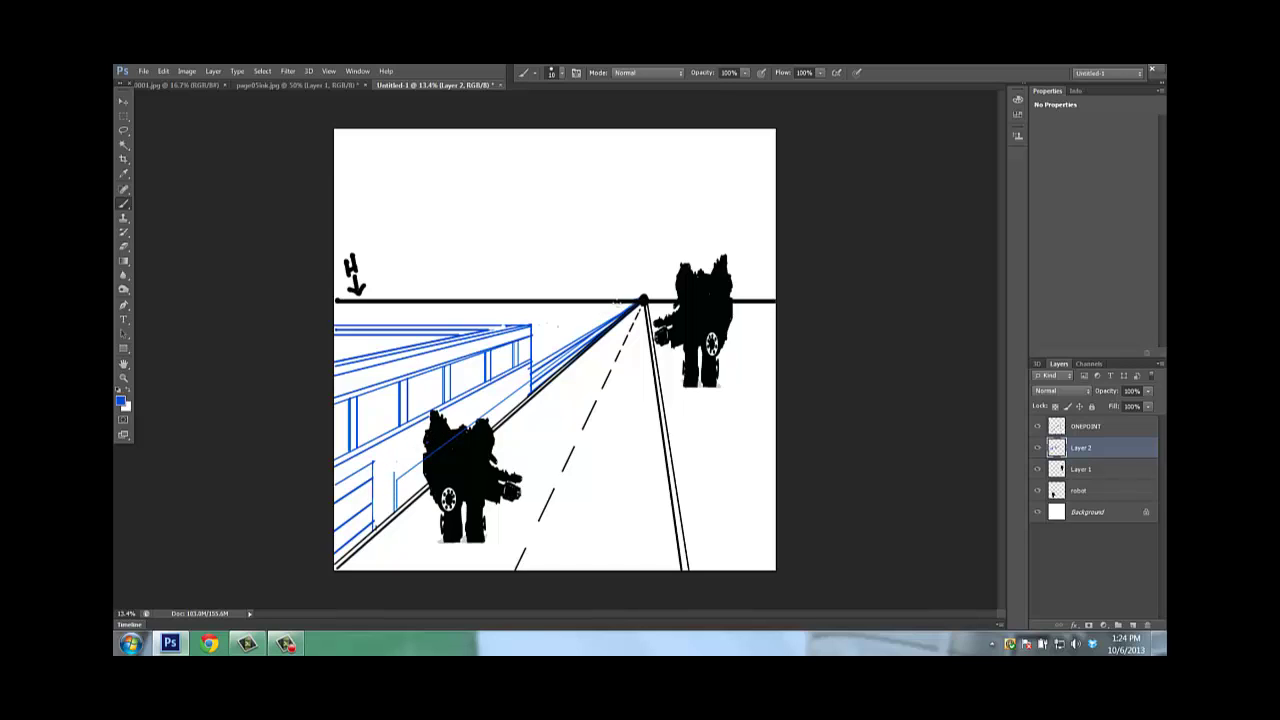
shift+click(642, 296)
- Lasso the leftover guide lines between the building's corner and the vanishing point, delete them and clear the selection
key(e)
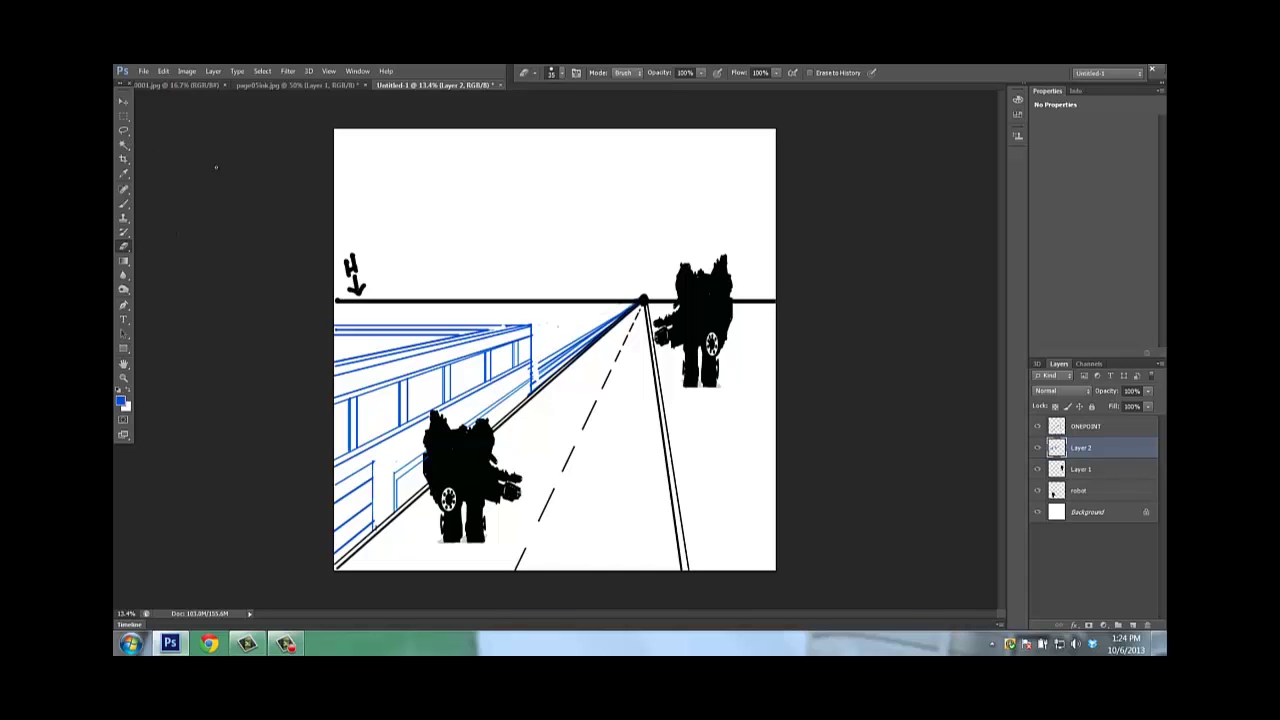
click(123, 131)
mouse_move(655, 273)
mouse_down()
mouse_move(562, 310)
mouse_move(535, 366)
mouse_move(565, 389)
mouse_move(617, 353)
mouse_move(662, 293)
mouse_move(628, 266)
mouse_up()
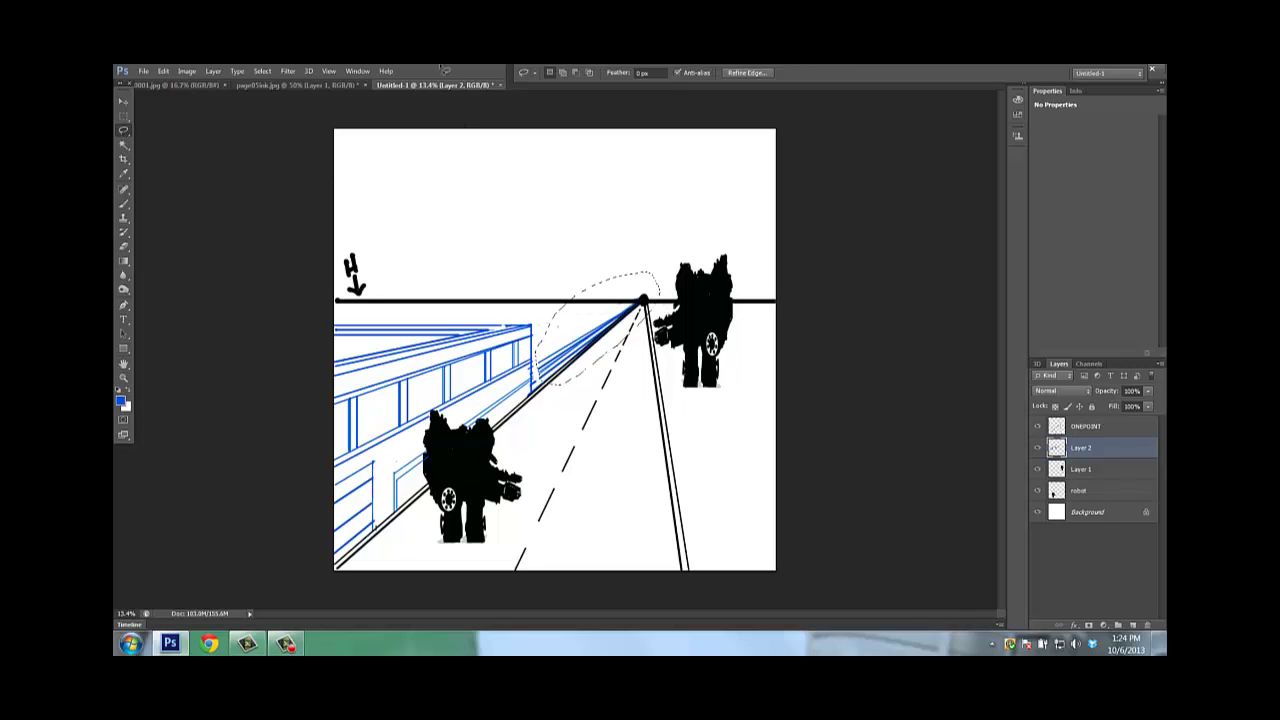
key(Delete)
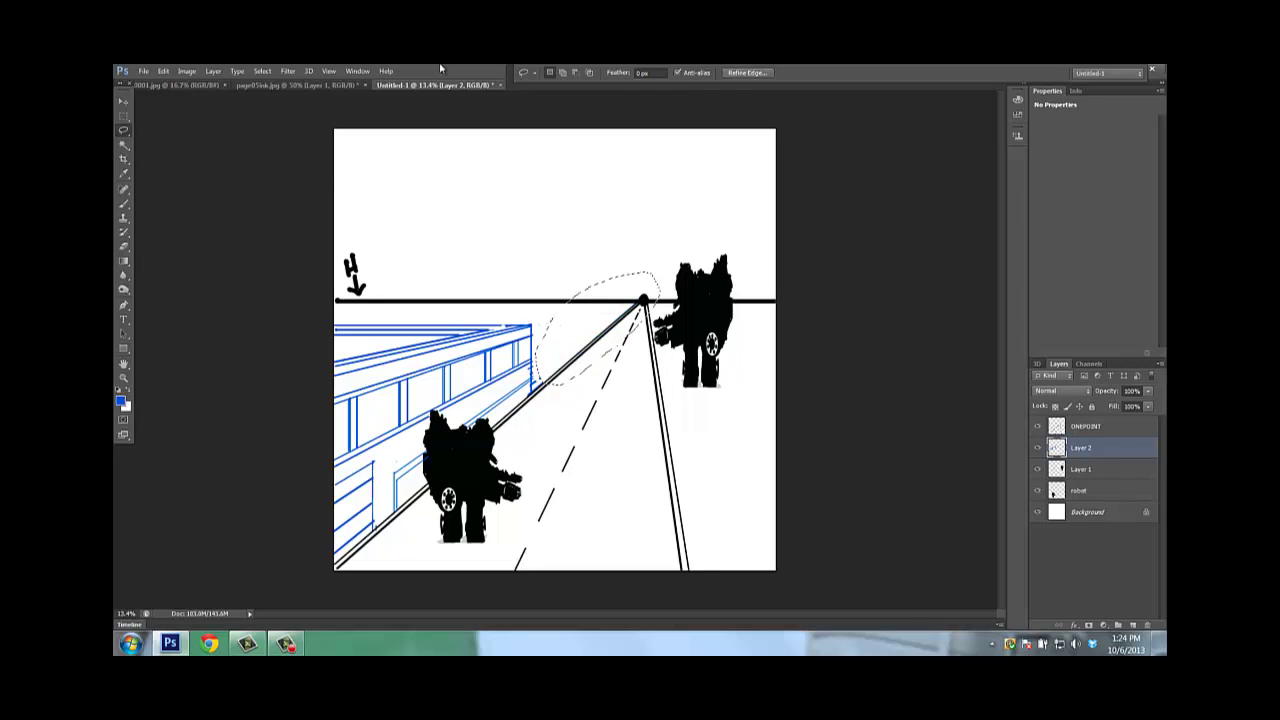
key(ctrl+d)
- Select Layer 1 and move the distant robot silhouette slightly left along the horizon
scroll(614, 358, up, 1)
scroll(610, 357, down, 1)
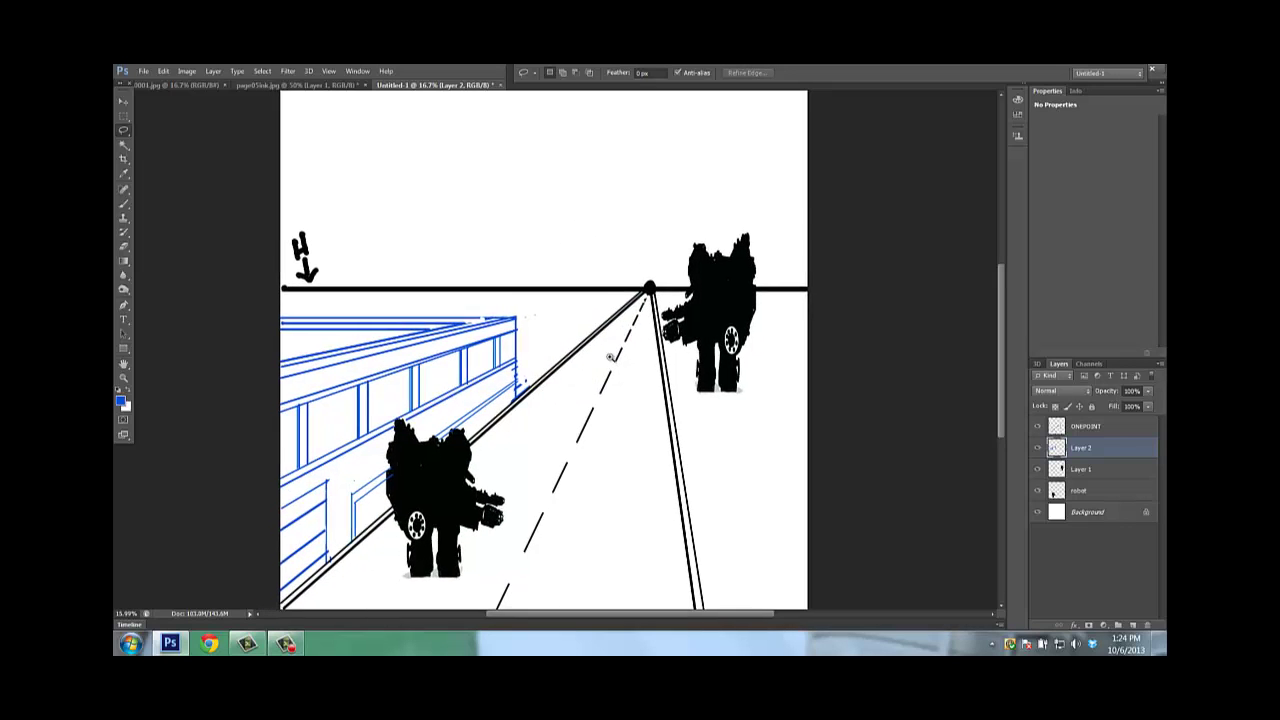
scroll(610, 357, down, 2)
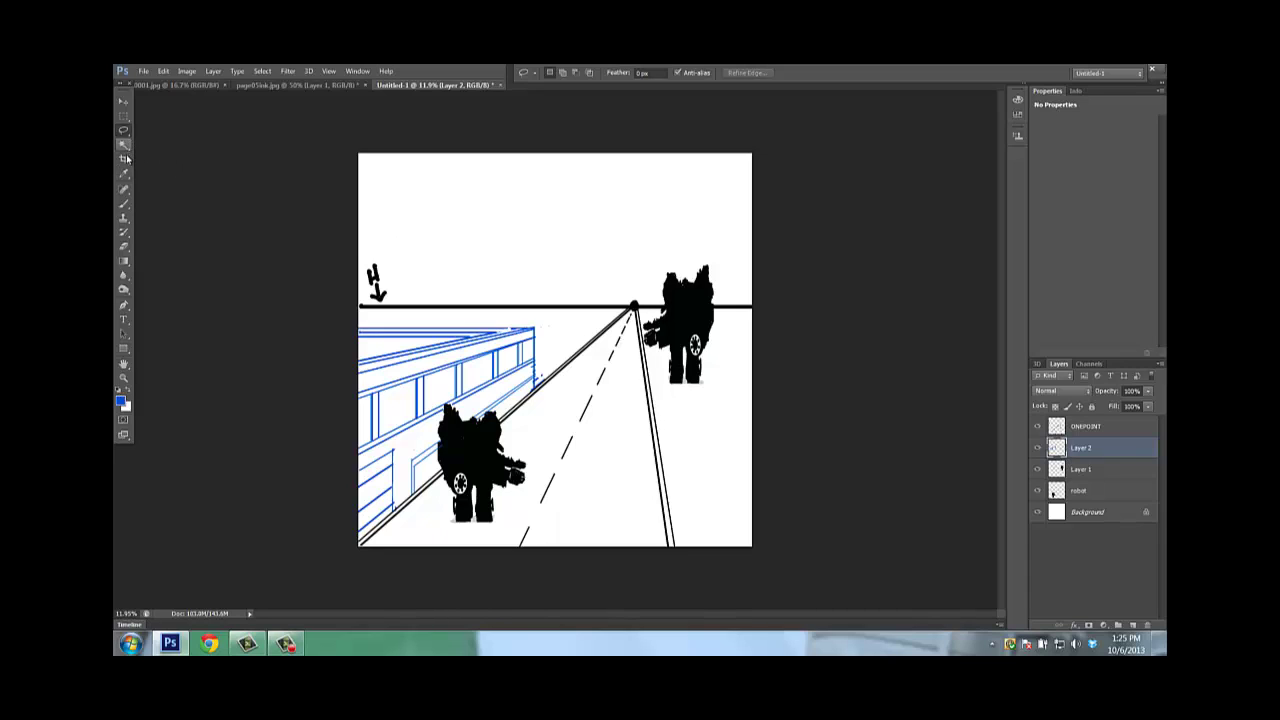
click(123, 102)
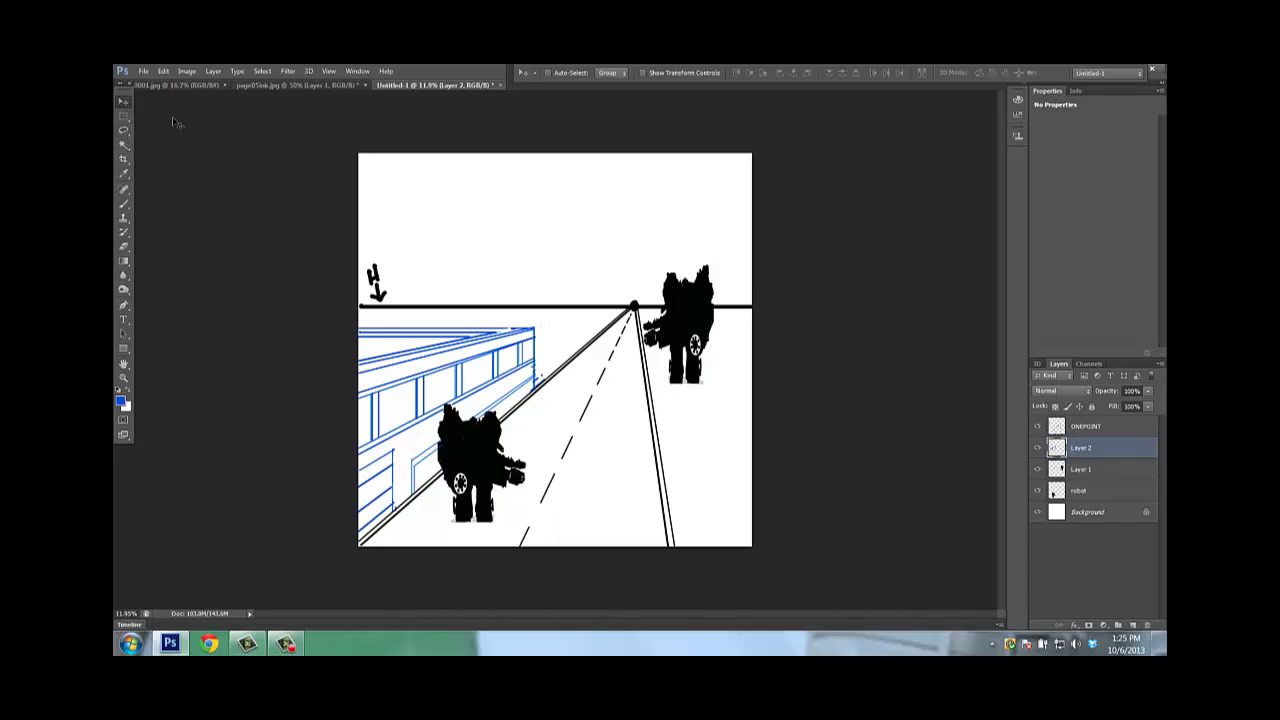
drag(688, 309, 689, 331)
key(ctrl+z)
click(1085, 468)
mouse_move(692, 318)
mouse_down()
mouse_move(571, 450)
mouse_move(661, 319)
mouse_move(675, 318)
mouse_up()
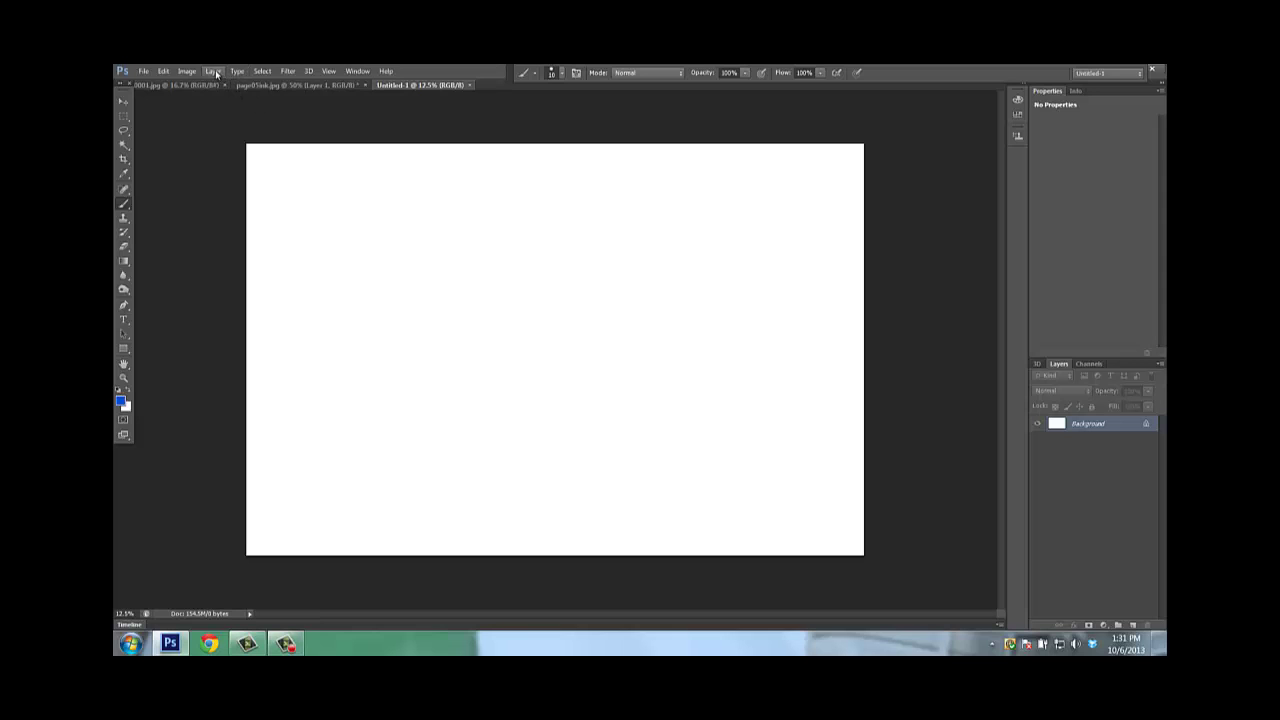
- Check the blank document's image size and view the 0001.jpg comic page before returning to the blank document
click(187, 72)
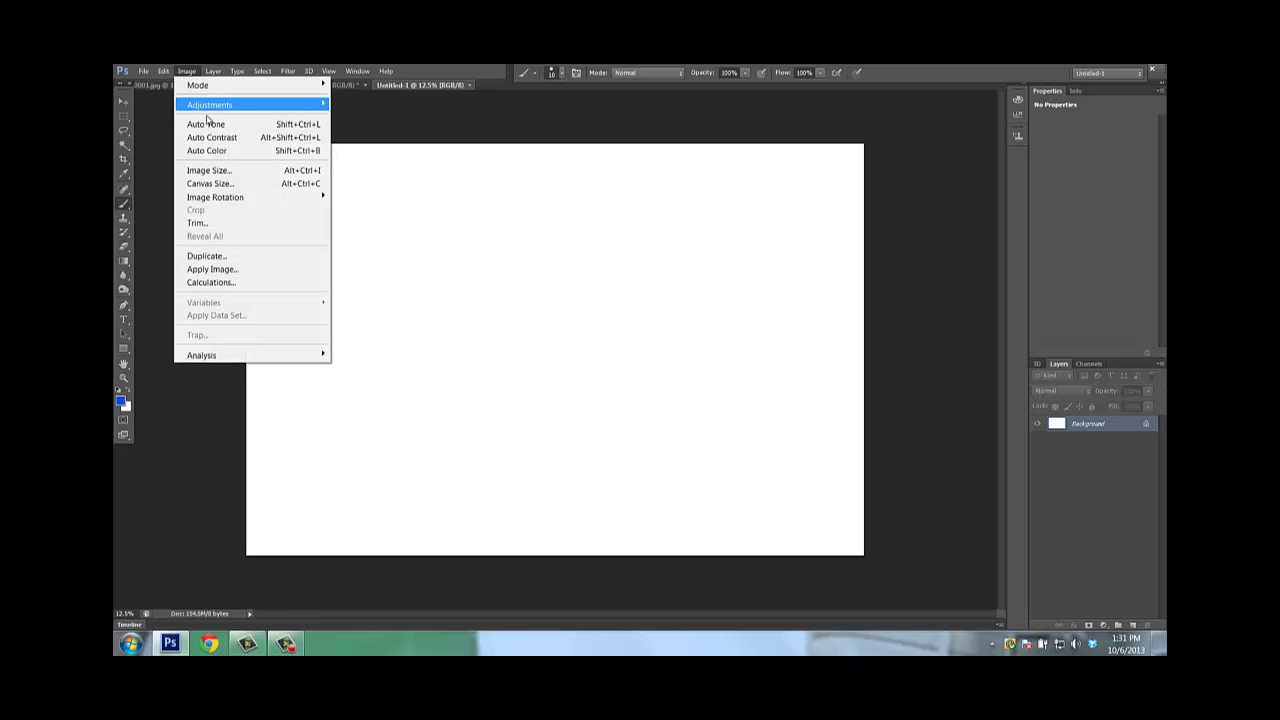
click(216, 171)
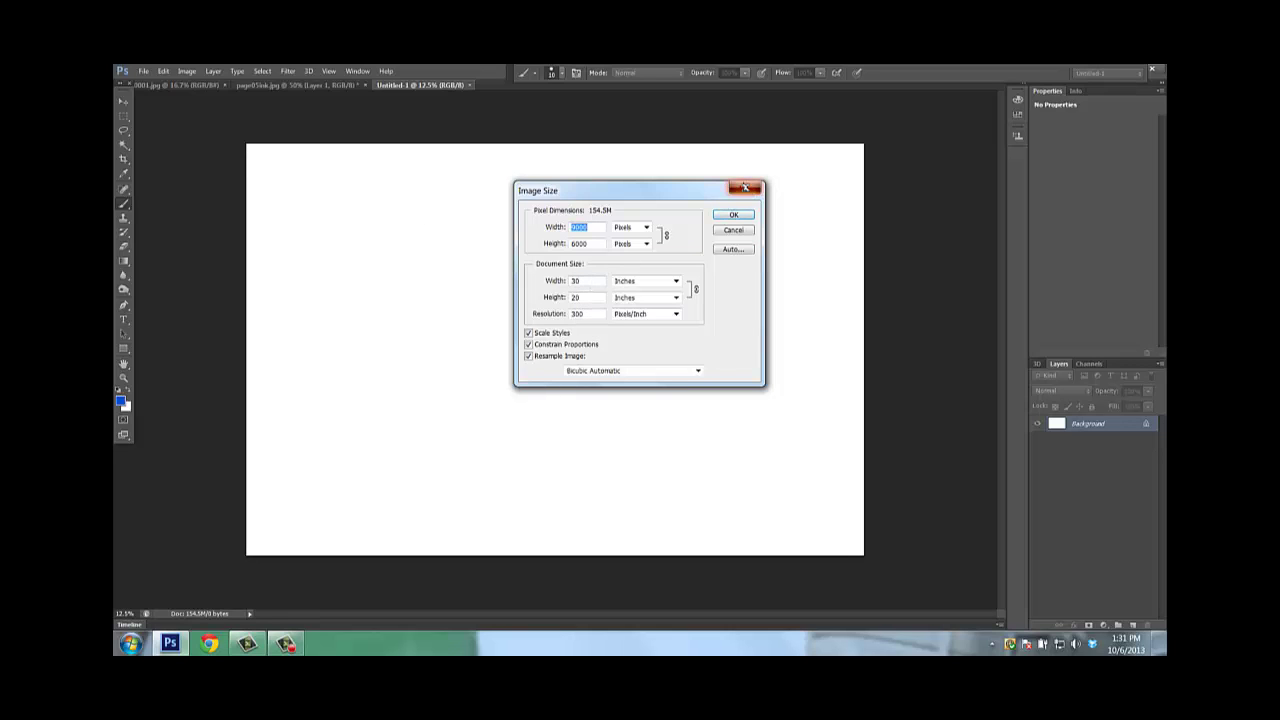
click(745, 187)
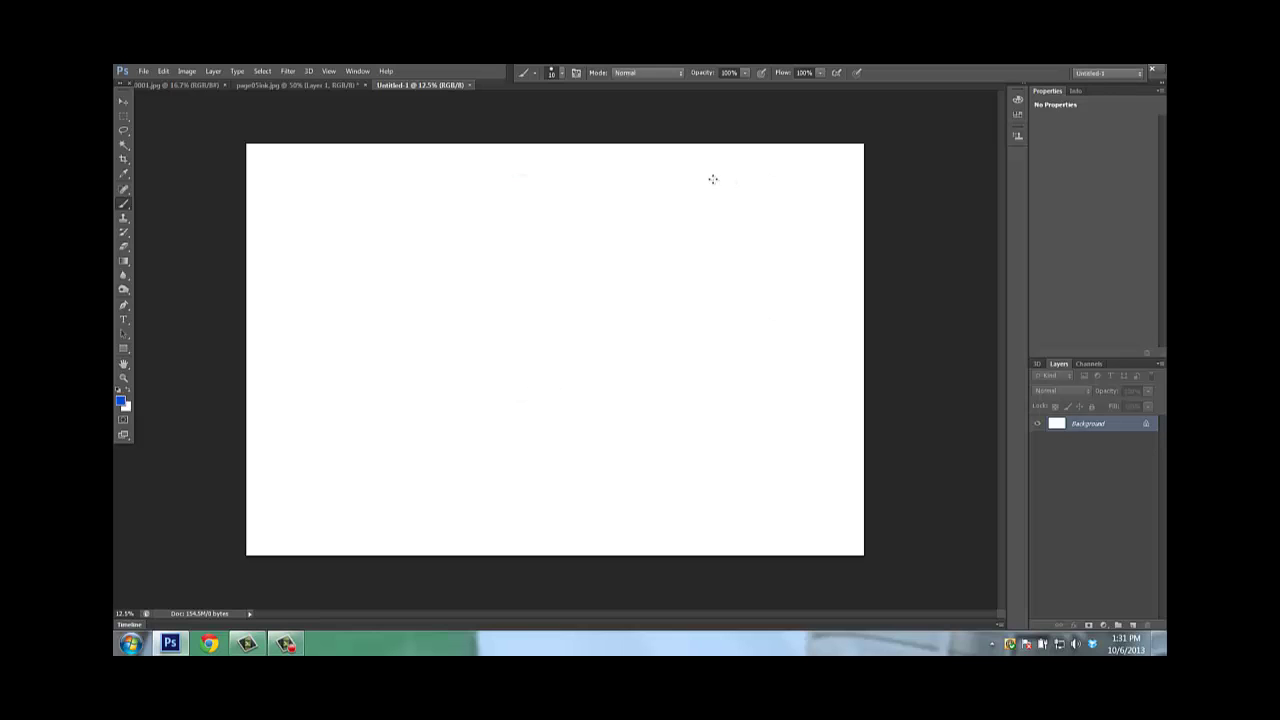
click(201, 86)
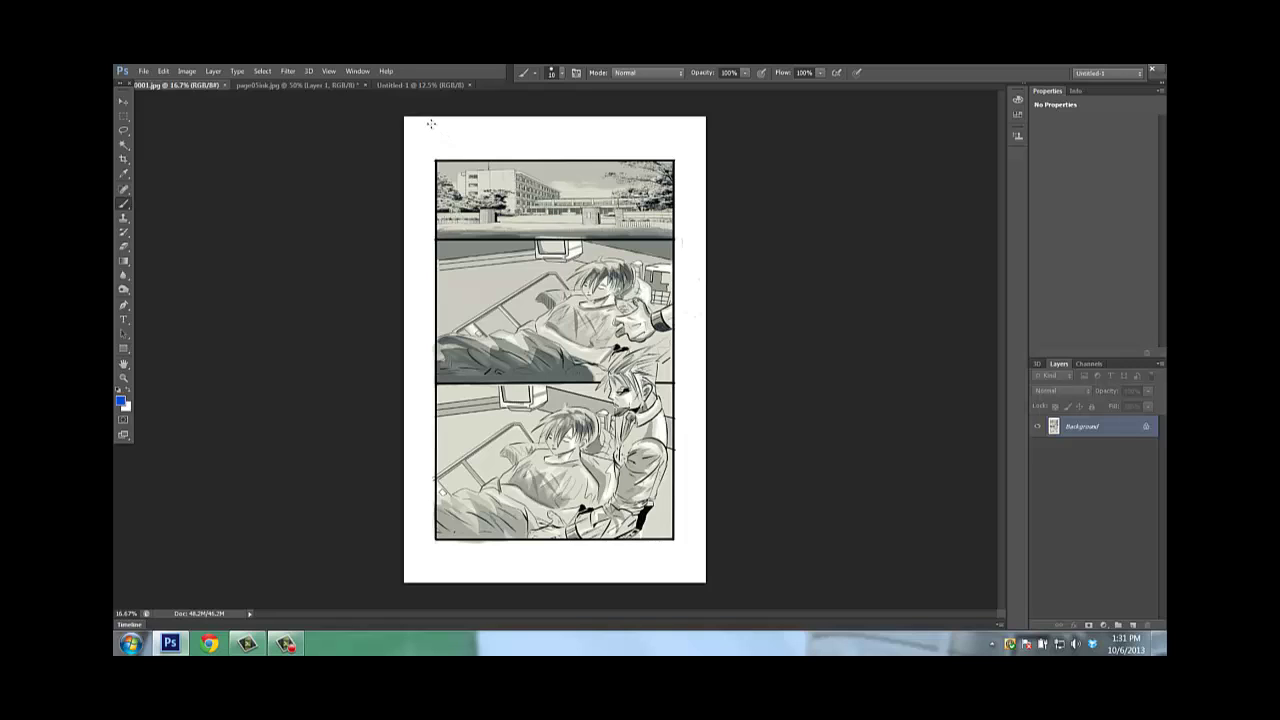
click(432, 86)
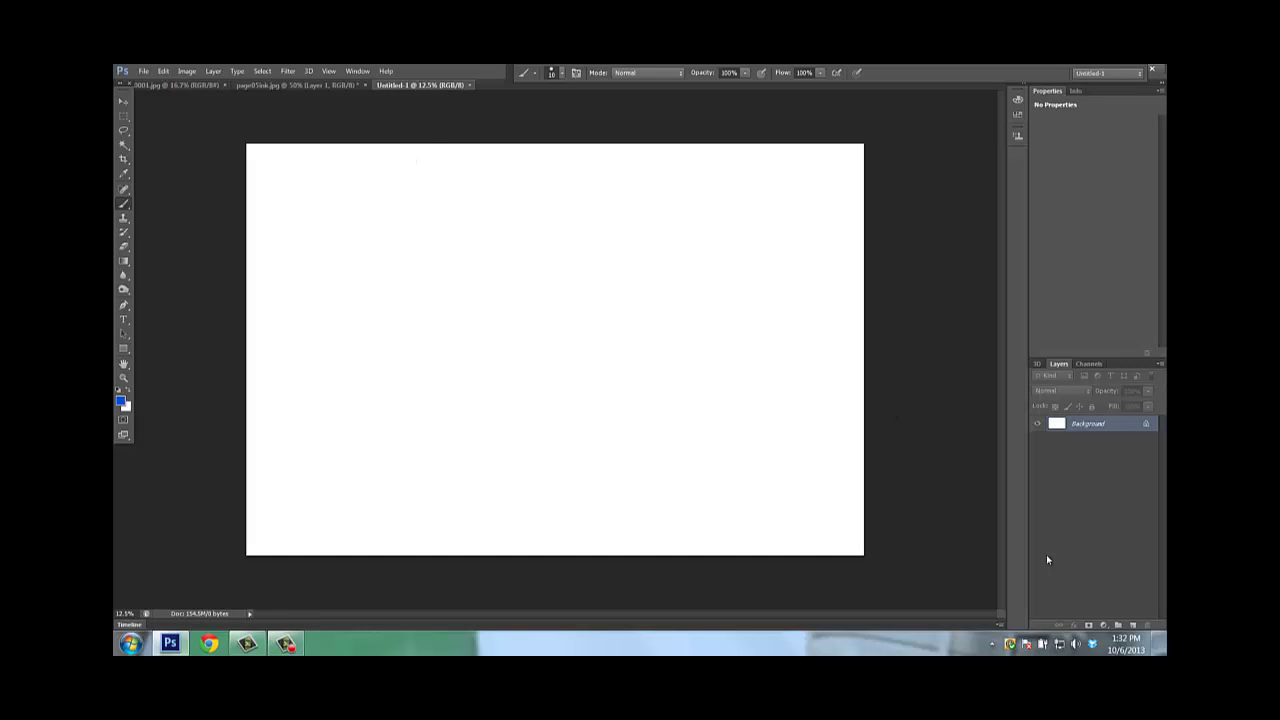
- Add a new layer above the background and name it base01
click(1133, 626)
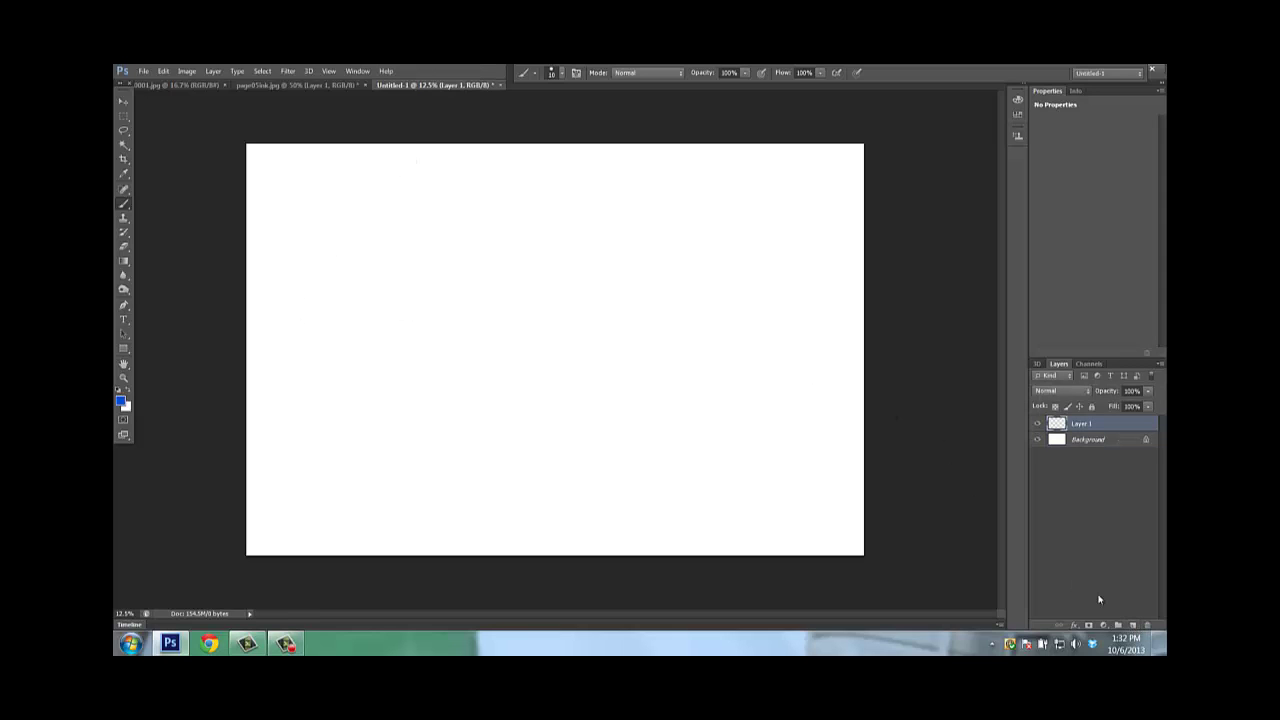
double_click(1083, 425)
text(base01)
key(Return)
- Draw a horizon line across the canvas with a vanishing point near each end, and handwrite "2 point" in the upper-left corner
drag(290, 283, 882, 290)
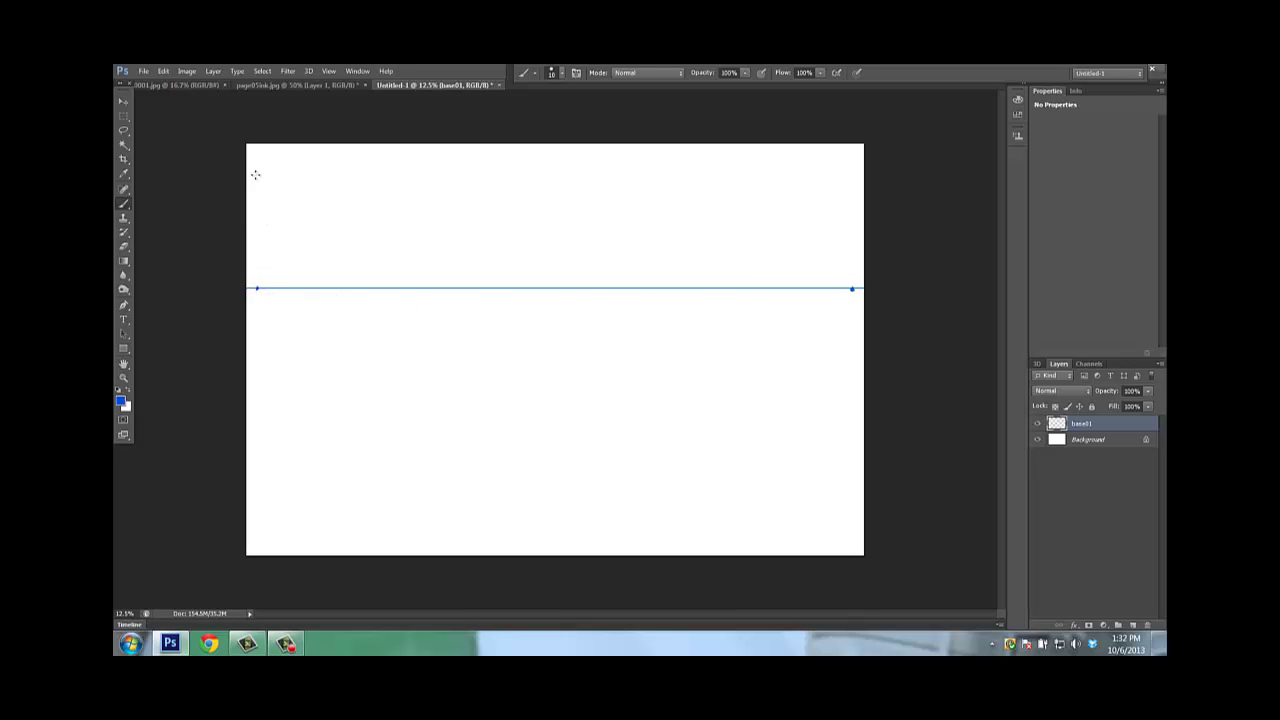
mouse_move(255, 170)
mouse_down()
mouse_move(268, 184)
mouse_move(312, 152)
mouse_up()
- Construct a two-point box from a central vertical edge crossing the horizon, lines to both vanishing points, and a vertical closing each side
drag(527, 265, 543, 486)
shift+click(852, 289)
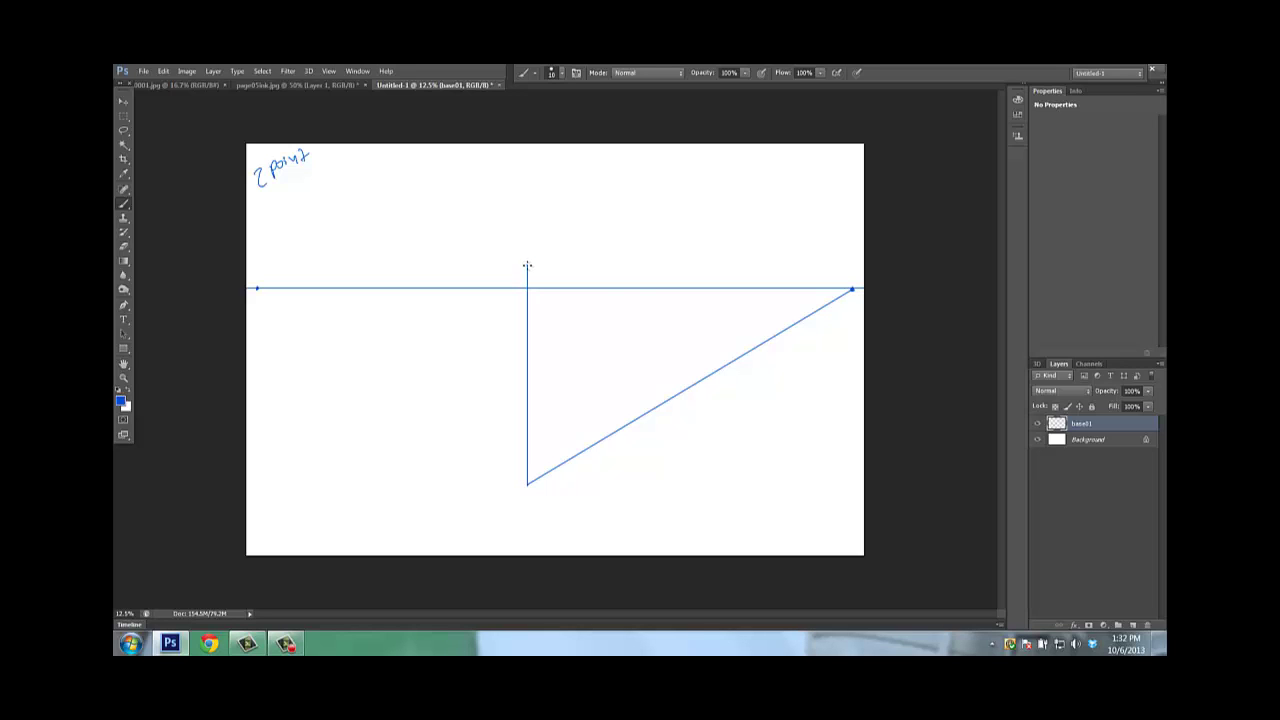
shift+click(852, 289)
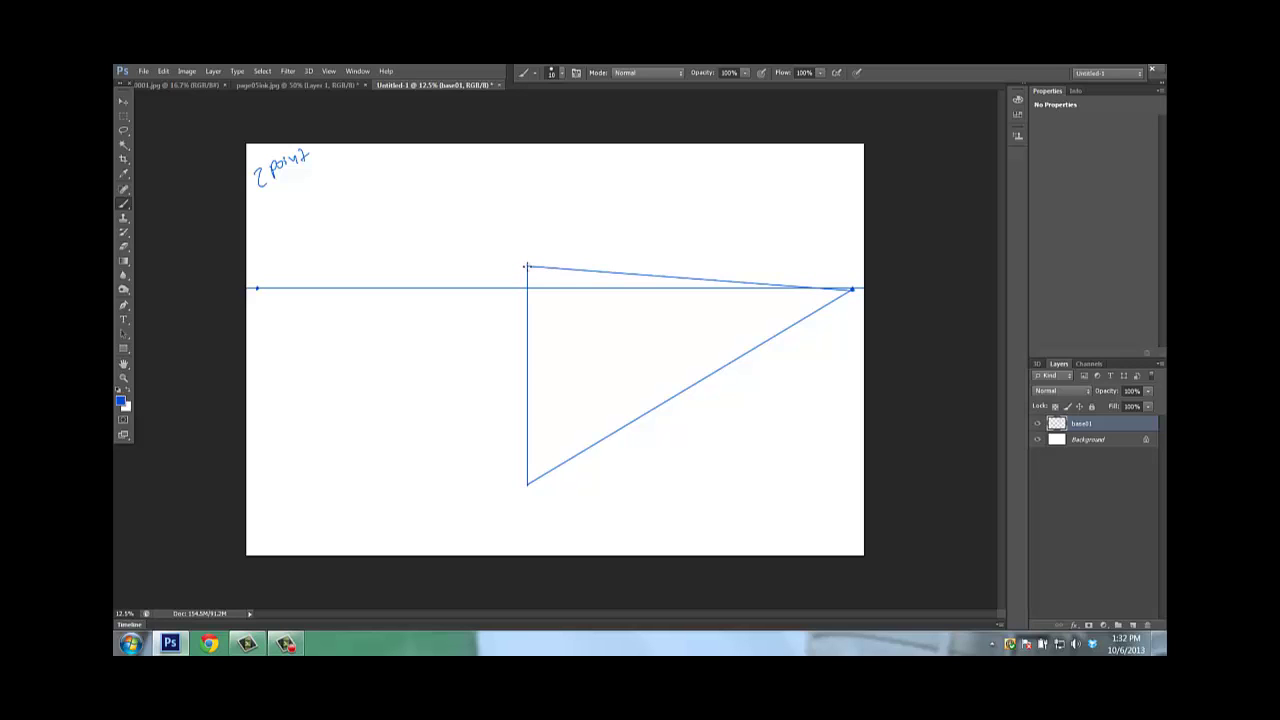
shift+click(256, 287)
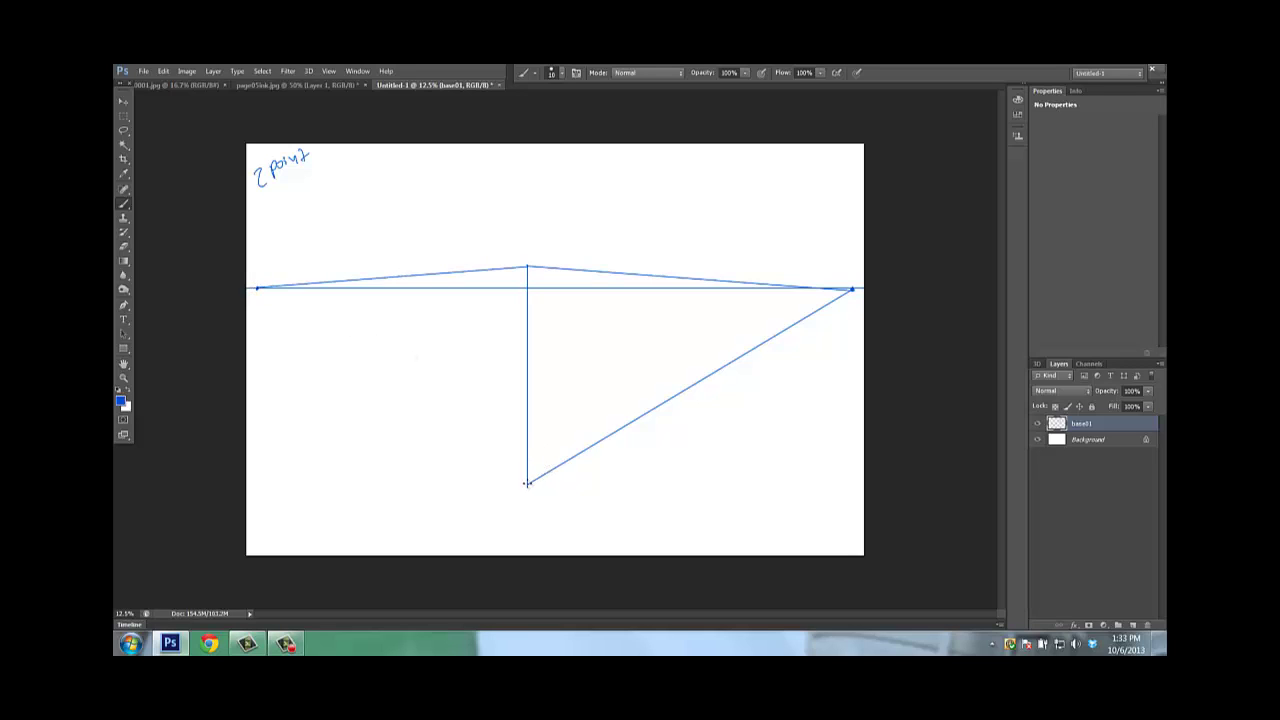
click(527, 484)
shift+click(256, 289)
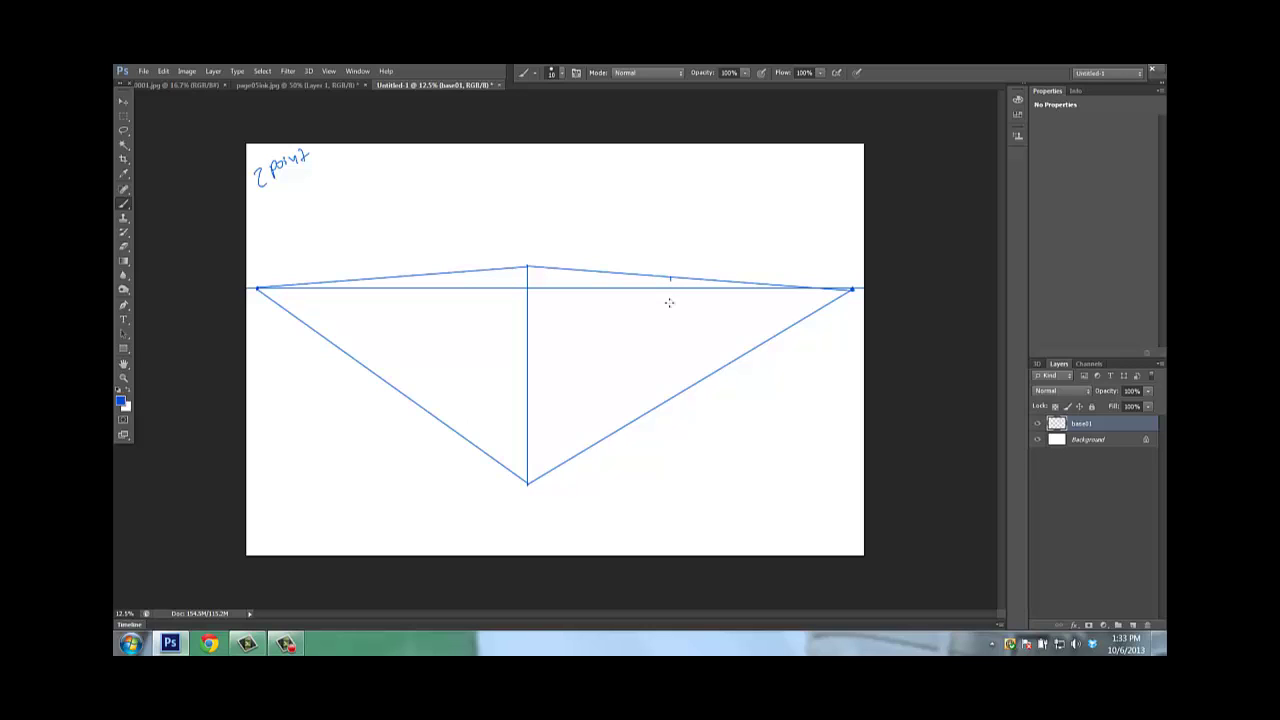
drag(669, 302, 656, 401)
drag(412, 274, 419, 377)
- Enlarge the Eraser and remove the guide lines outside the box and the horizon line running through its faces
key(e)
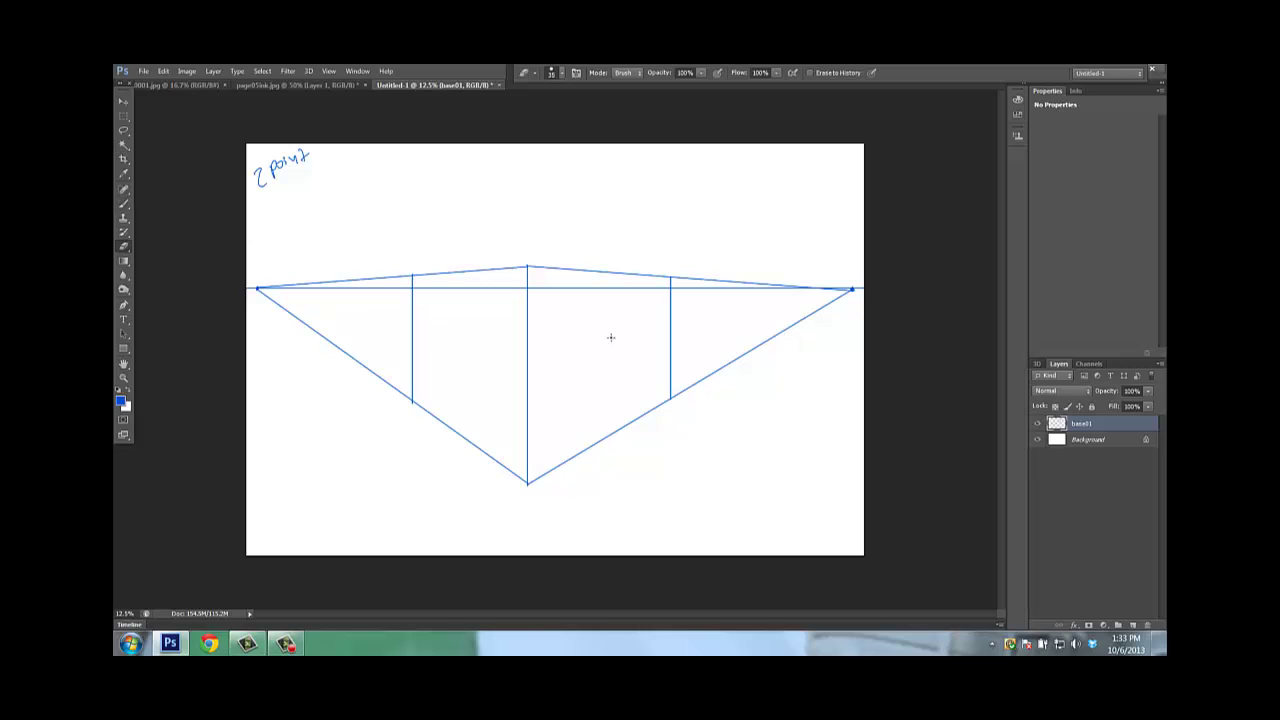
key(bracketright)
shift+click(849, 290)
shift+click(801, 286)
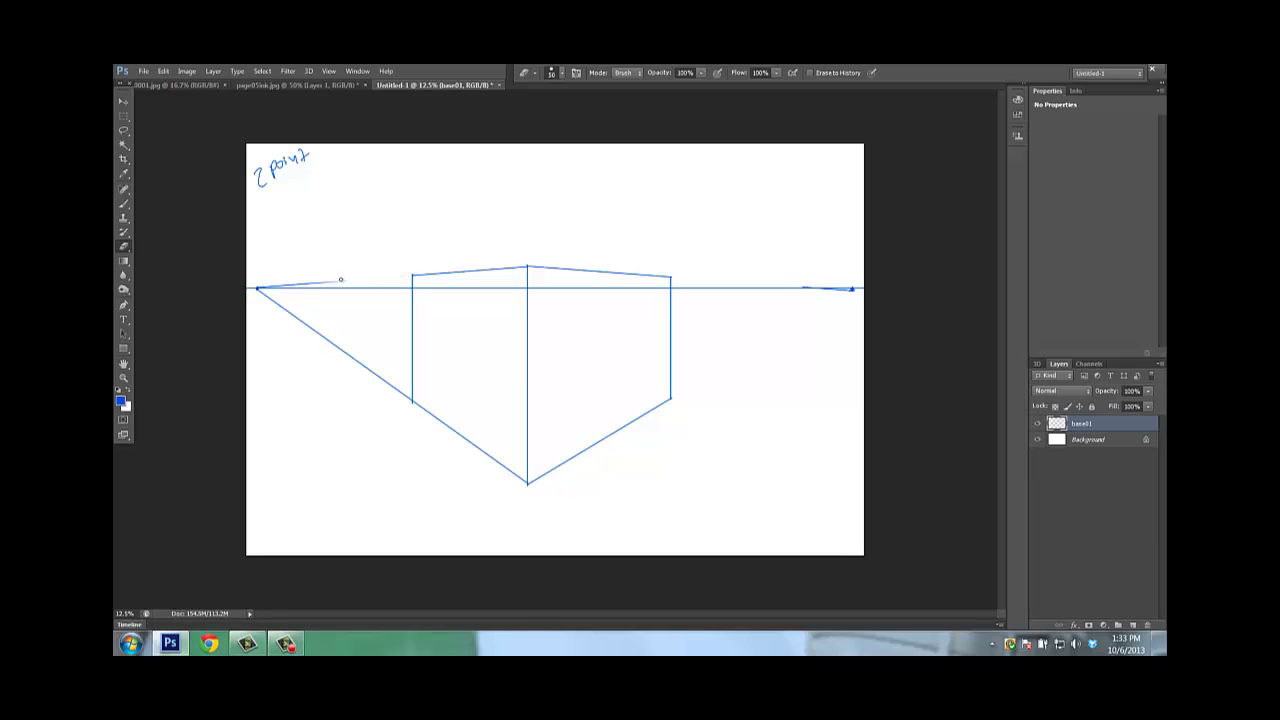
mouse_move(310, 283)
mouse_down()
mouse_move(265, 290)
mouse_move(316, 282)
mouse_up()
drag(260, 290, 412, 400)
shift+click(523, 288)
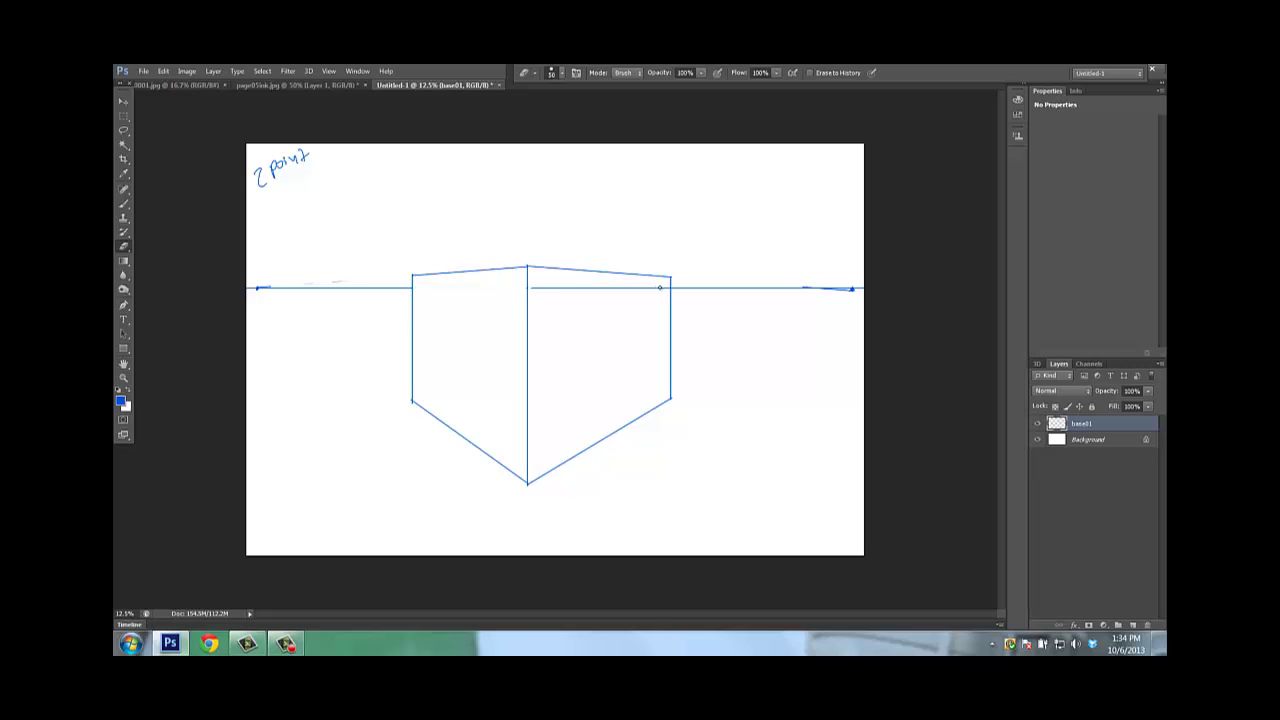
shift+click(665, 288)
- Construct a smaller two-point box to the right of the central box, below the horizon, with its edges running to both vanishing points
key(b)
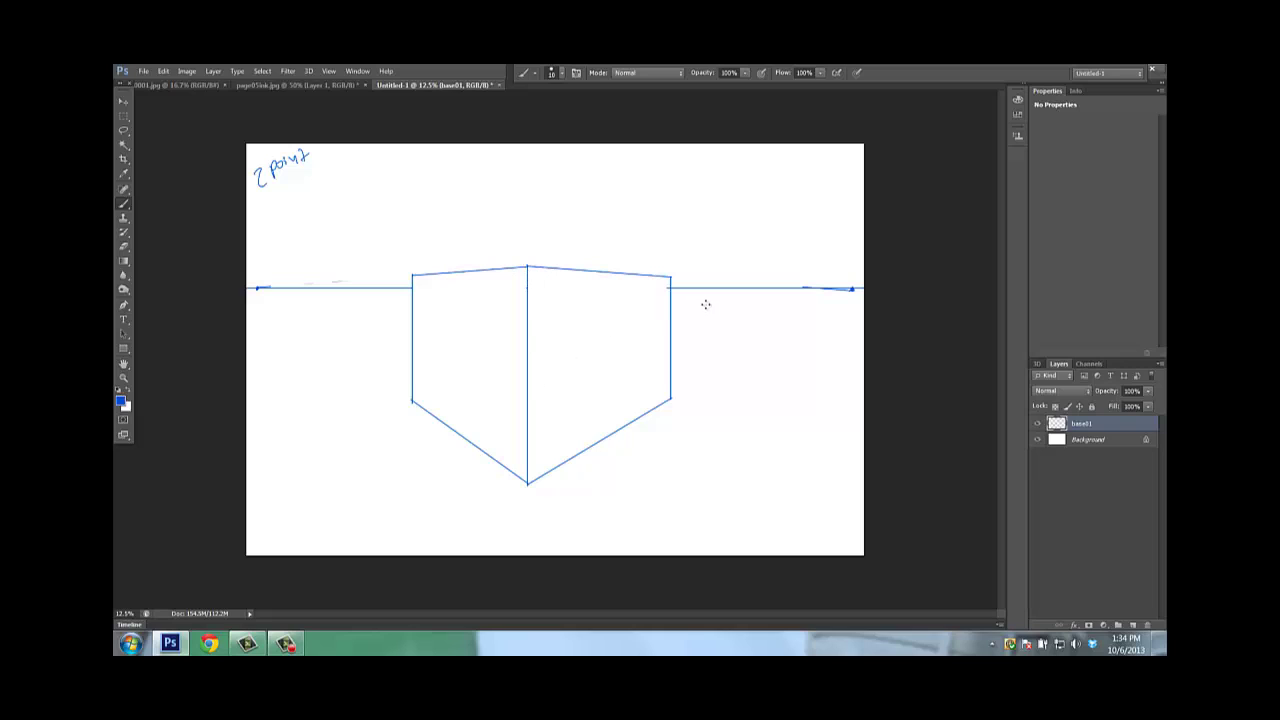
drag(705, 302, 705, 385)
shift+click(851, 289)
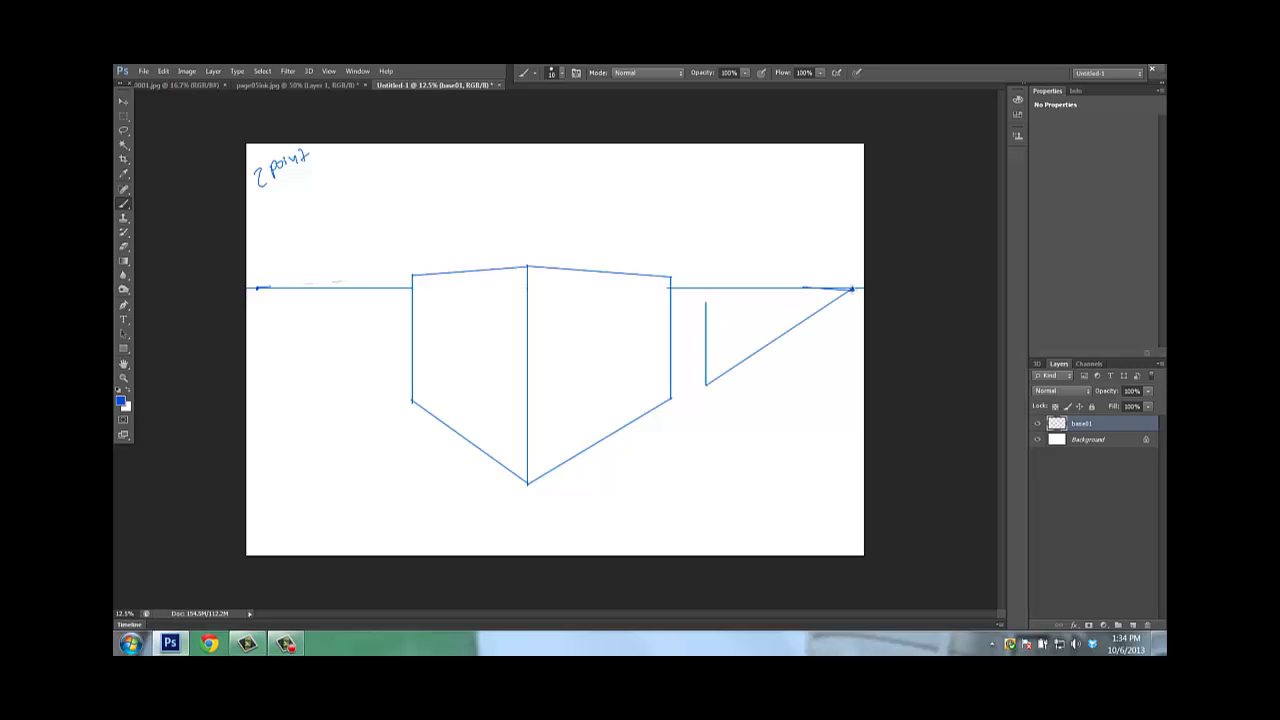
click(705, 301)
shift+click(851, 289)
drag(796, 293, 796, 328)
shift+click(257, 288)
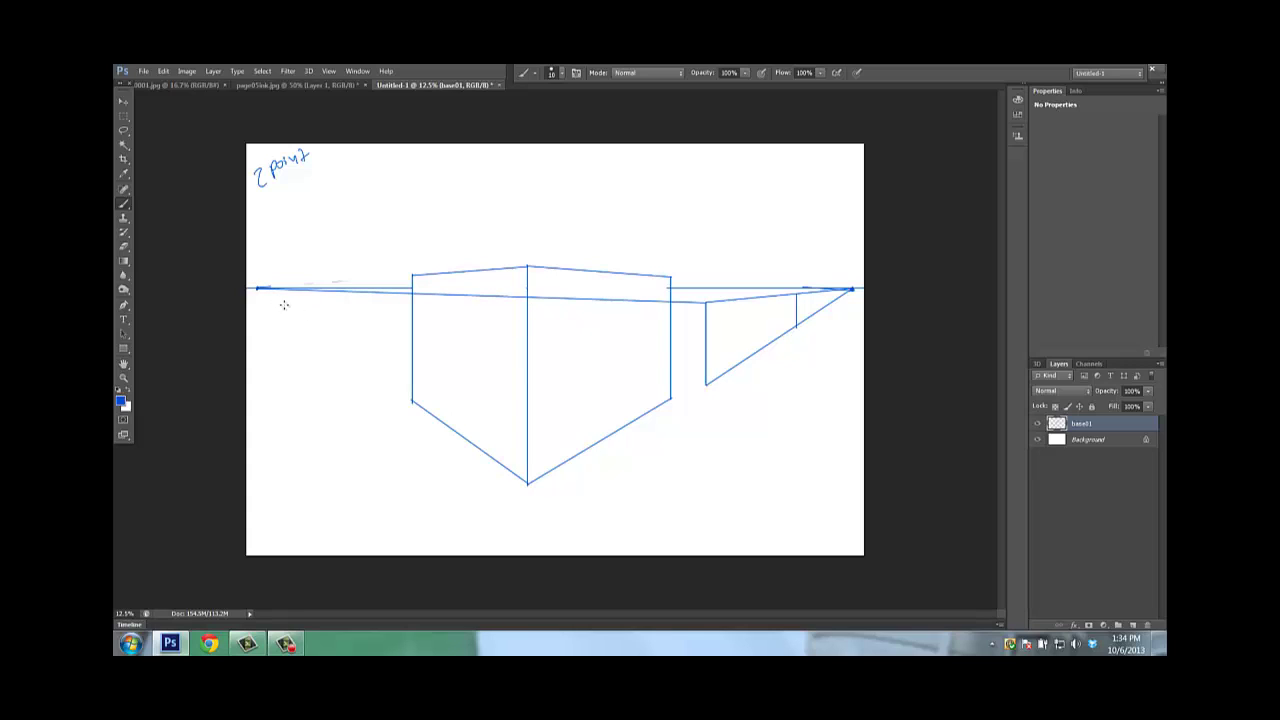
shift+click(257, 289)
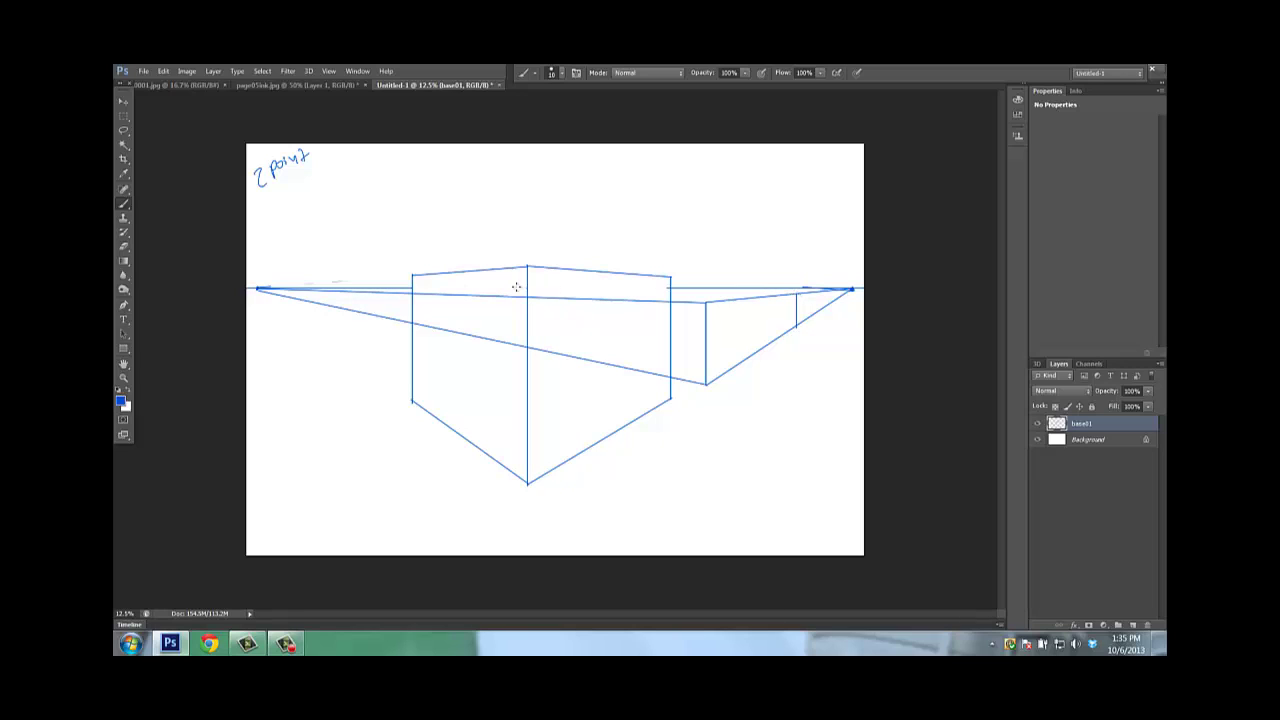
shift+click(259, 289)
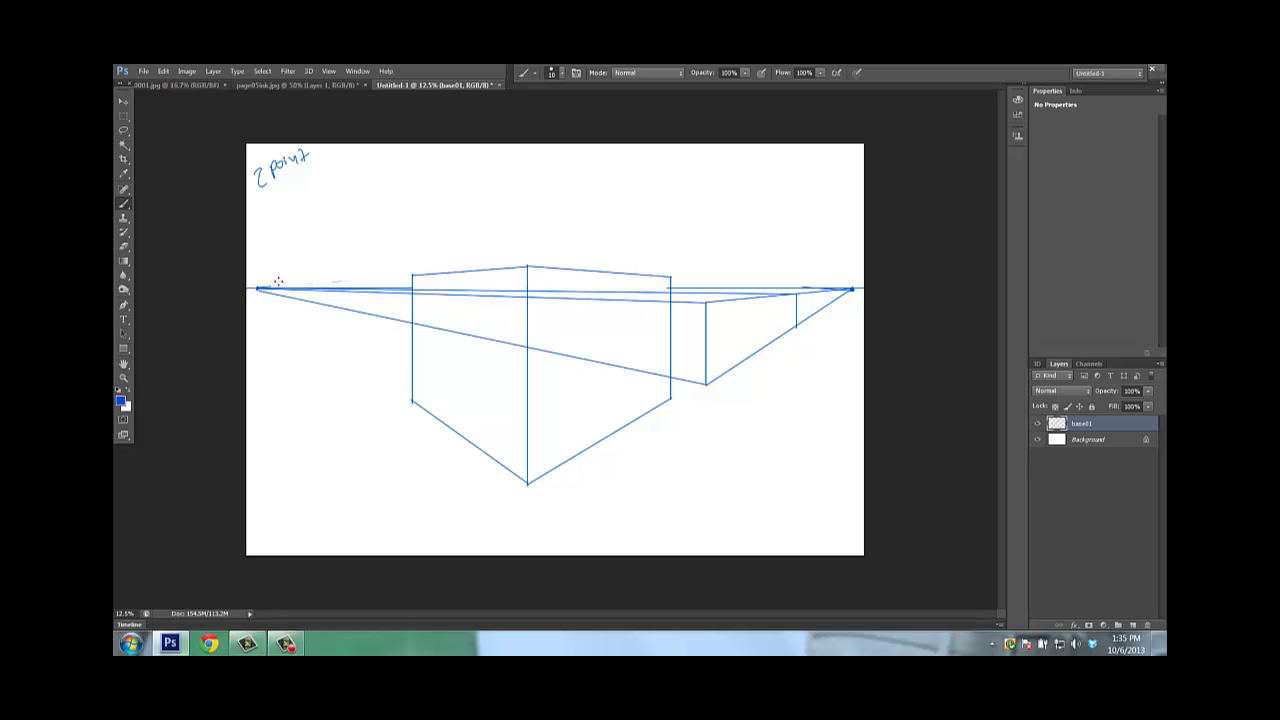
- Erase the right-hand box's guide lines where they cross the central box and where they extend past its far vertical edge
key(e)
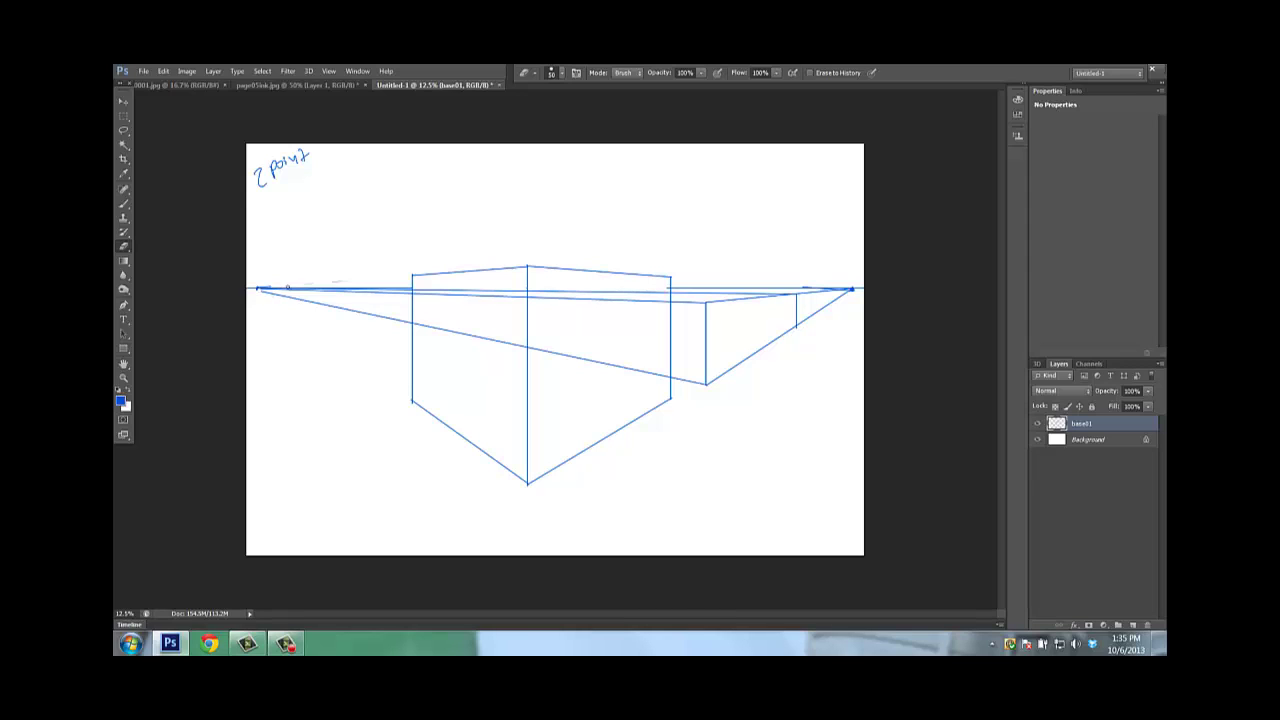
shift+click(411, 322)
shift+click(530, 346)
shift+click(667, 377)
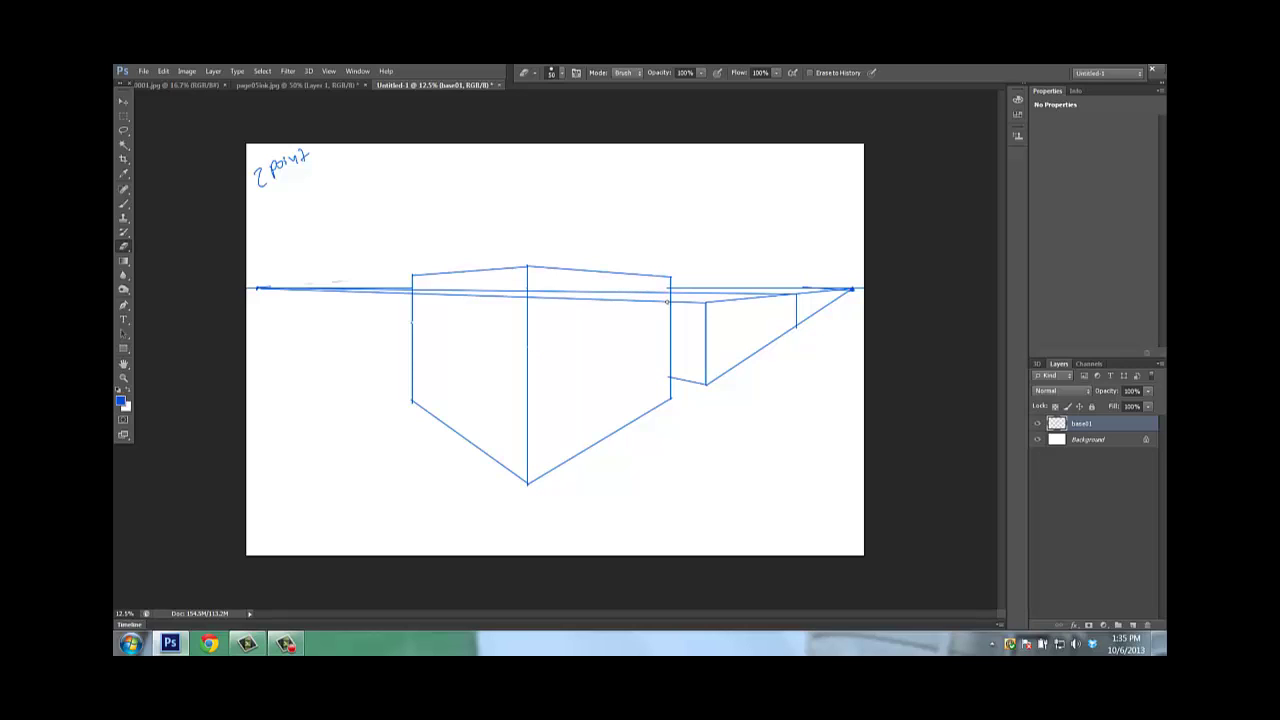
shift+click(530, 298)
shift+click(418, 294)
shift+click(415, 290)
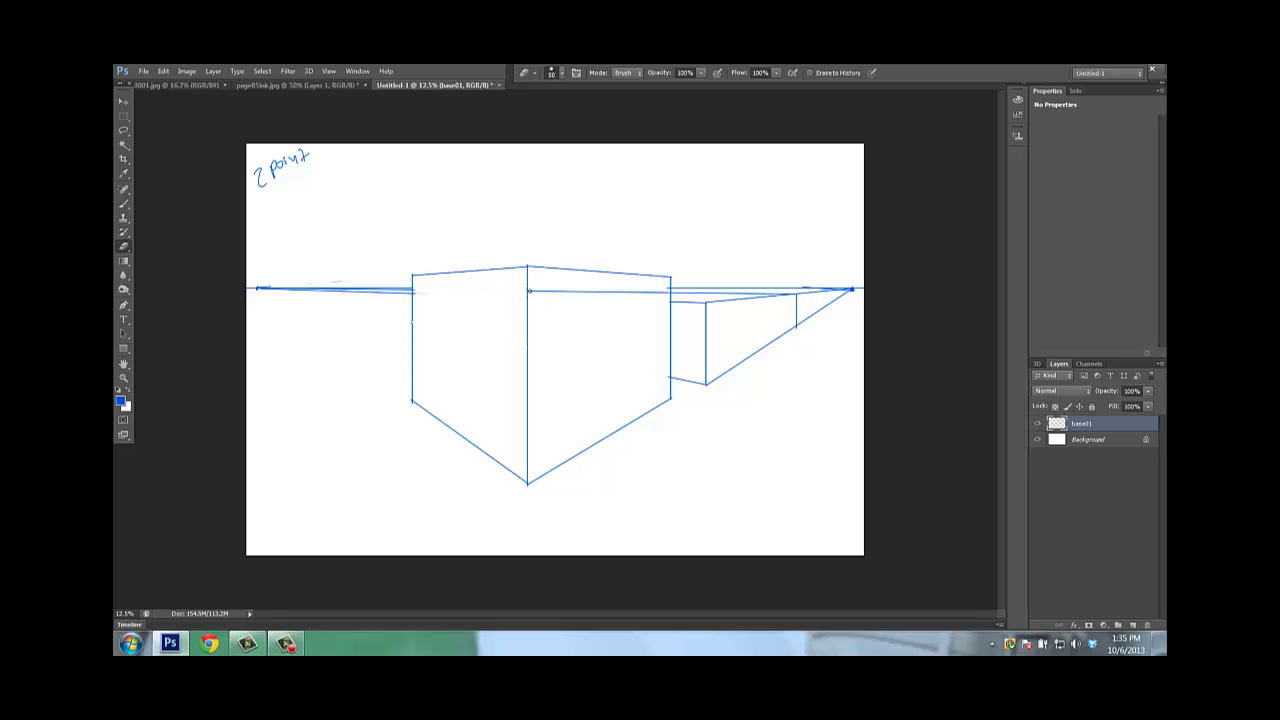
shift+click(666, 291)
mouse_move(797, 326)
mouse_down()
mouse_move(847, 291)
mouse_move(797, 297)
mouse_move(827, 294)
mouse_up()
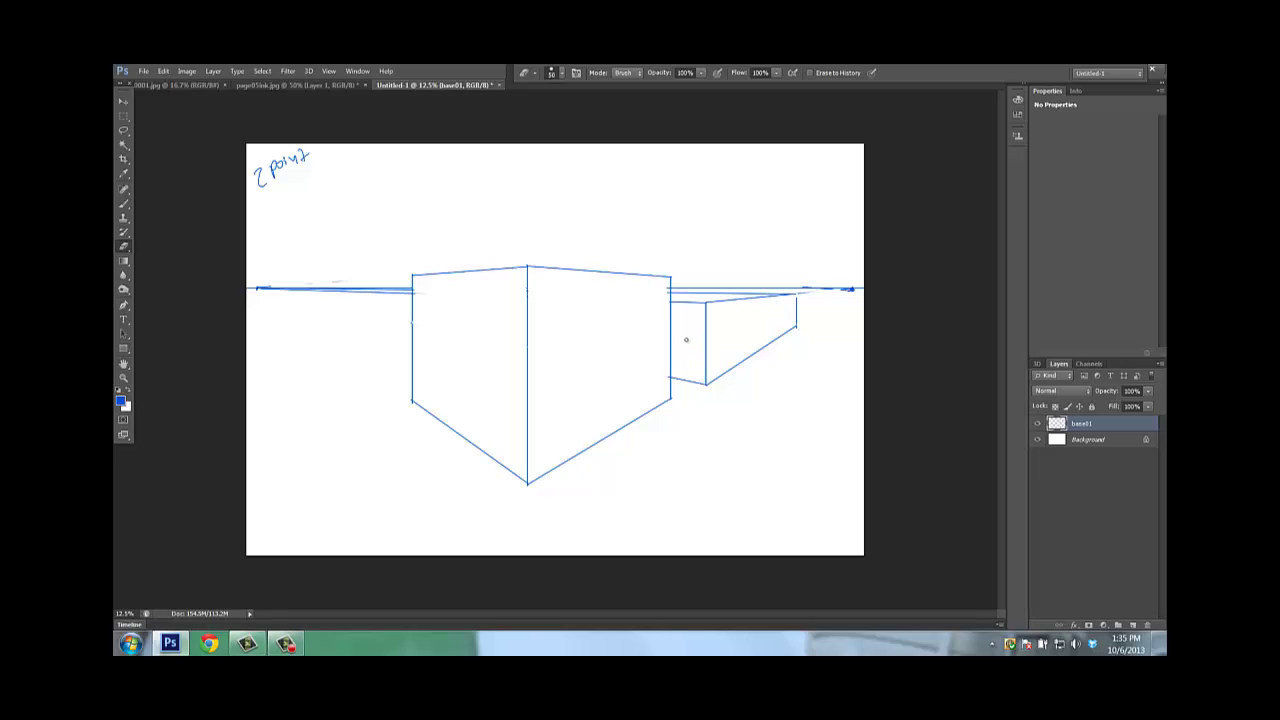
- Construct a third two-point box left of the central box, below the horizon, from a front vertical edge, lines to both vanishing points and a far-side vertical
key(b)
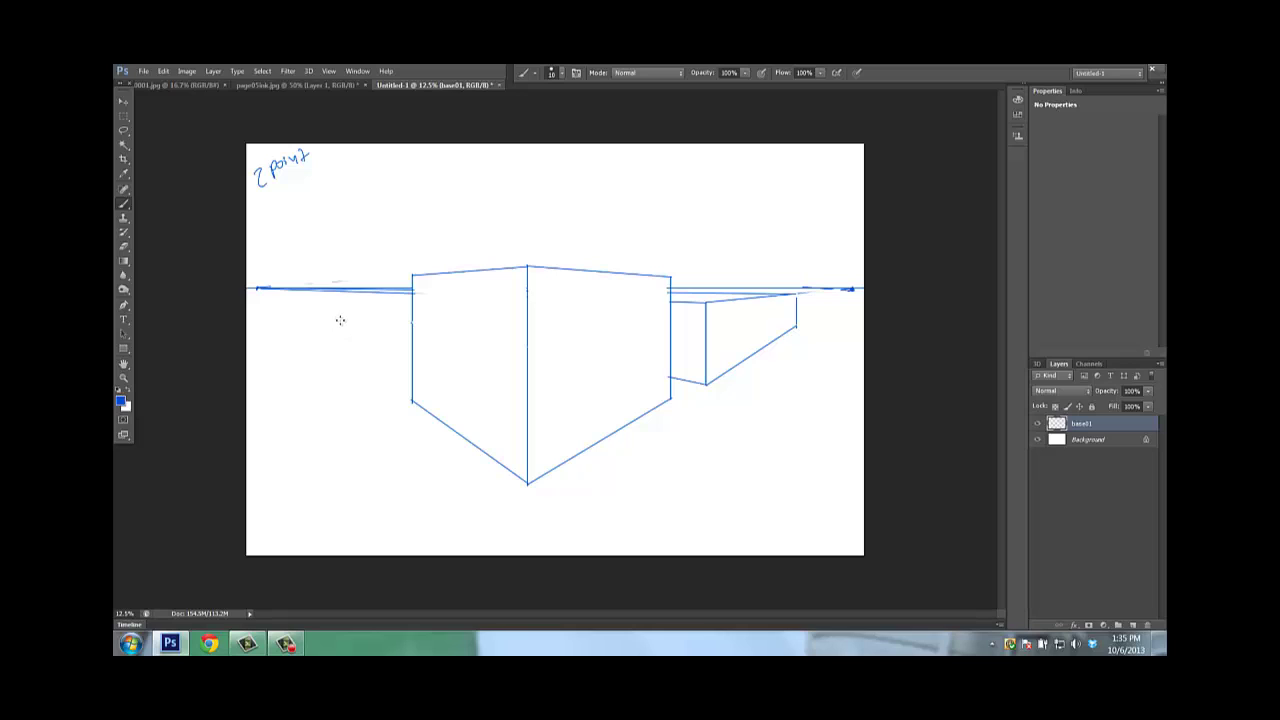
drag(337, 319, 338, 400)
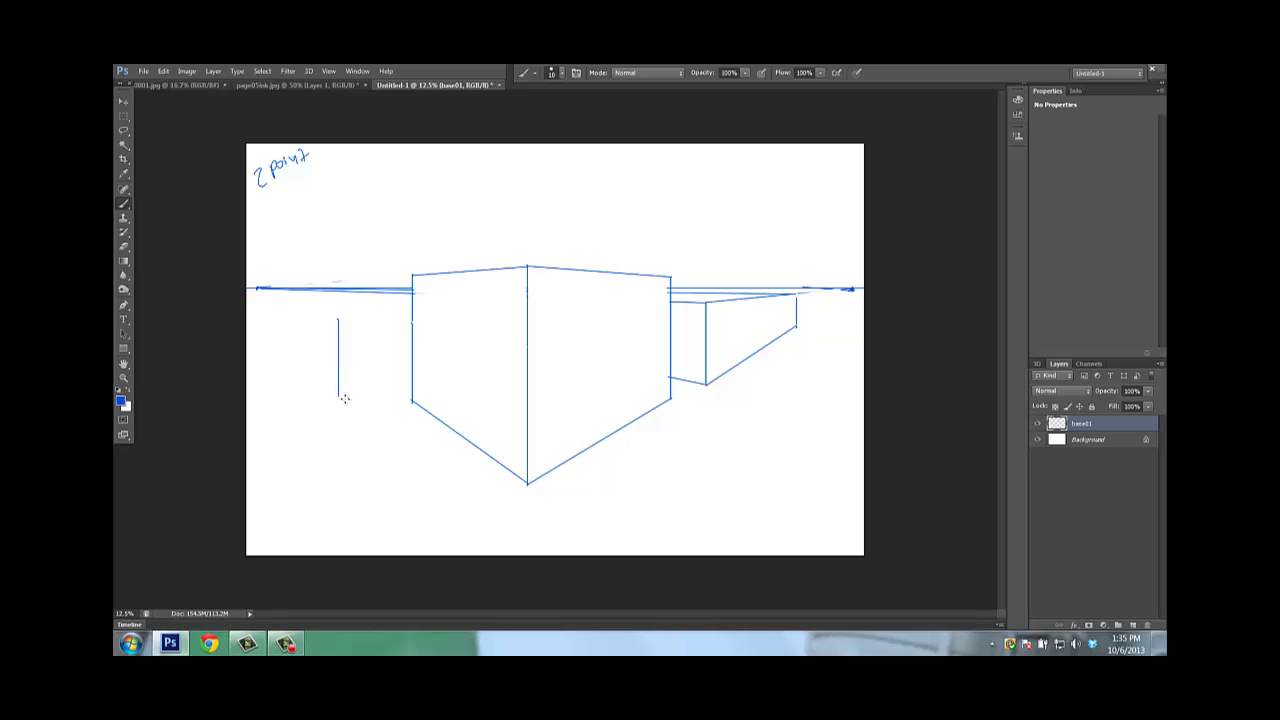
click(338, 319)
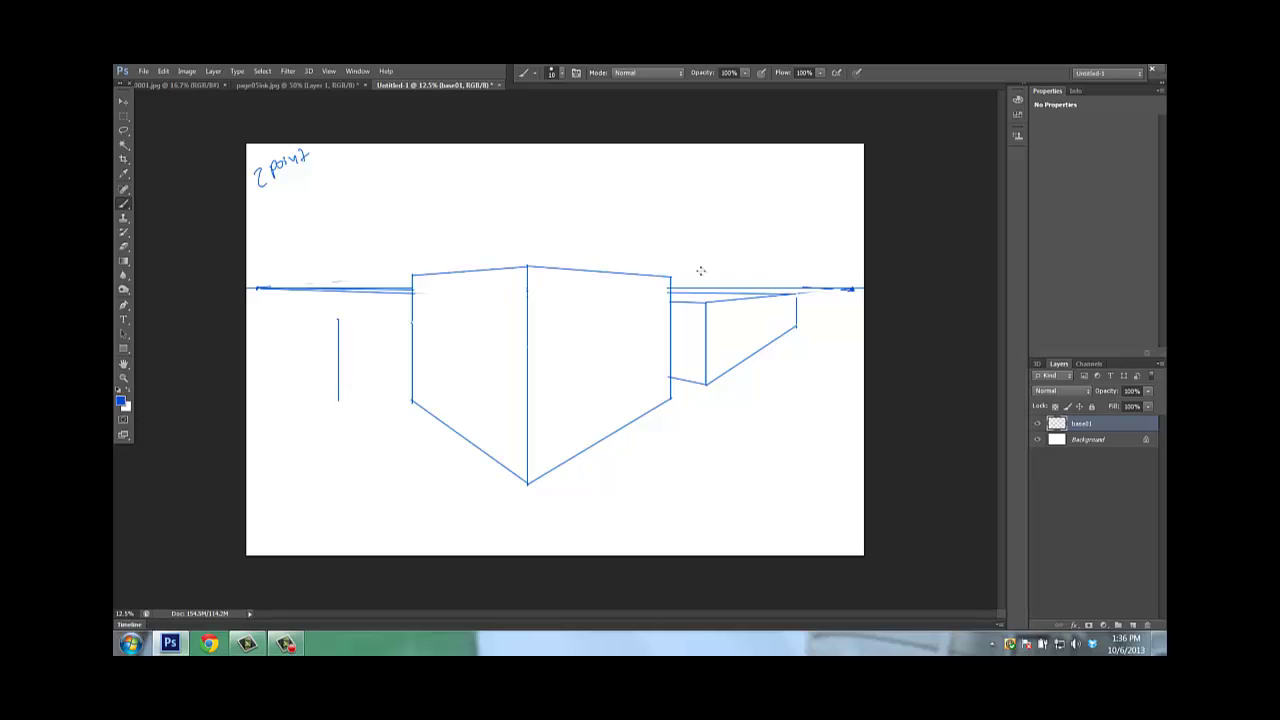
shift+click(852, 289)
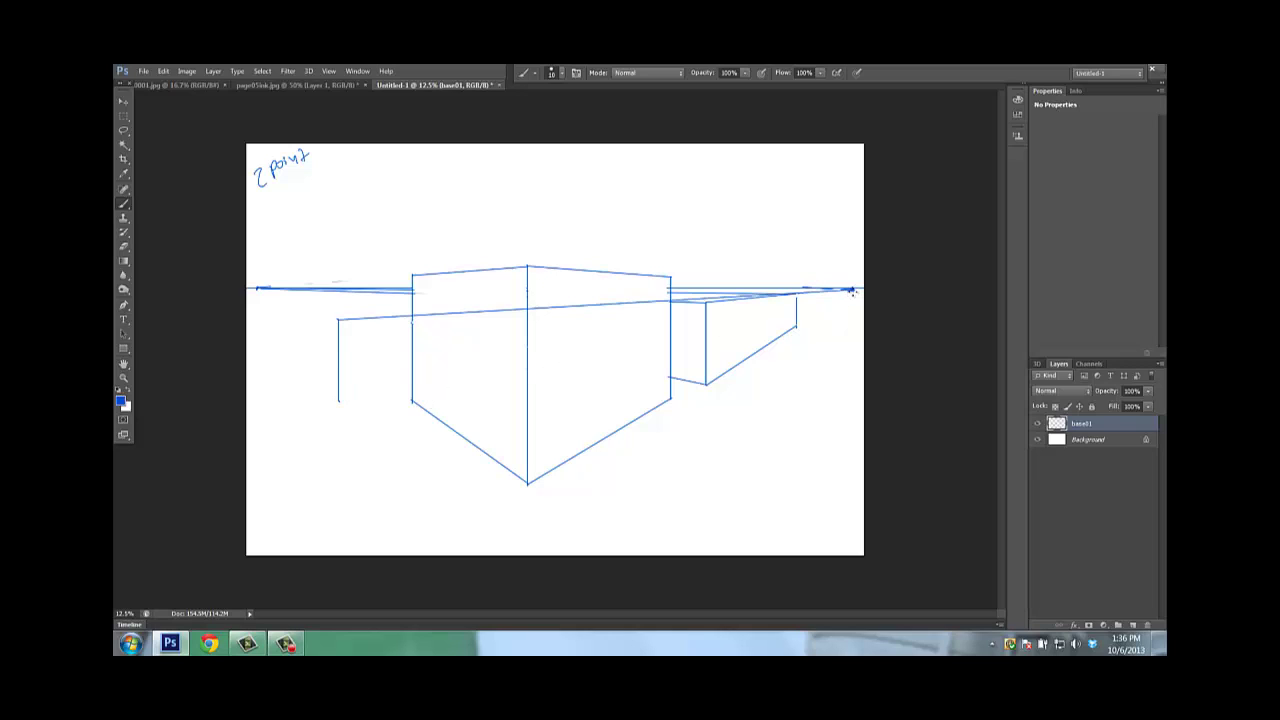
shift+click(852, 289)
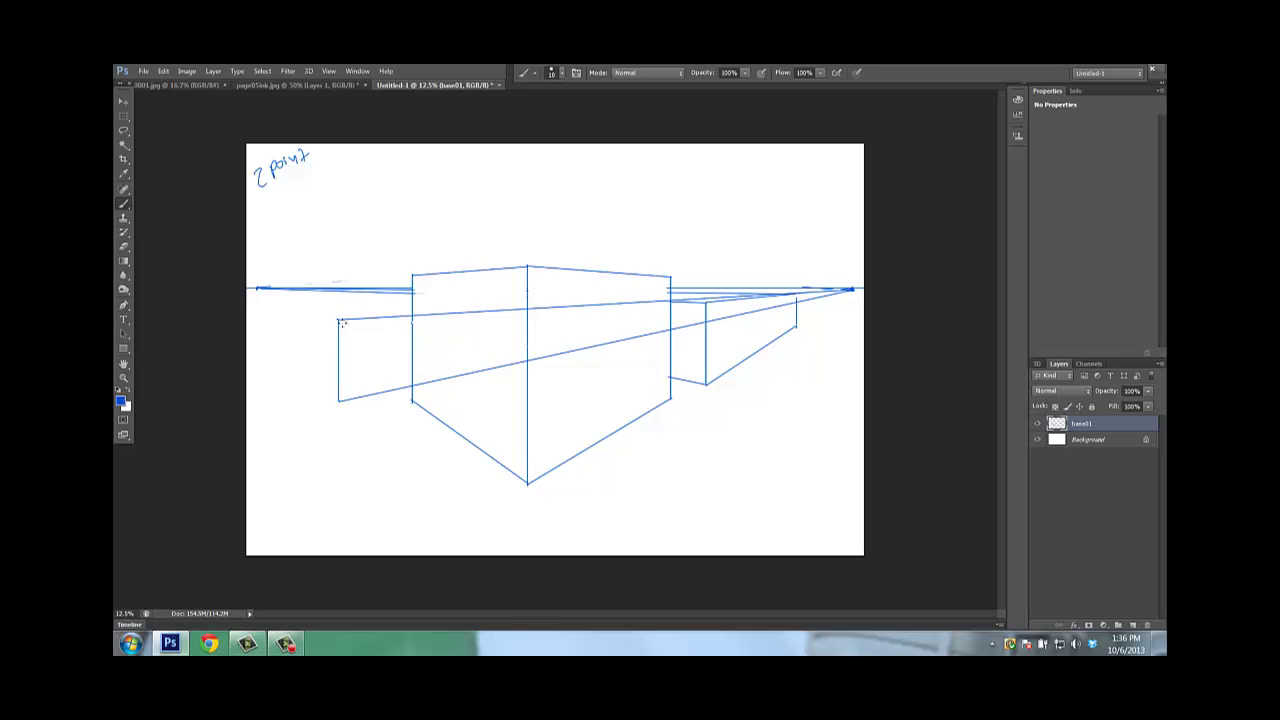
click(337, 321)
shift+click(258, 288)
click(339, 400)
shift+click(257, 289)
drag(293, 304, 293, 340)
shift+click(848, 289)
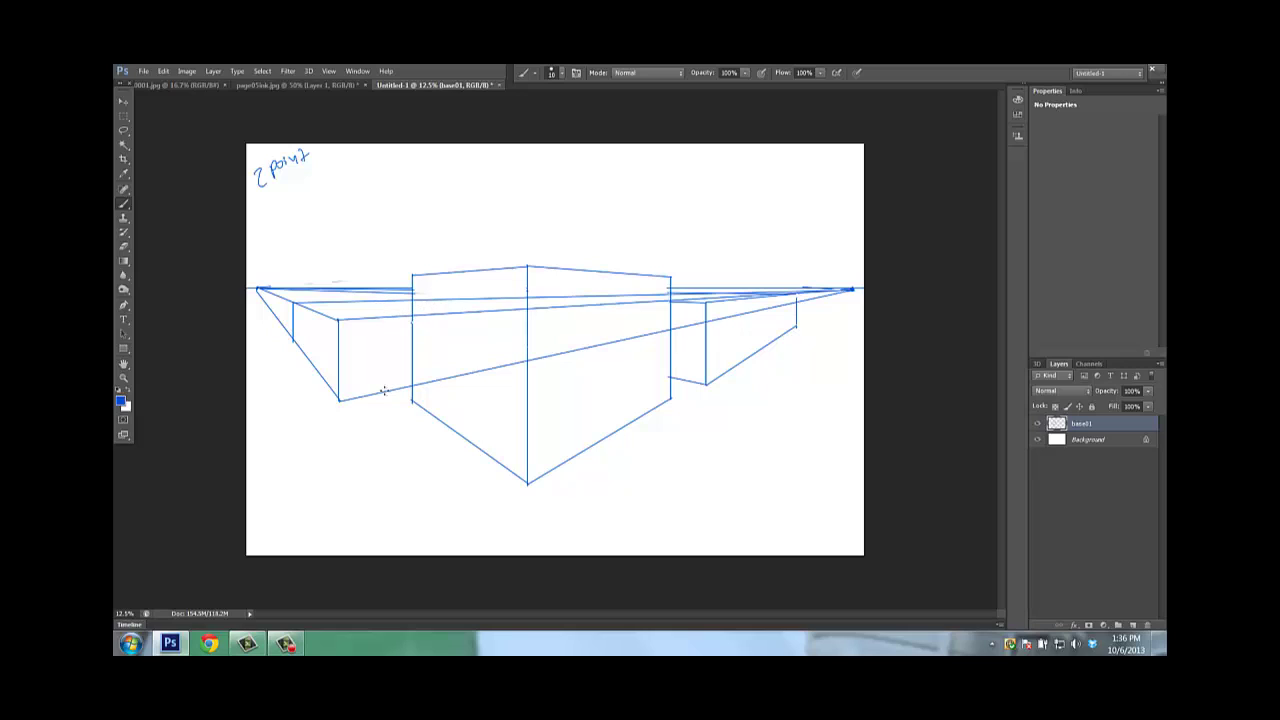
- Draw two verticals between the left-hand box and the central box, and connect their ends to the left vanishing point
drag(384, 390, 385, 317)
shift+click(259, 288)
drag(404, 319, 405, 387)
shift+click(258, 290)
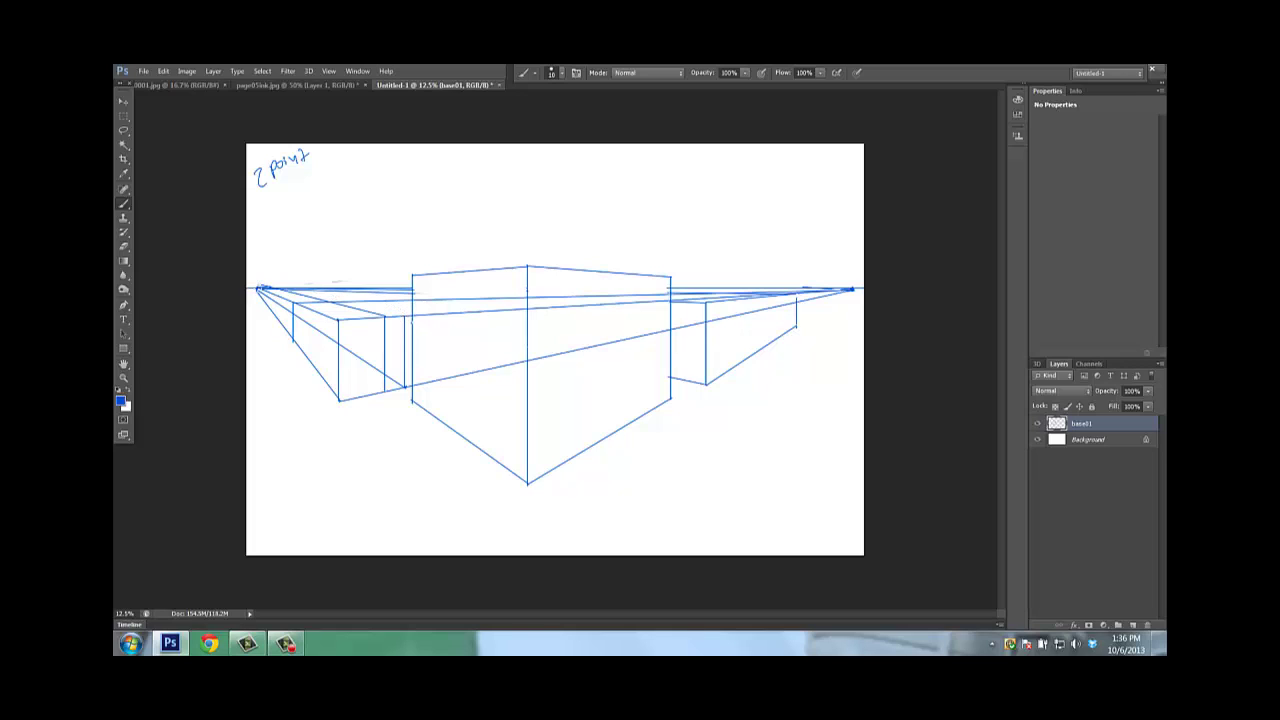
shift+click(259, 289)
- Erase the guide lines fanning out from the left vanishing point, including those running through the left-hand box's faces
key(e)
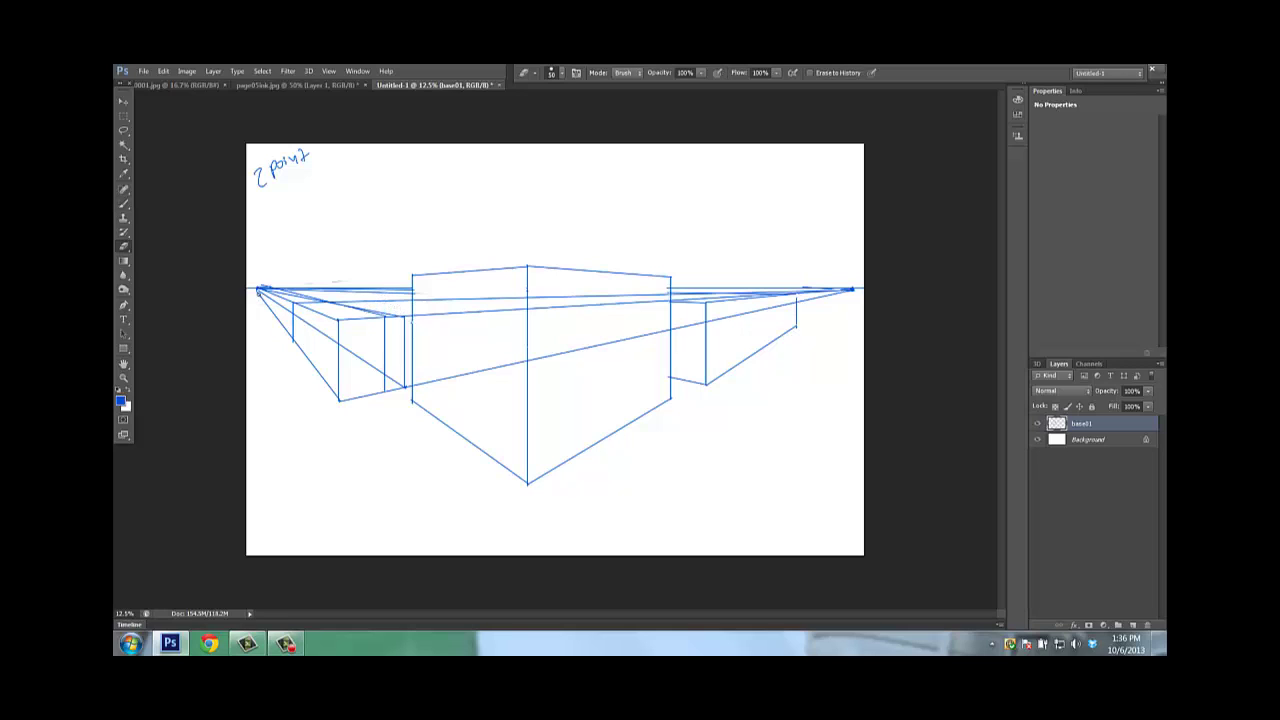
mouse_move(260, 292)
mouse_down()
mouse_move(287, 330)
mouse_move(286, 299)
mouse_move(310, 296)
mouse_move(260, 290)
mouse_up()
shift+click(406, 288)
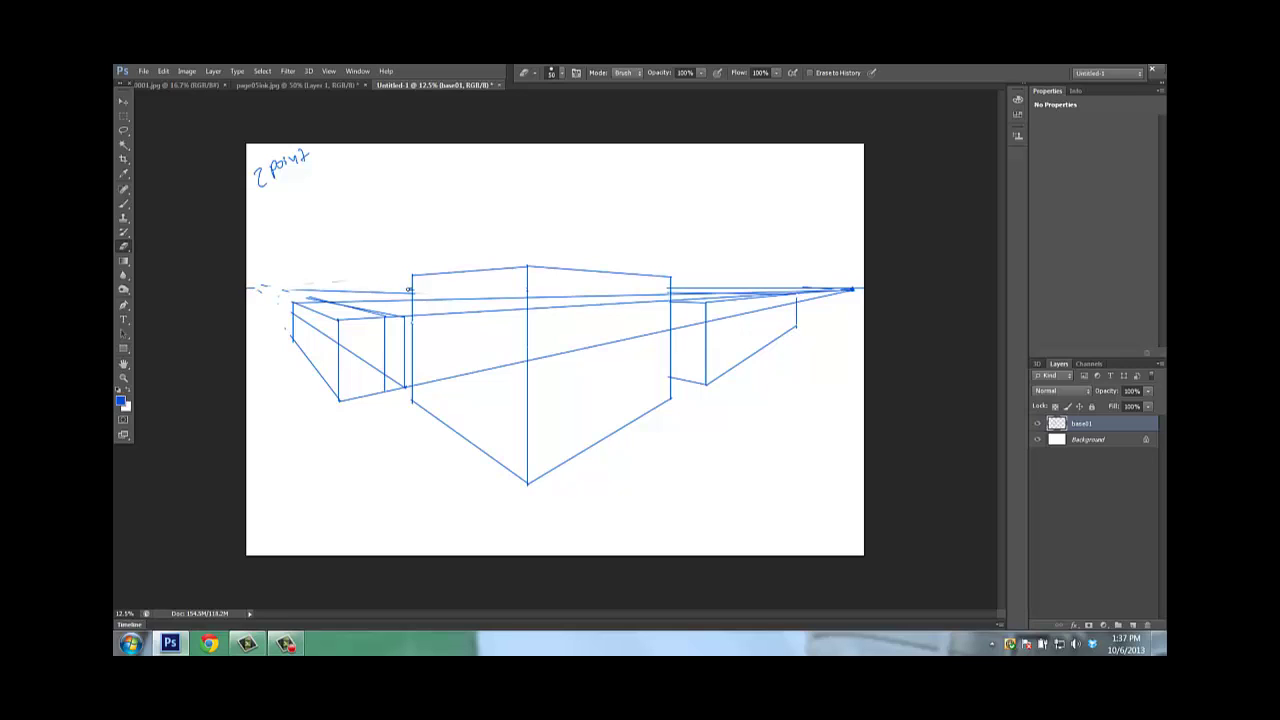
key(ctrl+z)
shift+click(409, 290)
drag(270, 288, 363, 288)
shift+click(411, 291)
shift+click(338, 342)
shift+click(381, 374)
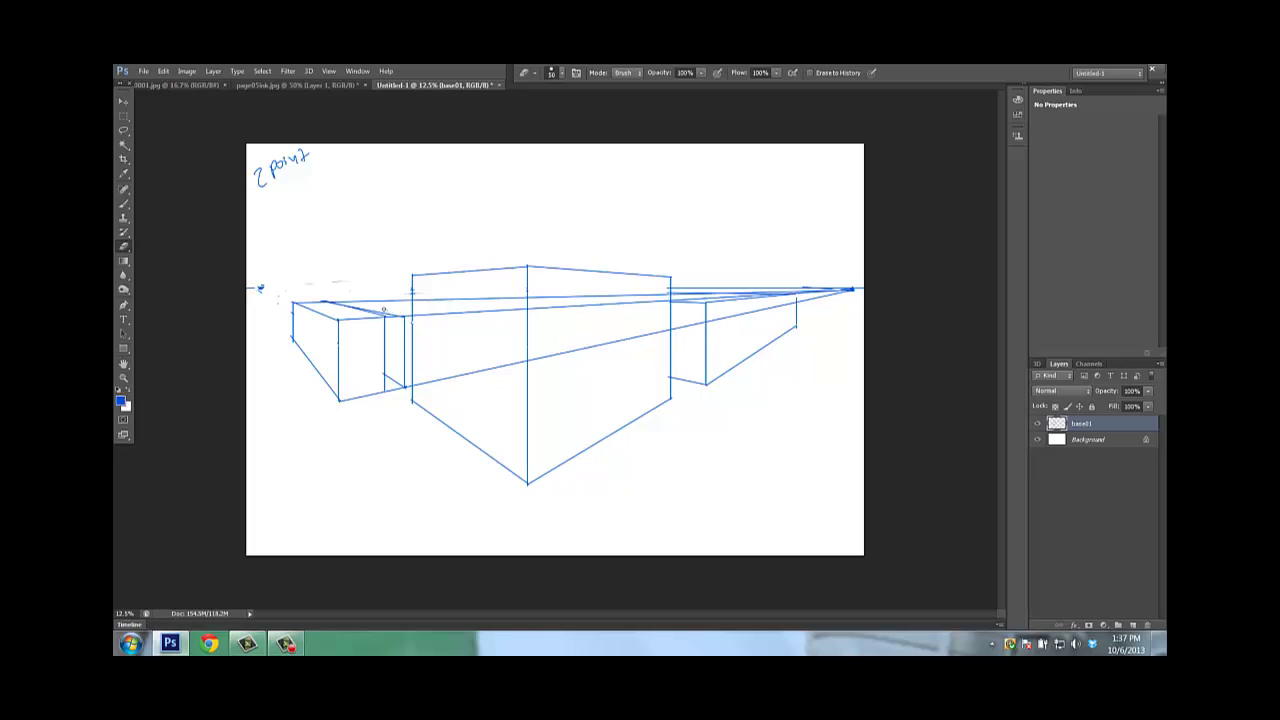
- Draw the narrow left box's rear top edge to the right vanishing point and erase the guides crossing the central box's left face
key(b)
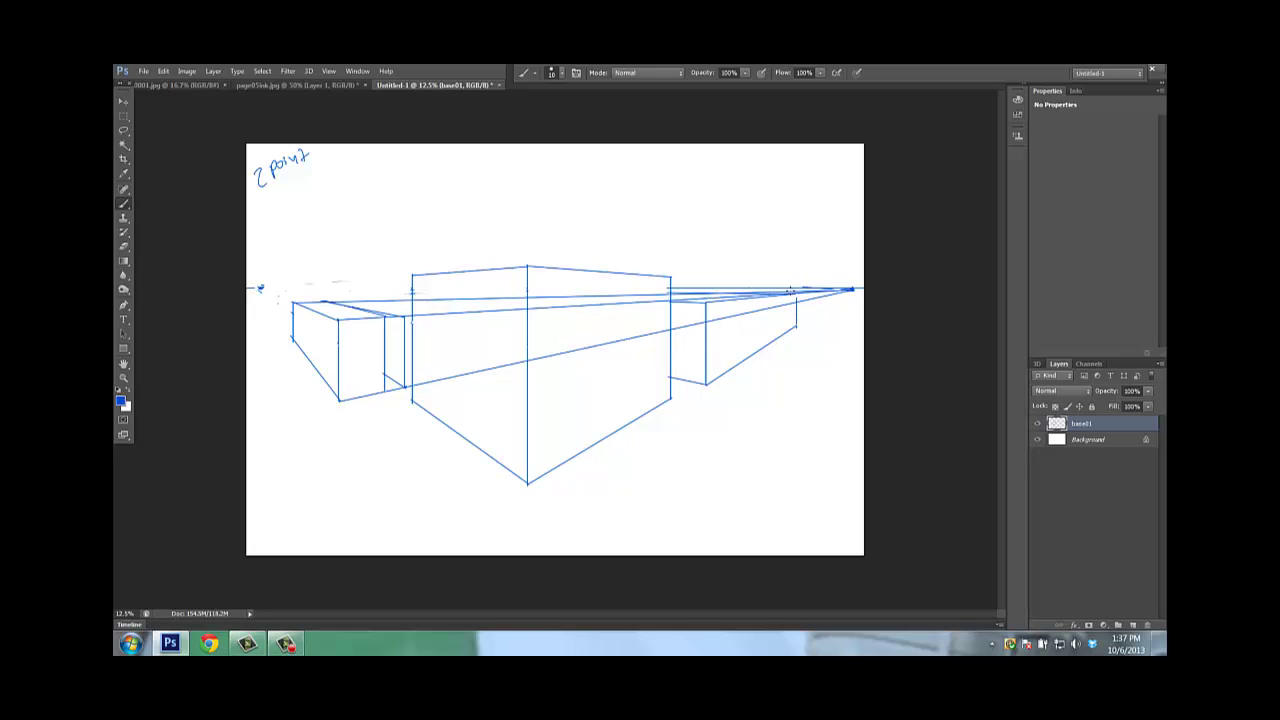
shift+click(848, 289)
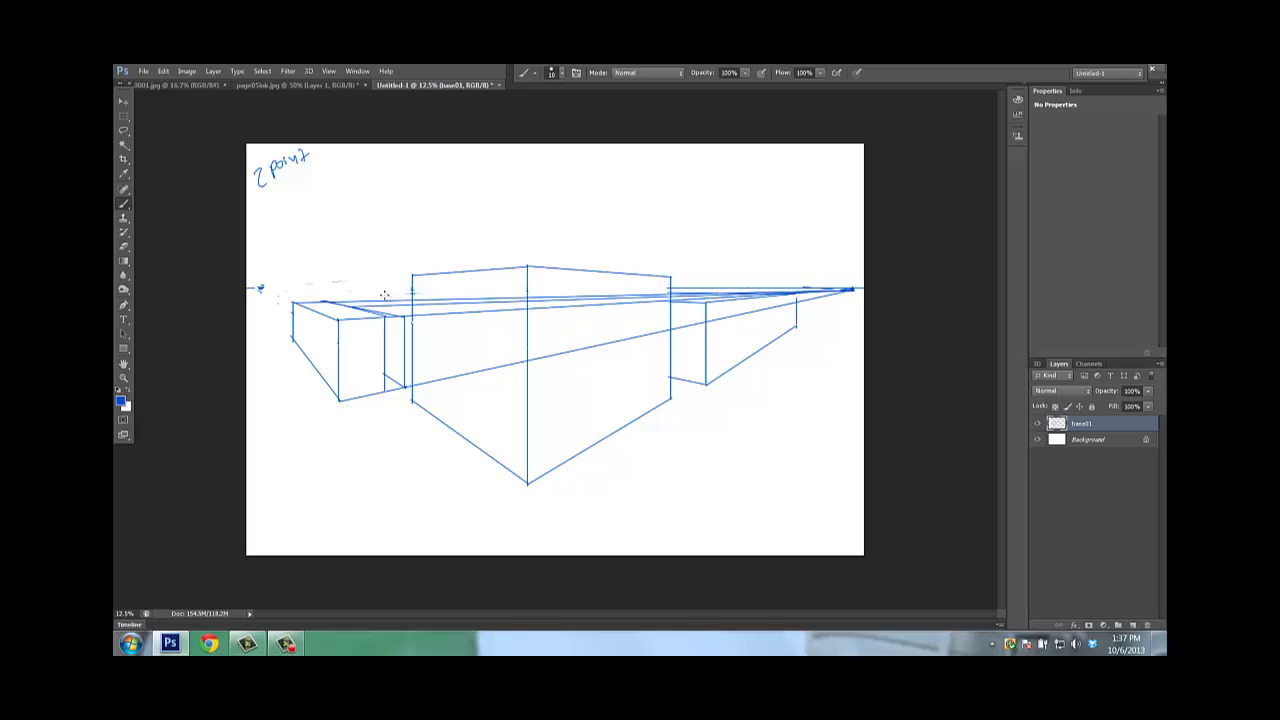
key(e)
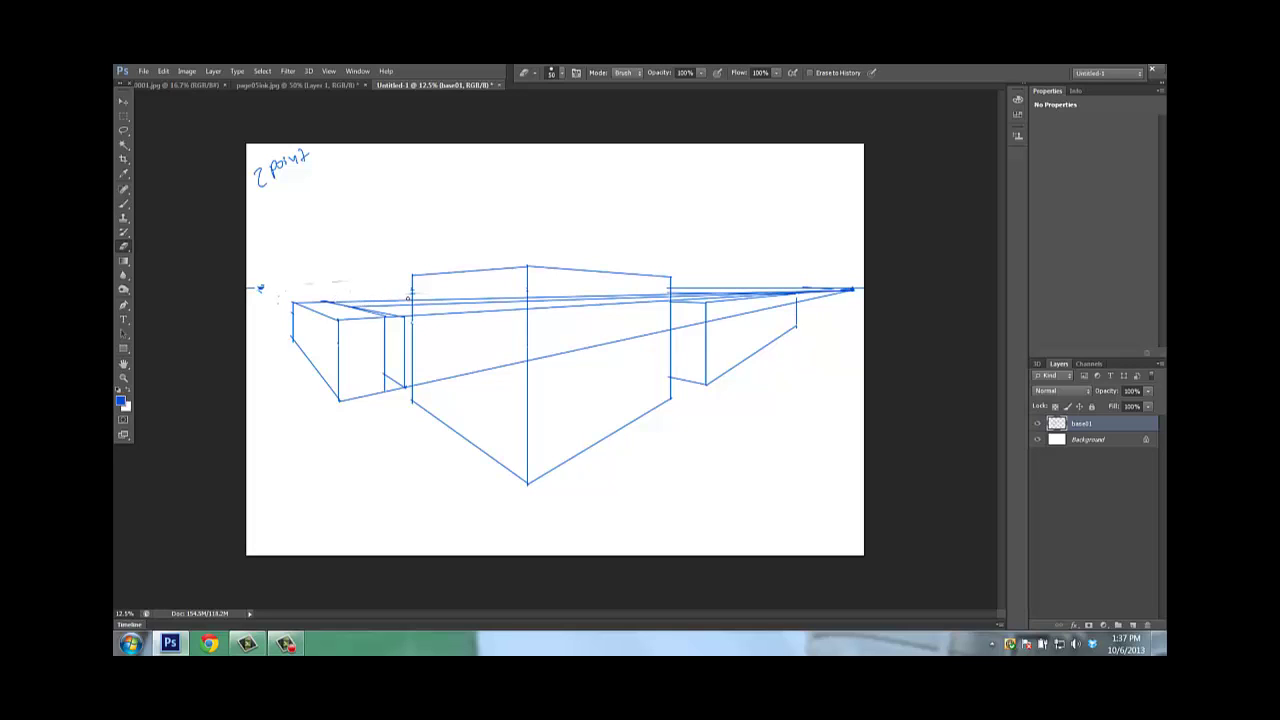
drag(408, 298, 409, 299)
shift+click(523, 297)
shift+click(414, 302)
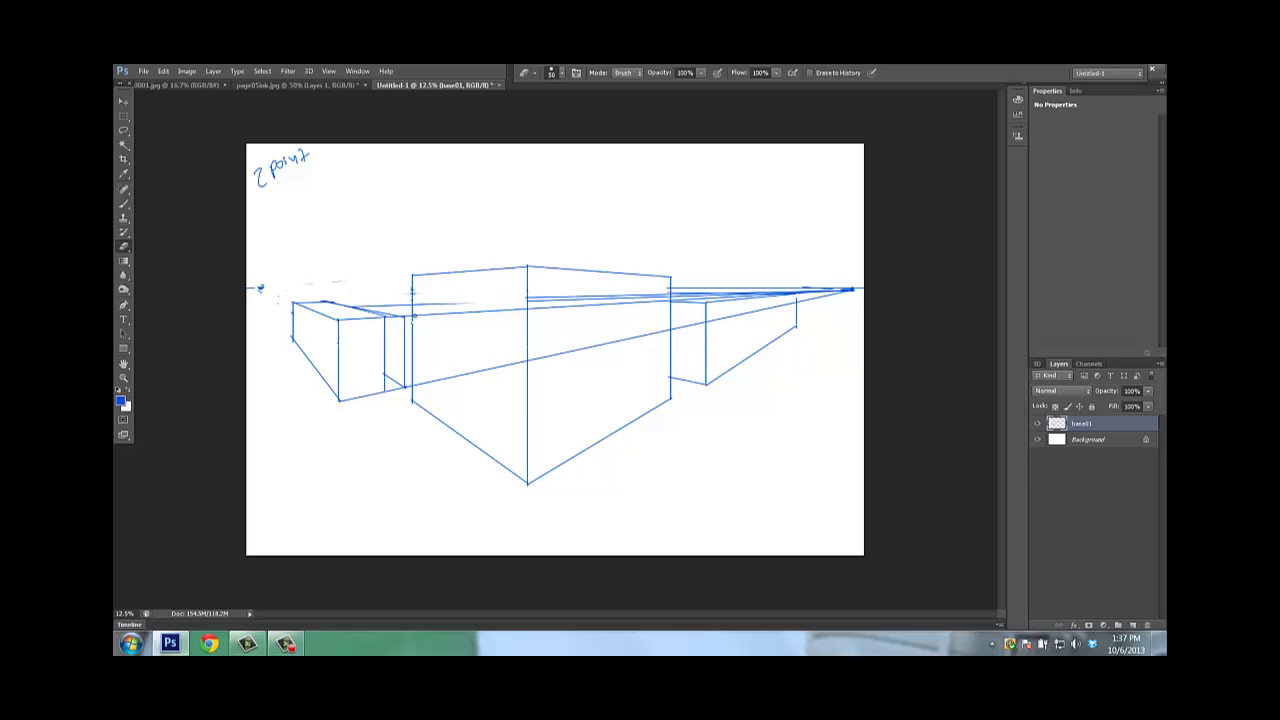
shift+click(522, 309)
shift+click(416, 304)
shift+click(525, 360)
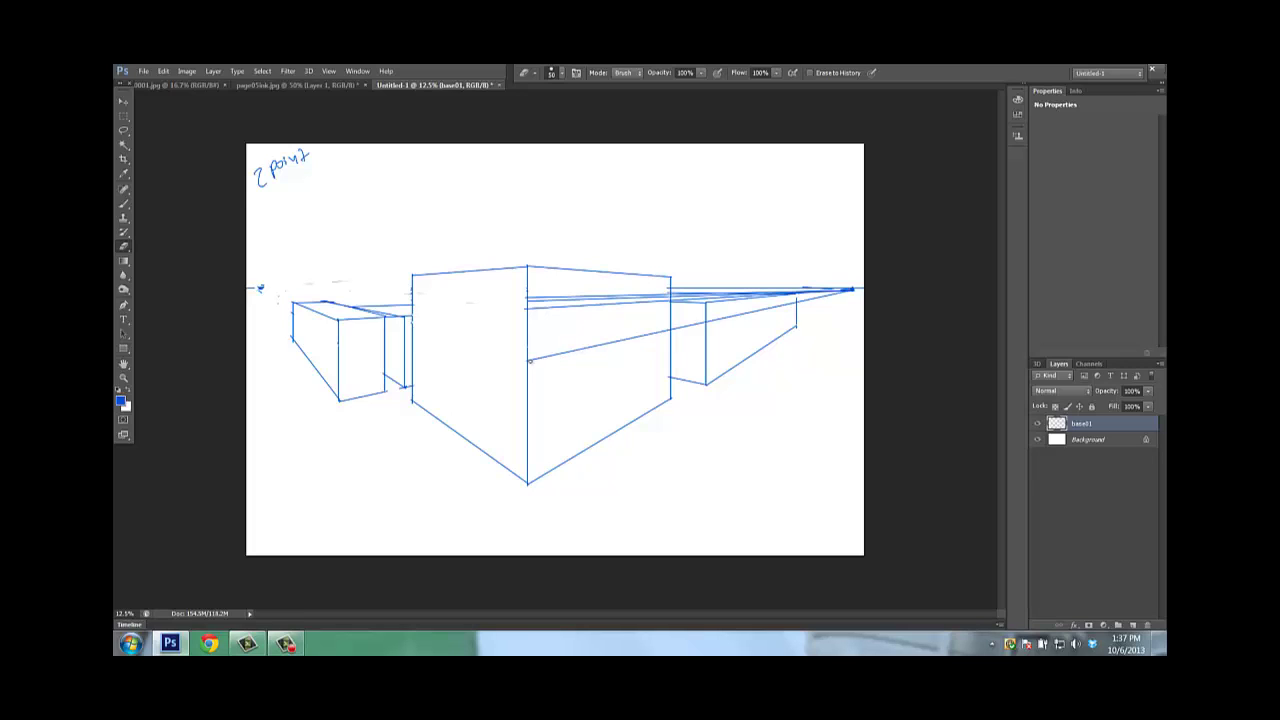
- Erase the guide lines crossing the central box's right face and the excess lines over and beyond the right-hand box
shift+click(666, 329)
shift+click(665, 295)
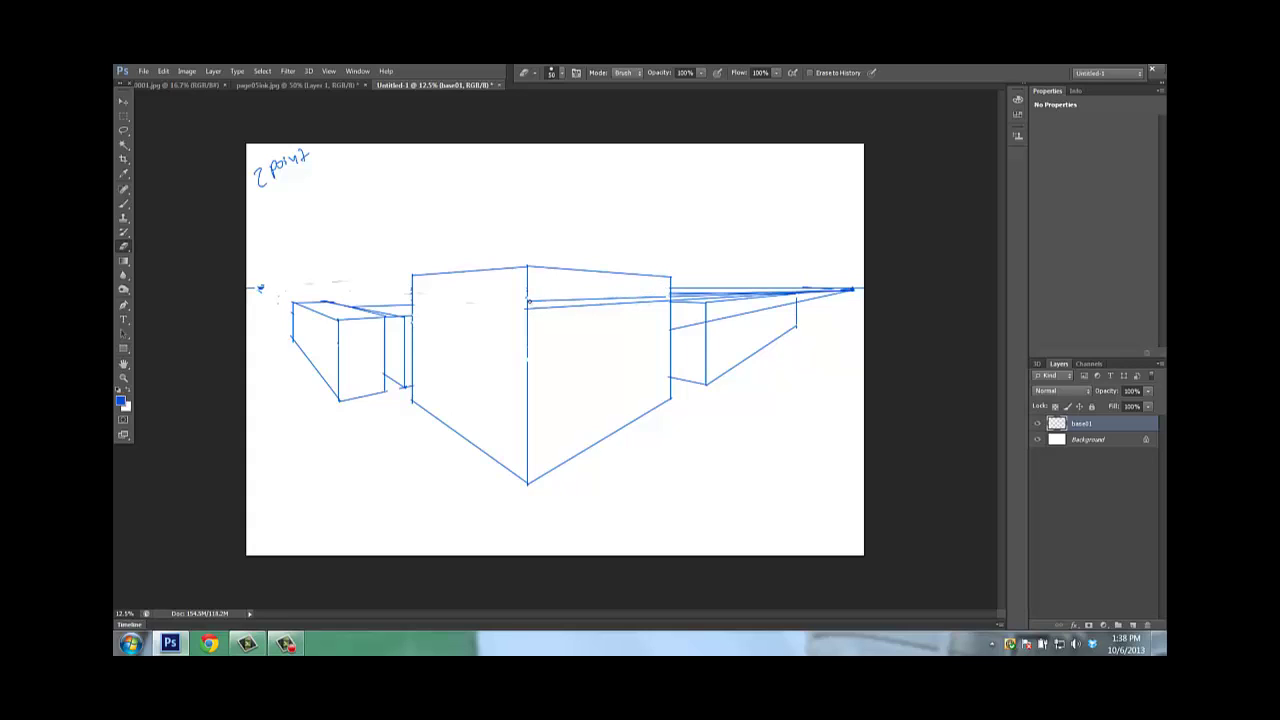
shift+click(532, 310)
shift+click(664, 300)
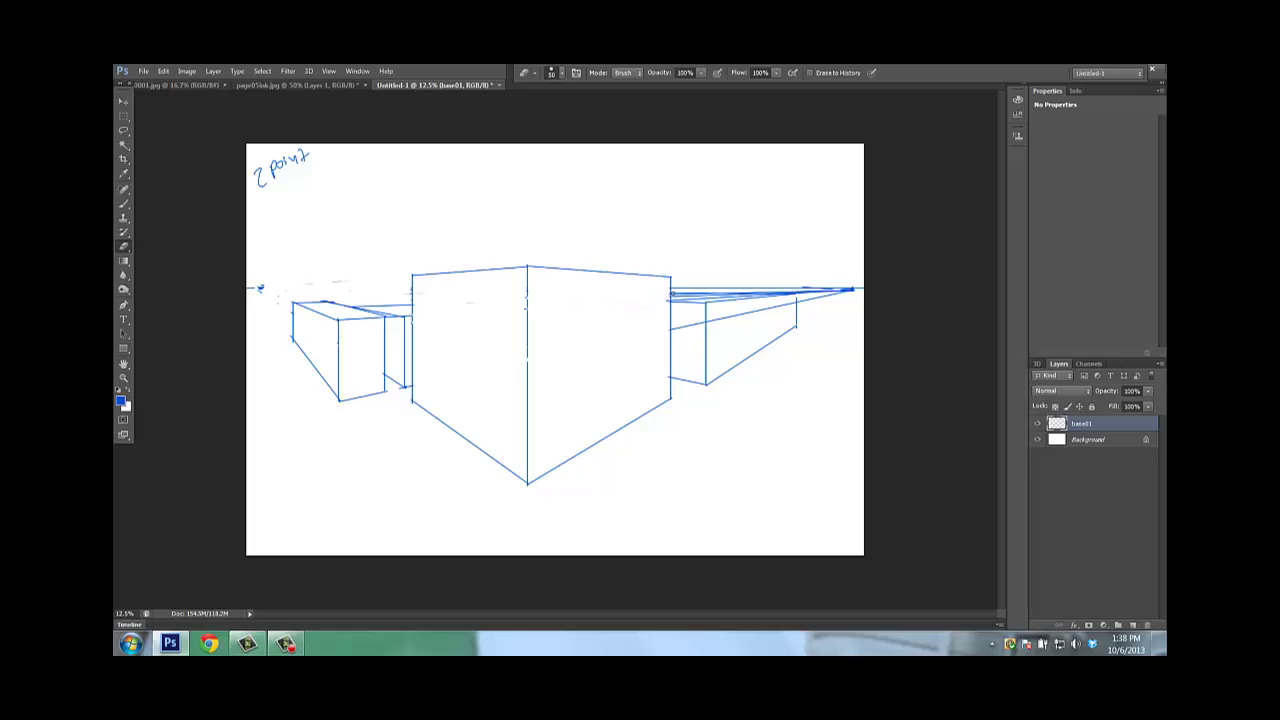
shift+click(775, 290)
drag(676, 329, 706, 320)
shift+click(791, 302)
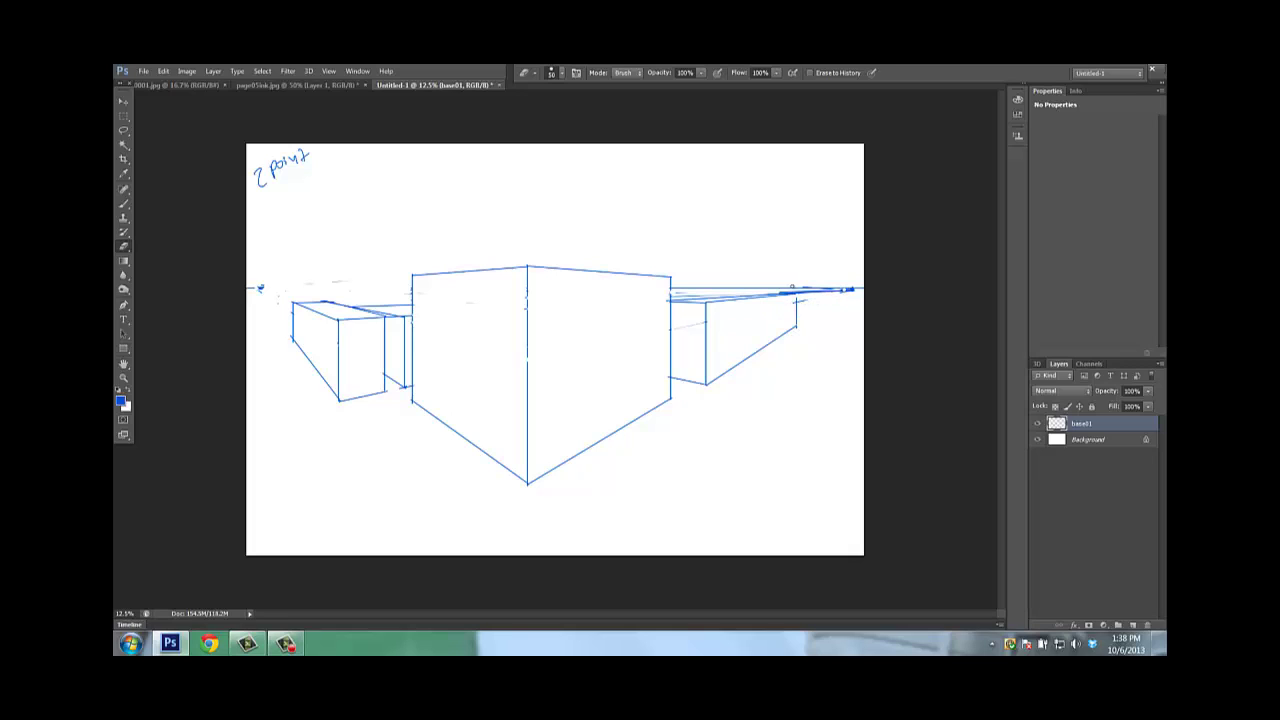
mouse_move(792, 286)
mouse_down()
mouse_move(840, 292)
mouse_move(783, 293)
mouse_up()
- Add a new layer above base01 and name it base02
click(1133, 625)
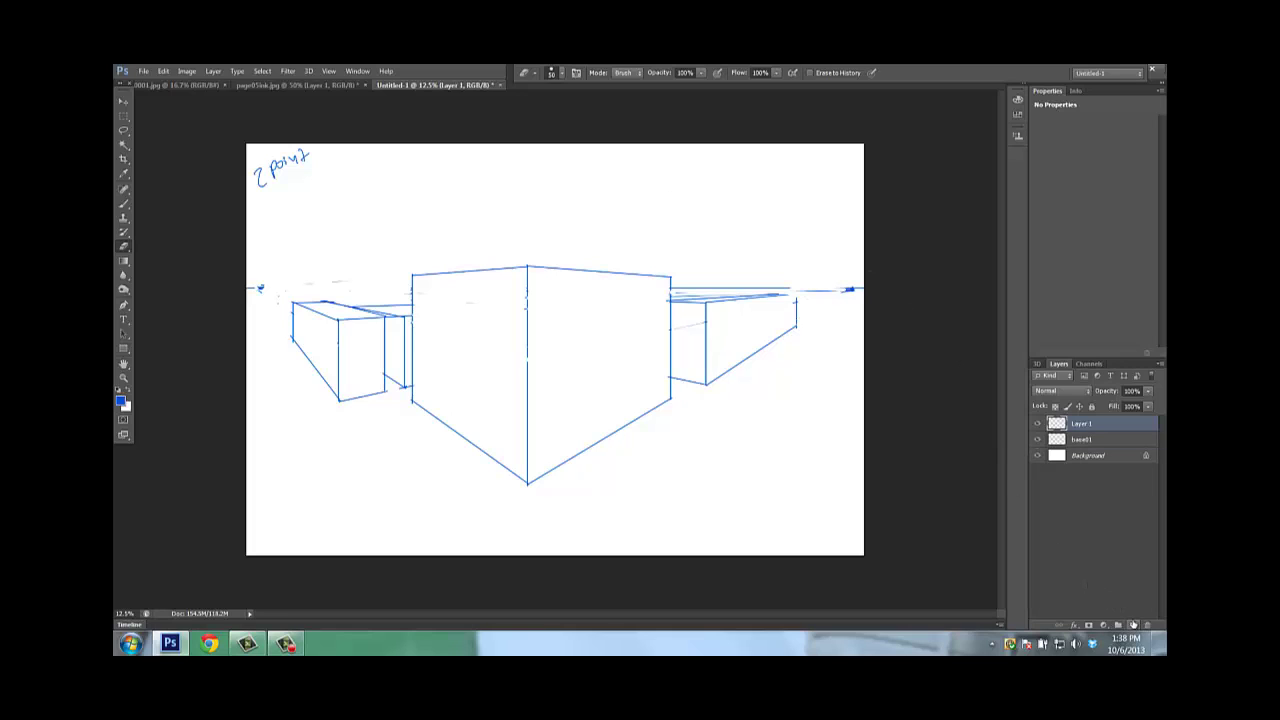
double_click(1084, 424)
text(base02)
key(Return)
- Set the foreground color to near-black (#070708)
click(121, 402)
click(242, 323)
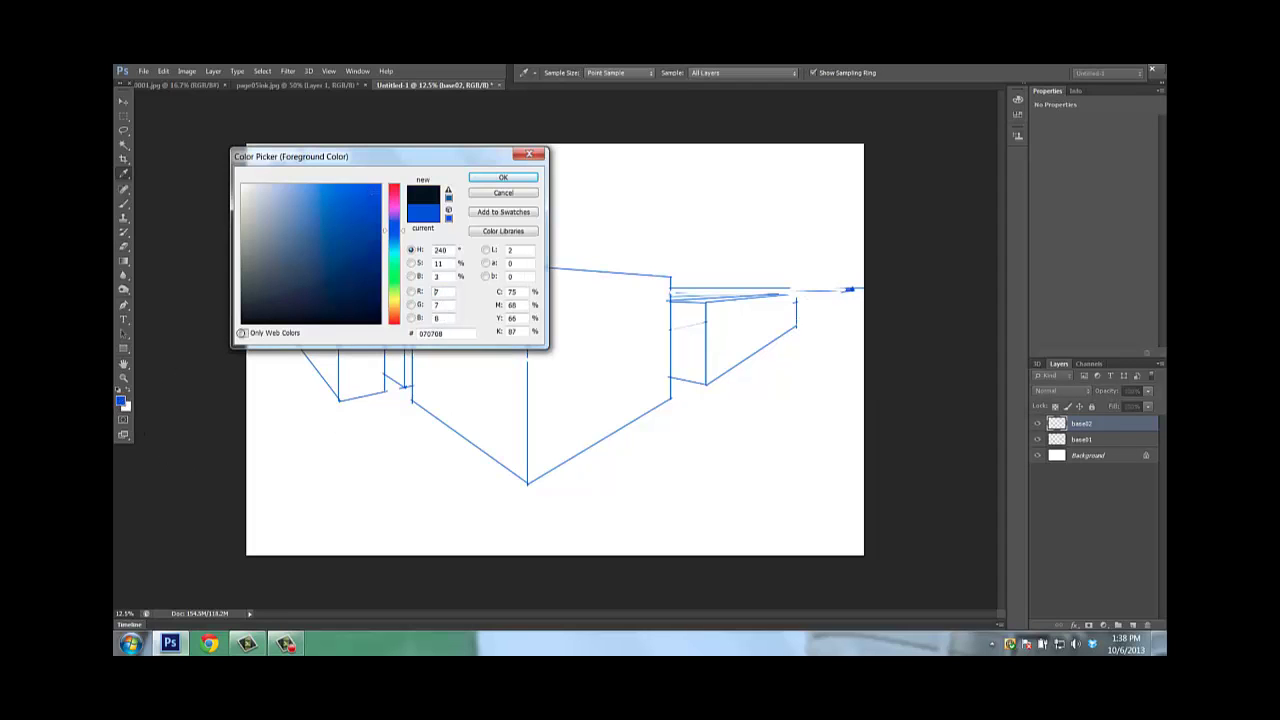
click(503, 177)
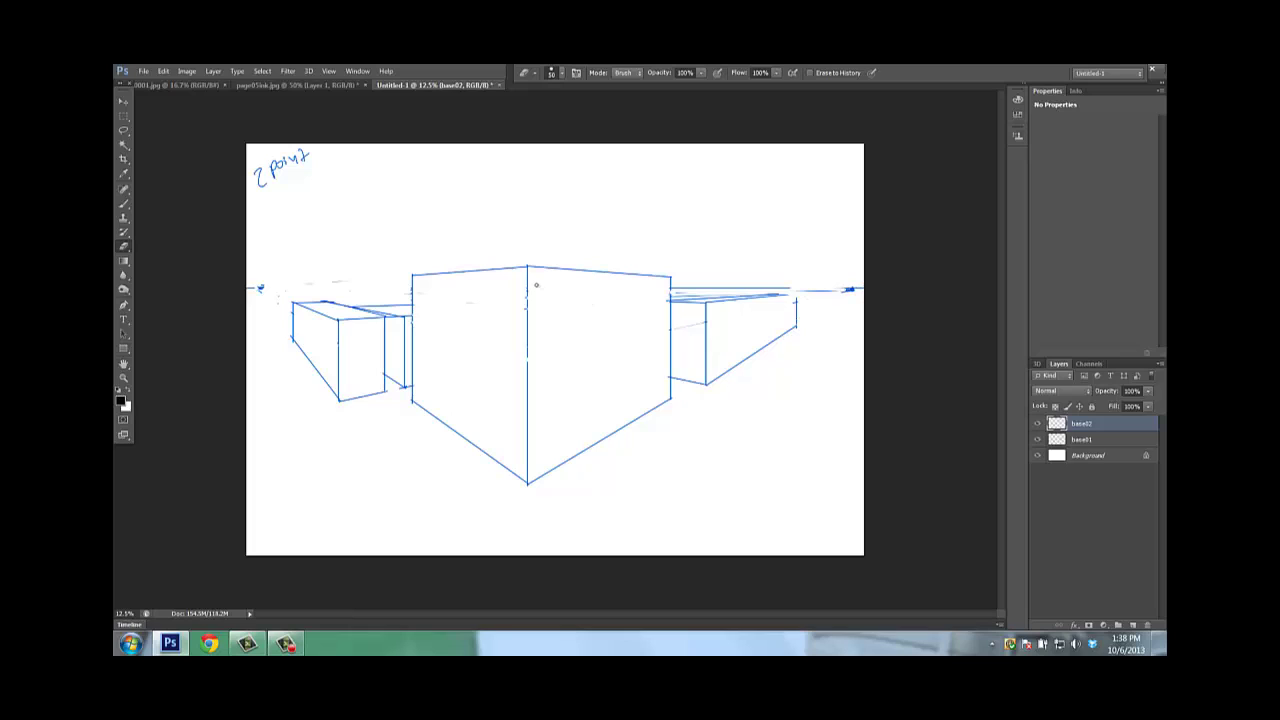
- Draw a wide black window high on the central box's right face, with edges converging on the right vanishing point and a vertical closing each end
key(b)
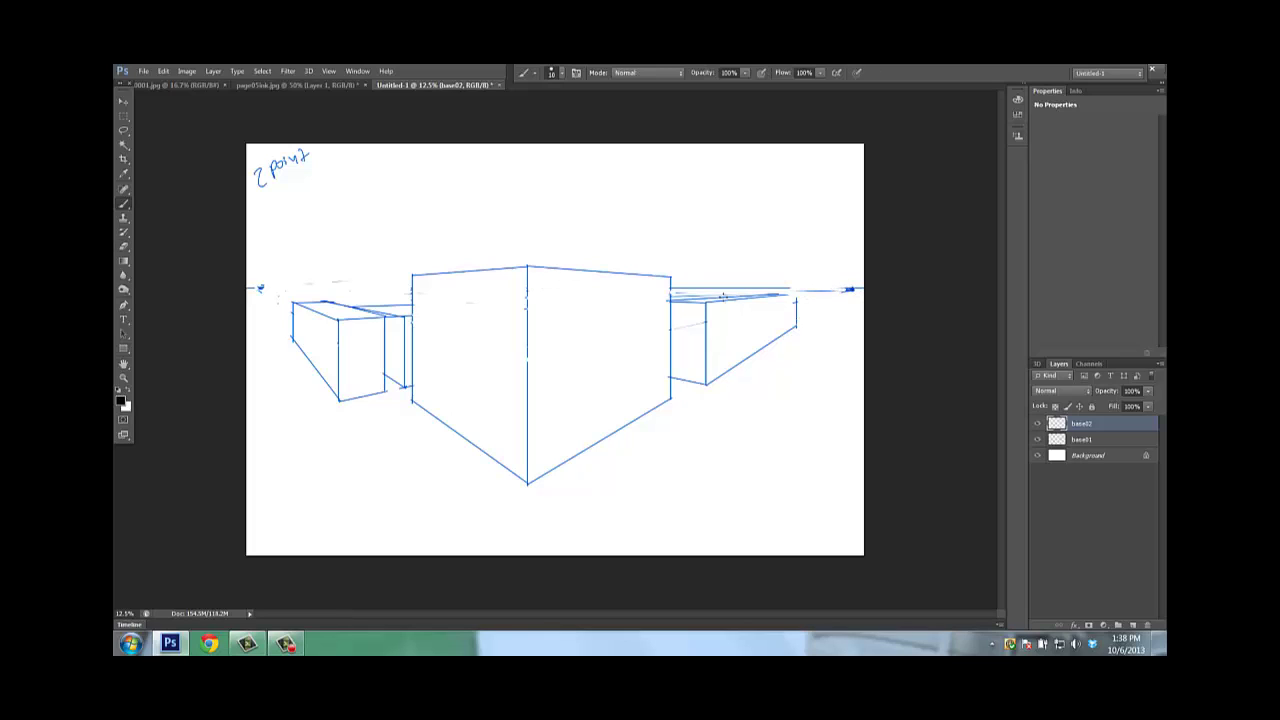
shift+click(533, 284)
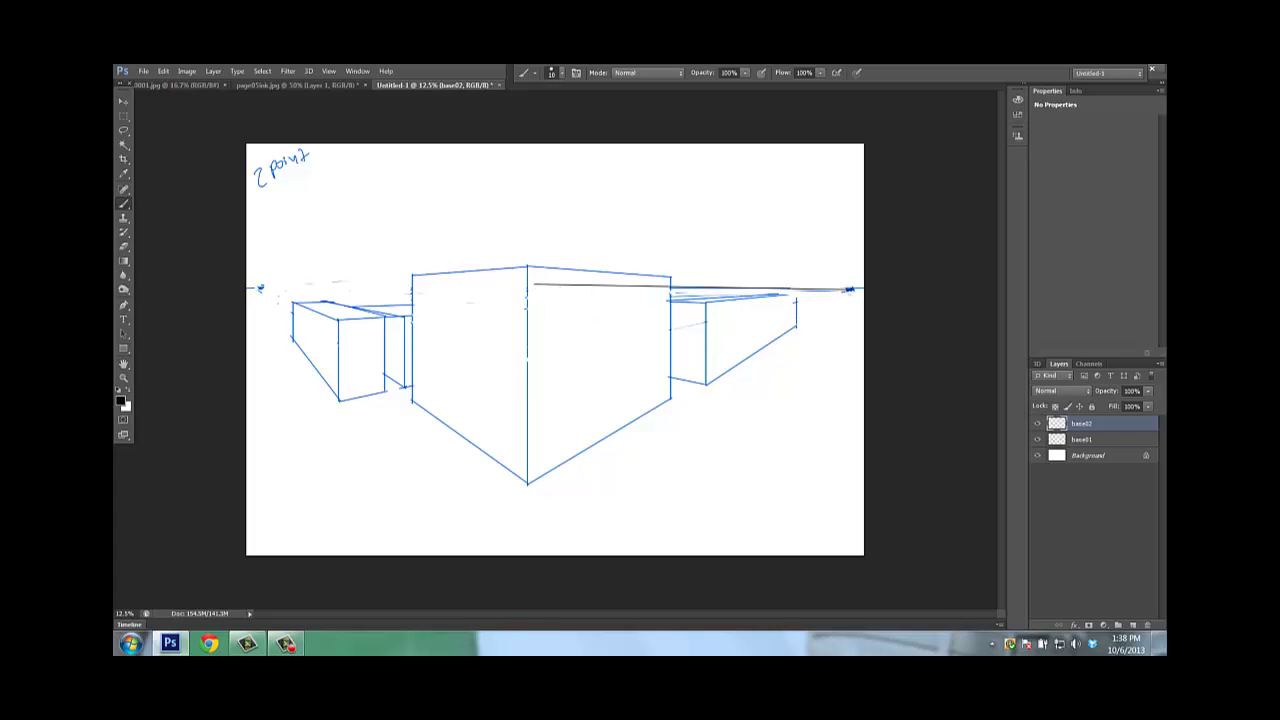
click(848, 290)
shift+click(545, 330)
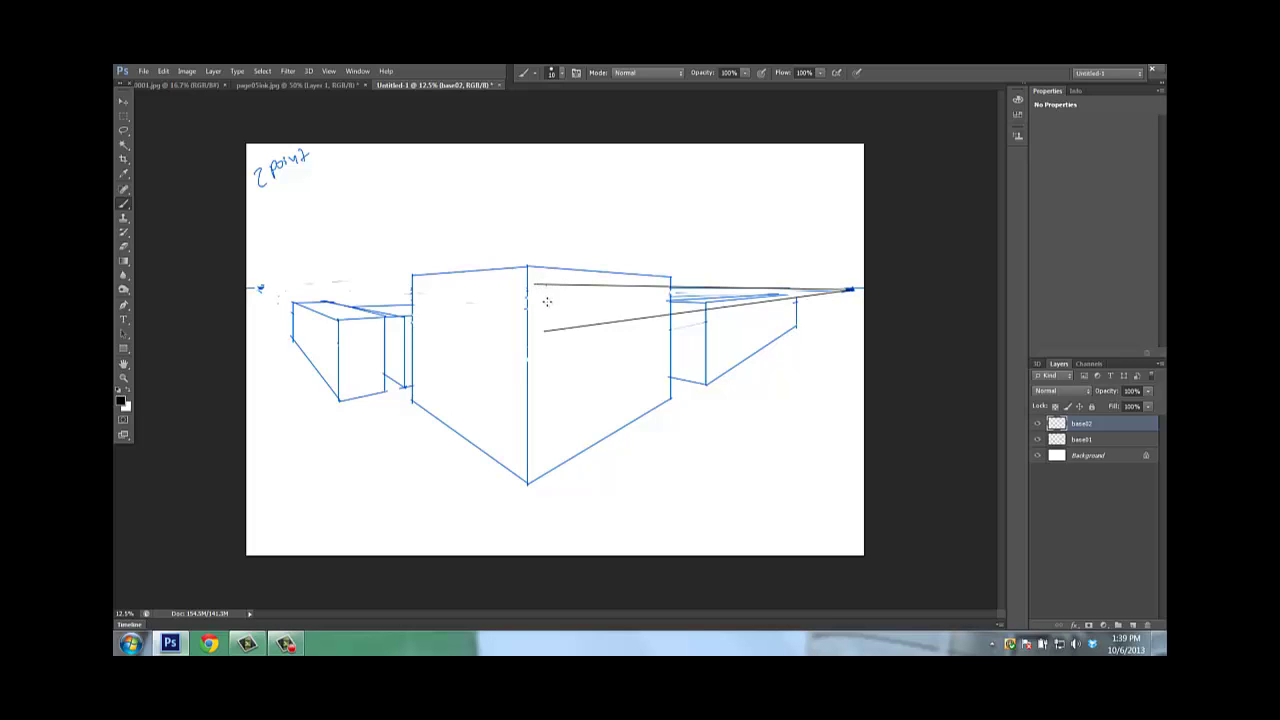
click(545, 285)
shift+click(545, 330)
drag(656, 286, 656, 318)
- Draw a second black window below the first on the central box's right face, with edges converging on the right vanishing point and verticals closing the ends
shift+click(850, 289)
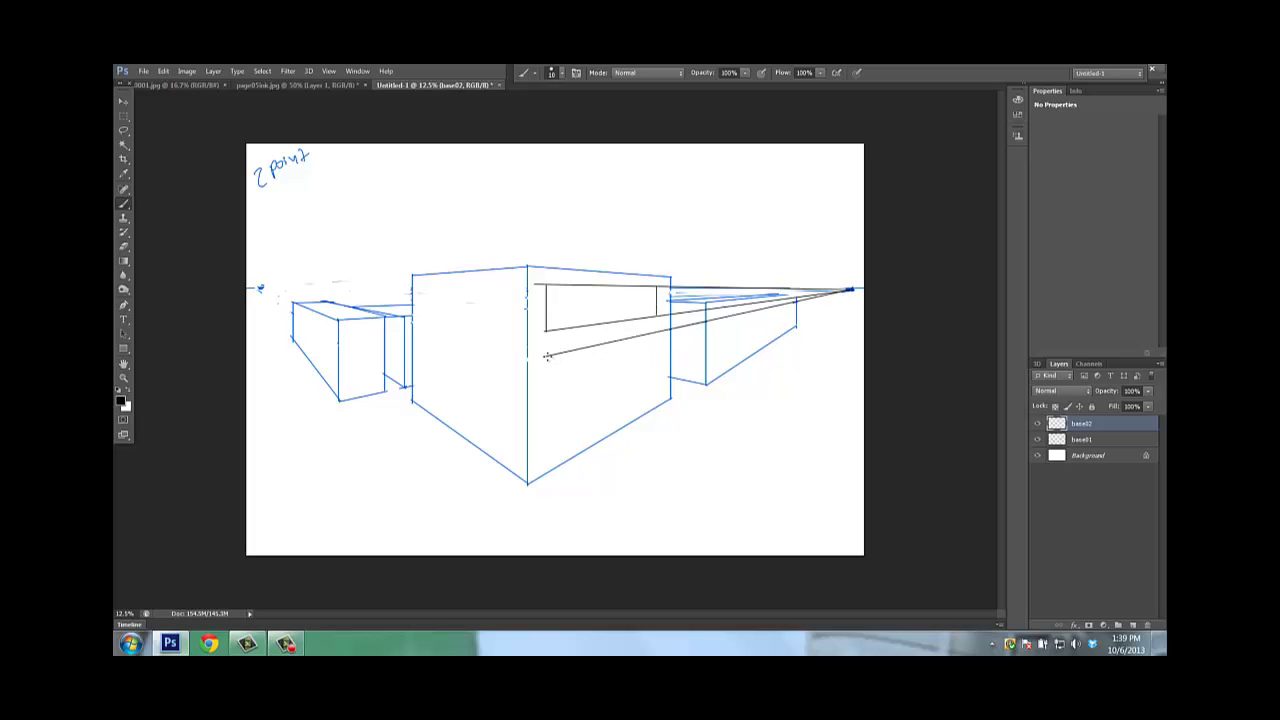
drag(547, 356, 546, 391)
shift+click(850, 289)
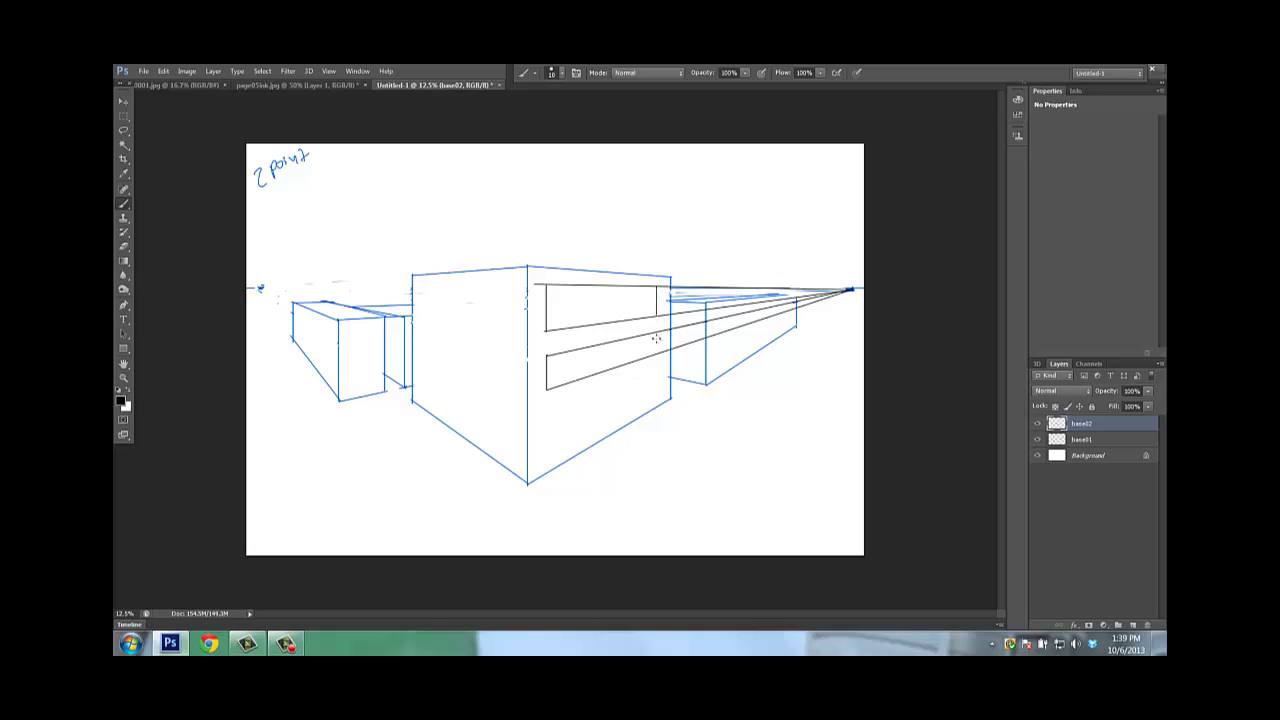
drag(656, 334, 656, 357)
- Draw a third black window low on the central box's right face, with edges running to the right vanishing point
click(549, 406)
shift+click(850, 290)
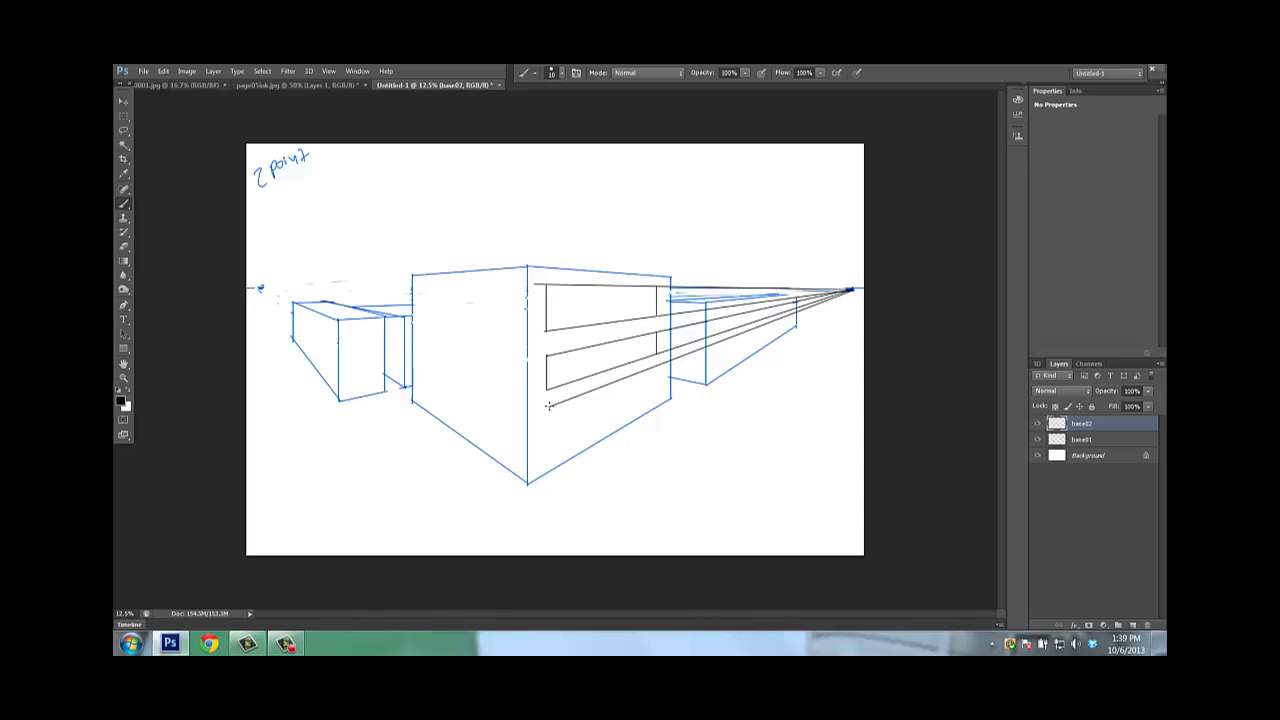
drag(549, 406, 548, 432)
shift+click(850, 290)
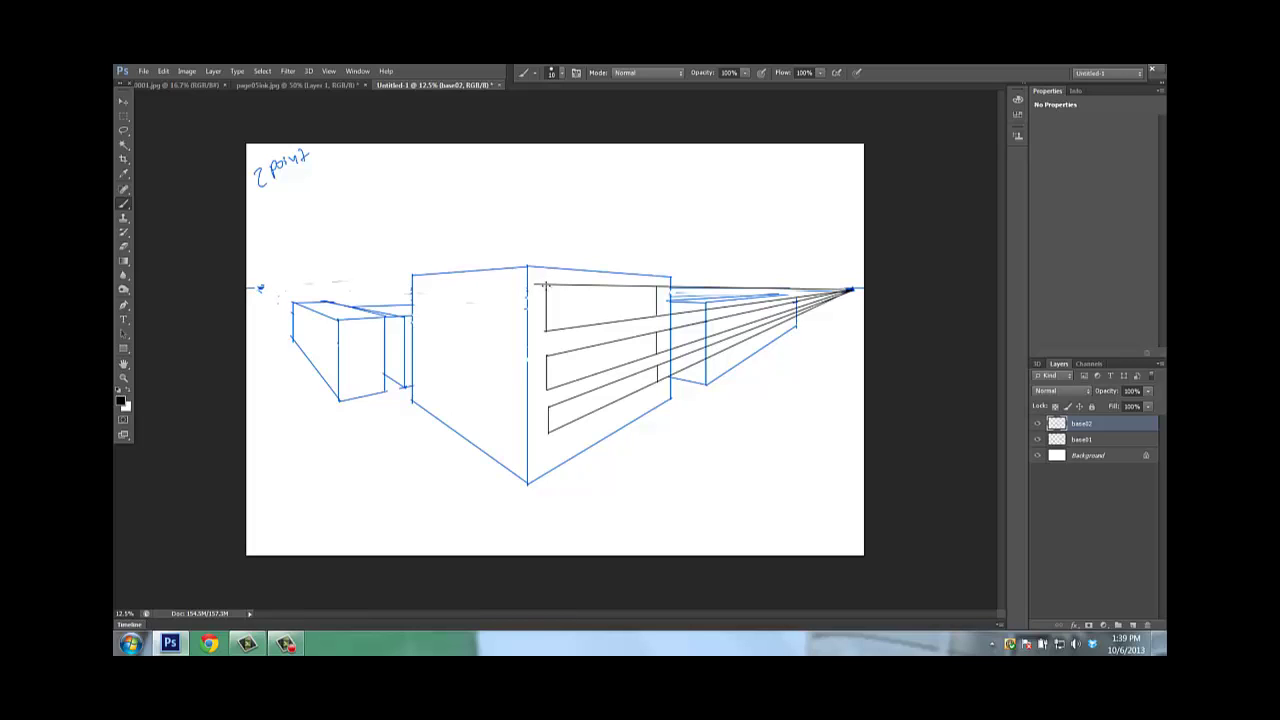
- Draw a wide window high on the central box's left face, with edges converging on the left vanishing point and a vertical closing each end
click(518, 287)
shift+click(259, 288)
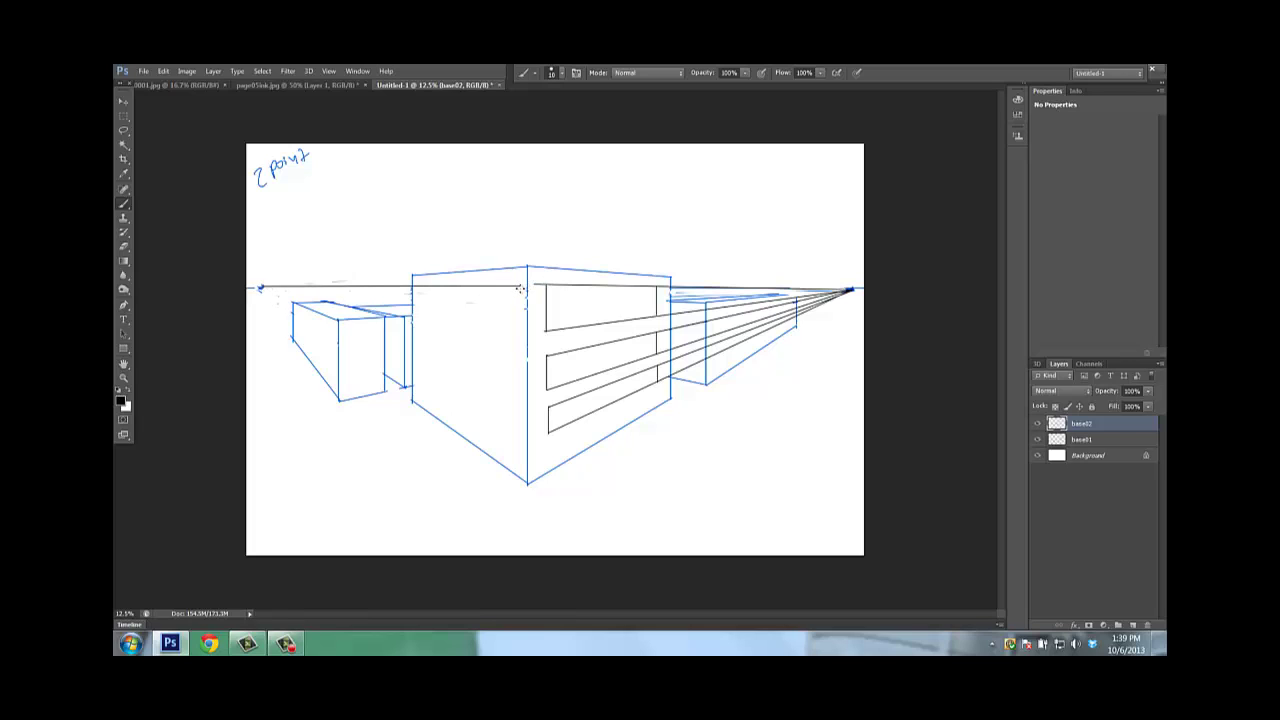
drag(519, 288, 518, 330)
shift+click(259, 288)
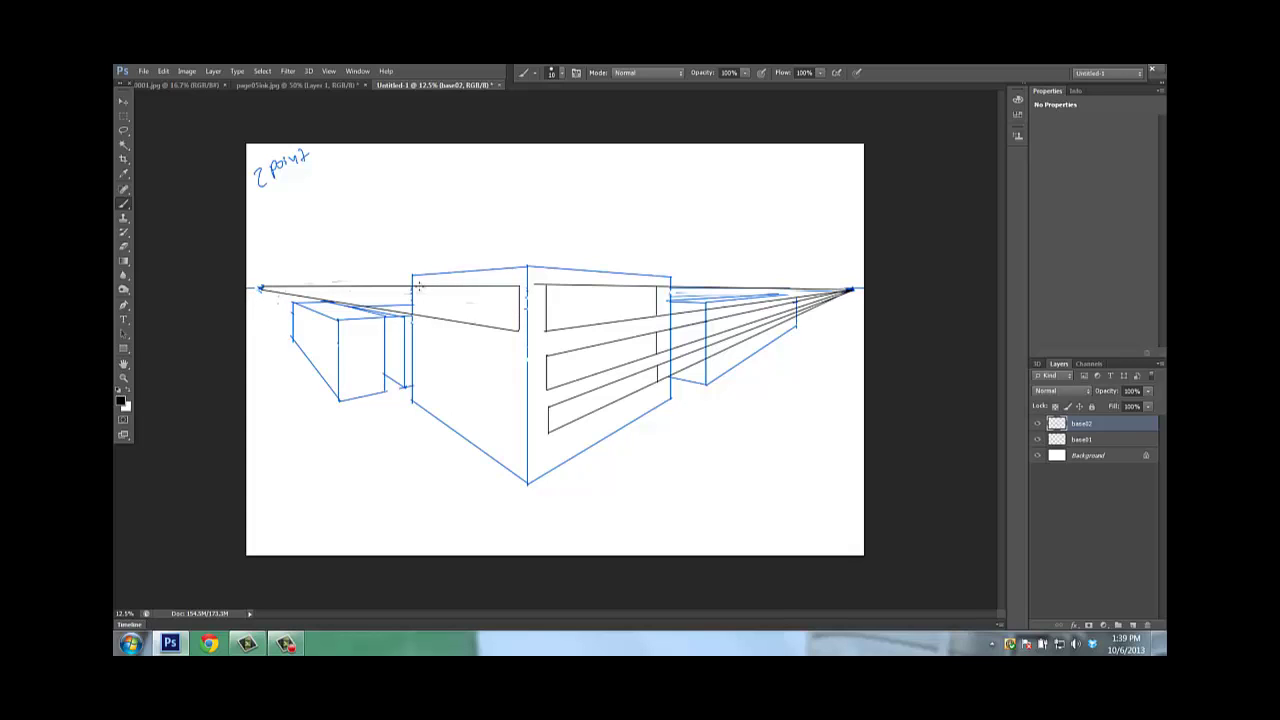
drag(418, 290, 418, 313)
- Draw two more windows below the first on the central box's left face, with edges converging on the left vanishing point
drag(518, 340, 518, 362)
key(ctrl+z)
drag(510, 355, 510, 392)
click(508, 357)
shift+click(260, 288)
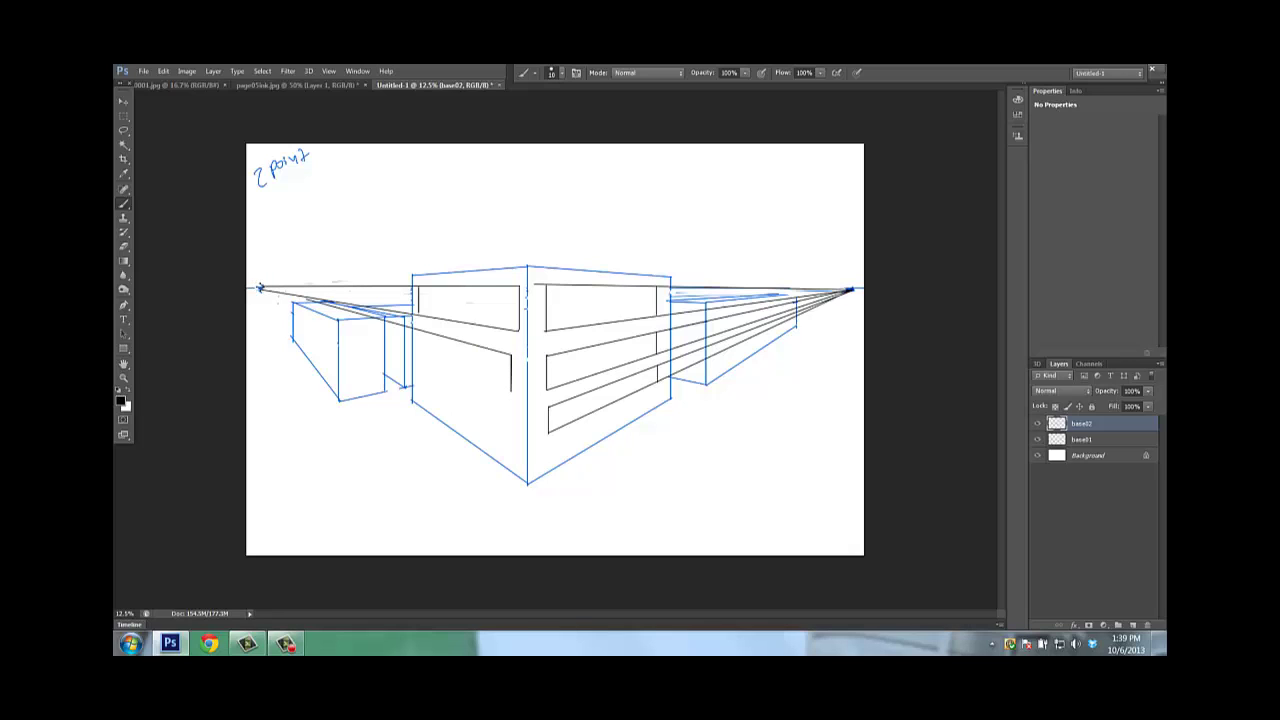
click(508, 391)
shift+click(260, 289)
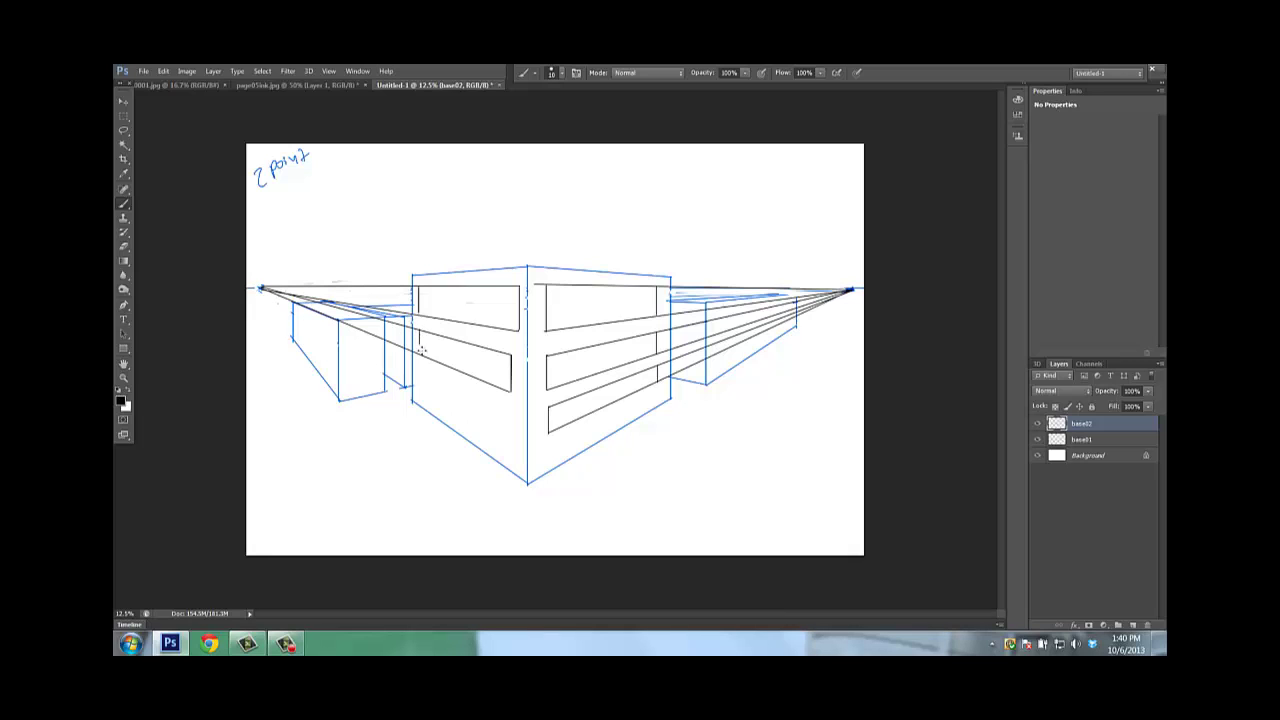
drag(509, 410, 509, 438)
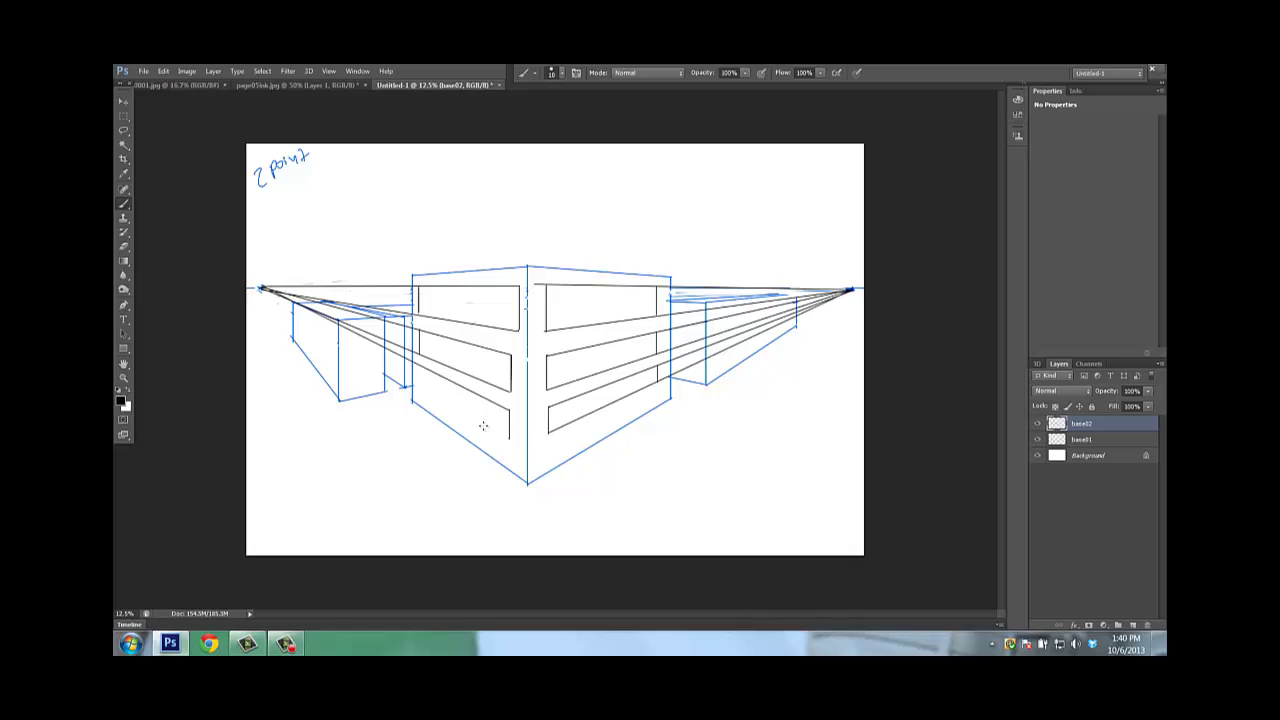
shift+click(262, 290)
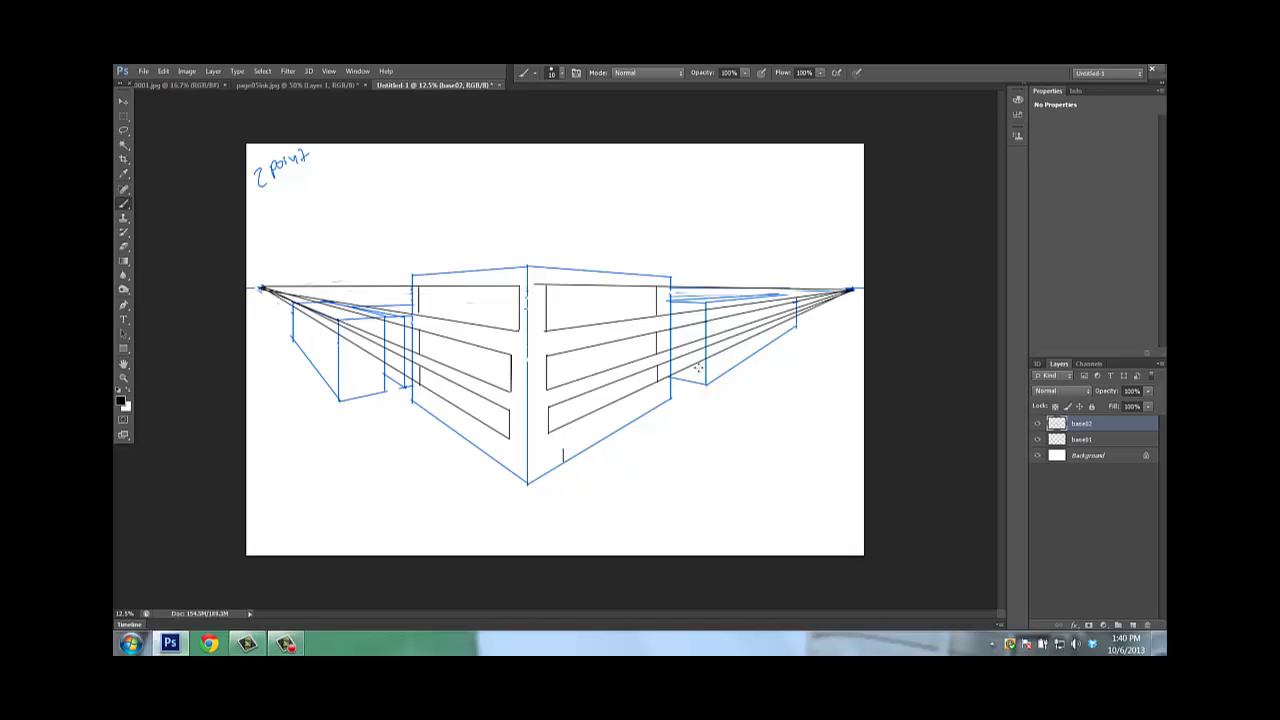
- Draw a small doorway at the foot of the central box's right face and vertical dividers across the windows on both faces
shift+click(848, 291)
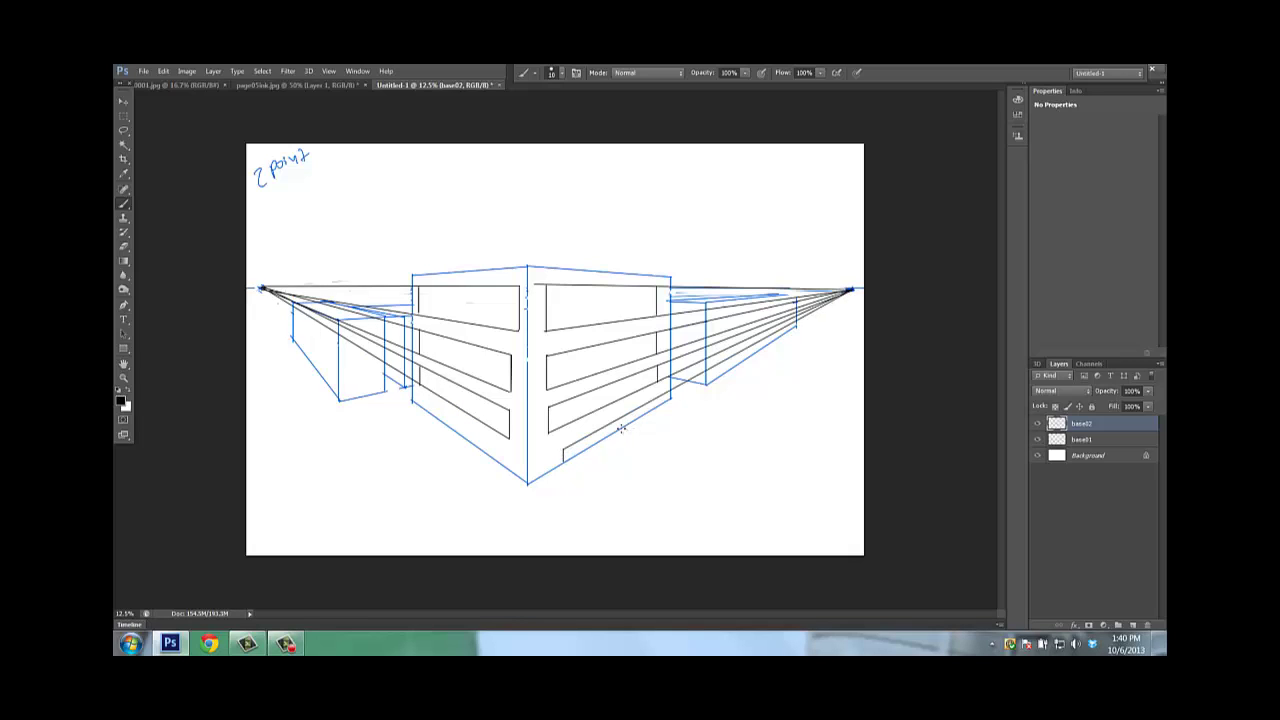
drag(578, 440, 578, 456)
mouse_move(436, 288)
mouse_down()
mouse_move(436, 318)
mouse_move(471, 320)
mouse_up()
drag(471, 342, 471, 378)
drag(571, 286, 577, 424)
drag(632, 338, 629, 362)
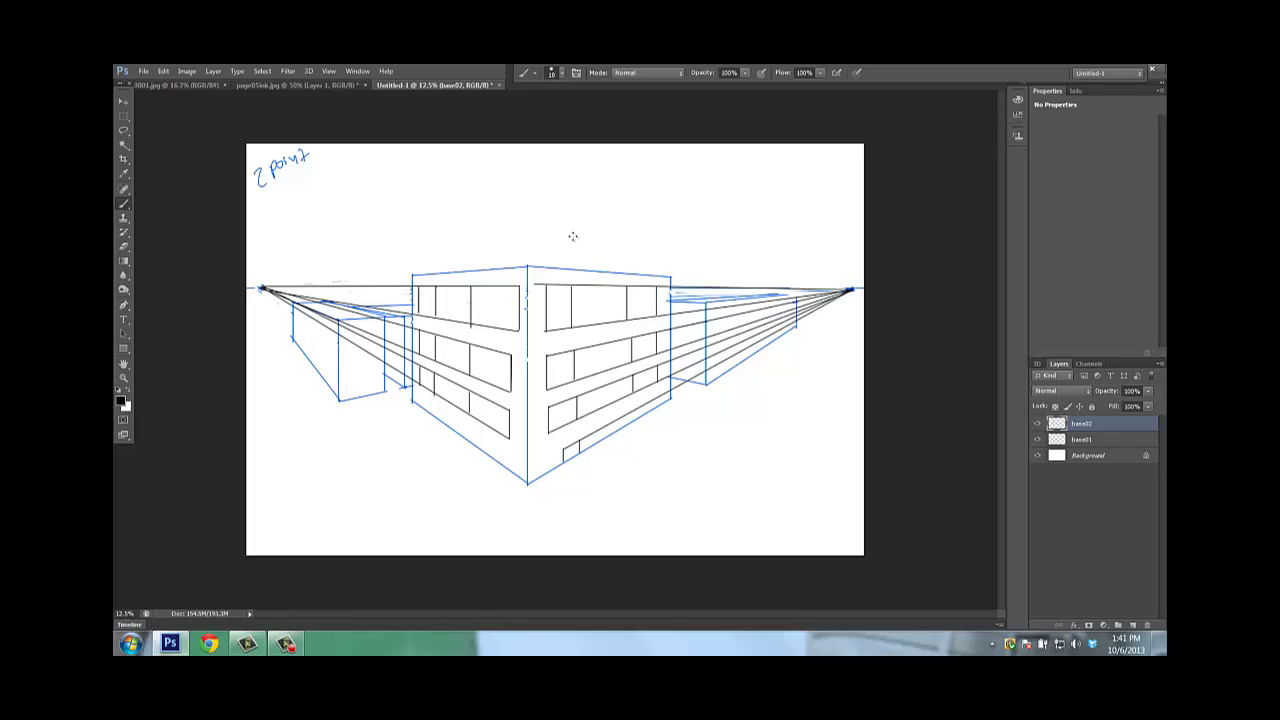
scroll(558, 255, up, 2)
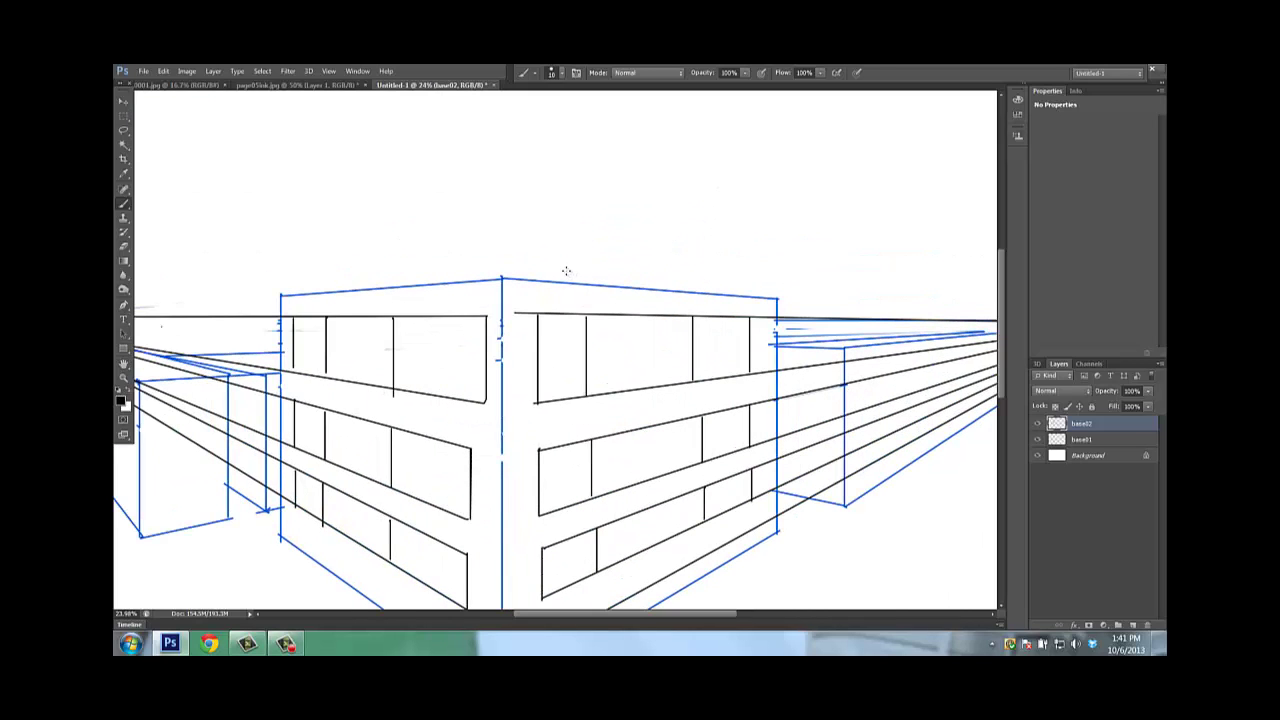
key(p)
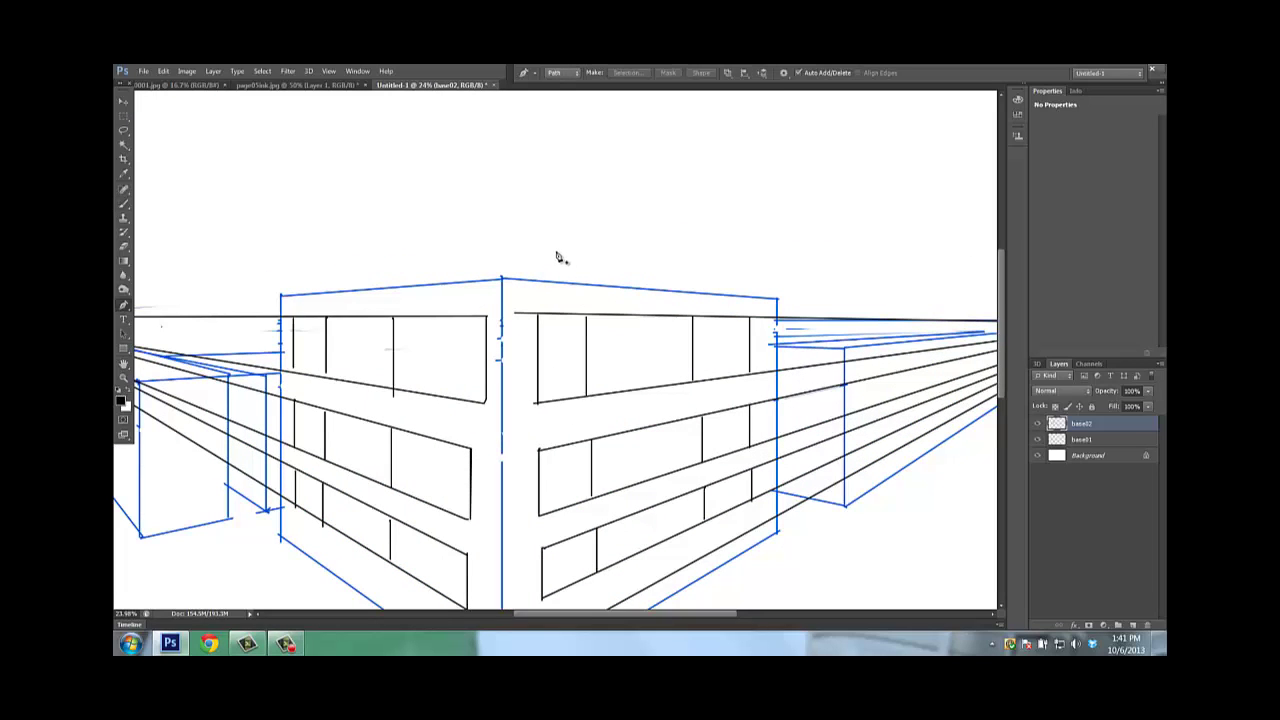
scroll(617, 238, down, 3)
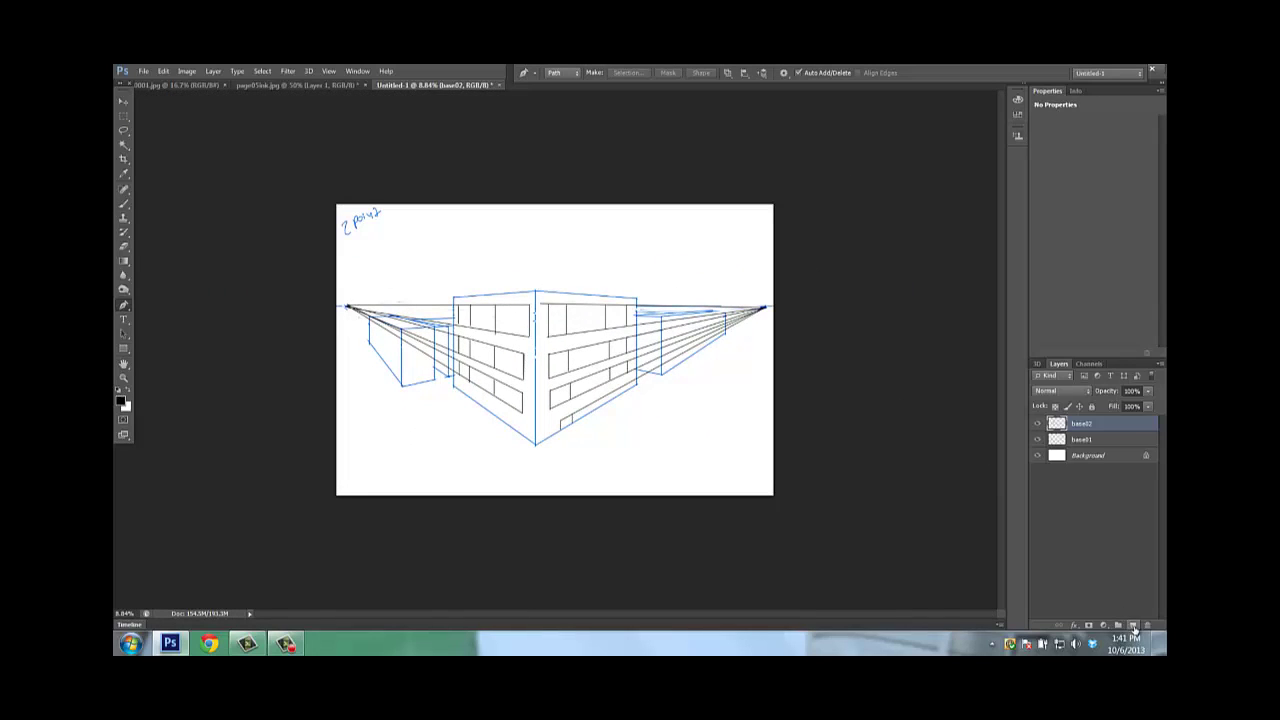
- Add a new layer above base02 and scribble a solid black blob with a larger brush in the empty area beyond the central box's right face
click(1133, 626)
key(b)
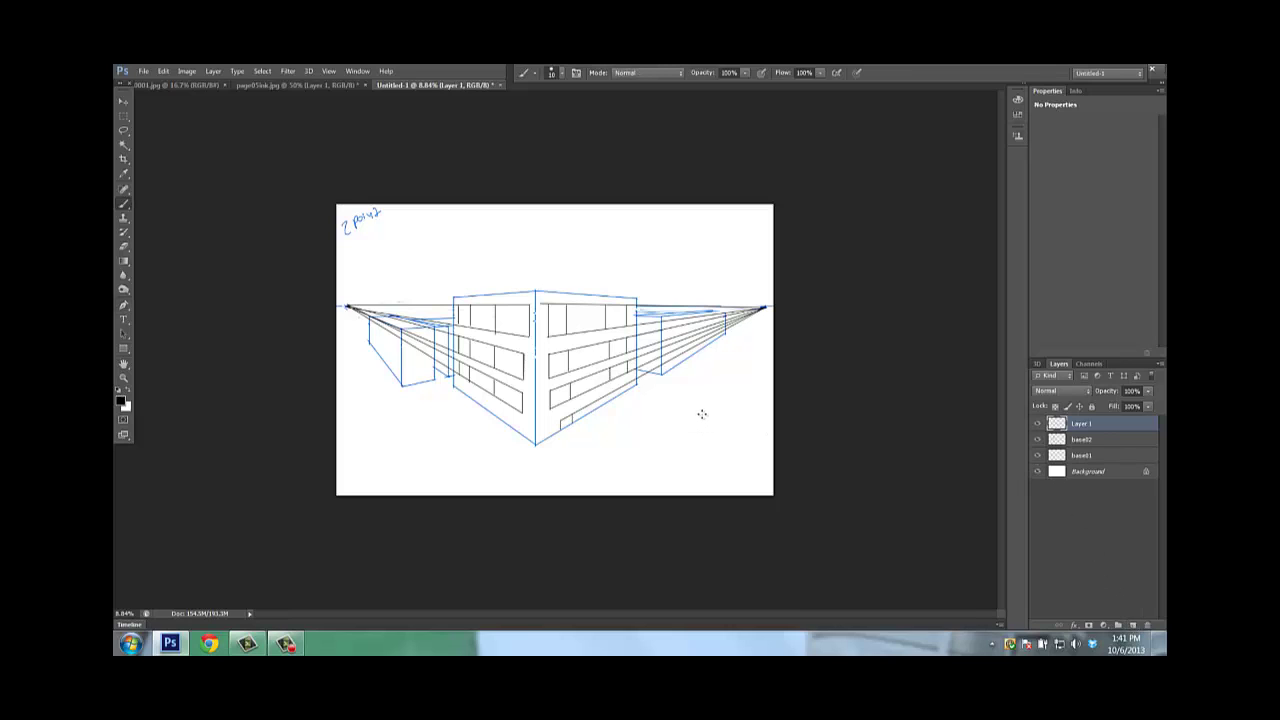
key(bracketright)
key(bracketright)
key(bracketright)
drag(702, 413, 714, 410)
key(ctrl+plus)
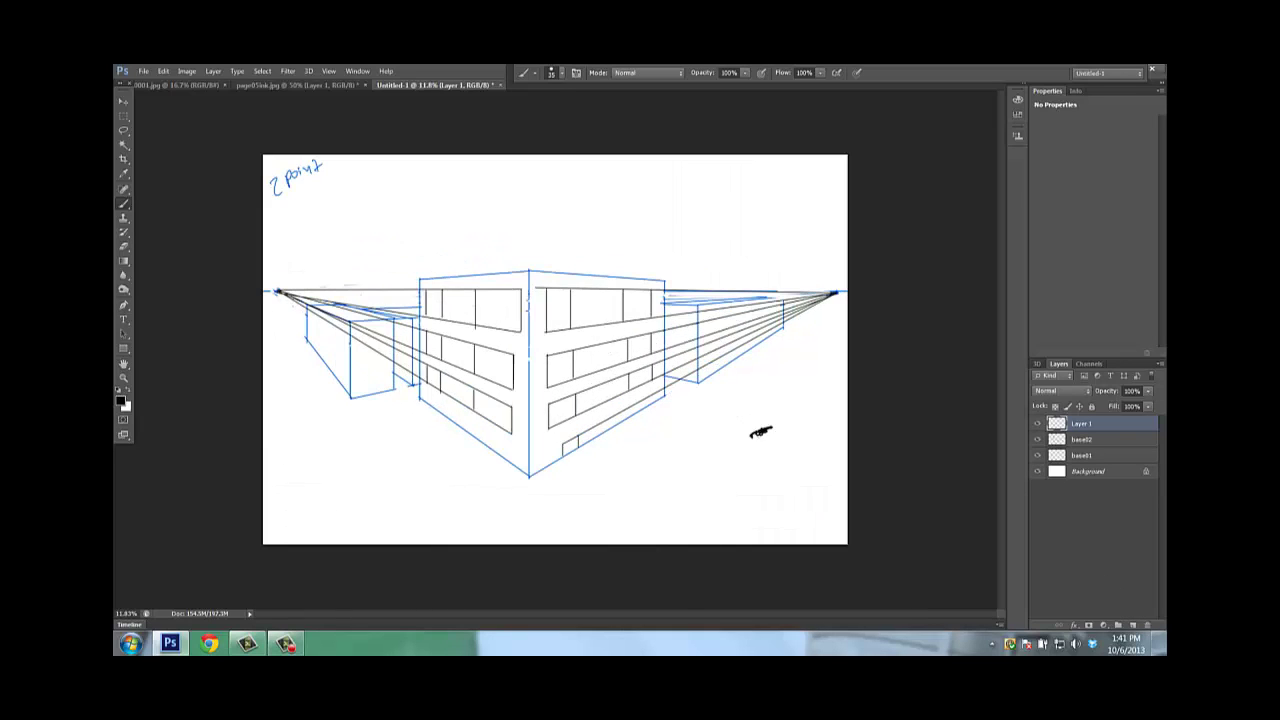
mouse_move(758, 434)
mouse_down()
mouse_move(802, 440)
mouse_move(776, 438)
mouse_move(776, 424)
mouse_up()
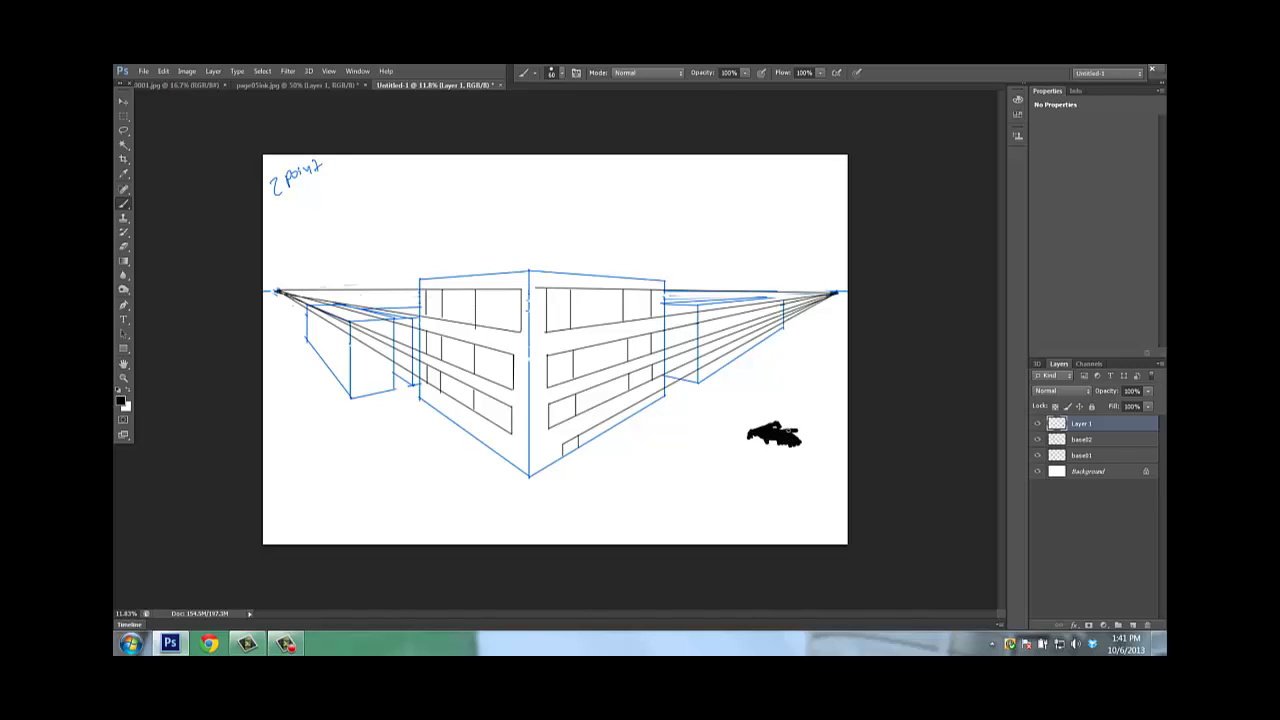
drag(766, 431, 761, 419)
- Lasso the black scribble, move it onto the central box's top corner, and distort it with Free Transform to follow the receding roof edge
key(e)
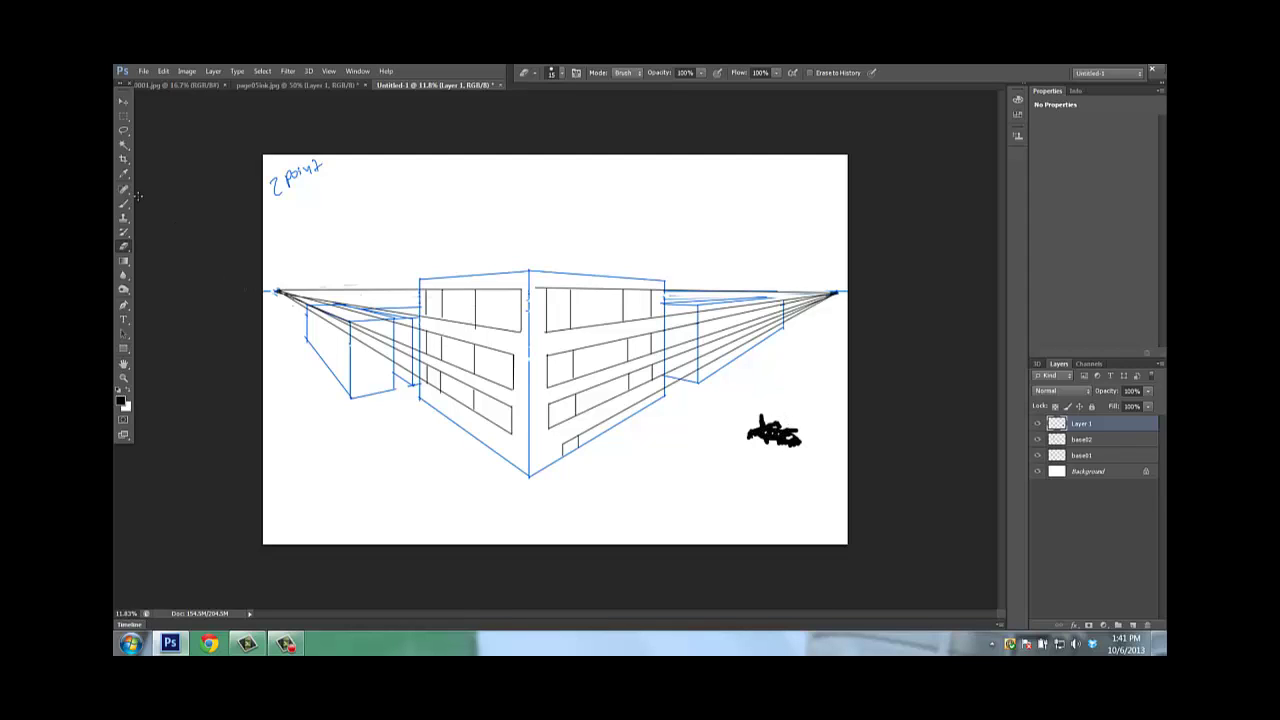
click(124, 131)
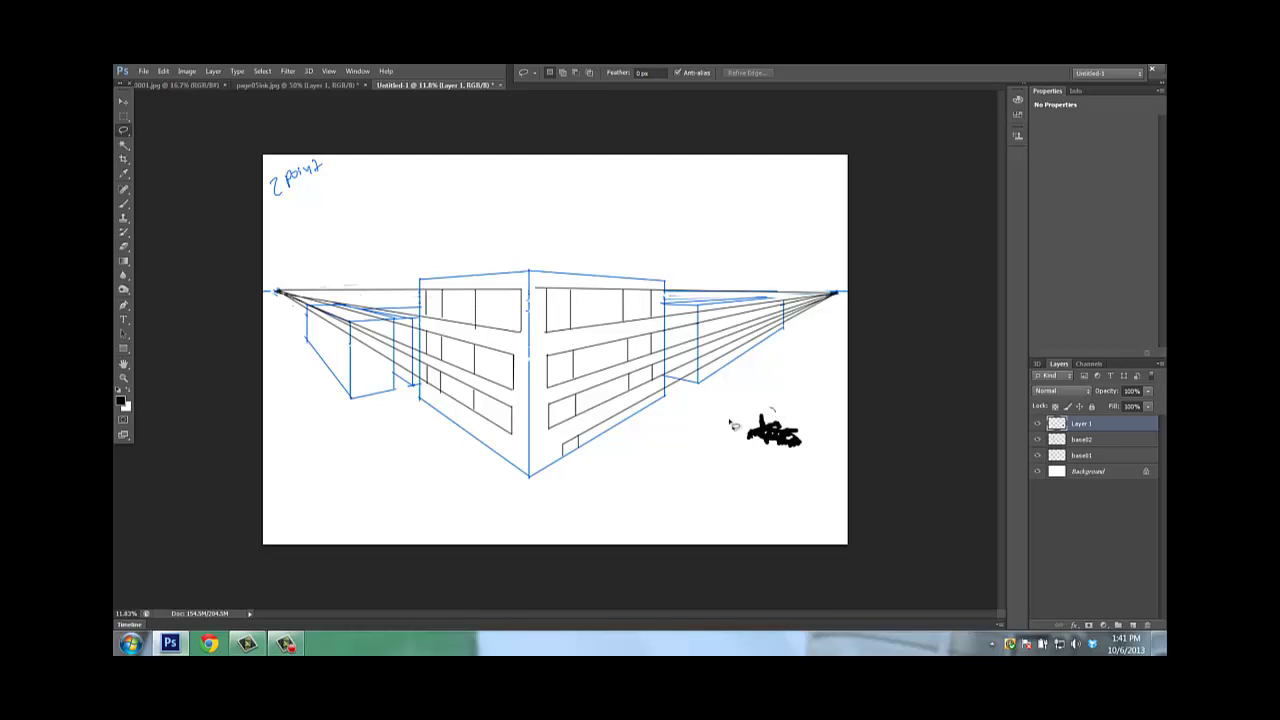
mouse_move(730, 424)
mouse_down()
mouse_move(800, 412)
mouse_move(732, 418)
mouse_move(678, 347)
mouse_move(540, 266)
mouse_move(541, 252)
mouse_up()
key(ctrl+t)
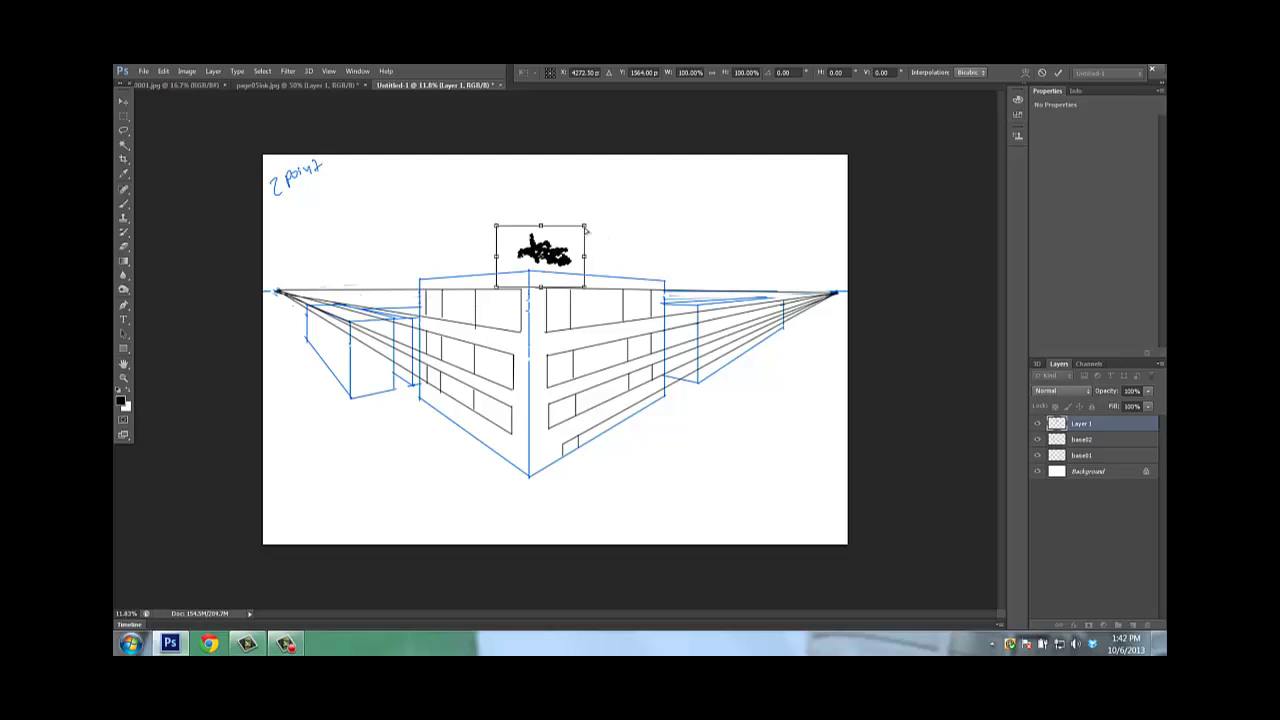
drag(587, 230, 591, 260)
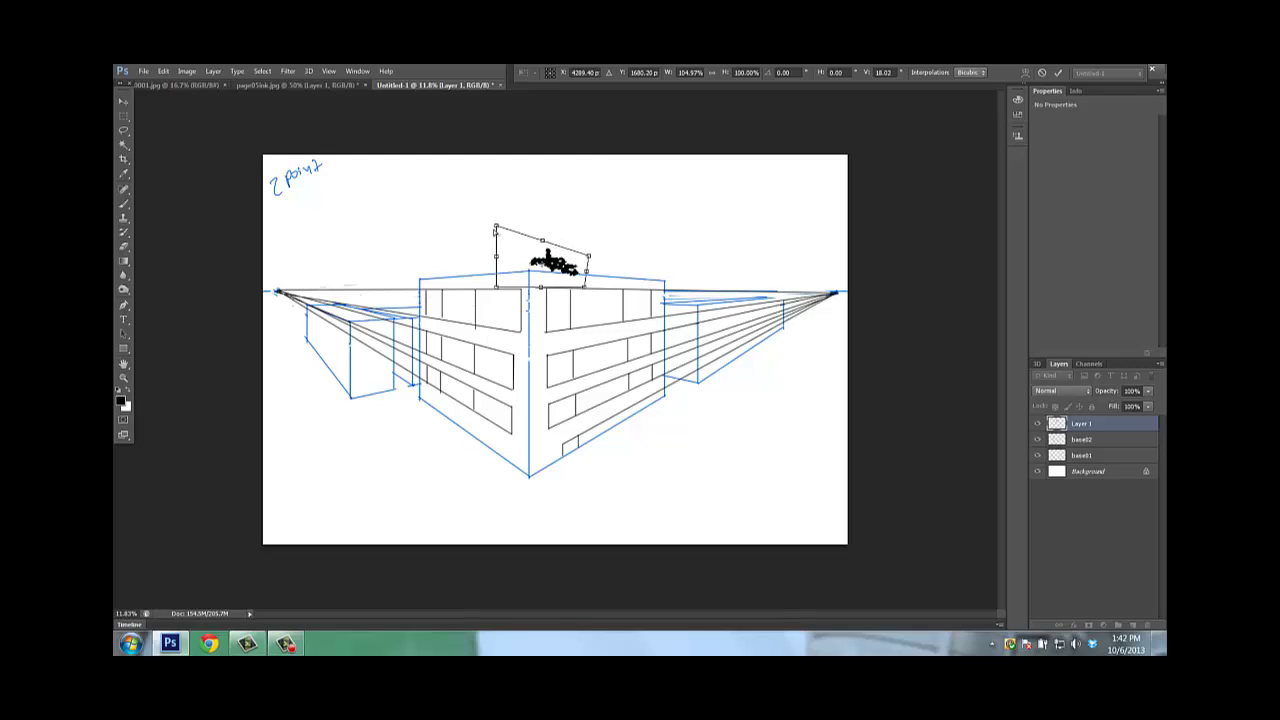
drag(495, 230, 497, 248)
drag(590, 259, 543, 253)
key(Return)
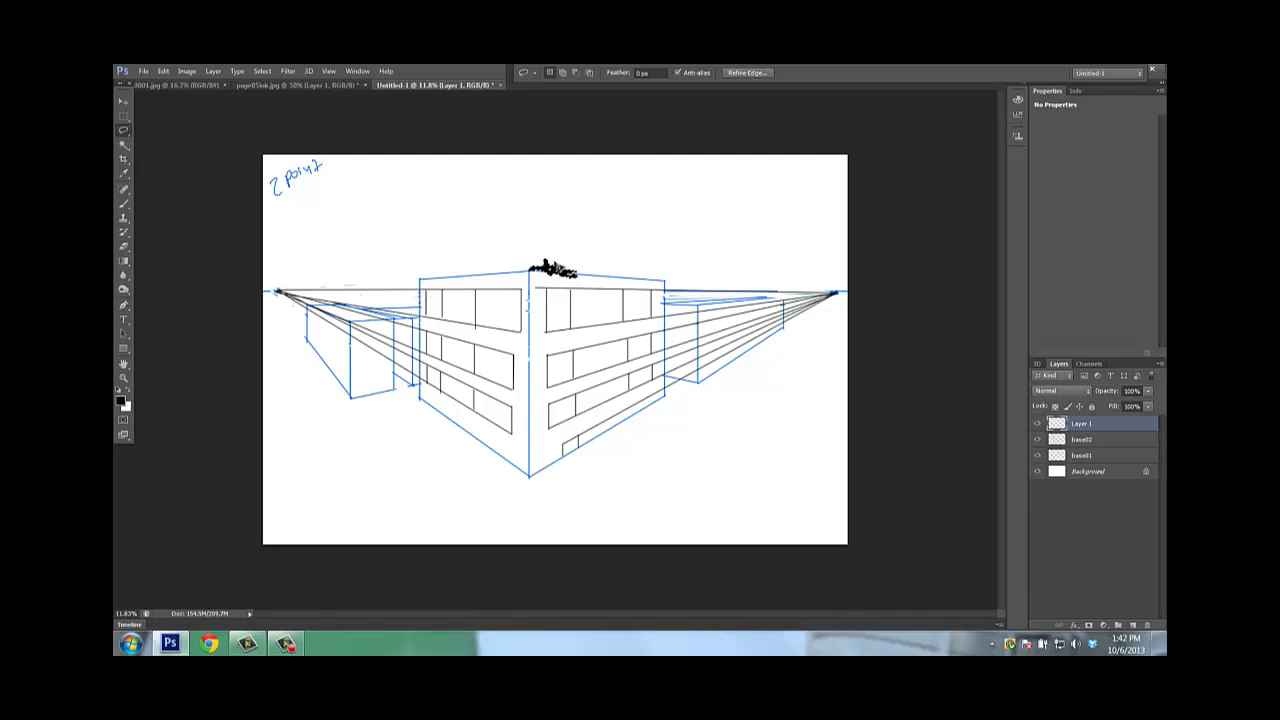
key(ctrl+d)
key(e)
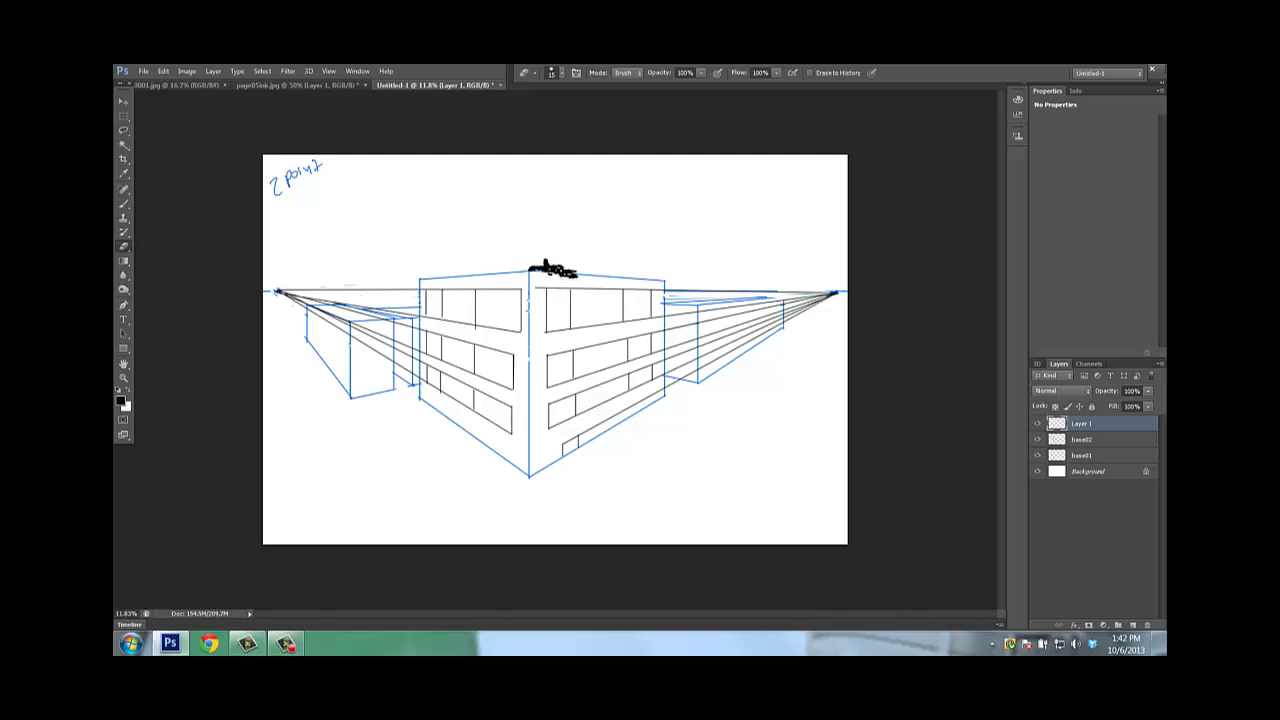
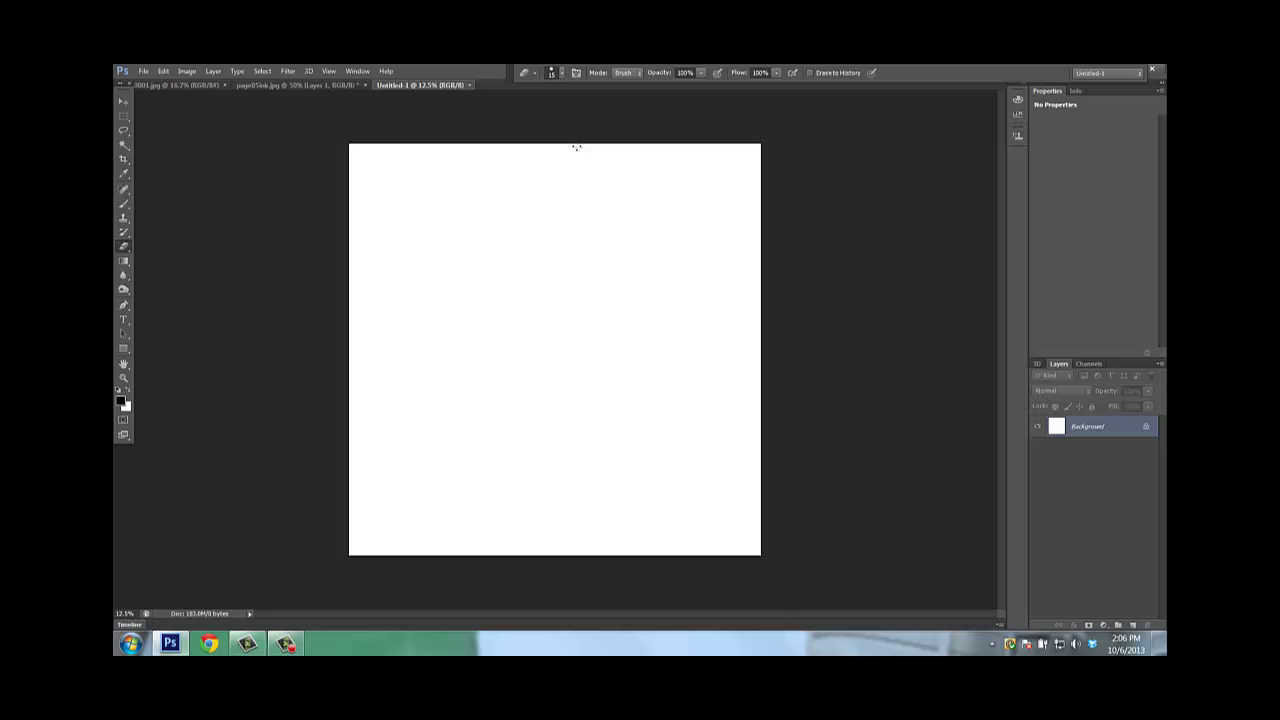
- Check the new blank canvas's pixel dimensions, document size and resolution in Image Size
click(576, 147)
click(187, 71)
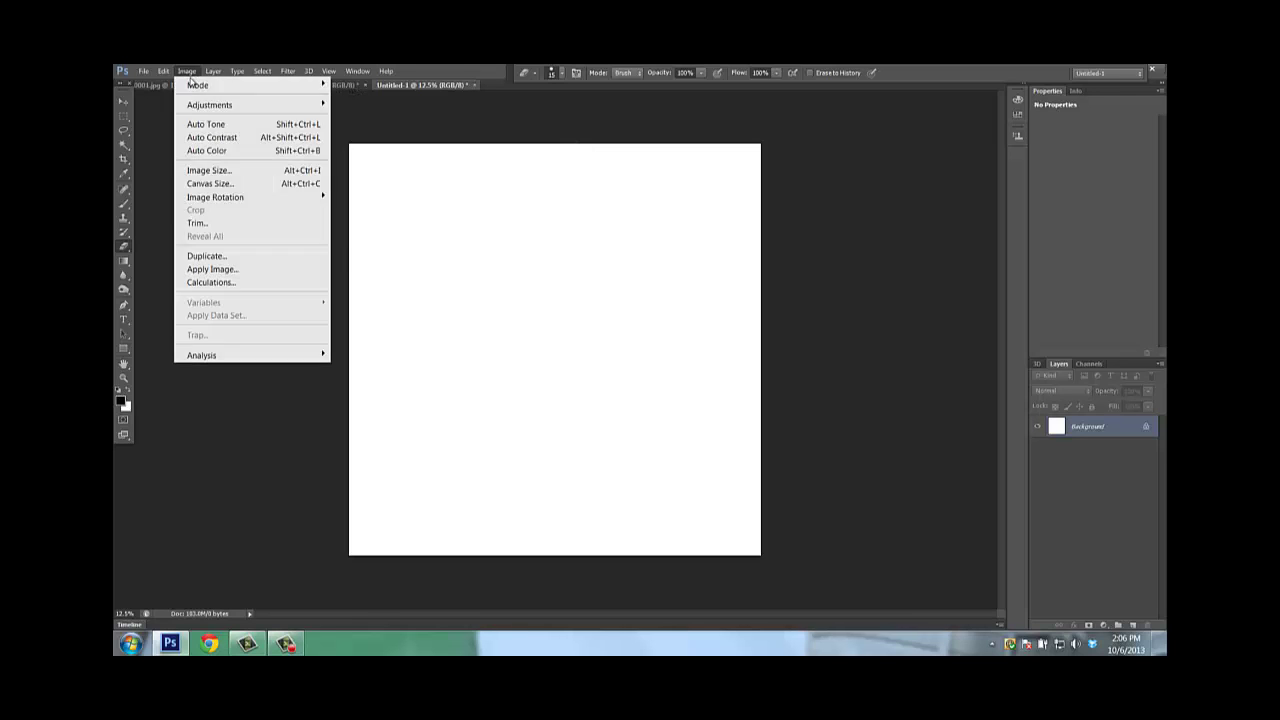
click(216, 172)
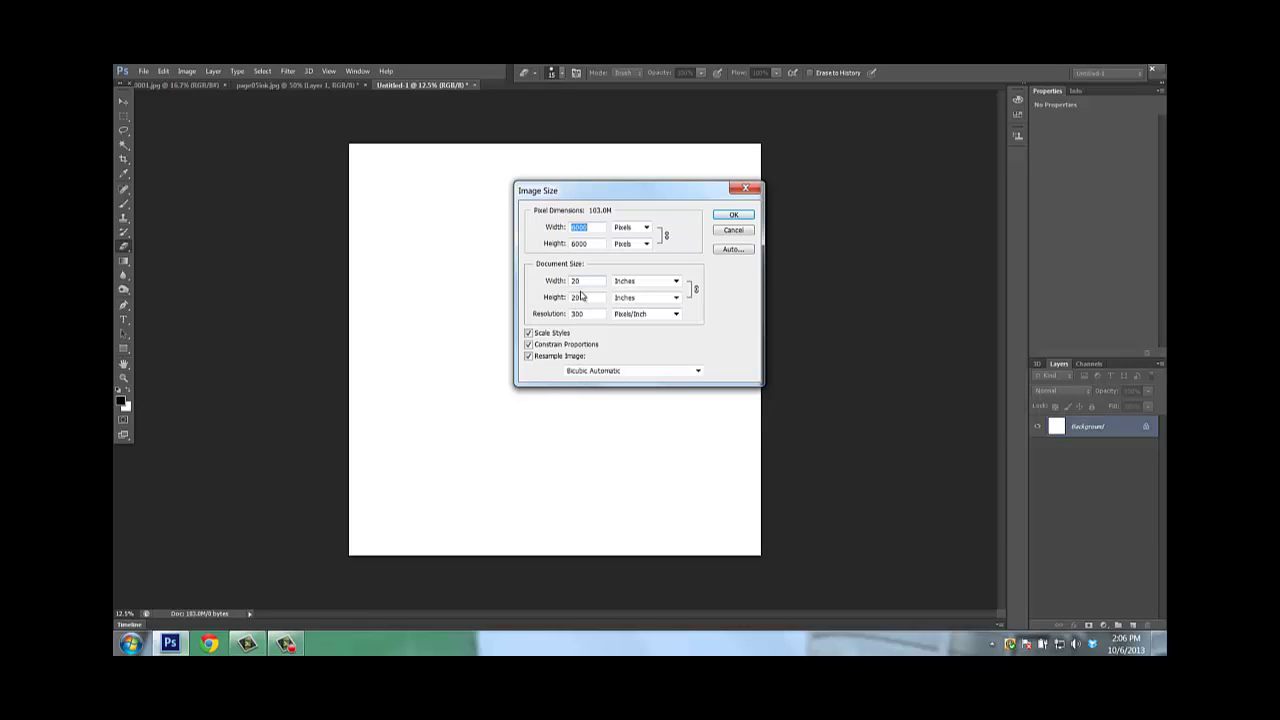
click(733, 215)
- Handwrite the title "3 point" in black in the blank canvas's upper-left corner and underline it with a slanted stroke
key(b)
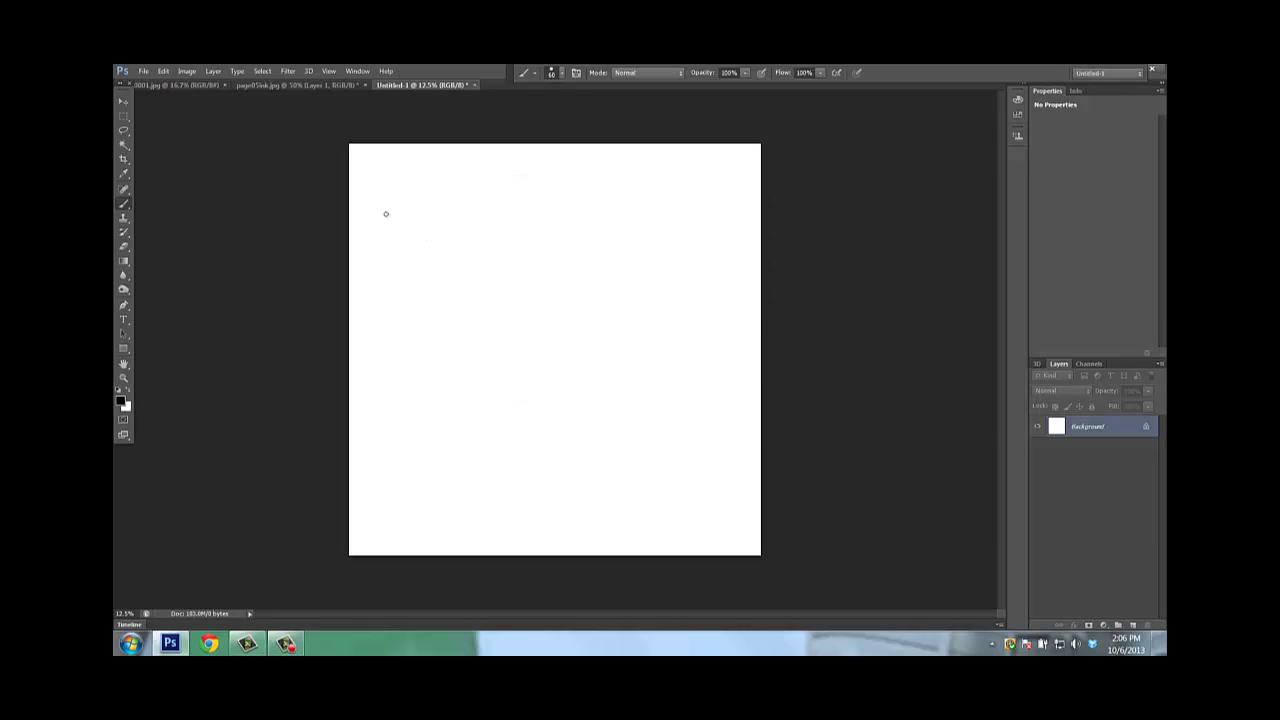
mouse_move(369, 189)
mouse_down()
mouse_move(383, 209)
mouse_move(366, 215)
mouse_up()
mouse_move(403, 186)
mouse_down()
mouse_move(397, 197)
mouse_move(394, 186)
mouse_move(438, 176)
mouse_move(456, 155)
mouse_up()
drag(378, 231, 511, 148)
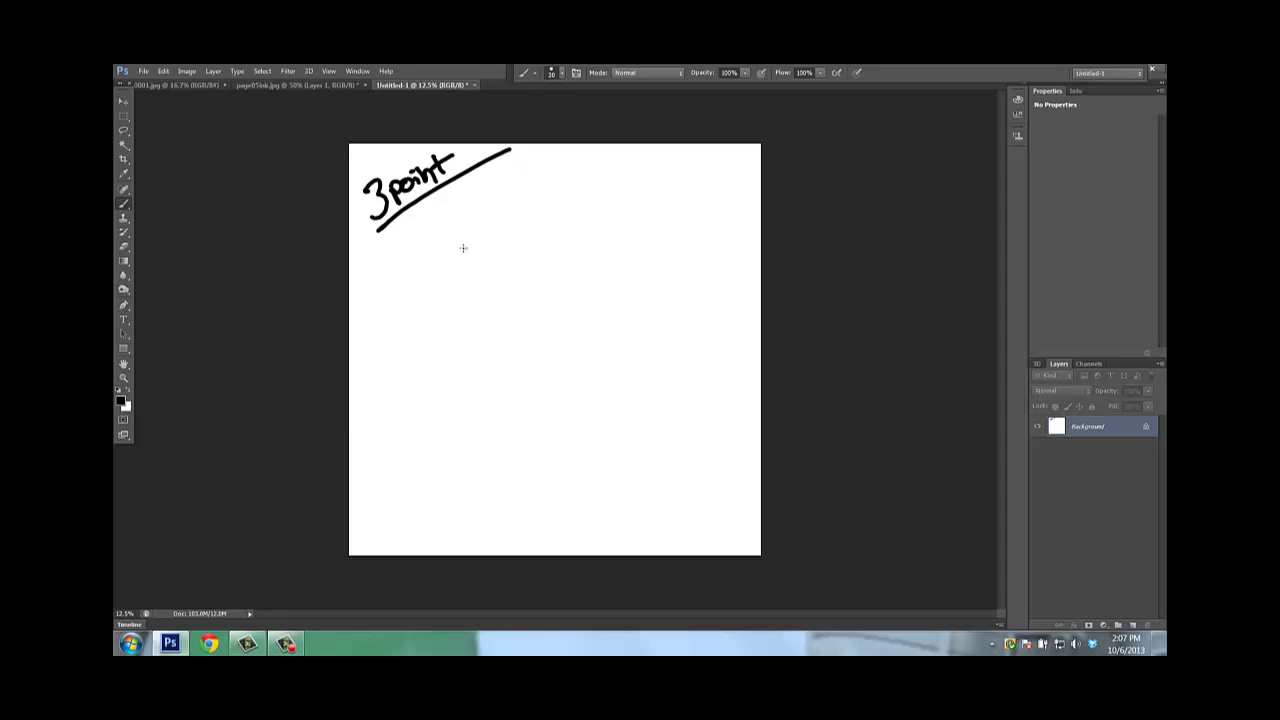
- Draw a black horizon line across the canvas below the title, and mark a dark grey (#282828) X near each end as vanishing points
drag(351, 279, 776, 276)
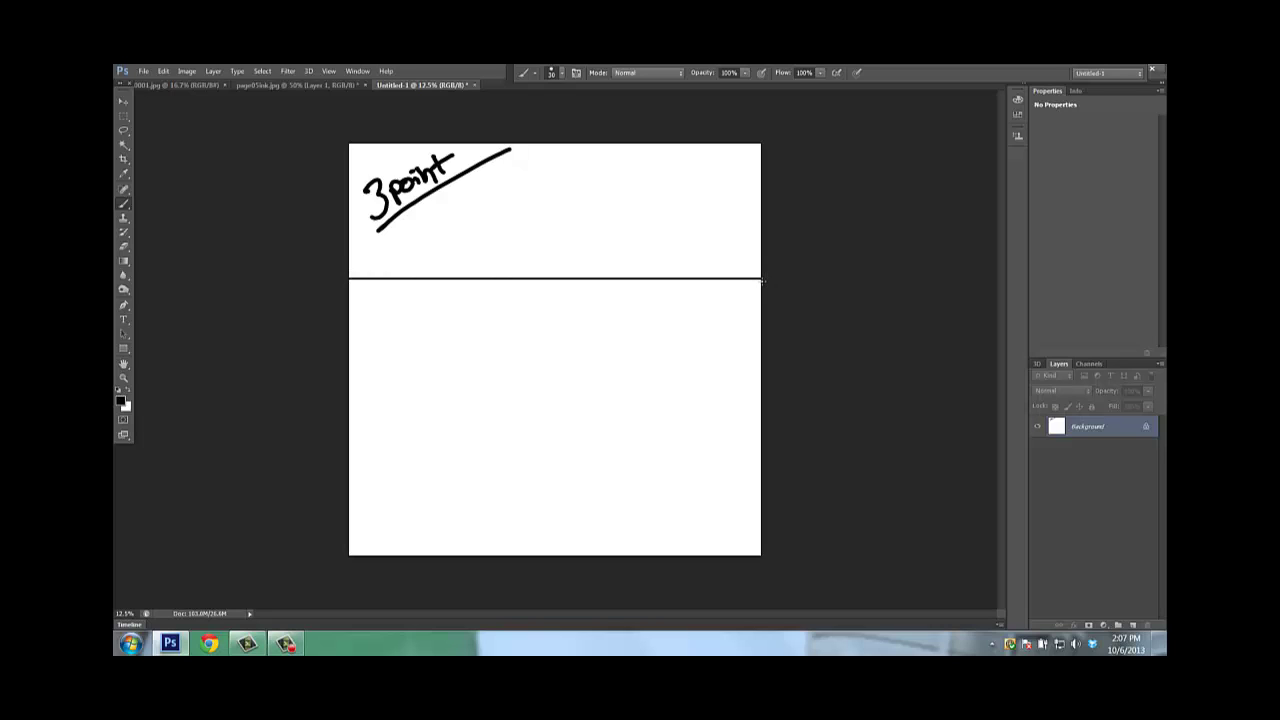
click(121, 401)
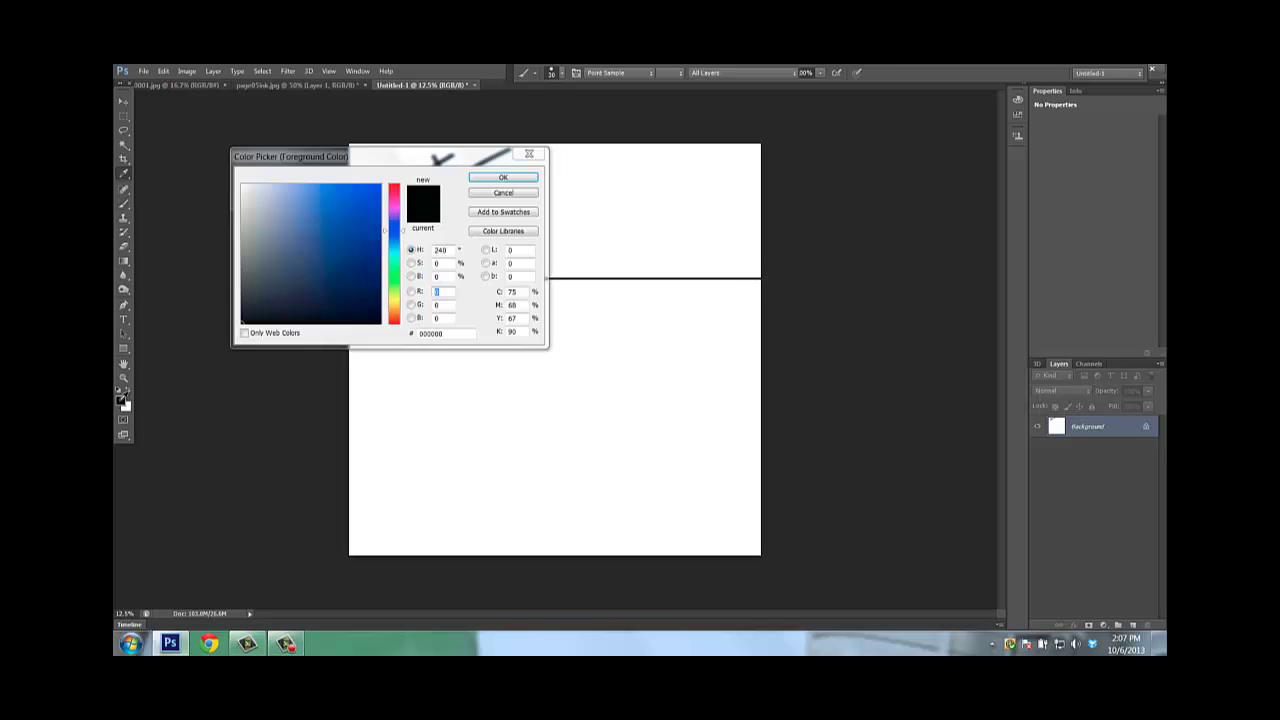
click(503, 180)
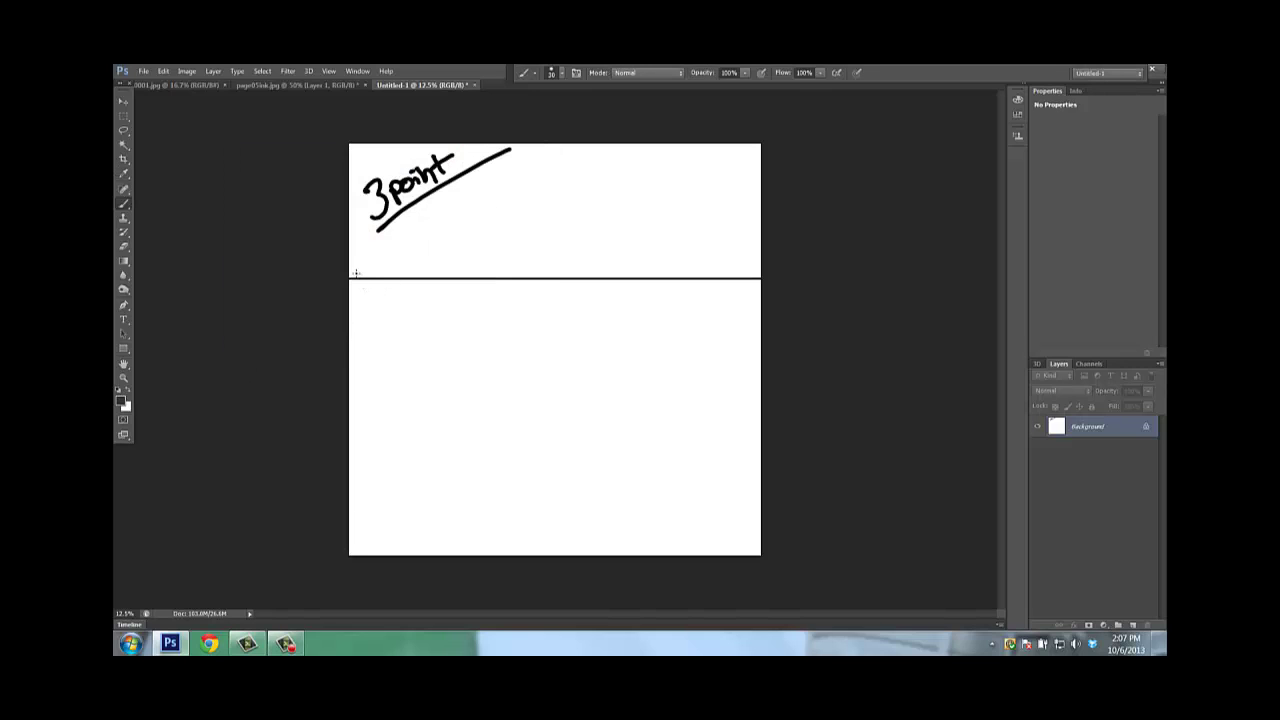
mouse_move(355, 271)
mouse_down()
mouse_move(369, 285)
mouse_move(356, 285)
mouse_up()
mouse_move(740, 270)
mouse_down()
mouse_move(754, 286)
mouse_move(740, 286)
mouse_up()
- Set the foreground color to bright blue and draw a tall vertical line crossing the horizon toward the left vanishing point
click(123, 402)
click(391, 226)
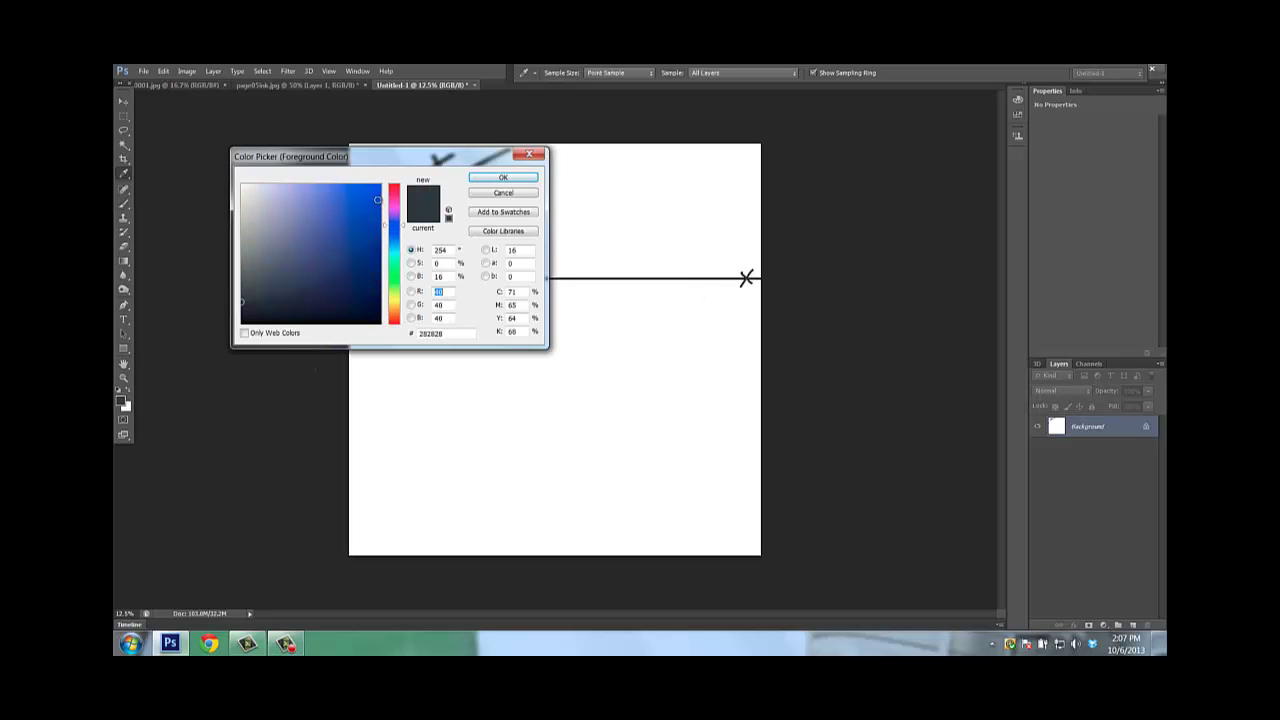
click(503, 177)
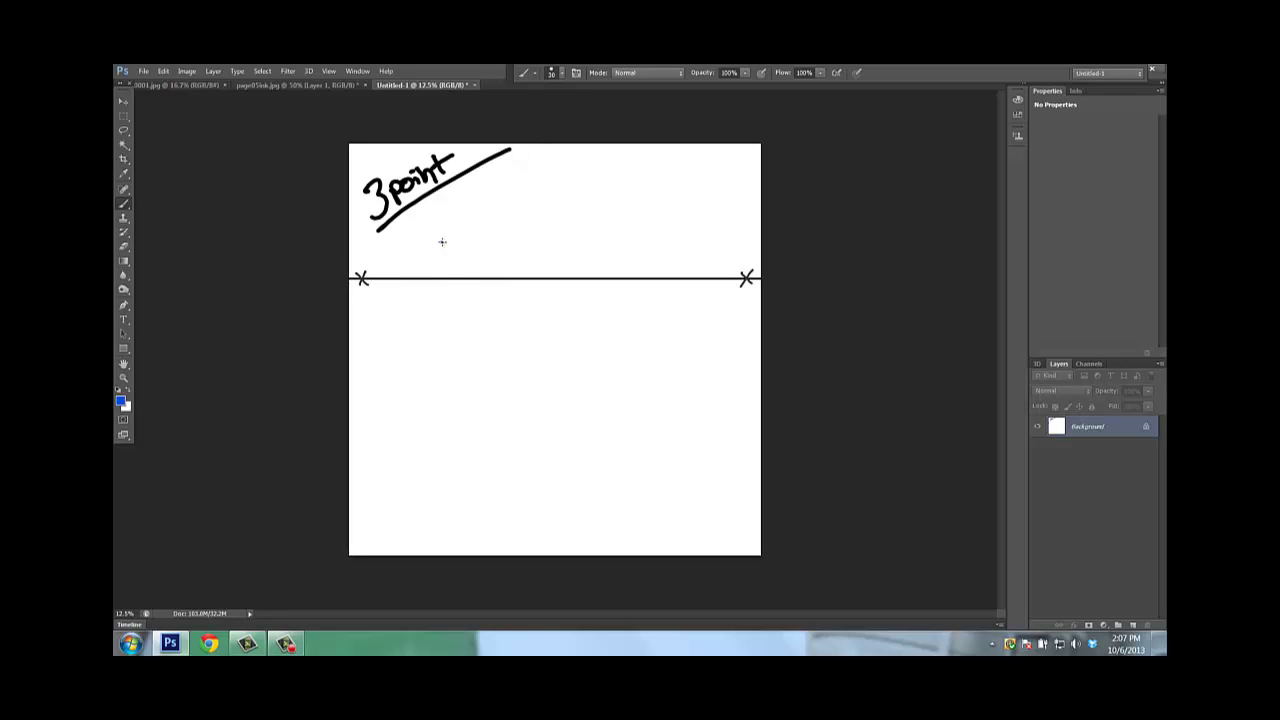
drag(442, 241, 442, 400)
drag(639, 357, 640, 458)
mouse_move(546, 538)
mouse_down()
mouse_move(558, 550)
mouse_move(546, 550)
mouse_up()
key(ctrl+alt+z)
key(ctrl+alt+z)
key(ctrl+alt+z)
- Draw a short blue vertical below the horizon's middle, mark a third vanishing point at the canvas bottom, and number the three points 1, 2, 3
drag(569, 317, 570, 396)
drag(536, 541, 536, 552)
drag(358, 255, 360, 260)
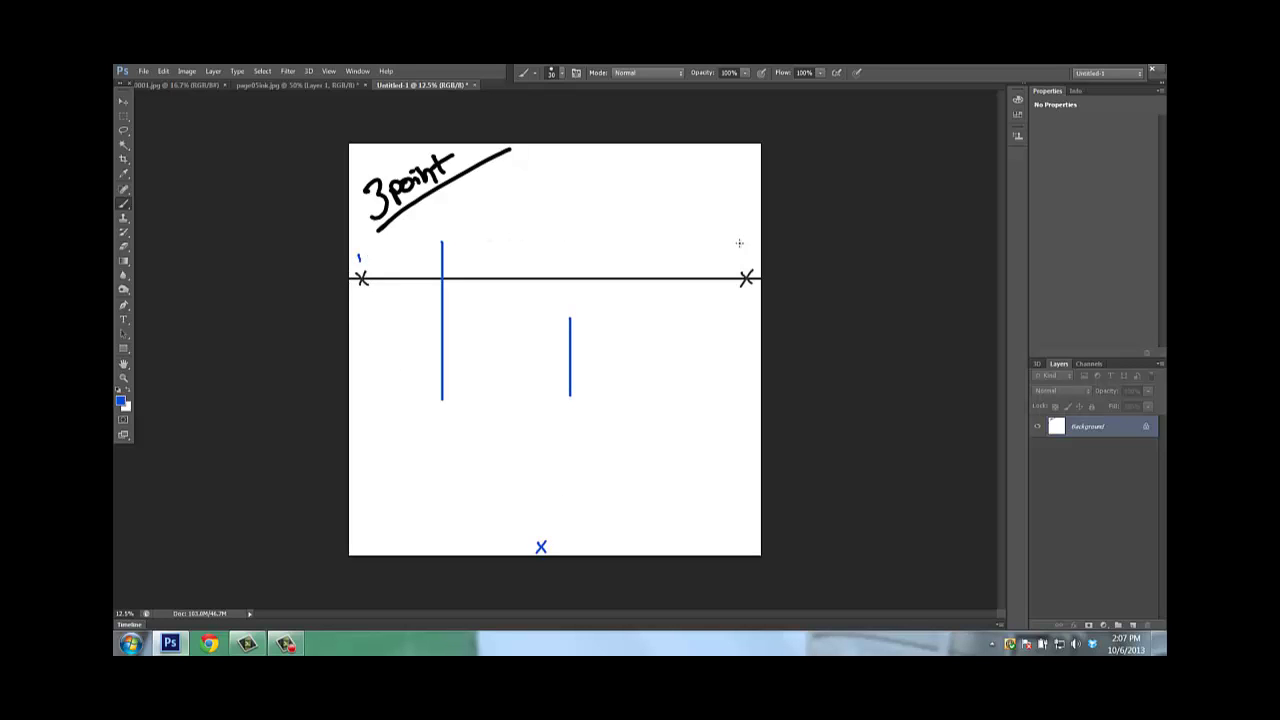
drag(736, 245, 746, 253)
drag(501, 541, 502, 551)
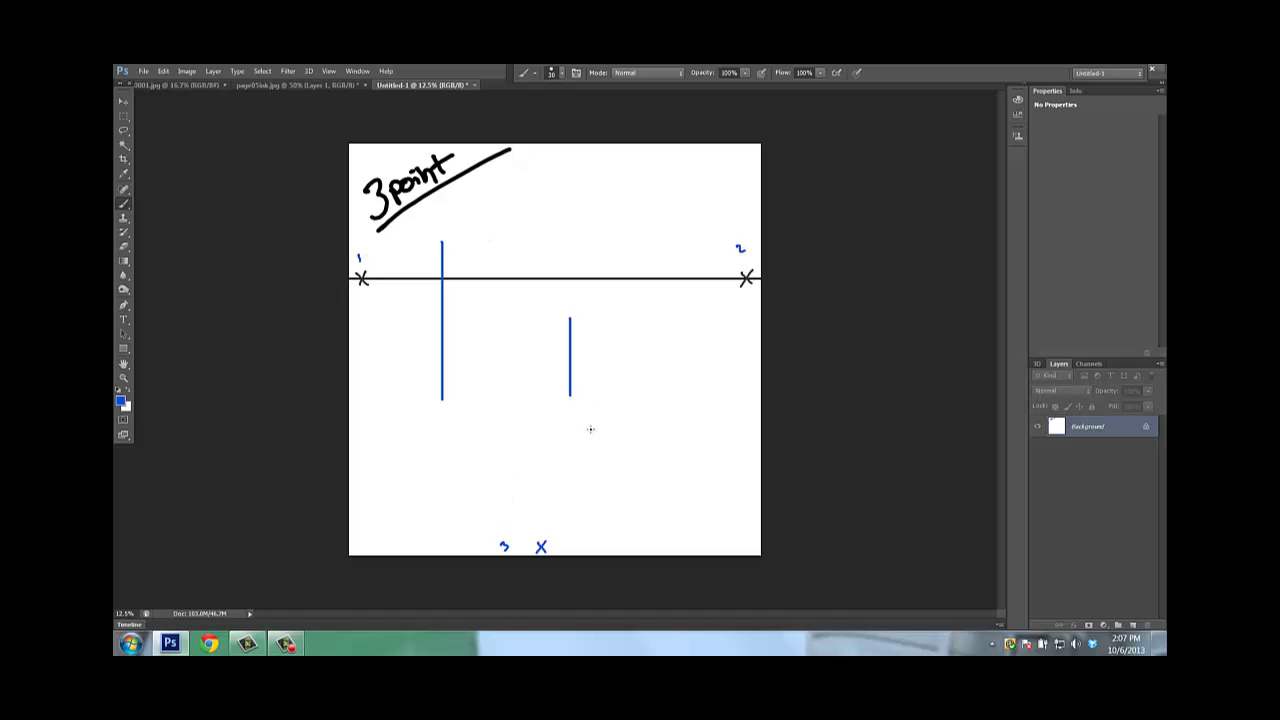
- Extend the central vertical down beside point 3 and connect both its ends with straight lines to vanishing points 1 and 2
click(569, 319)
shift+click(736, 281)
shift+click(363, 279)
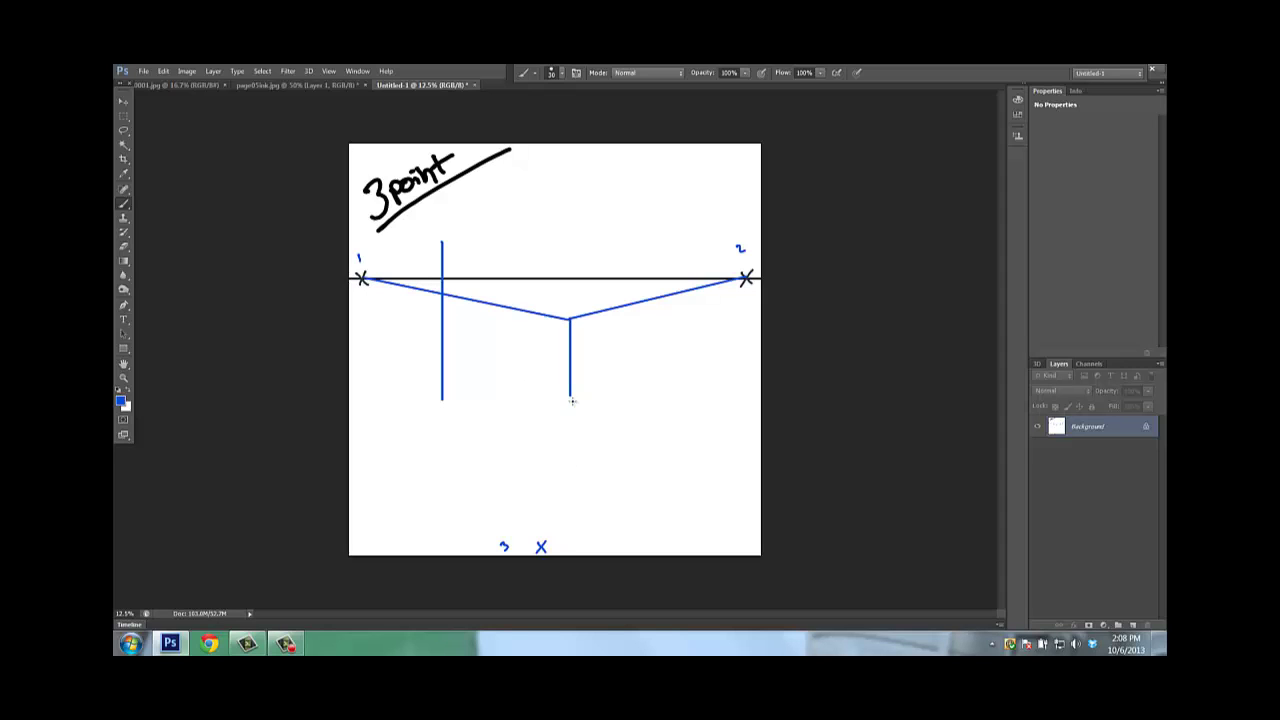
drag(569, 320, 570, 546)
shift+click(746, 278)
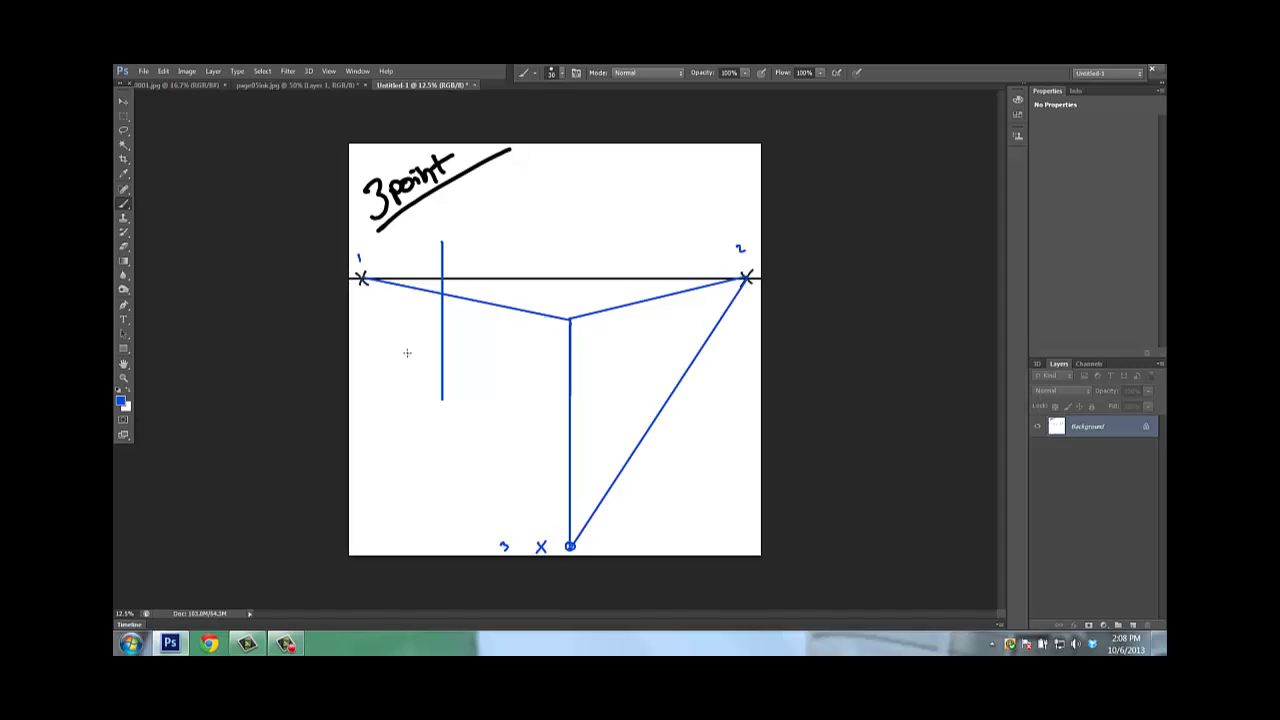
shift+click(362, 279)
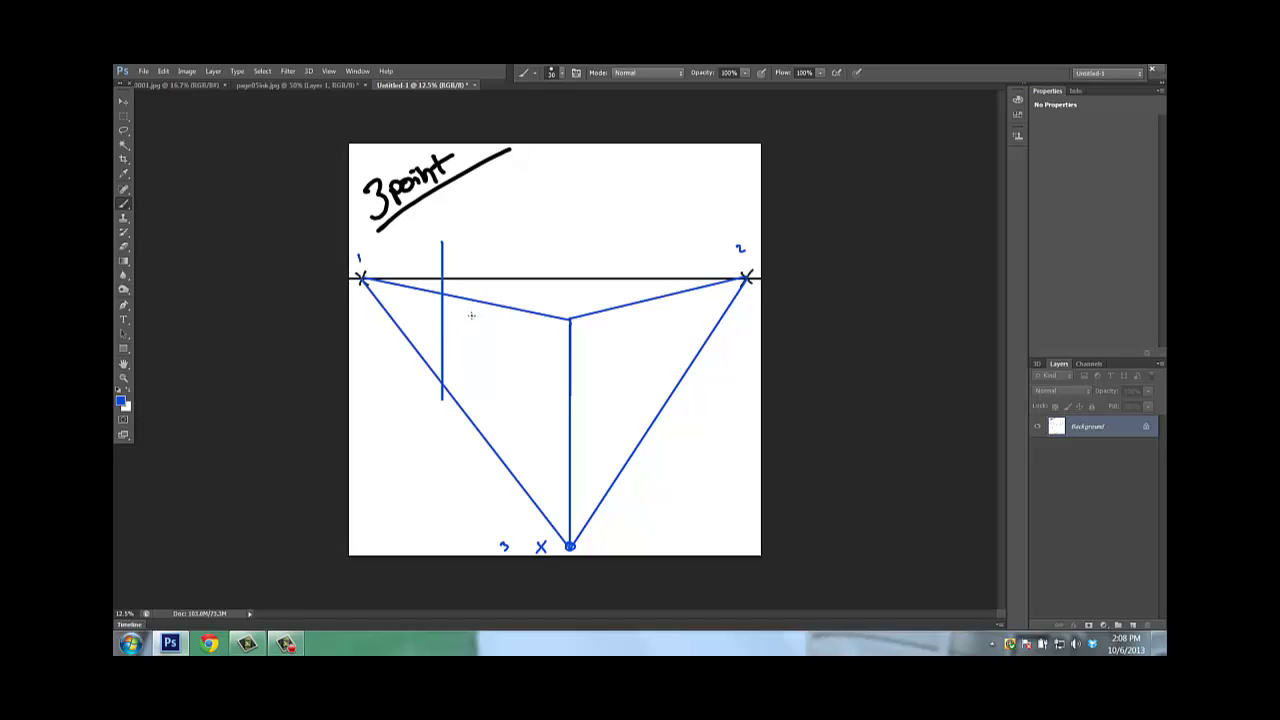
- Draw the box's two outer vertical edges and connect their upper ends to the opposite vanishing points to form the top face
drag(491, 307, 491, 447)
drag(654, 298, 654, 420)
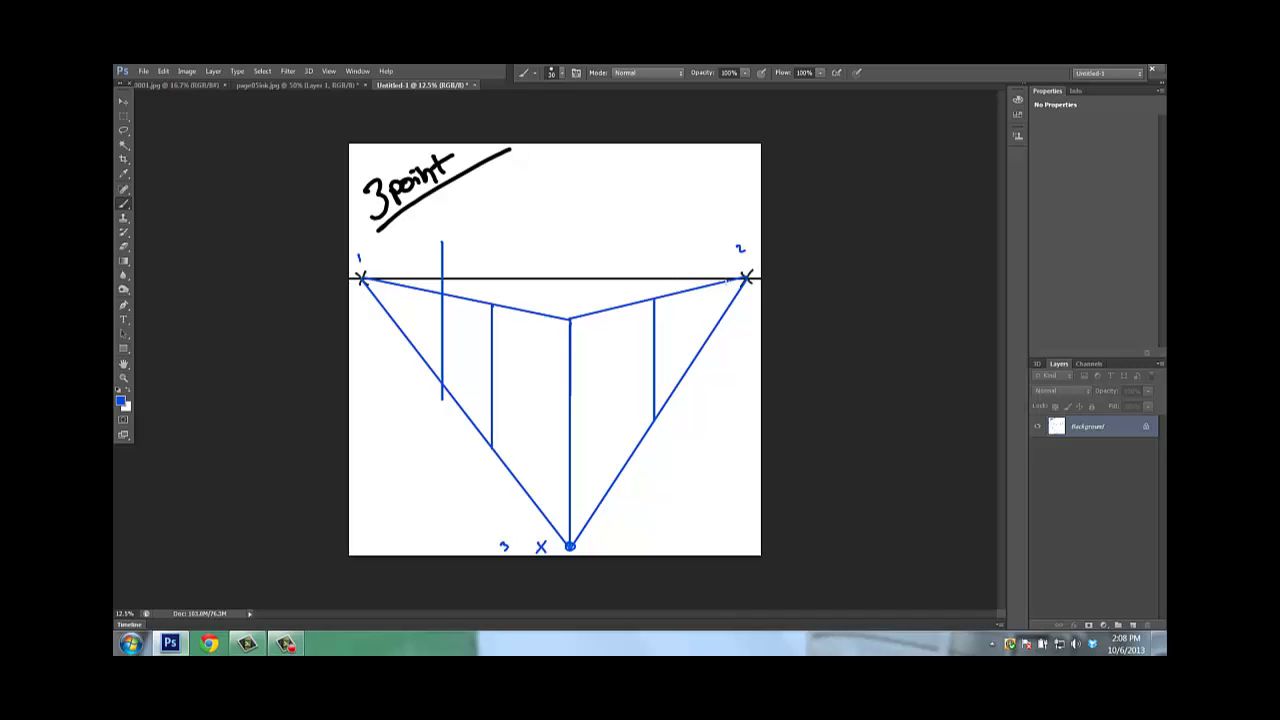
shift+click(494, 304)
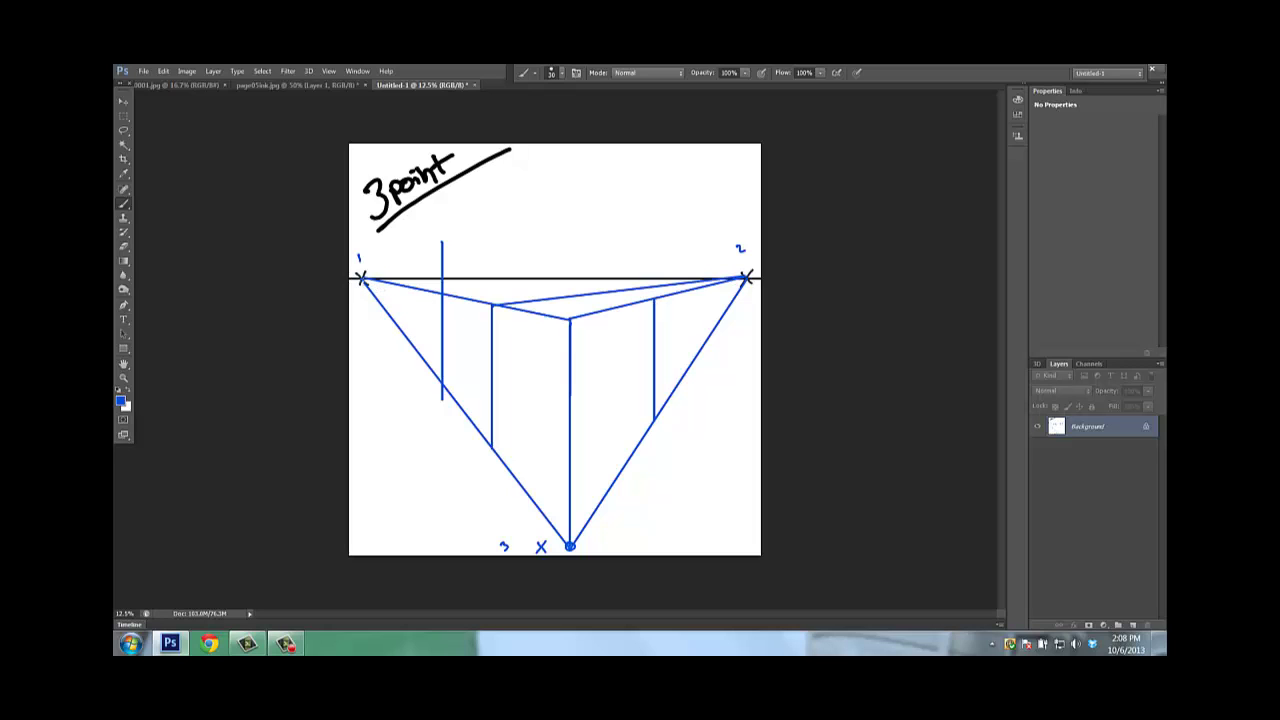
shift+click(364, 280)
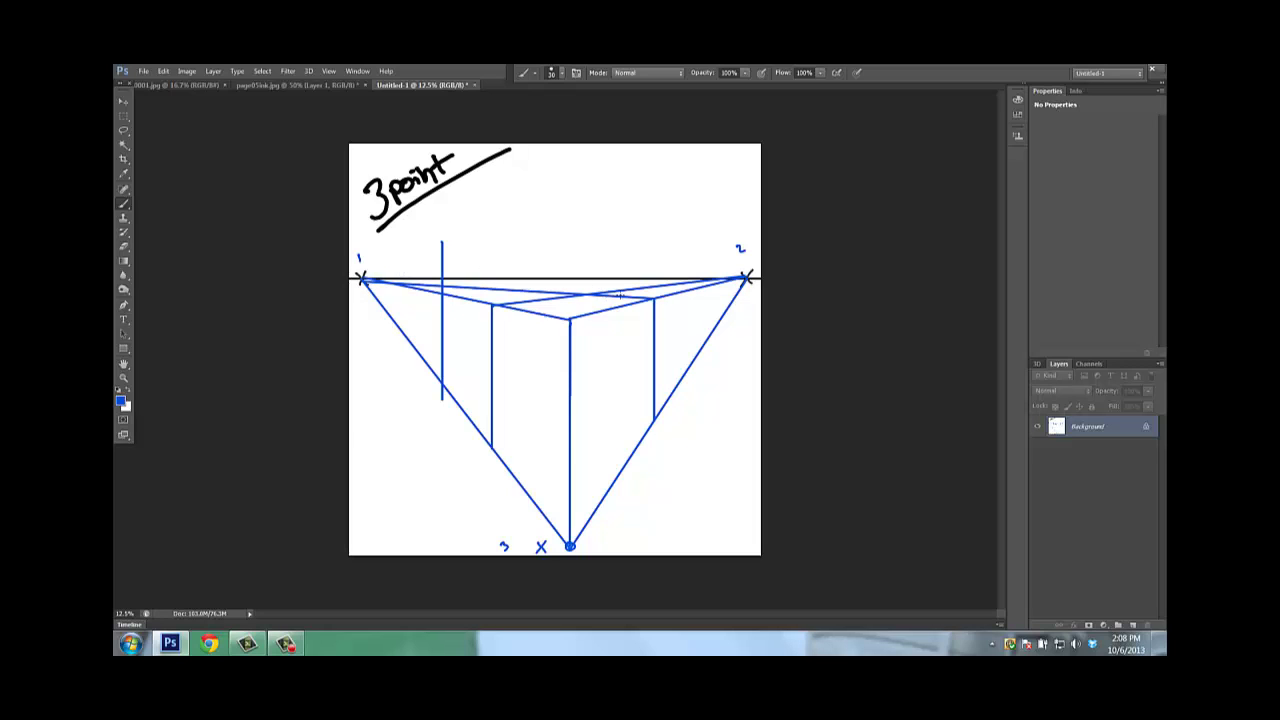
- Erase the construction lines extending beyond the box toward vanishing points 1 and 2 with an enlarged Eraser
key(e)
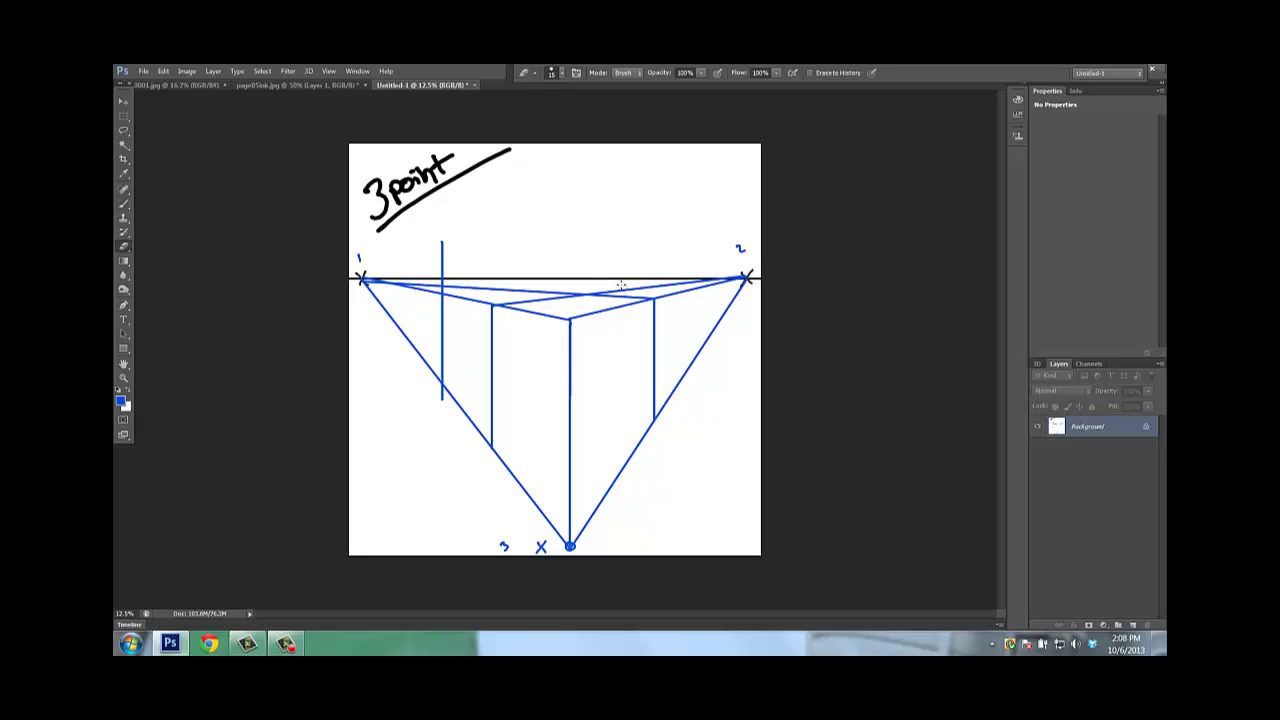
key(p)
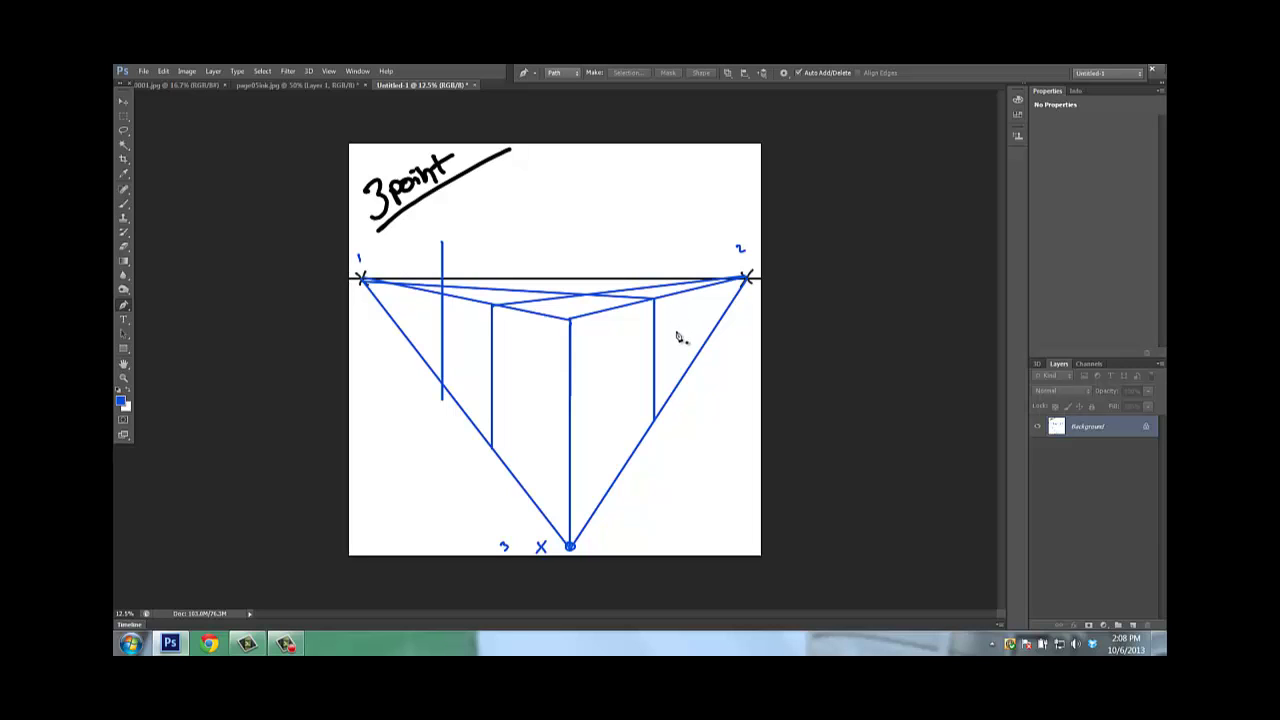
key(e)
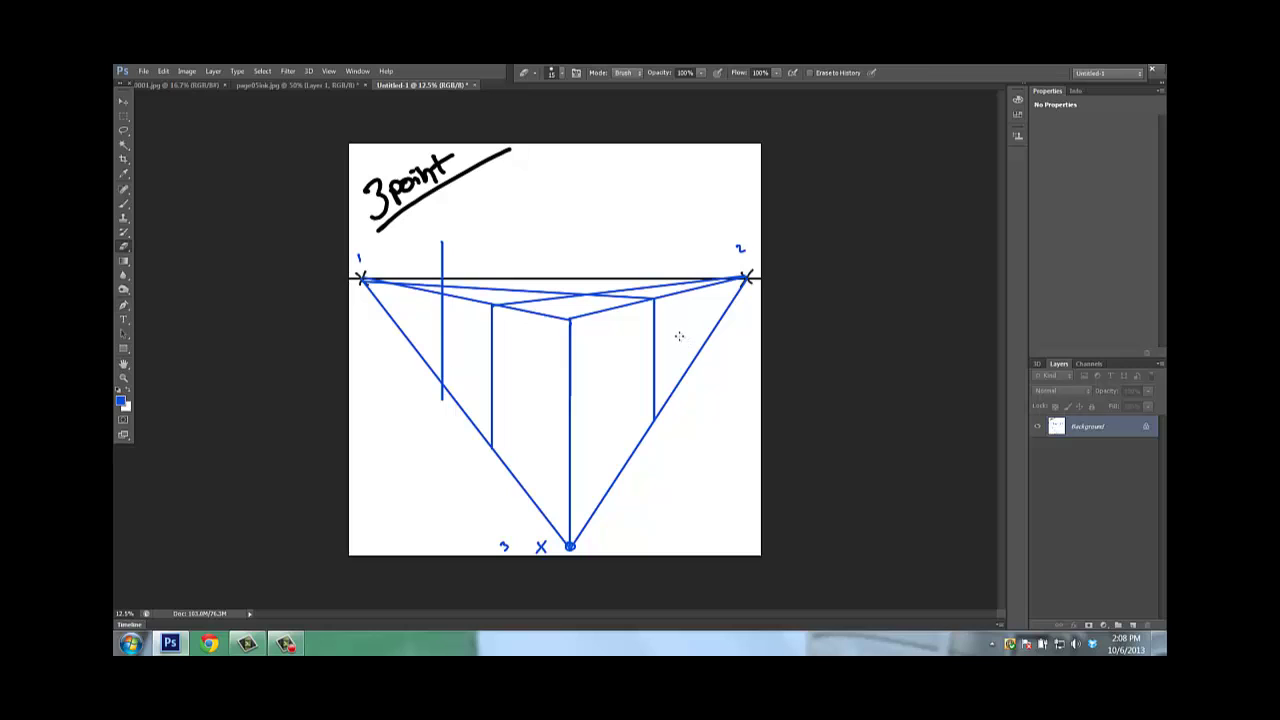
key(bracketright)
drag(658, 416, 745, 281)
drag(657, 298, 732, 280)
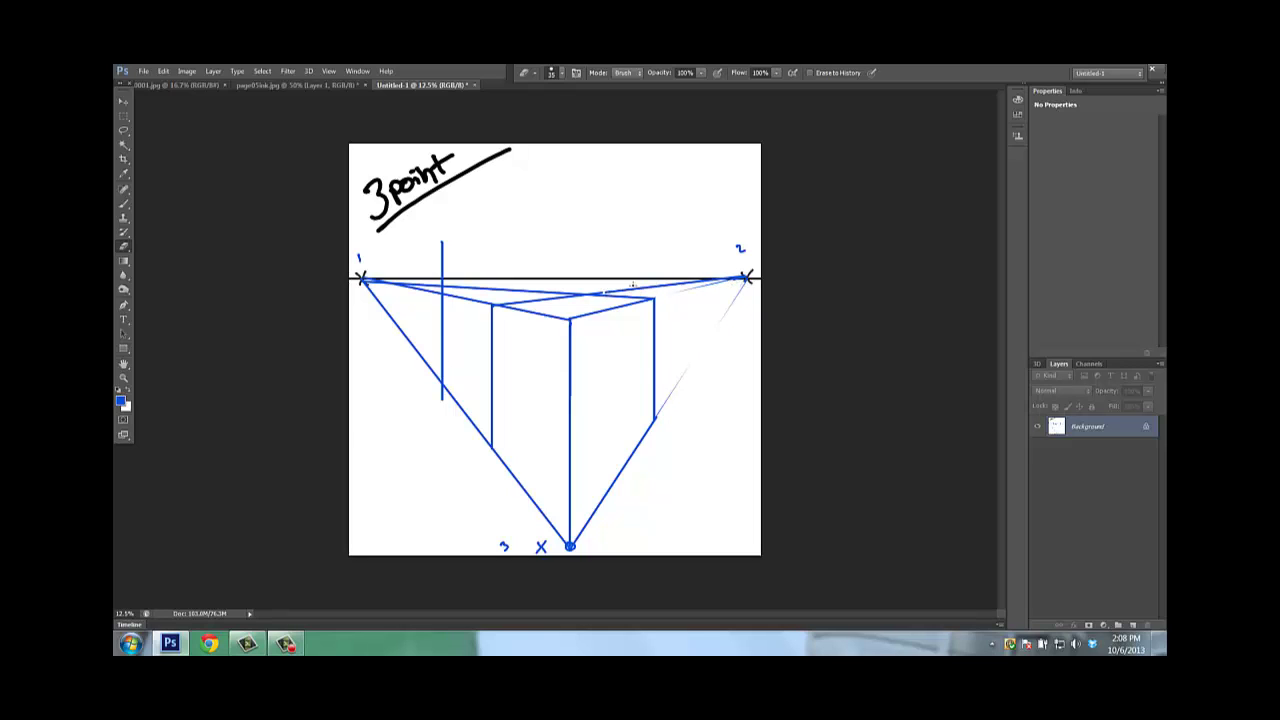
drag(604, 293, 700, 281)
drag(489, 302, 370, 281)
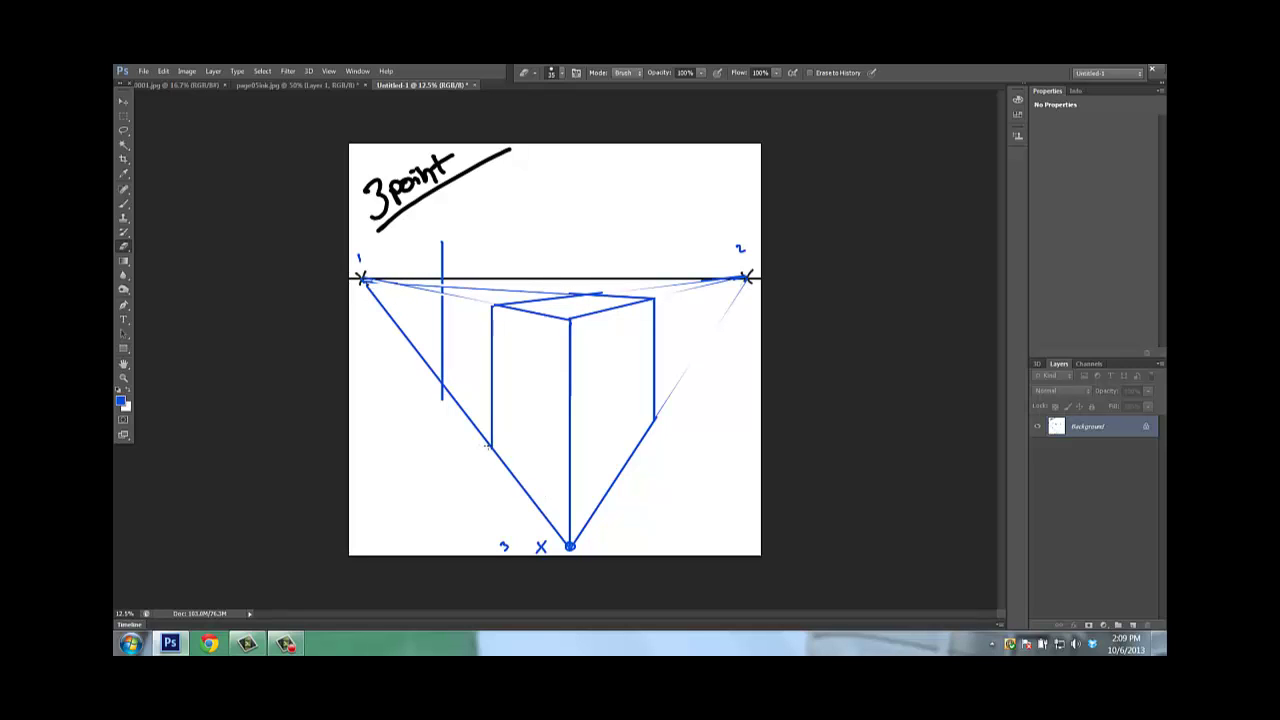
shift+click(484, 444)
shift+click(488, 447)
shift+click(486, 441)
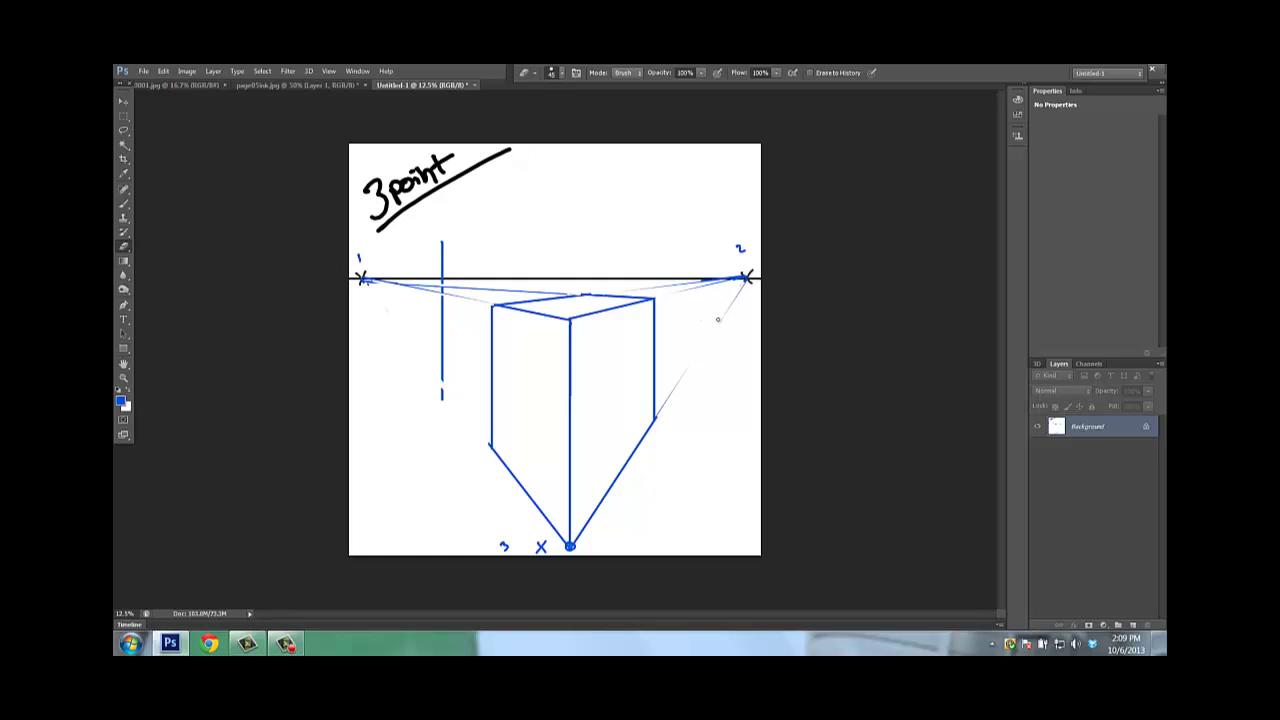
- Draw two lines from vanishing point 2 to the canvas bottom beside the box and add horizontal rungs that get closer together with distance
key(b)
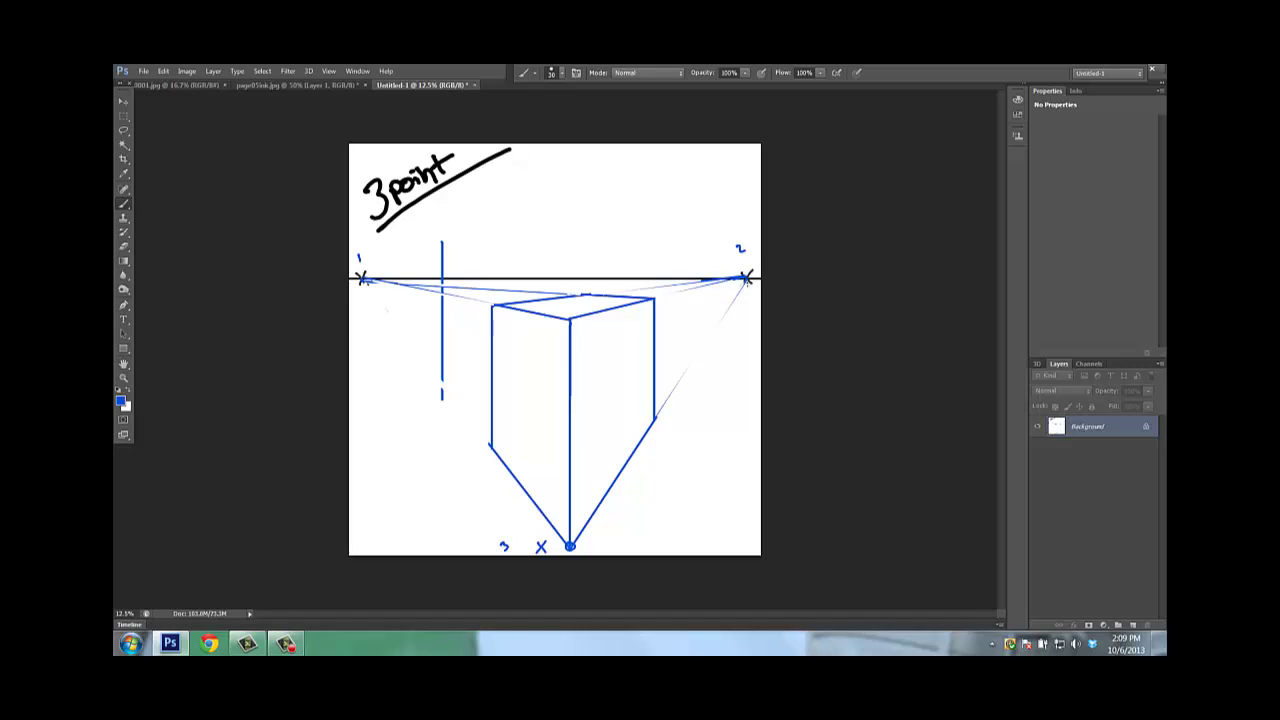
shift+click(570, 546)
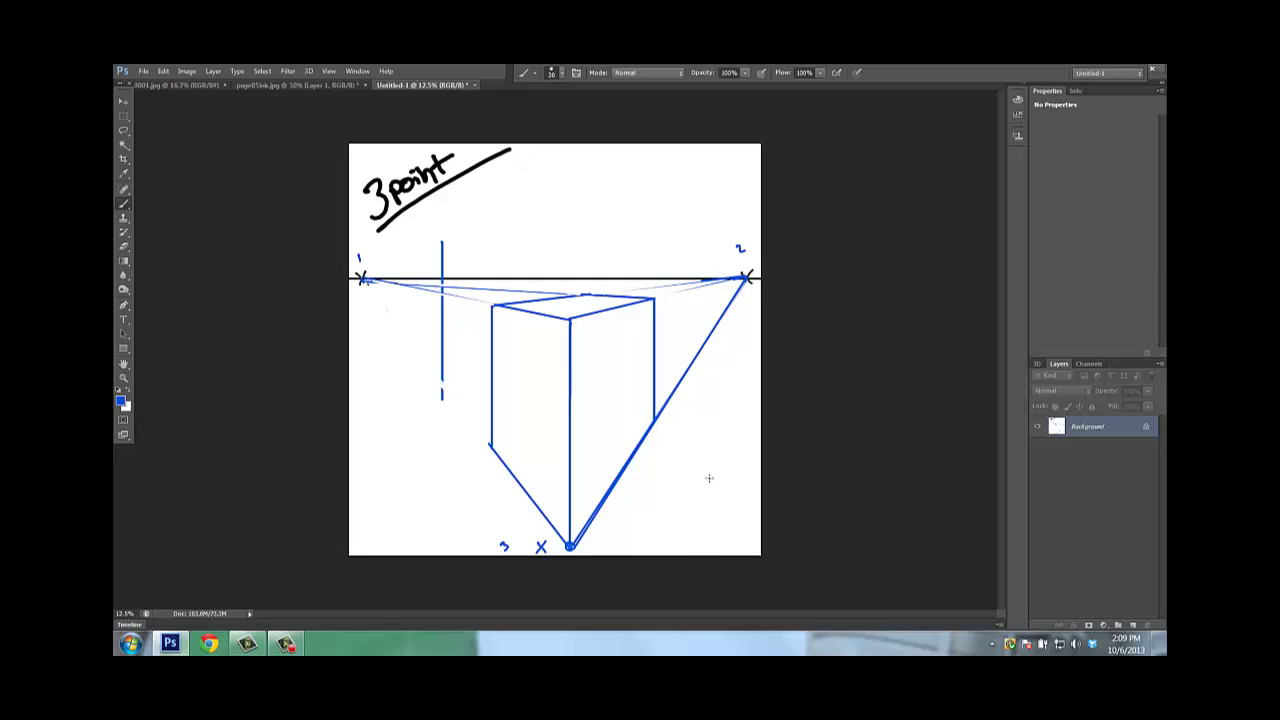
shift+click(684, 551)
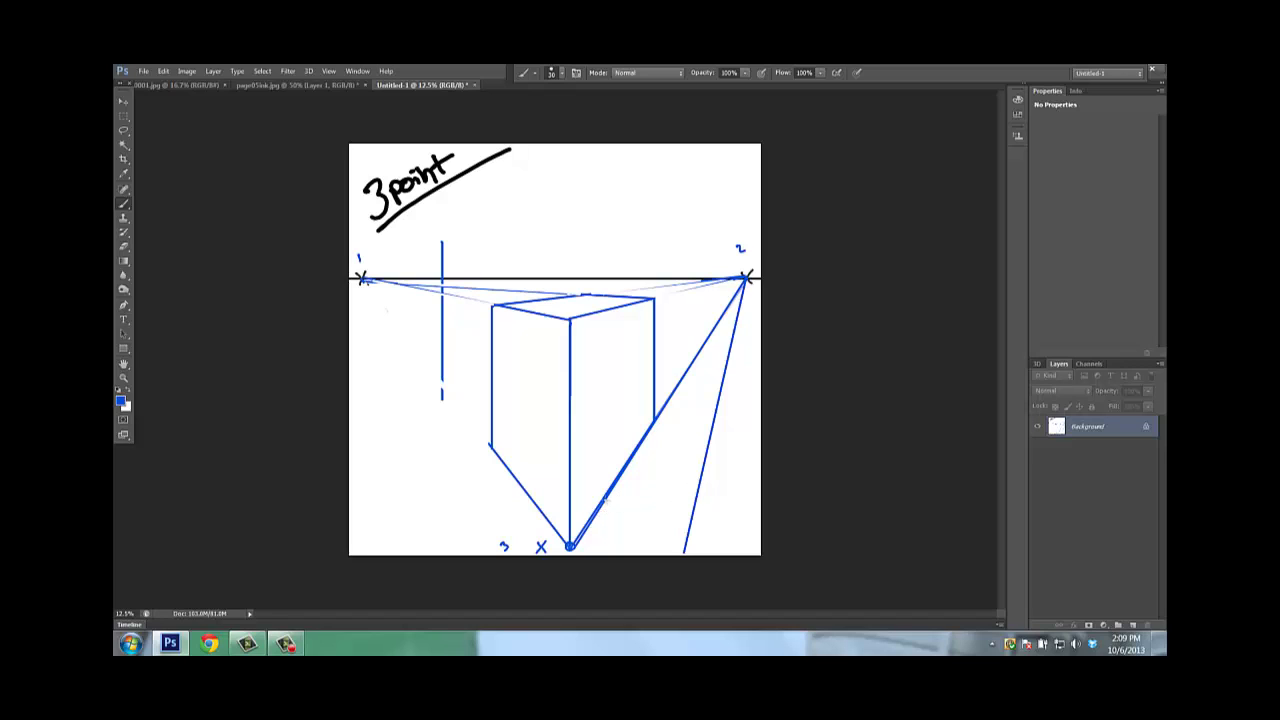
drag(604, 499, 701, 500)
drag(647, 436, 710, 436)
mouse_move(677, 385)
mouse_down()
mouse_move(724, 385)
mouse_move(736, 327)
mouse_up()
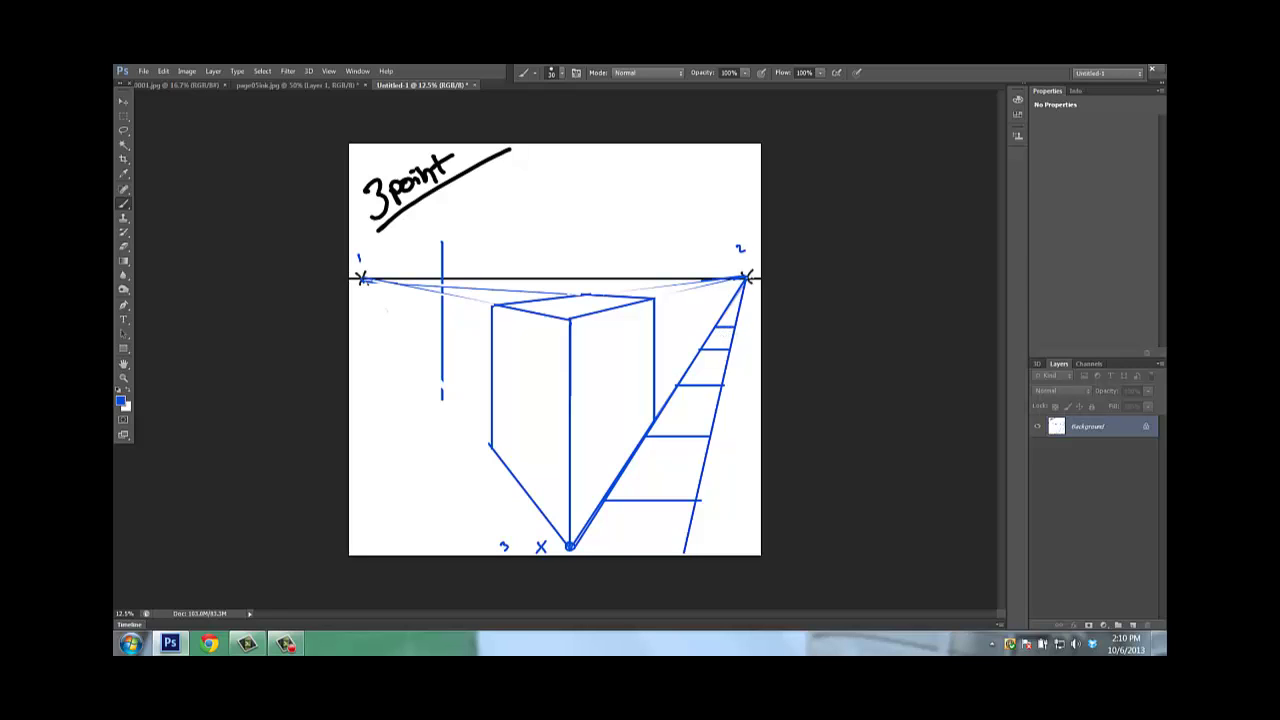
- Draw a large window on the upper part of the box's right face, with its horizontal edges converging on vanishing point 2
shift+click(578, 335)
drag(579, 334, 580, 406)
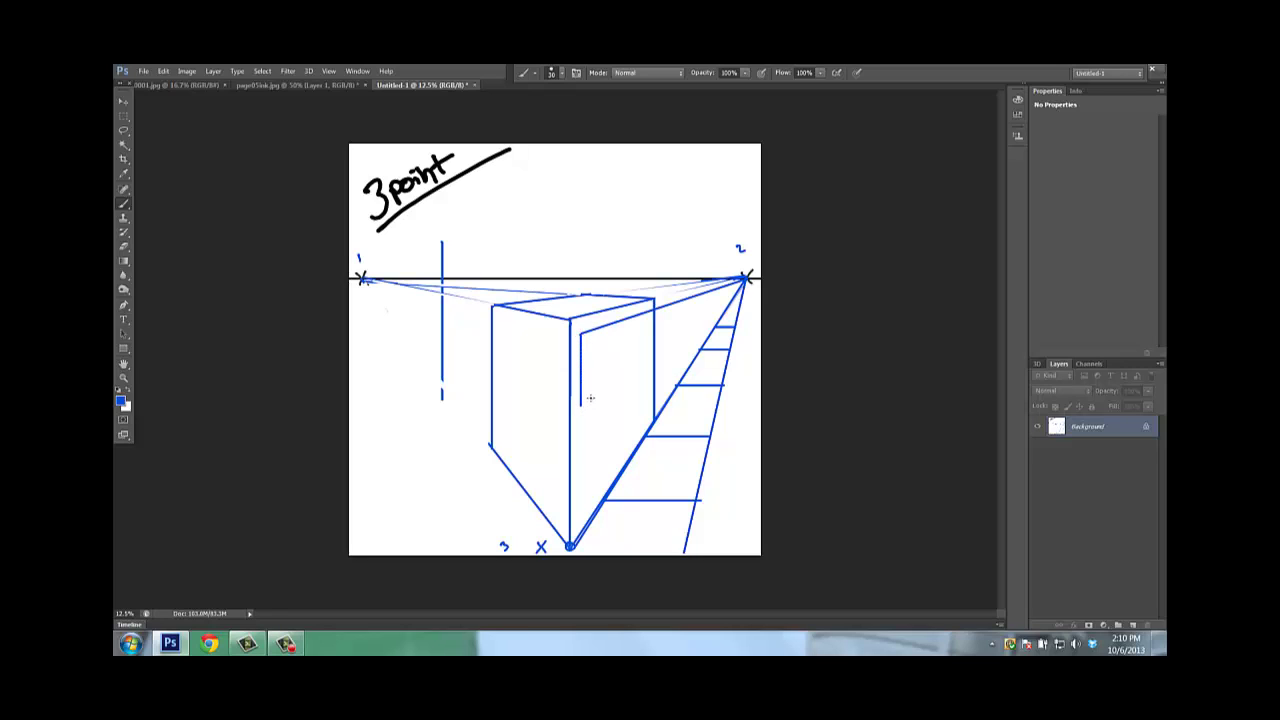
shift+click(745, 278)
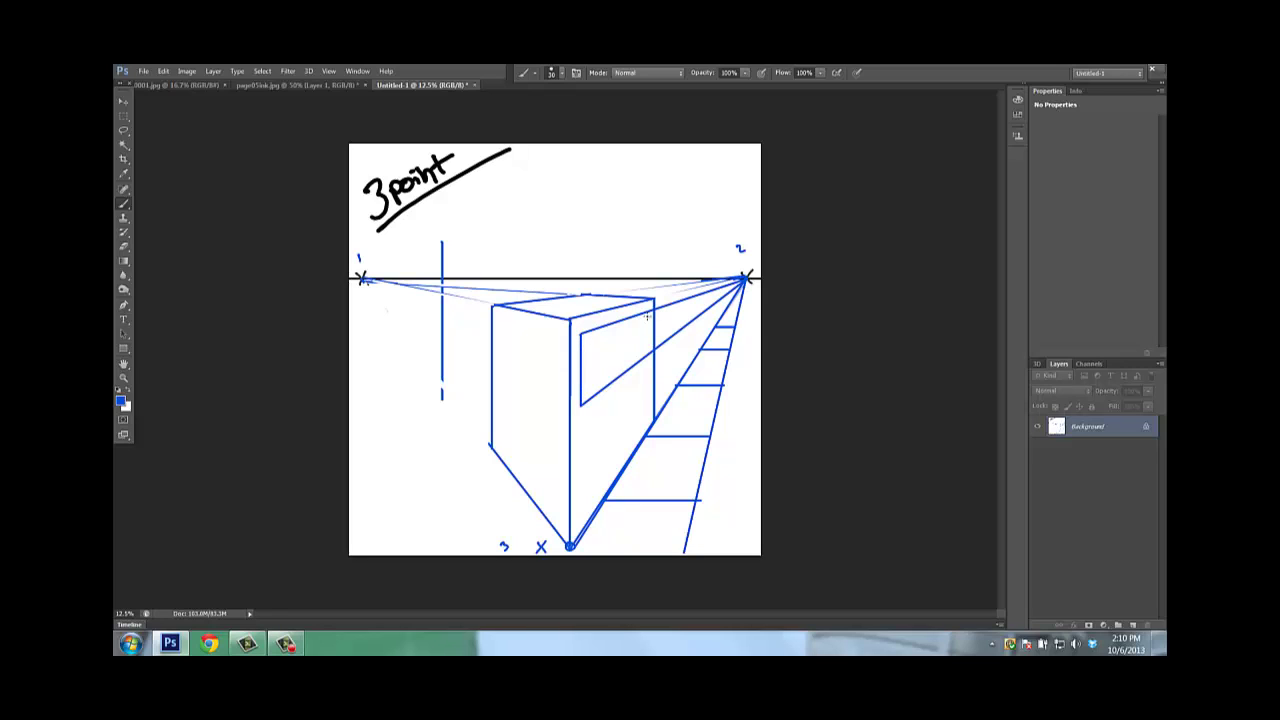
drag(639, 317, 641, 362)
- Outline a lower panel on the box's right face converging on vanishing point 2 and divide it with vertical strokes
drag(586, 415, 592, 512)
shift+click(586, 415)
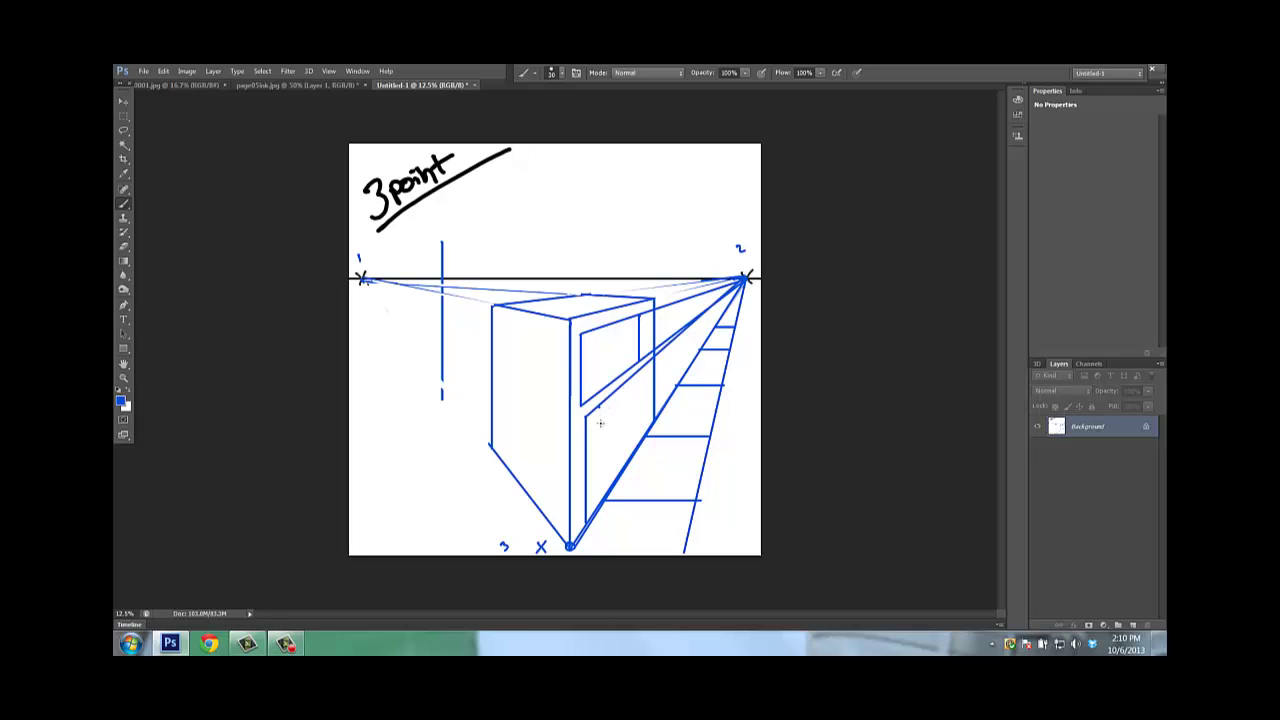
drag(599, 408, 601, 497)
drag(611, 400, 613, 480)
drag(619, 391, 623, 468)
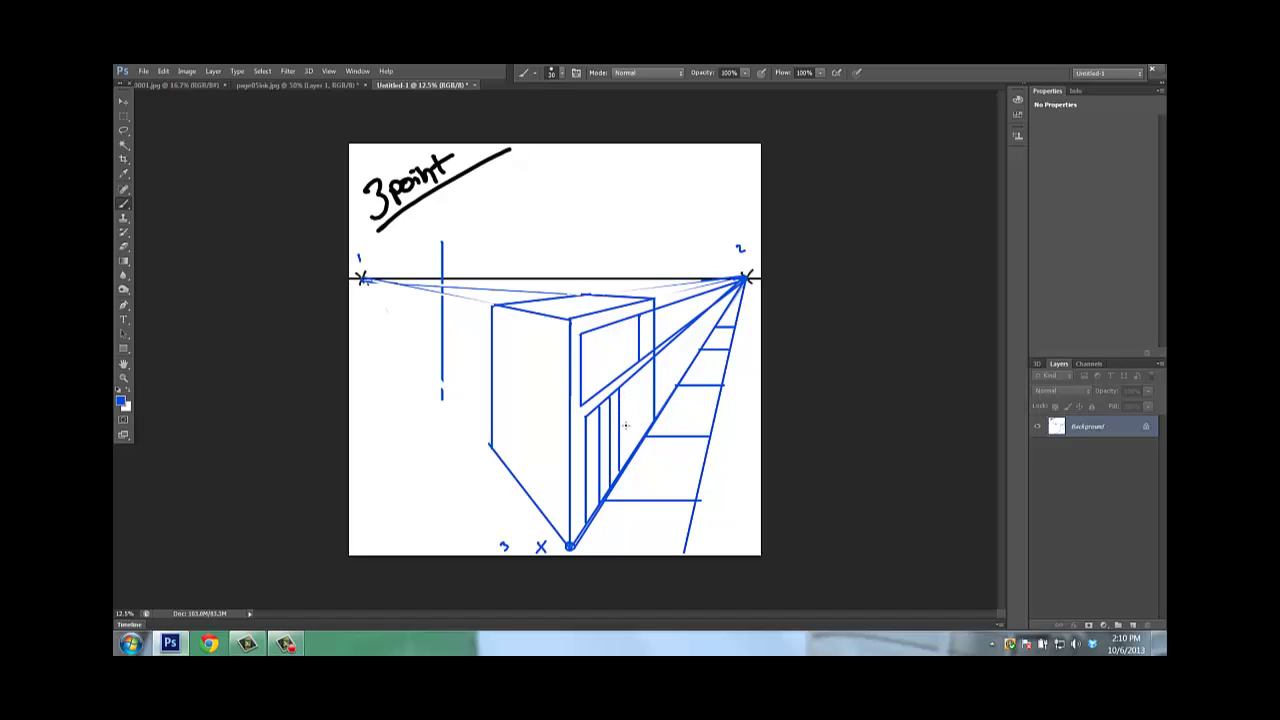
drag(635, 406, 636, 451)
- Add a panel with vertical dividers to the left face, aligned to point 1, and split the right face's upper window with a line to point 2
shift+click(562, 334)
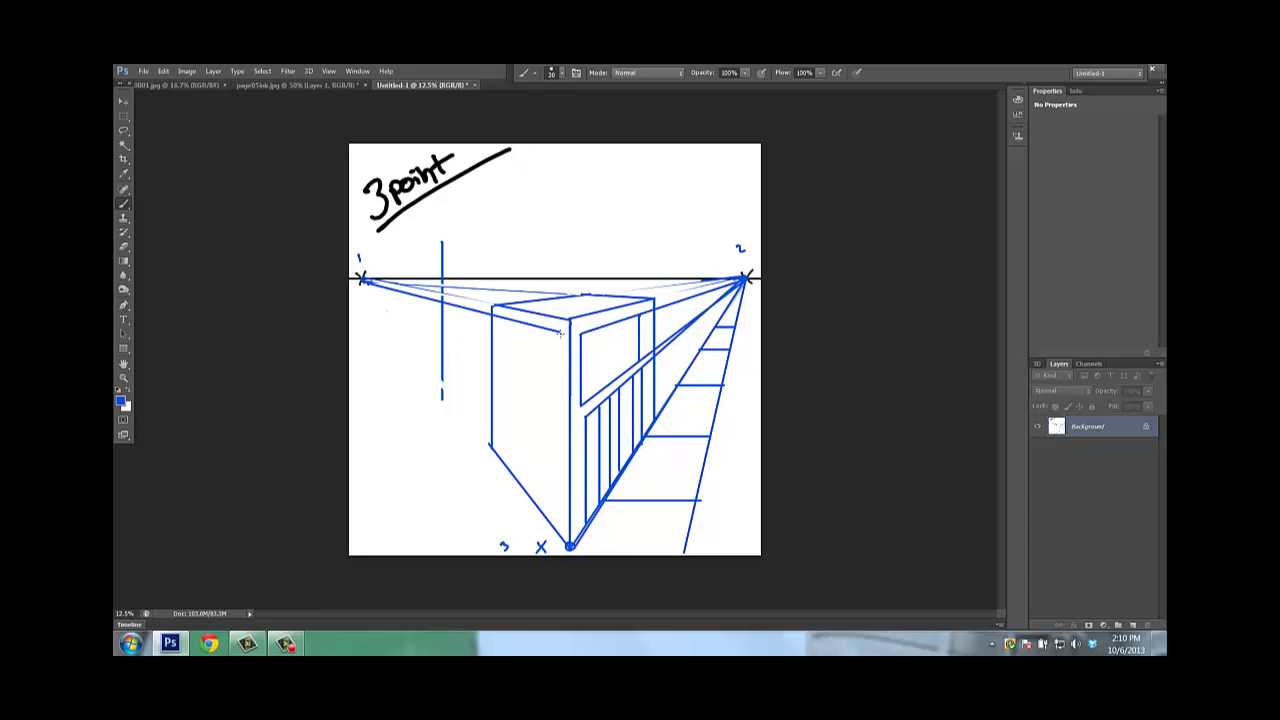
drag(560, 336, 558, 466)
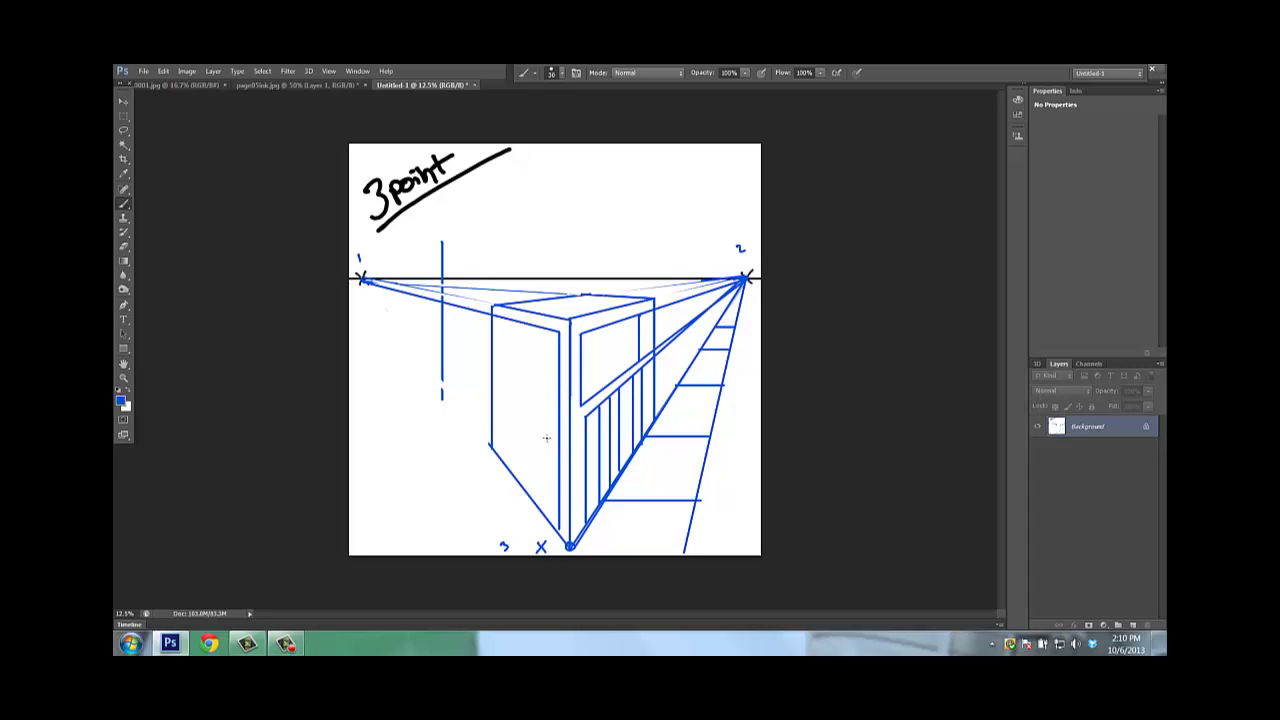
drag(499, 330, 500, 445)
drag(509, 322, 512, 468)
drag(525, 325, 526, 490)
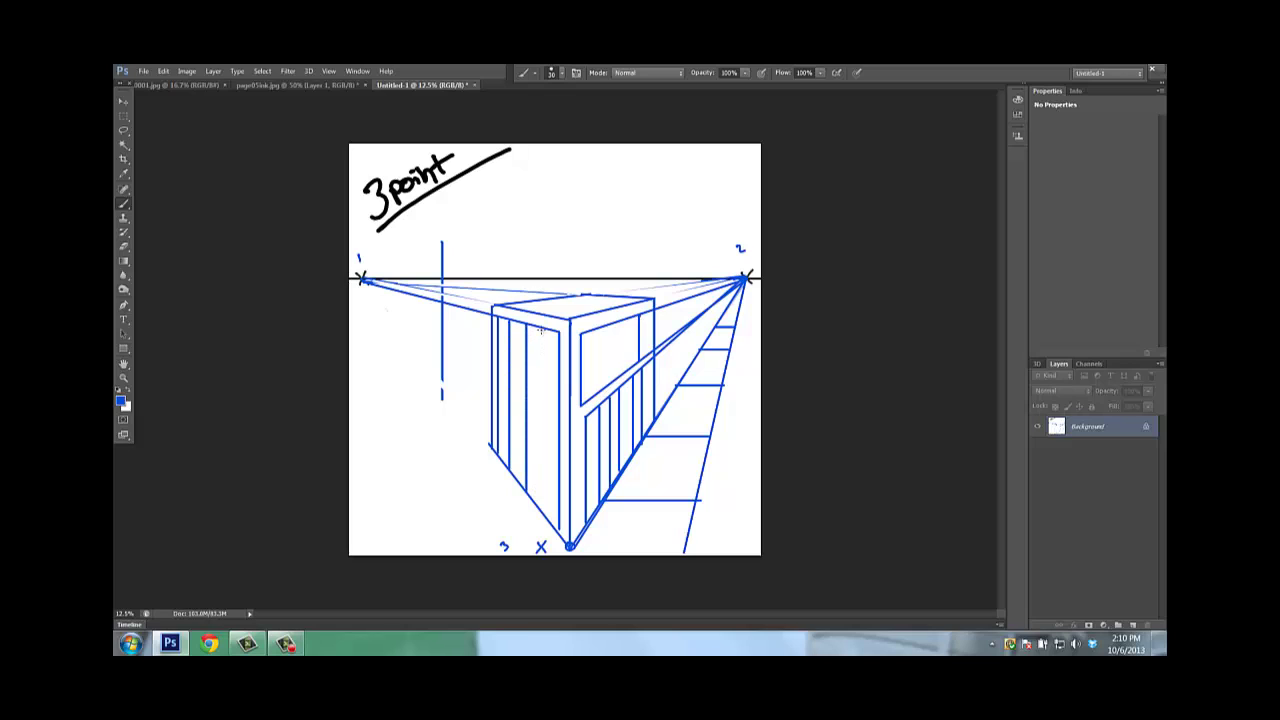
drag(541, 324, 550, 513)
drag(583, 364, 734, 284)
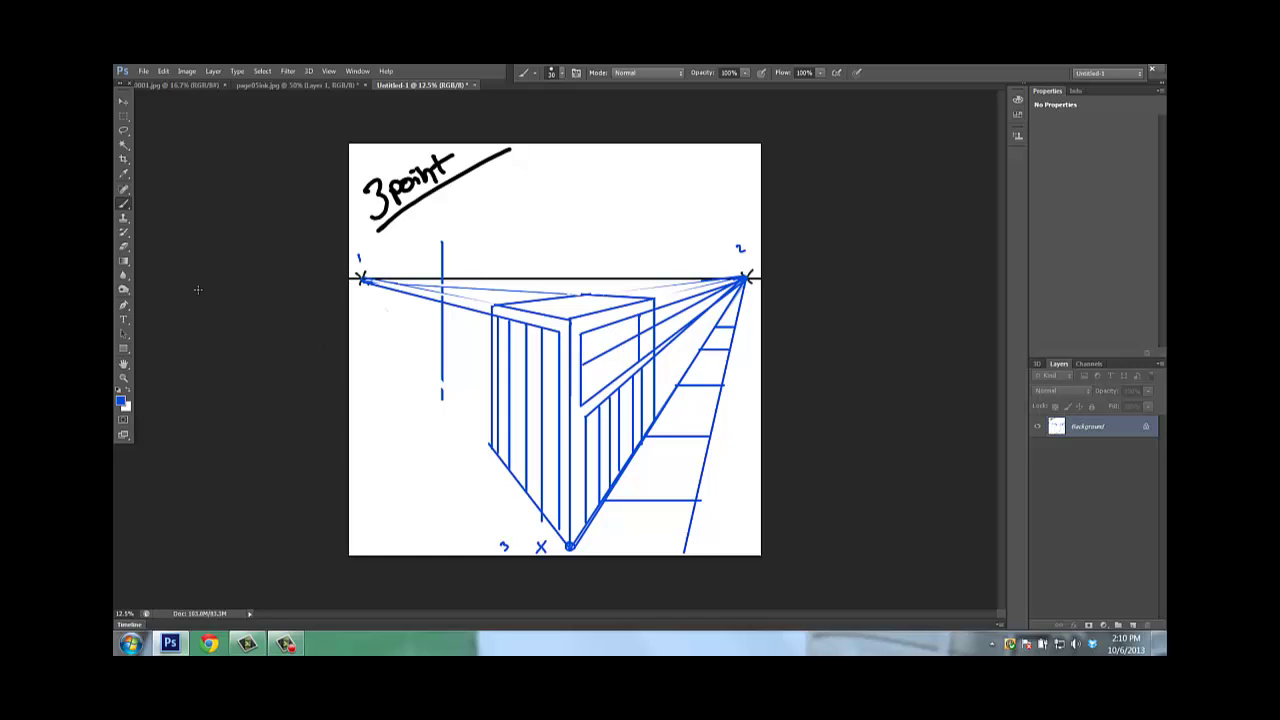
- Select the whole perspective drawing below the "3 point" title with the Rectangular Marquee and cut it from the canvas
click(124, 116)
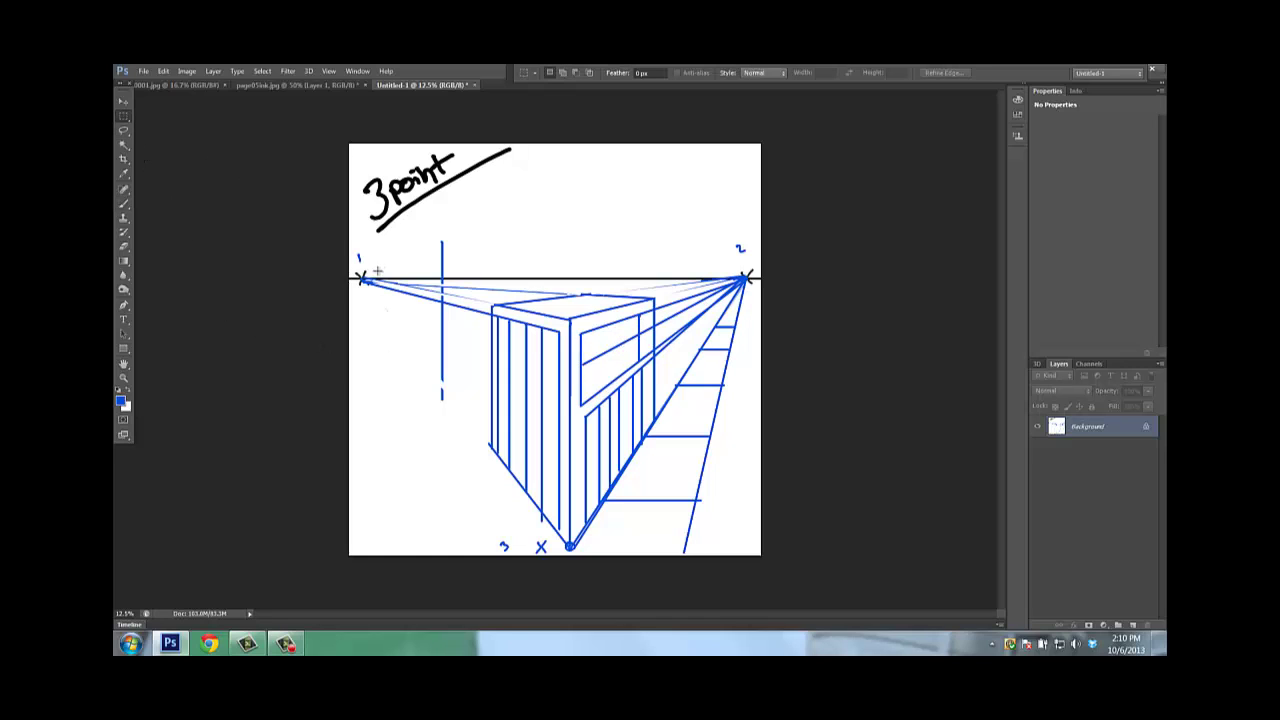
drag(352, 243, 824, 535)
click(163, 71)
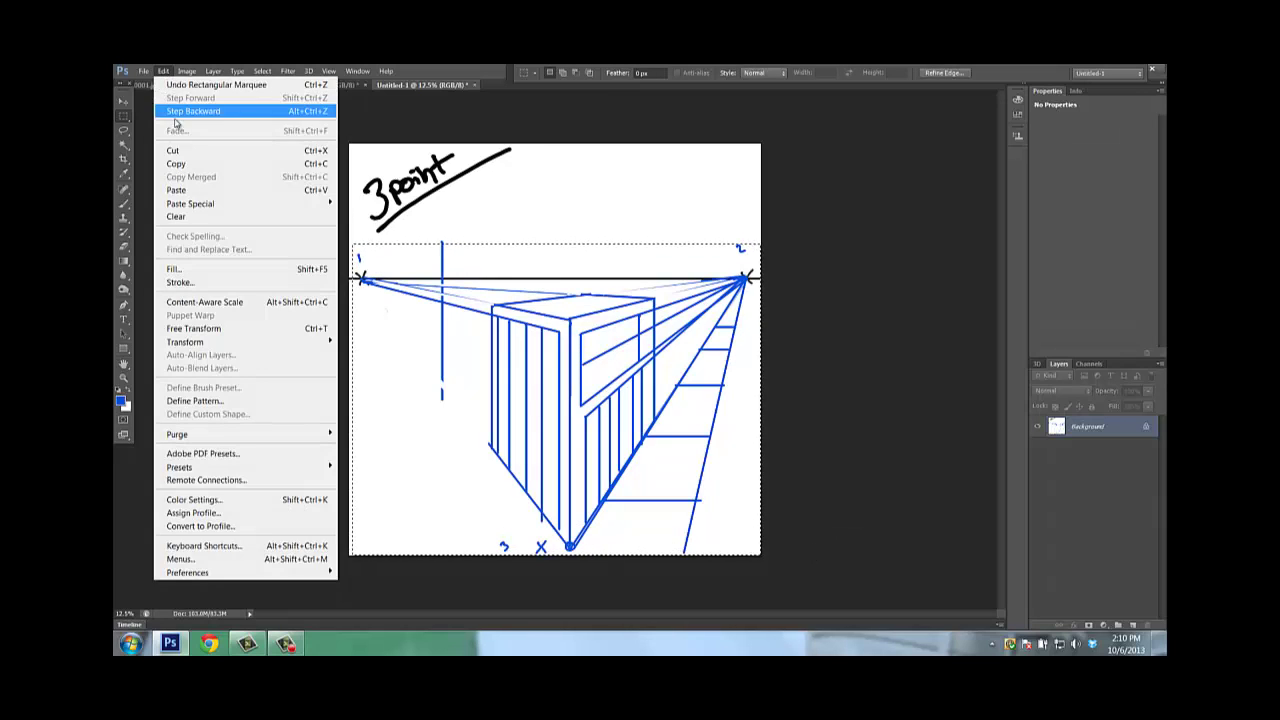
click(176, 152)
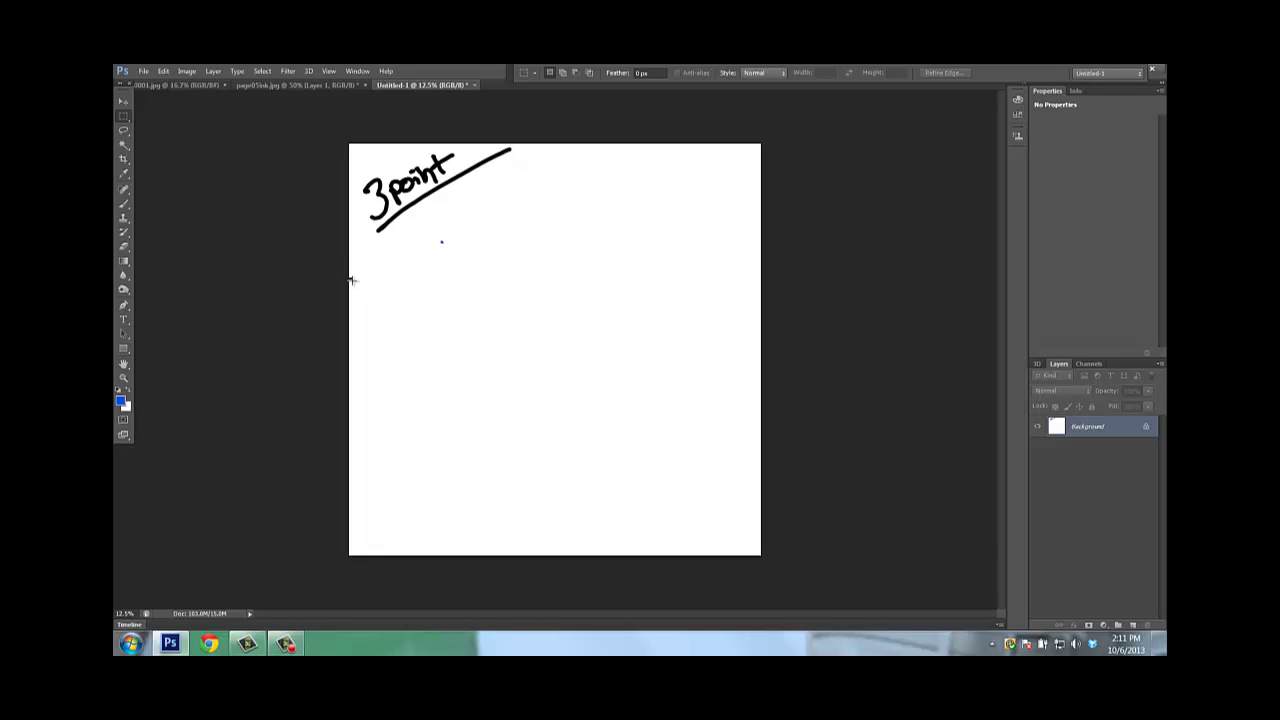
- Draw a new blue horizon line below the title and mark X vanishing points near its middle, its right end and the canvas bottom
key(b)
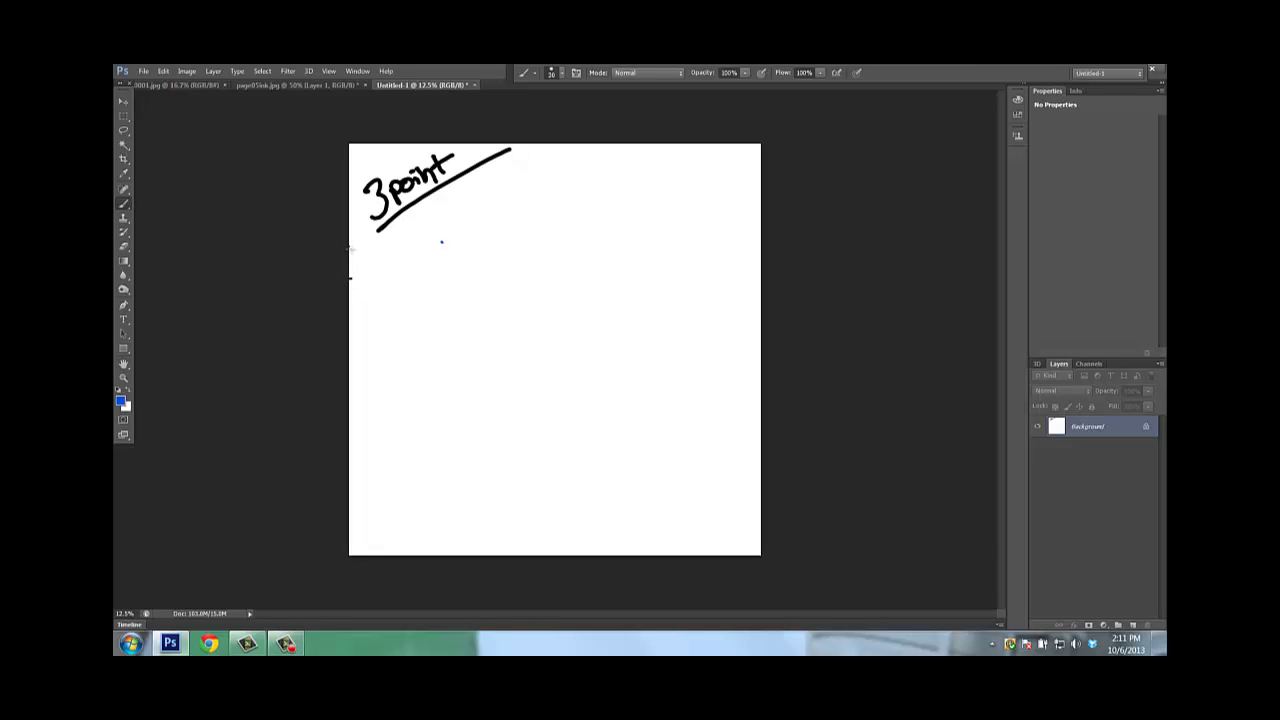
mouse_move(350, 250)
mouse_down()
mouse_move(521, 269)
mouse_move(769, 269)
mouse_up()
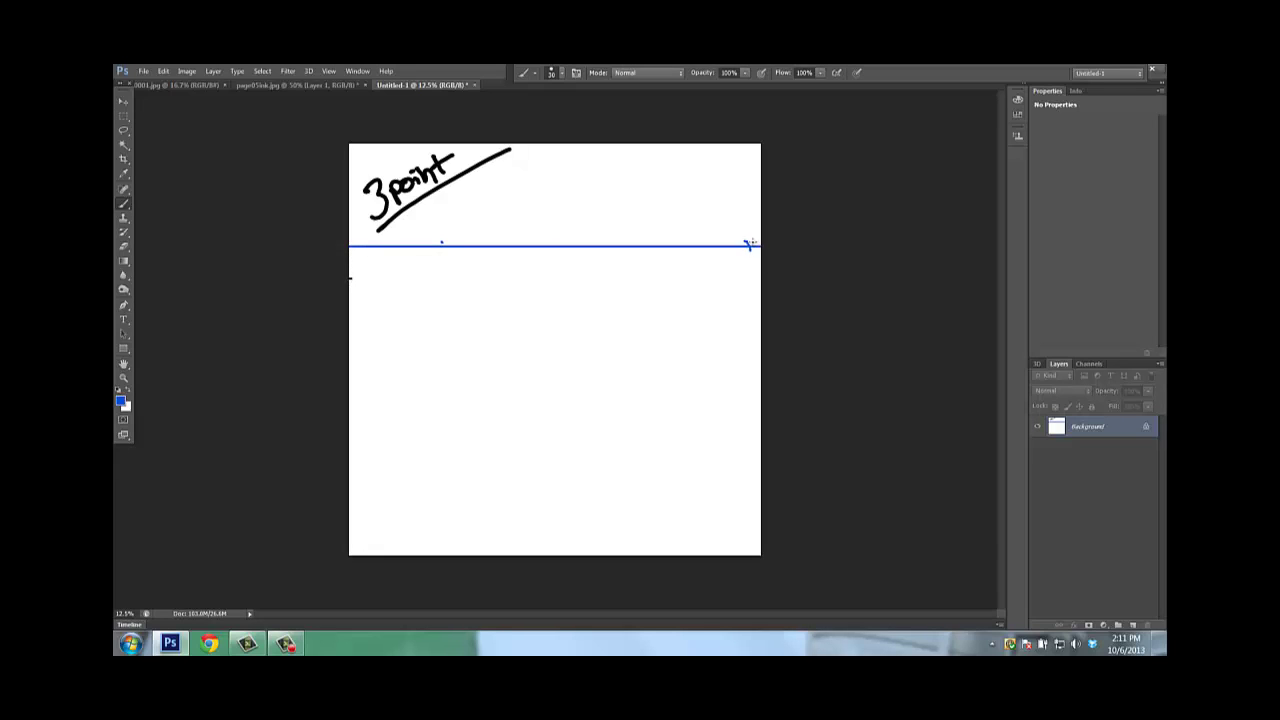
mouse_move(529, 238)
mouse_down()
mouse_move(541, 253)
mouse_move(530, 254)
mouse_up()
drag(636, 538, 636, 551)
- Draw the box's vertical front edge down to the bottom vanishing point, connect both ends to the right vanishing point, and close the right face
drag(627, 289, 631, 546)
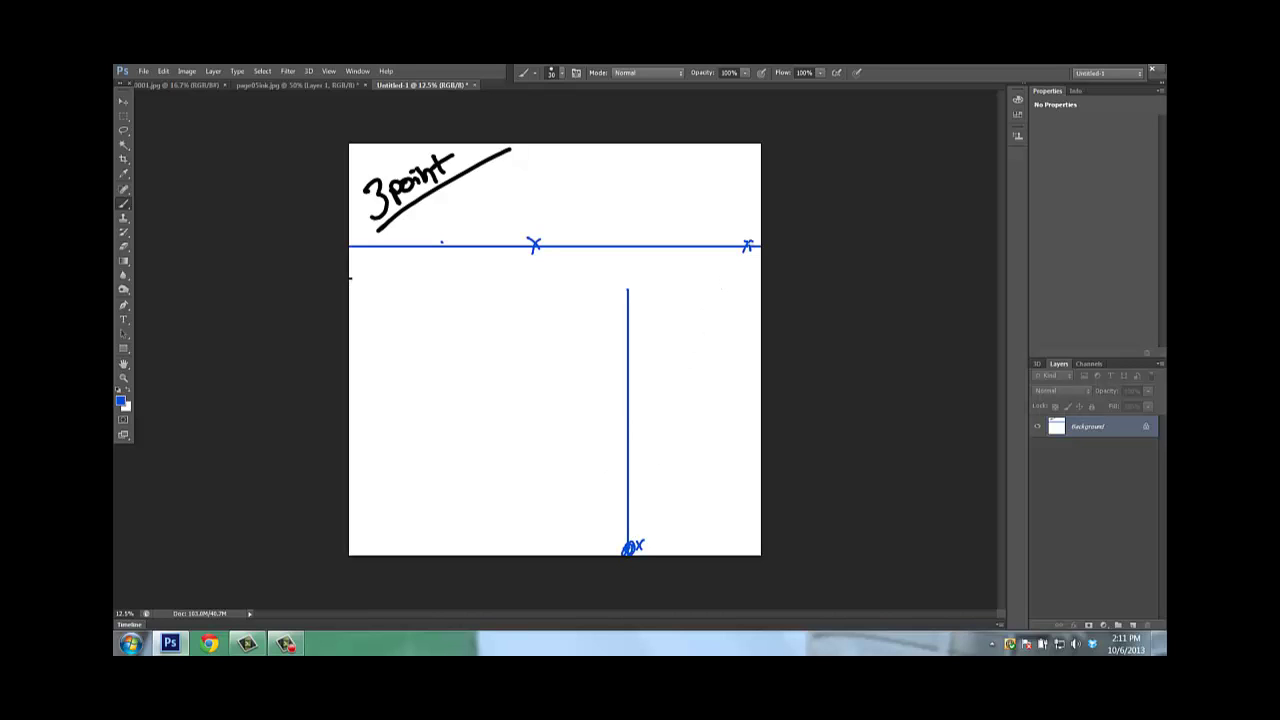
shift+click(748, 245)
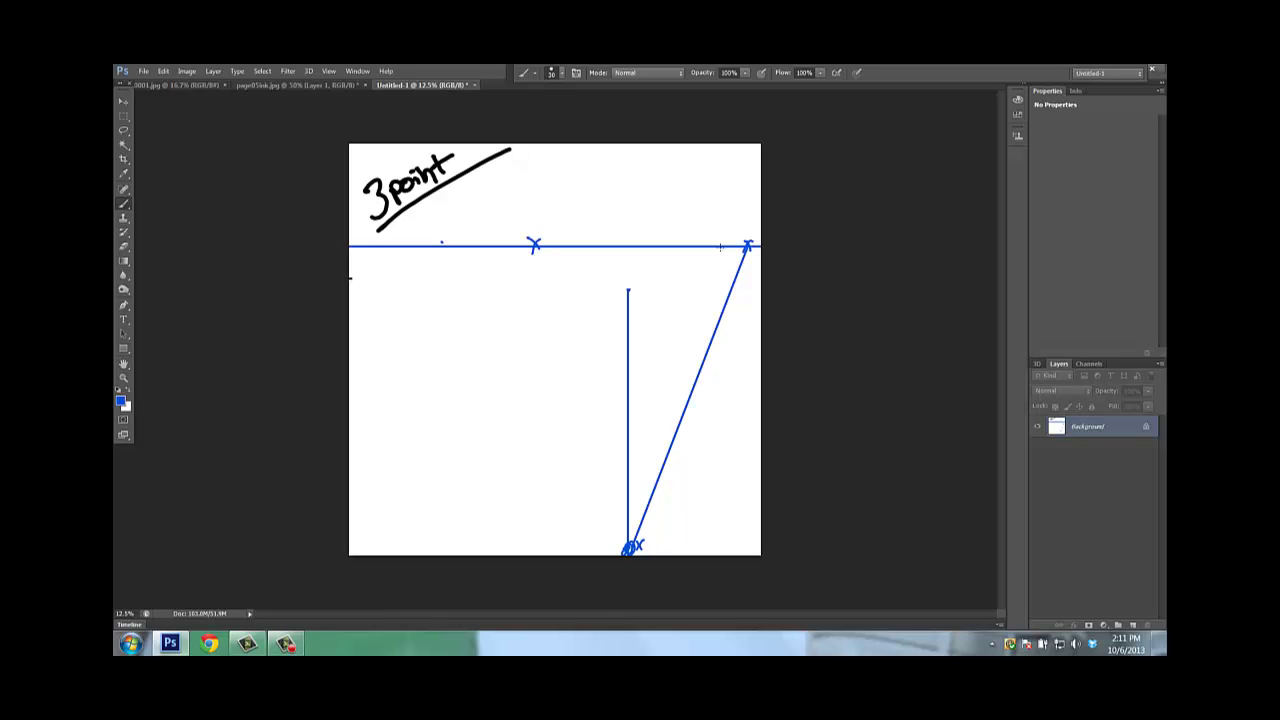
shift+click(629, 289)
drag(685, 270, 684, 408)
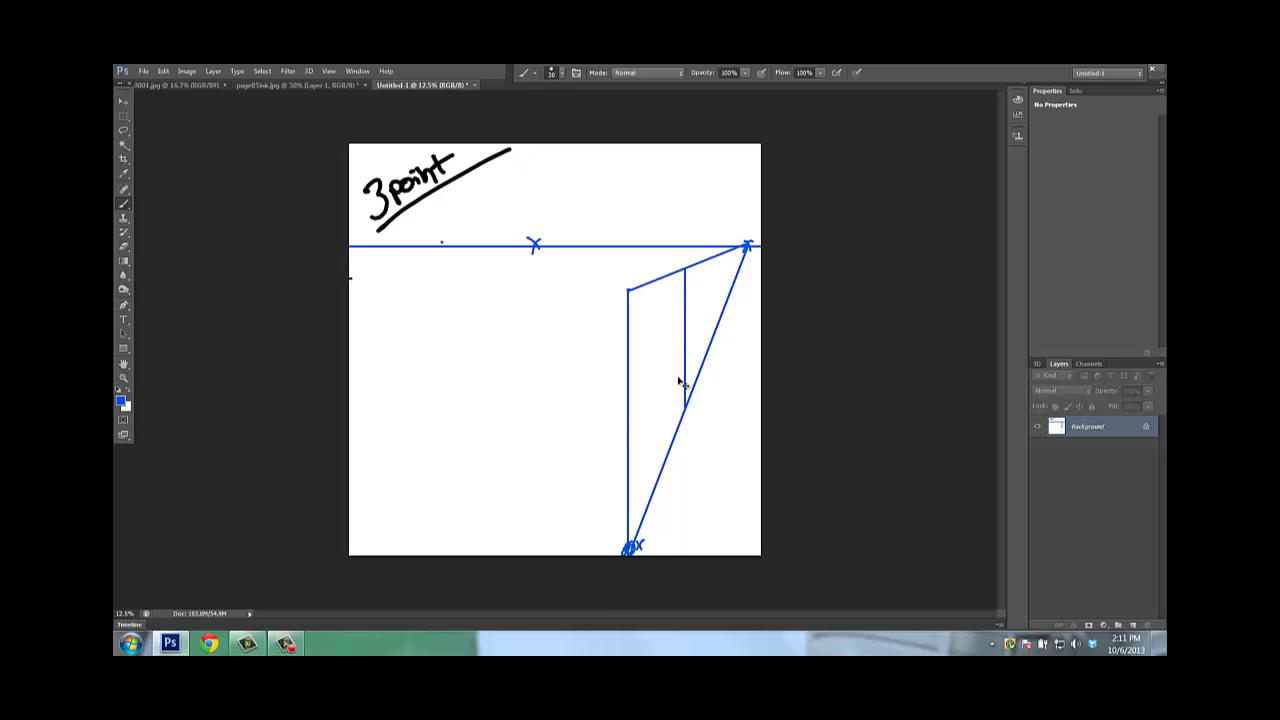
key(ctrl+z)
drag(660, 281, 659, 462)
- Connect the box's top corners to the middle vanishing point, then add the left face's side edge and its bottom guide line
drag(660, 278, 536, 245)
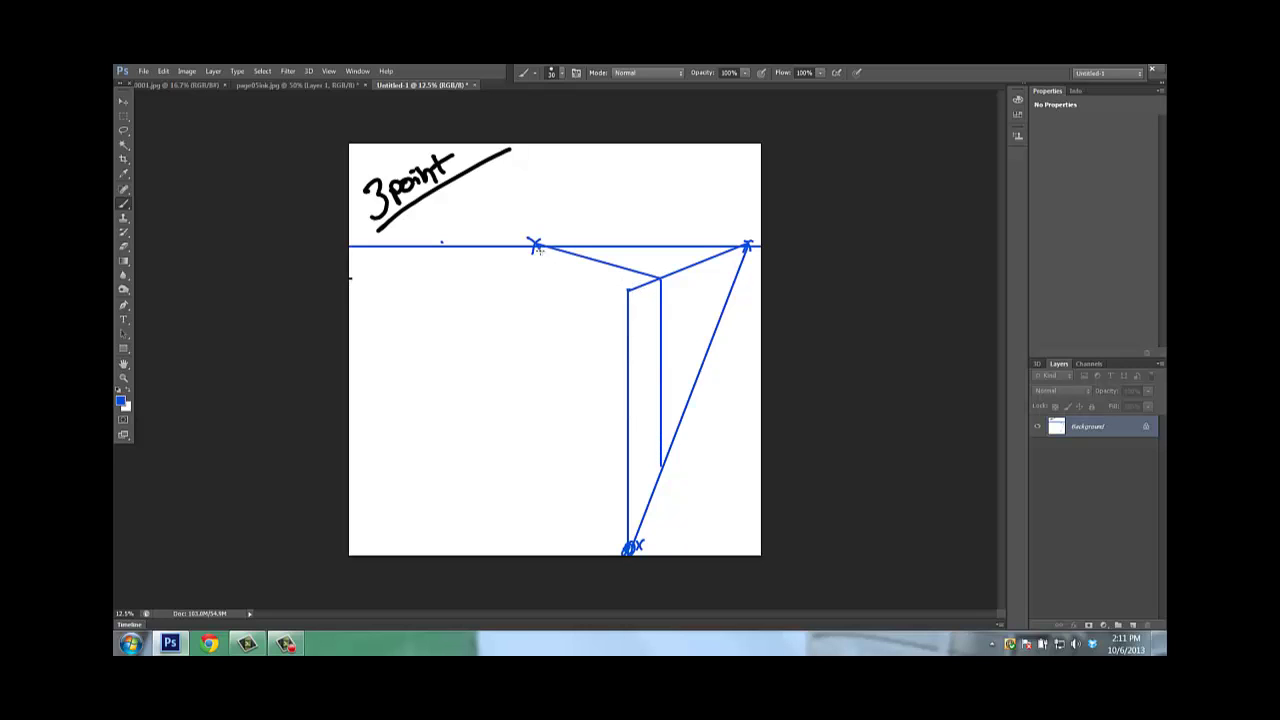
shift+click(535, 245)
drag(598, 281, 602, 524)
click(537, 247)
shift+click(628, 546)
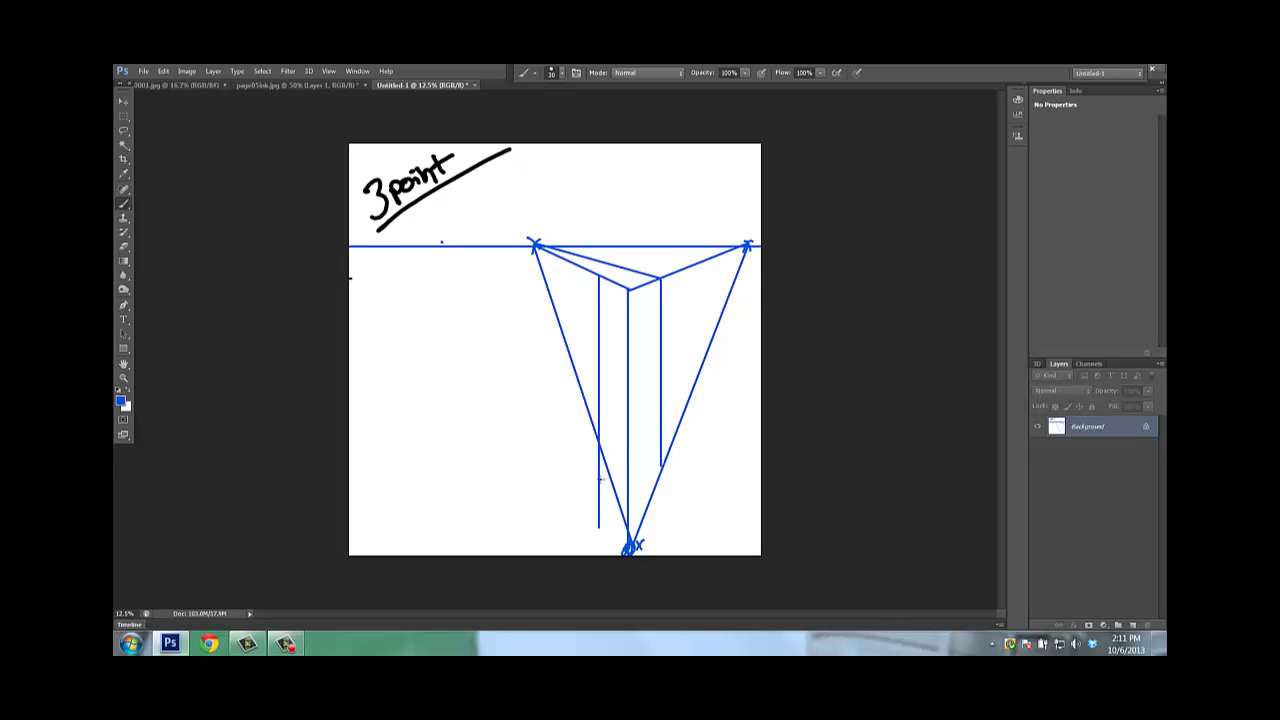
- Erase the left face's bottom guide beyond the side edge and draw the top's back edge to the right vanishing point
key(e)
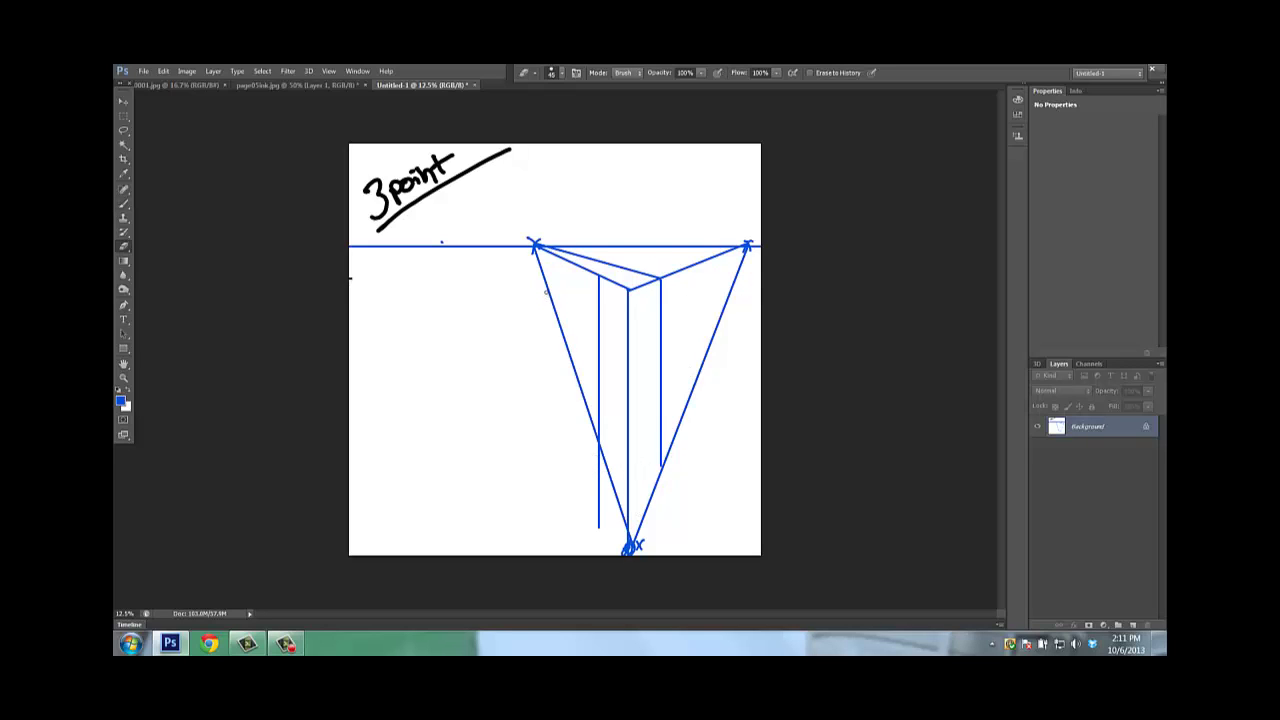
key(bracketright)
key(bracketright)
shift+click(594, 436)
key(b)
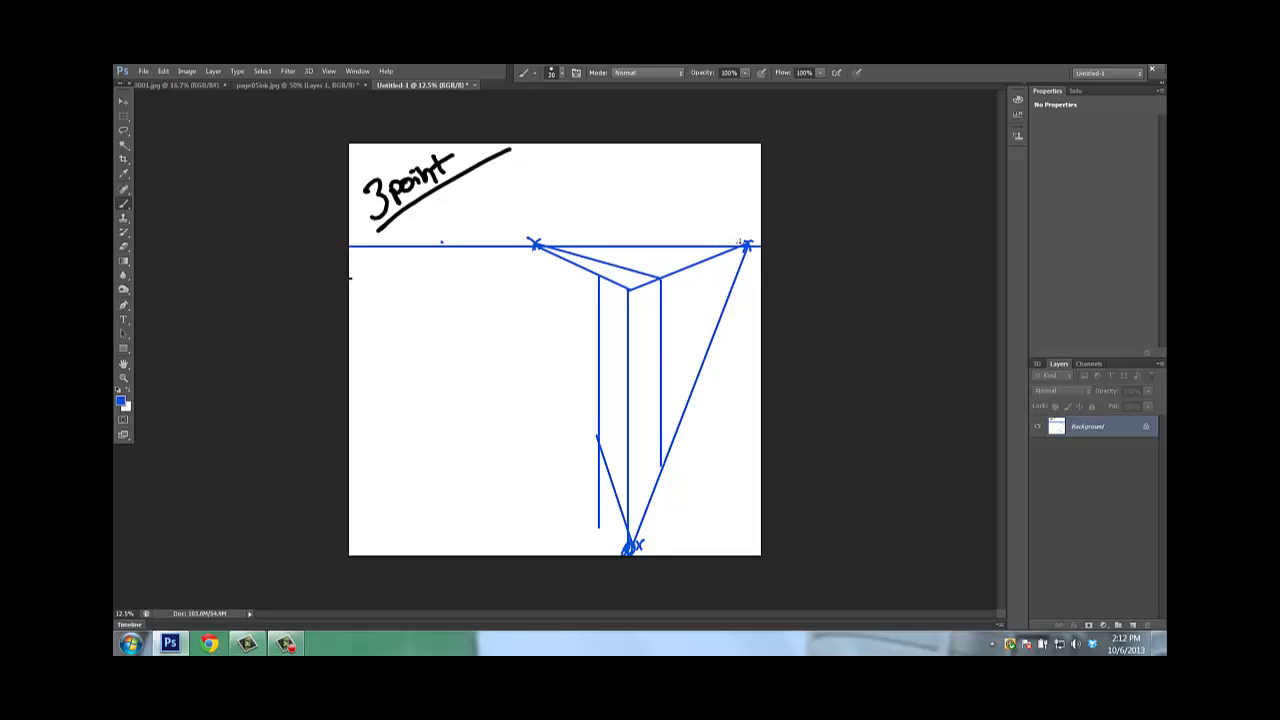
shift+click(747, 245)
- Divide the box's right and left faces with two vertical lines each
drag(640, 288, 637, 526)
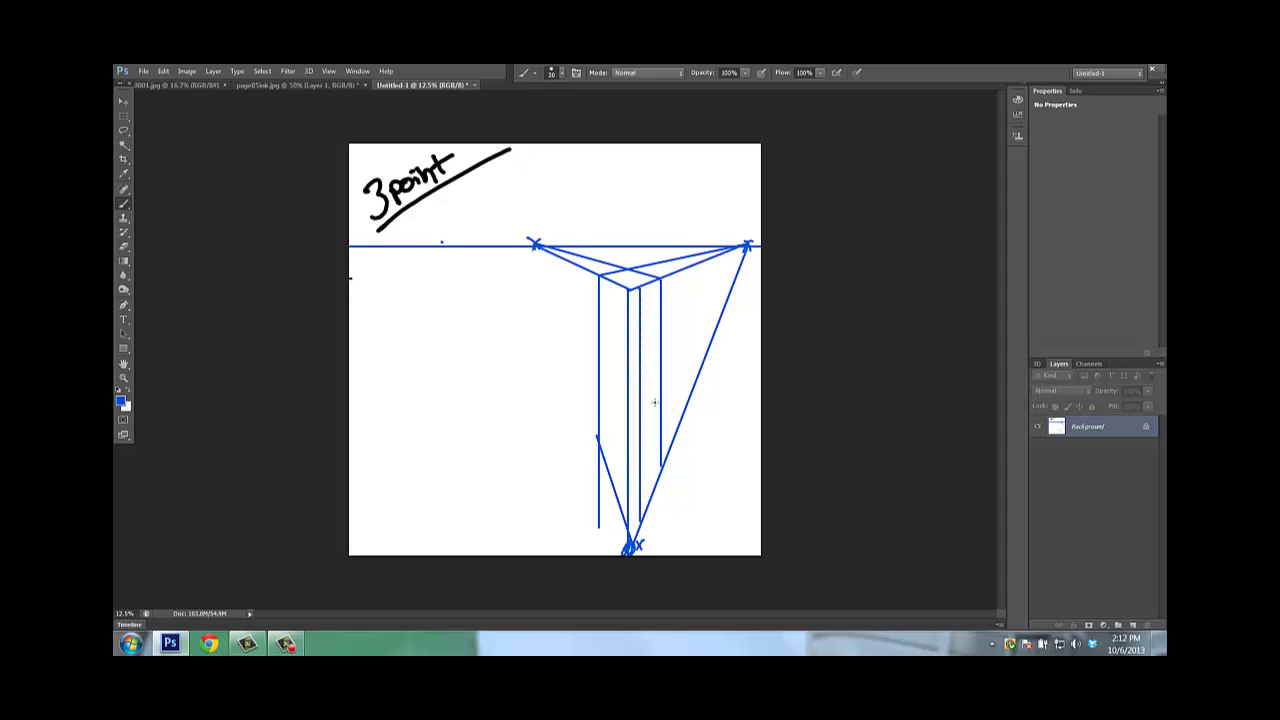
drag(649, 286, 650, 495)
drag(612, 284, 611, 470)
drag(603, 281, 604, 447)
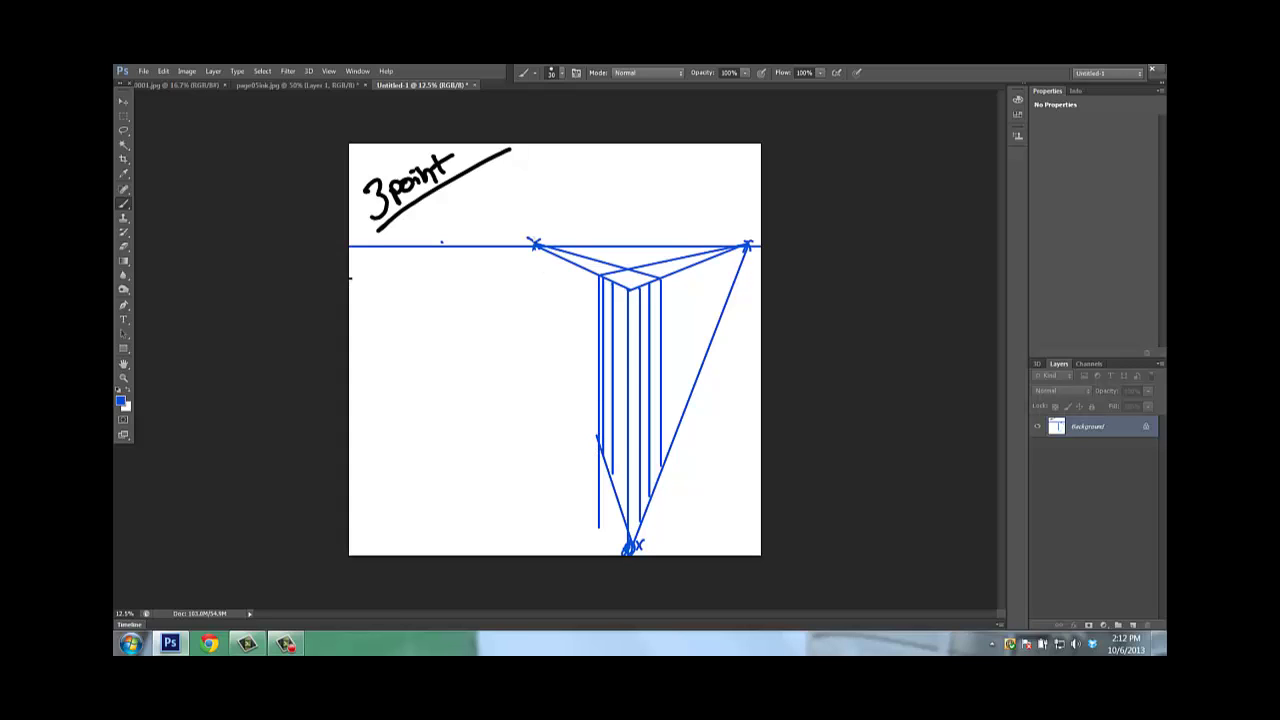
- Add lower and upper horizontal bands across both faces, converging from the front edge on the middle and right vanishing points
shift+click(630, 511)
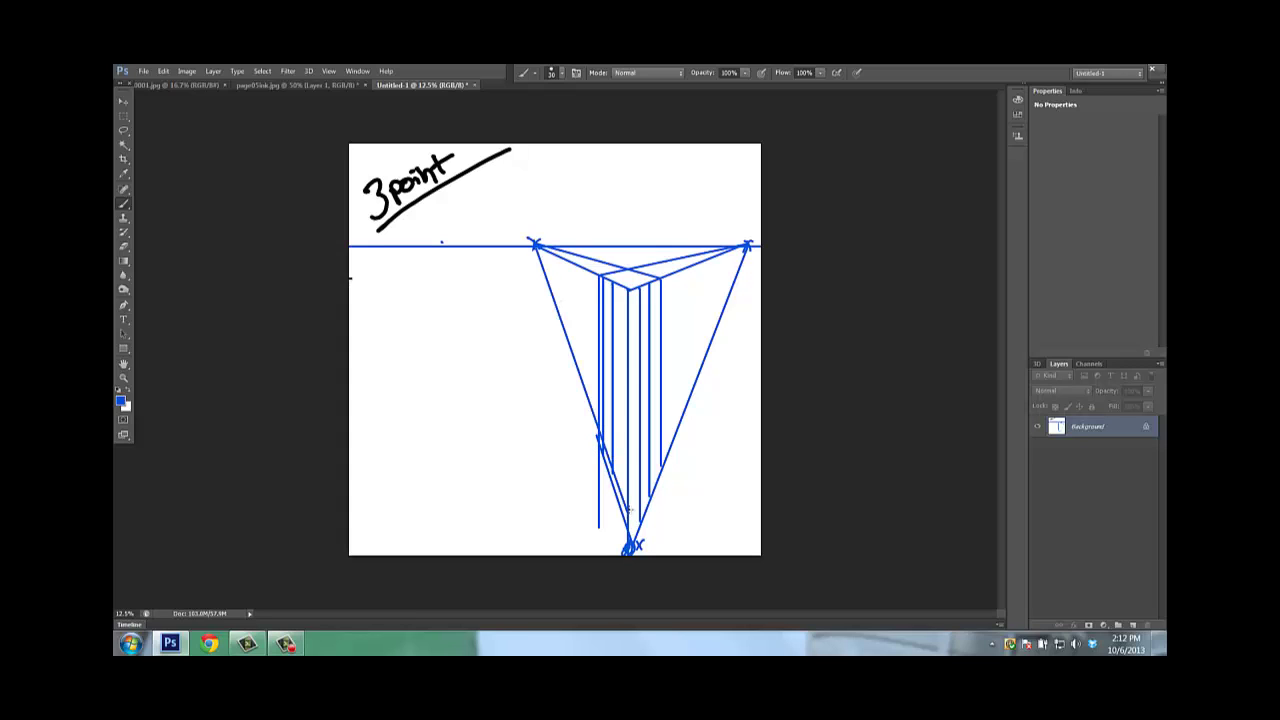
shift+click(747, 246)
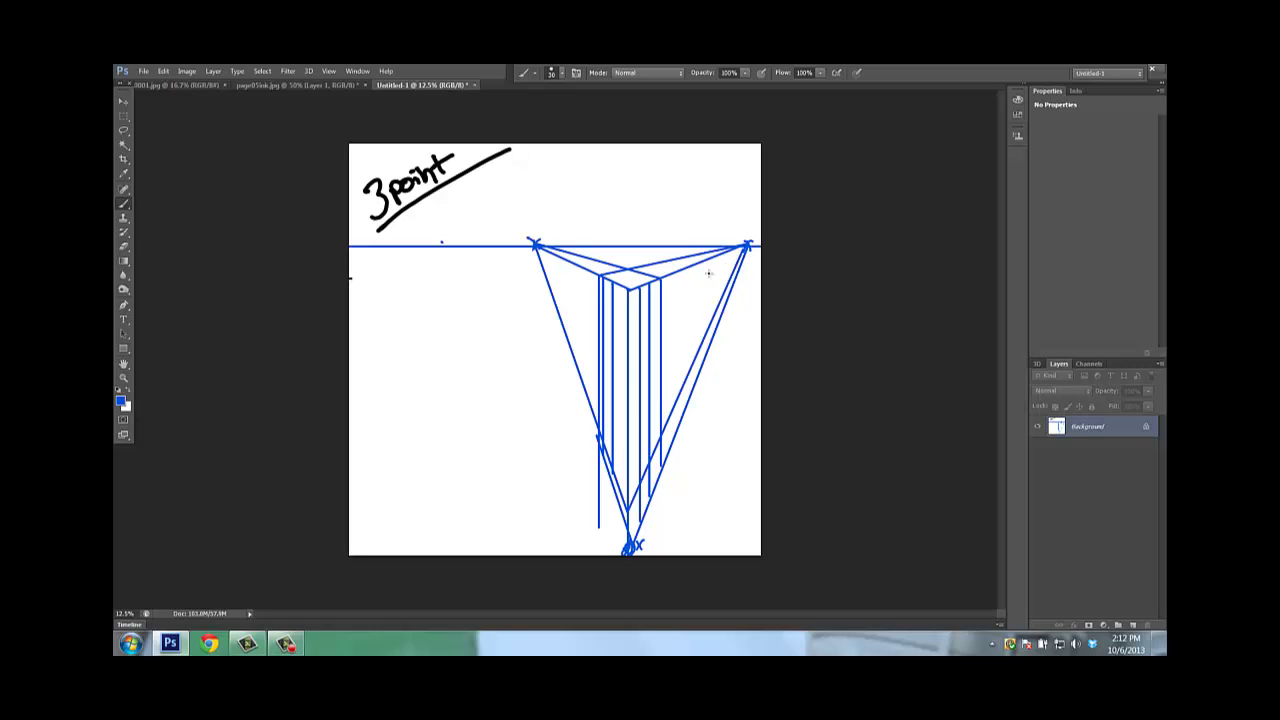
shift+click(627, 327)
shift+click(745, 246)
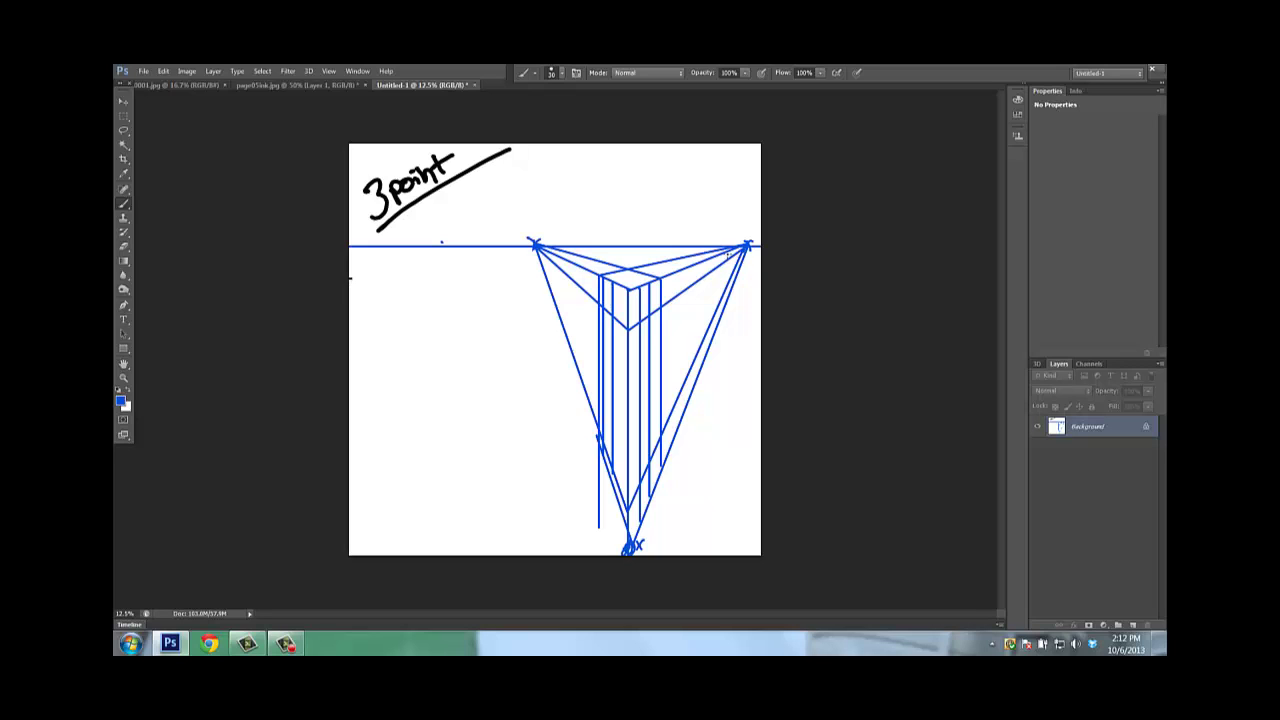
- Select the whole perspective drawing below the "3 point" title with the Rectangular Marquee and cut it
click(123, 116)
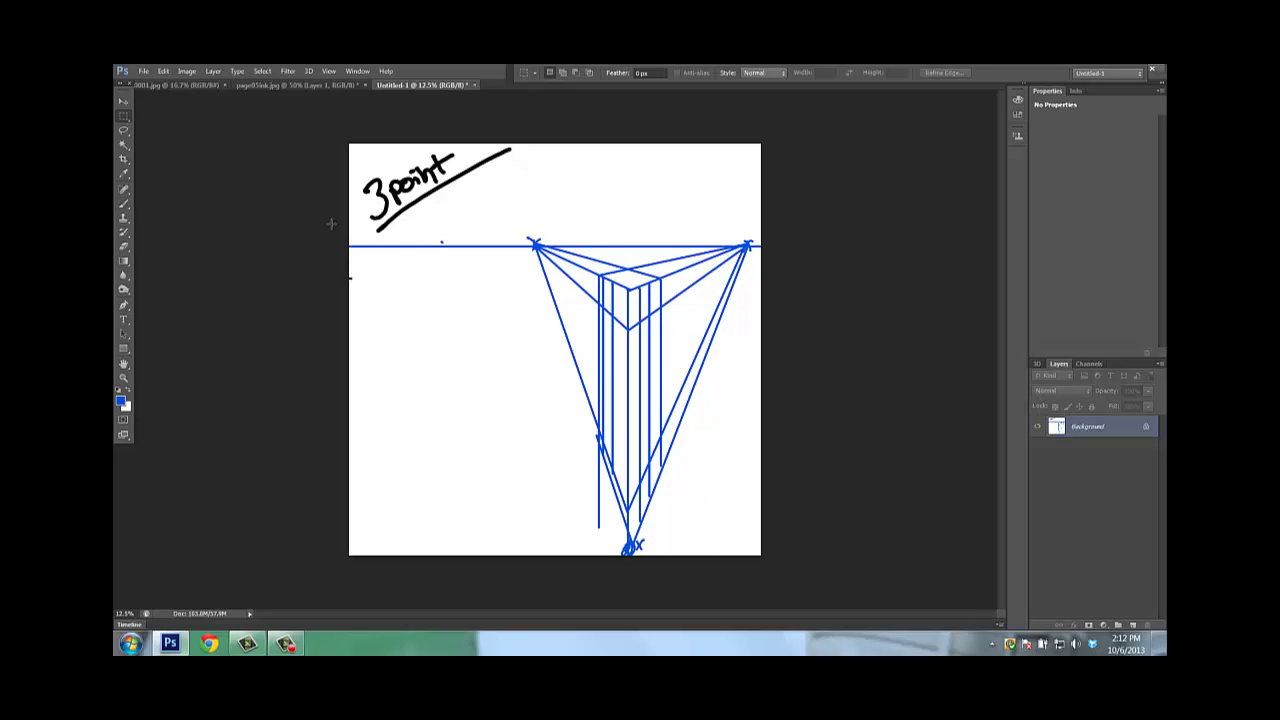
drag(350, 235, 882, 542)
click(163, 71)
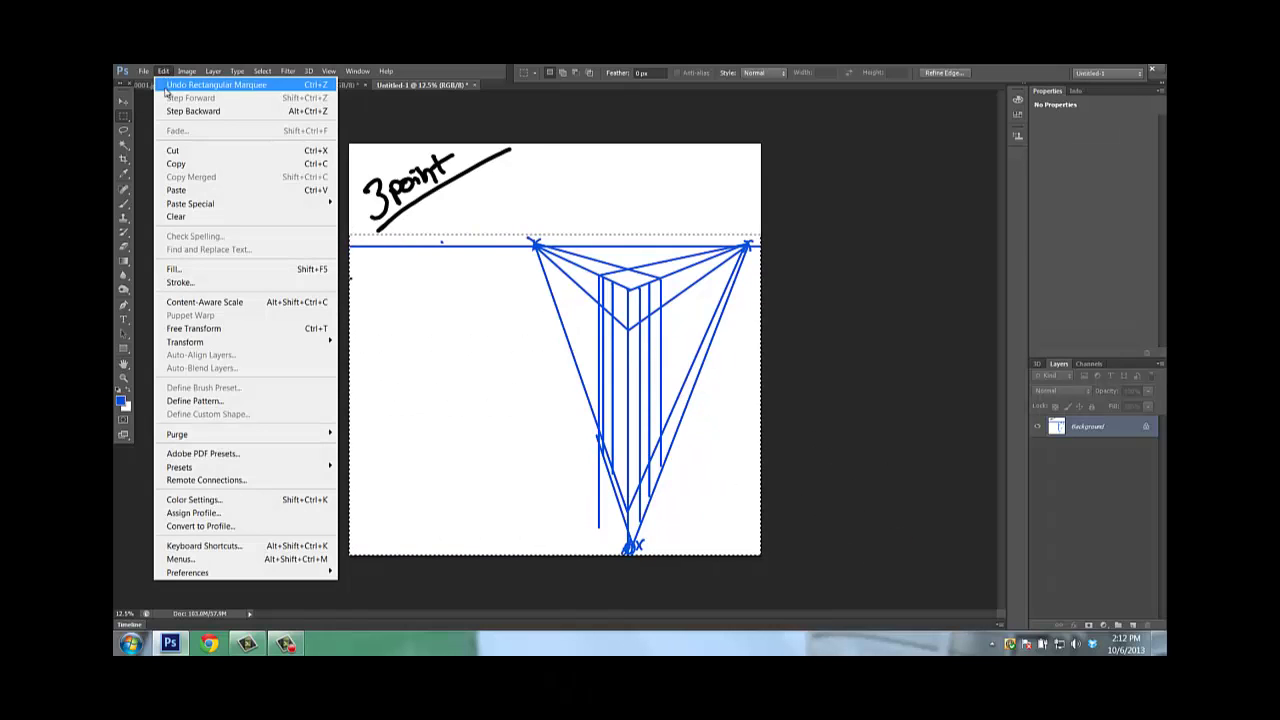
click(174, 150)
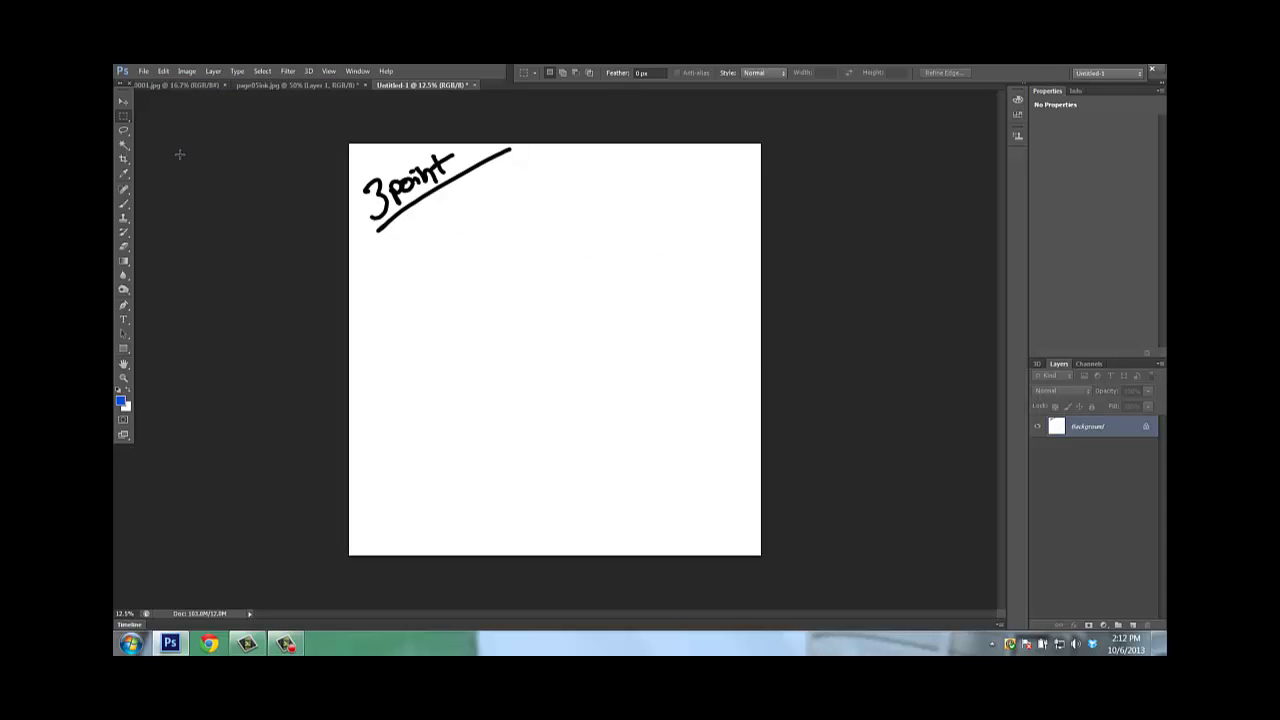
- Draw a straight blue horizon line across the full canvas width just below the "3 point" title with the Brush
key(b)
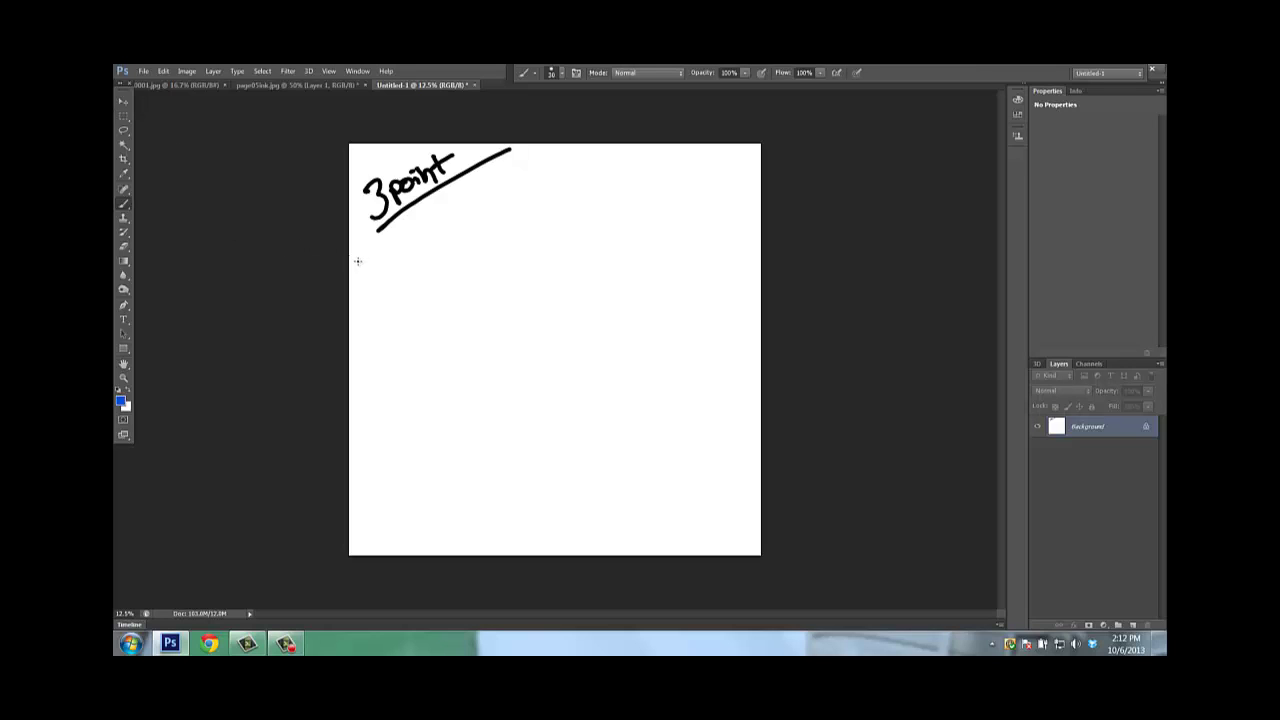
drag(350, 259, 780, 292)
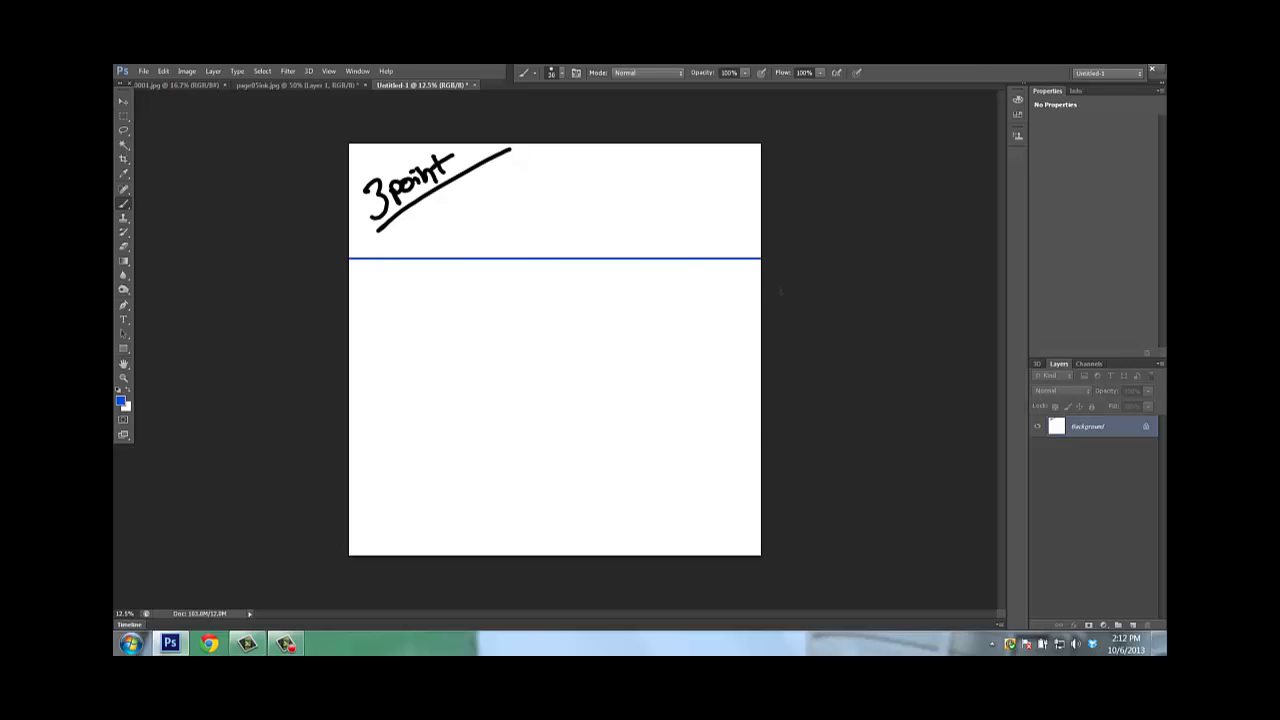
shift+click(551, 330)
key(ctrl+z)
drag(542, 362, 543, 491)
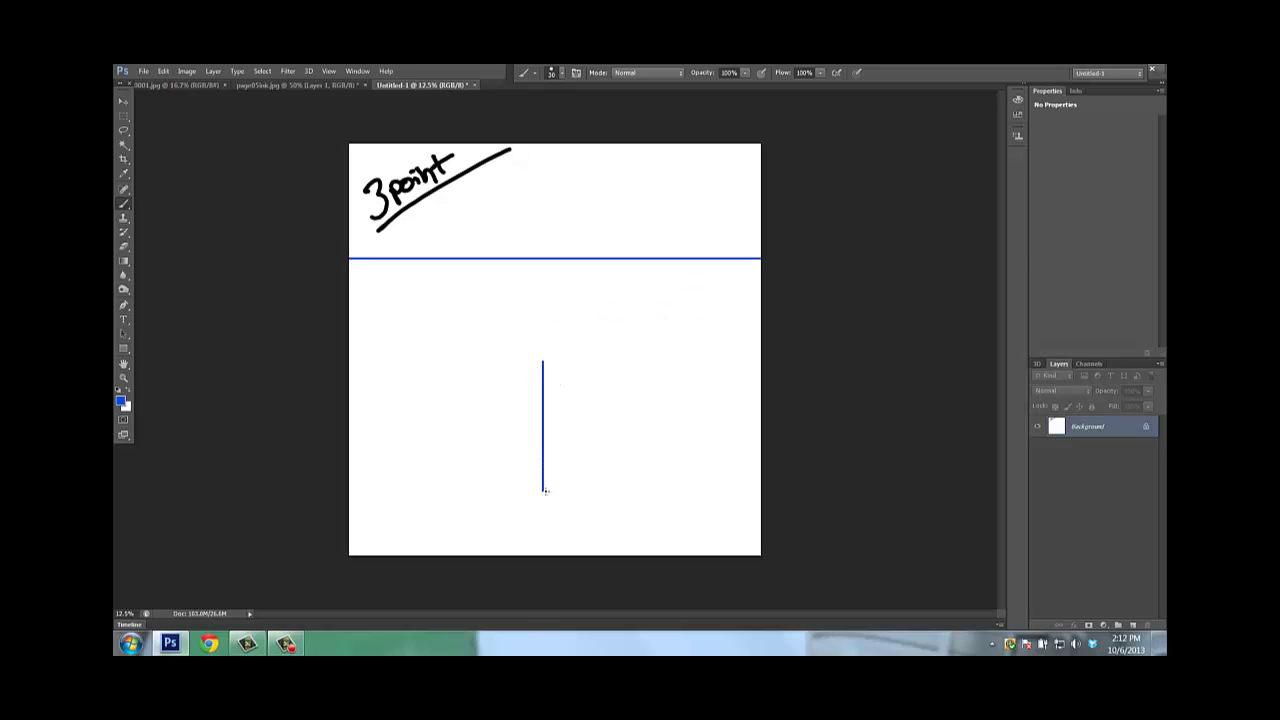
click(531, 545)
drag(531, 547, 537, 541)
key(ctrl+alt+z)
key(ctrl+alt+z)
drag(543, 183, 563, 550)
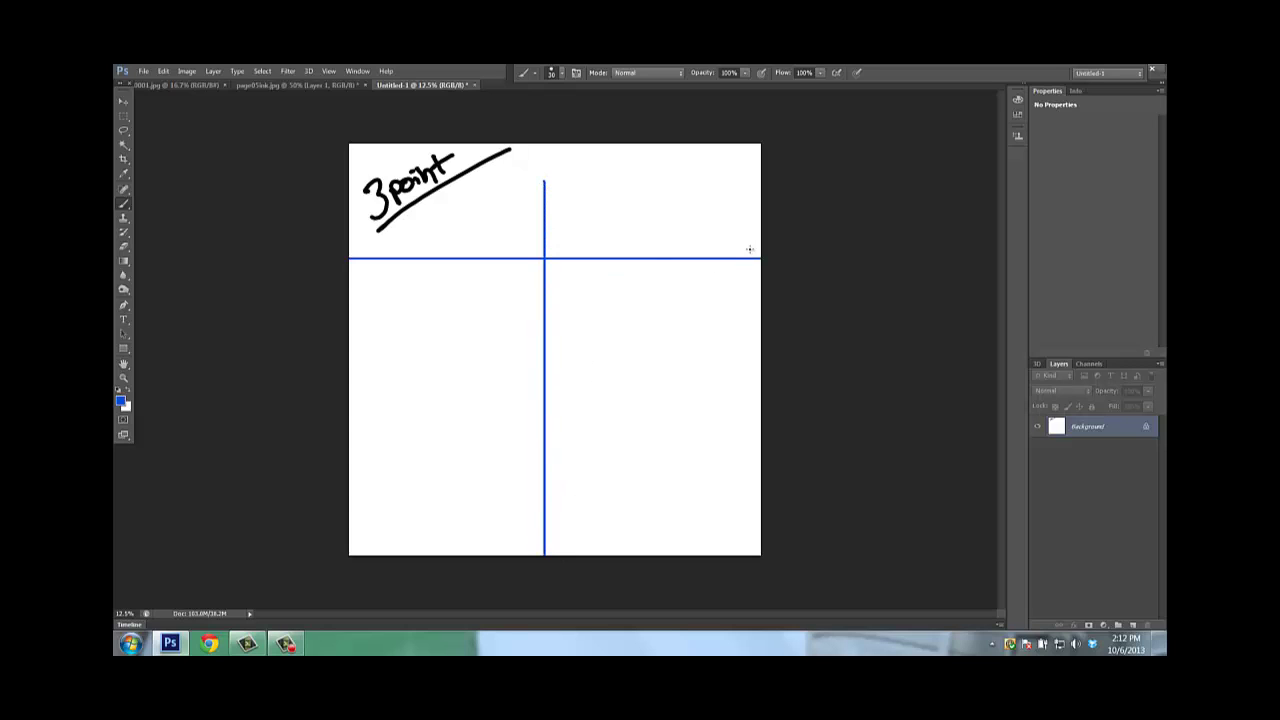
mouse_move(756, 250)
mouse_down()
mouse_move(744, 265)
mouse_move(755, 263)
mouse_up()
drag(362, 251, 371, 265)
drag(371, 251, 362, 265)
click(543, 181)
shift+click(750, 256)
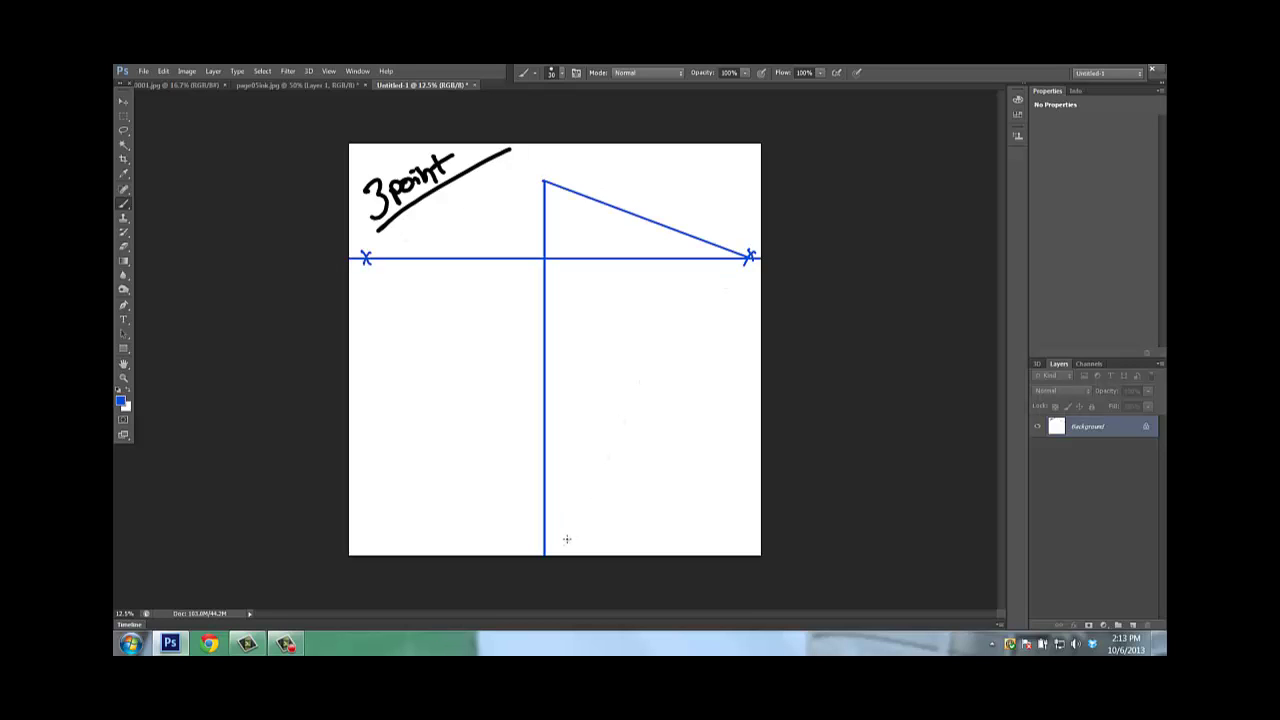
shift+click(747, 258)
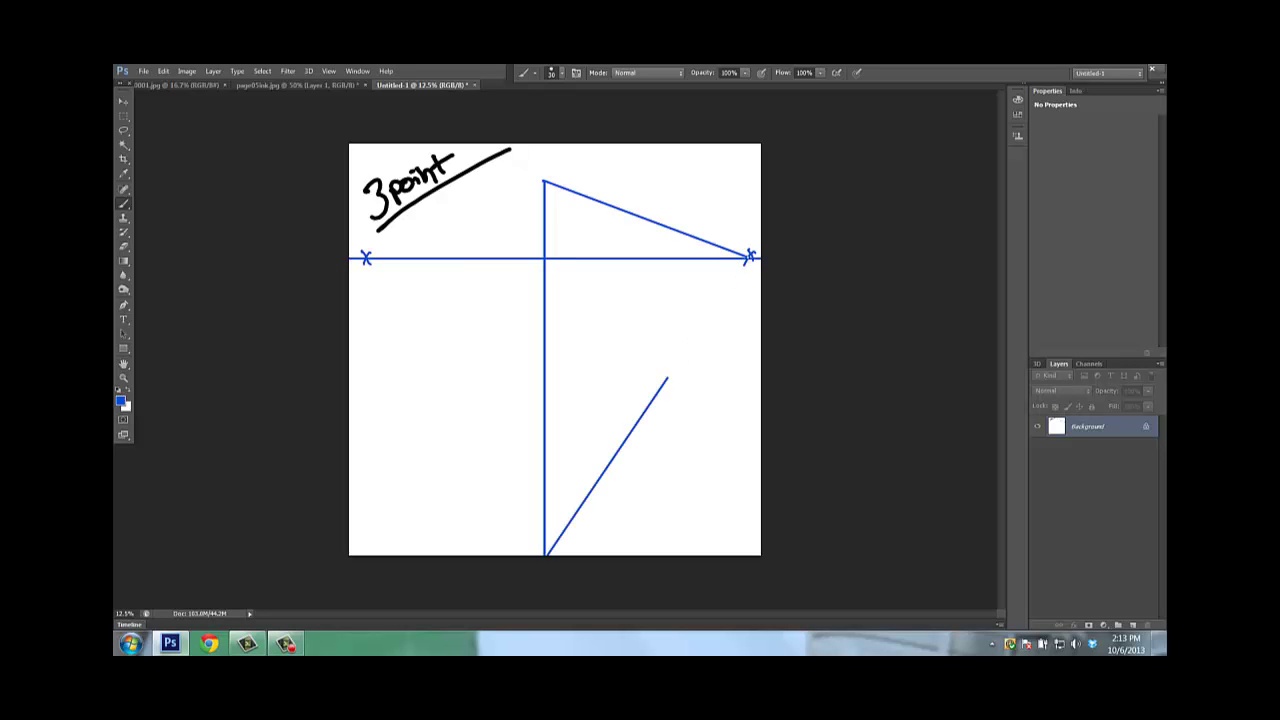
click(543, 181)
shift+click(367, 257)
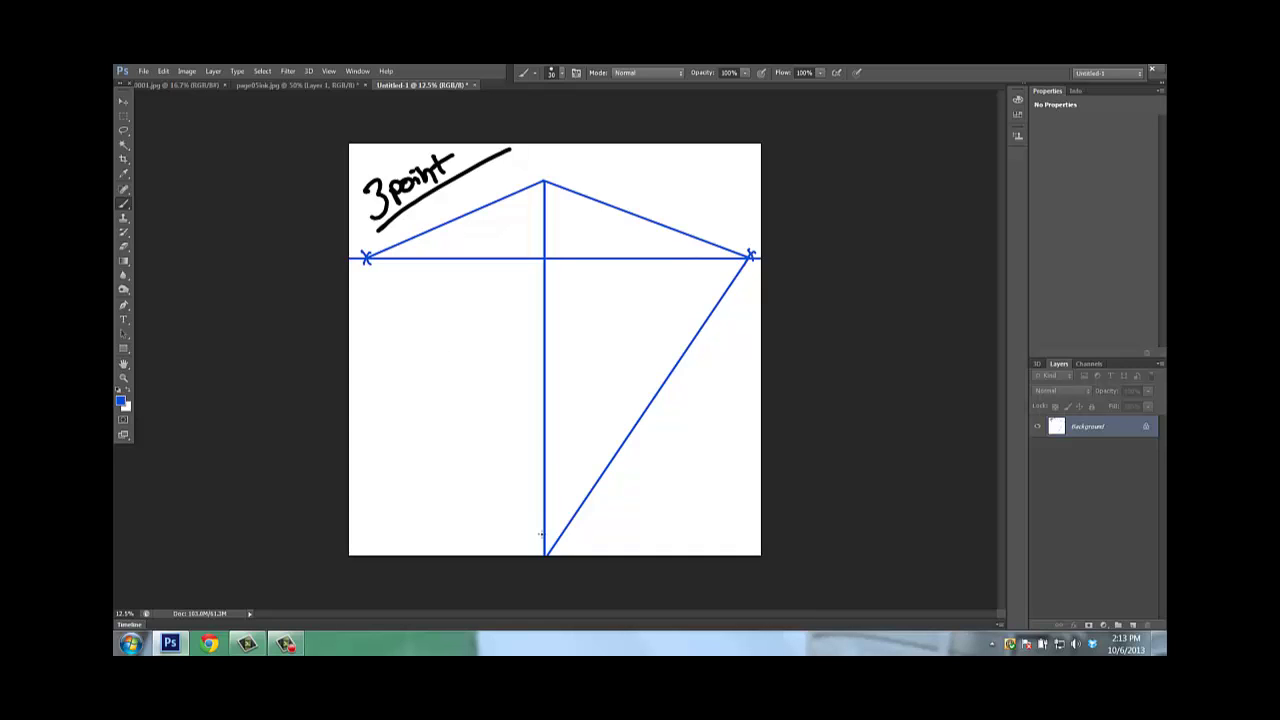
shift+click(545, 552)
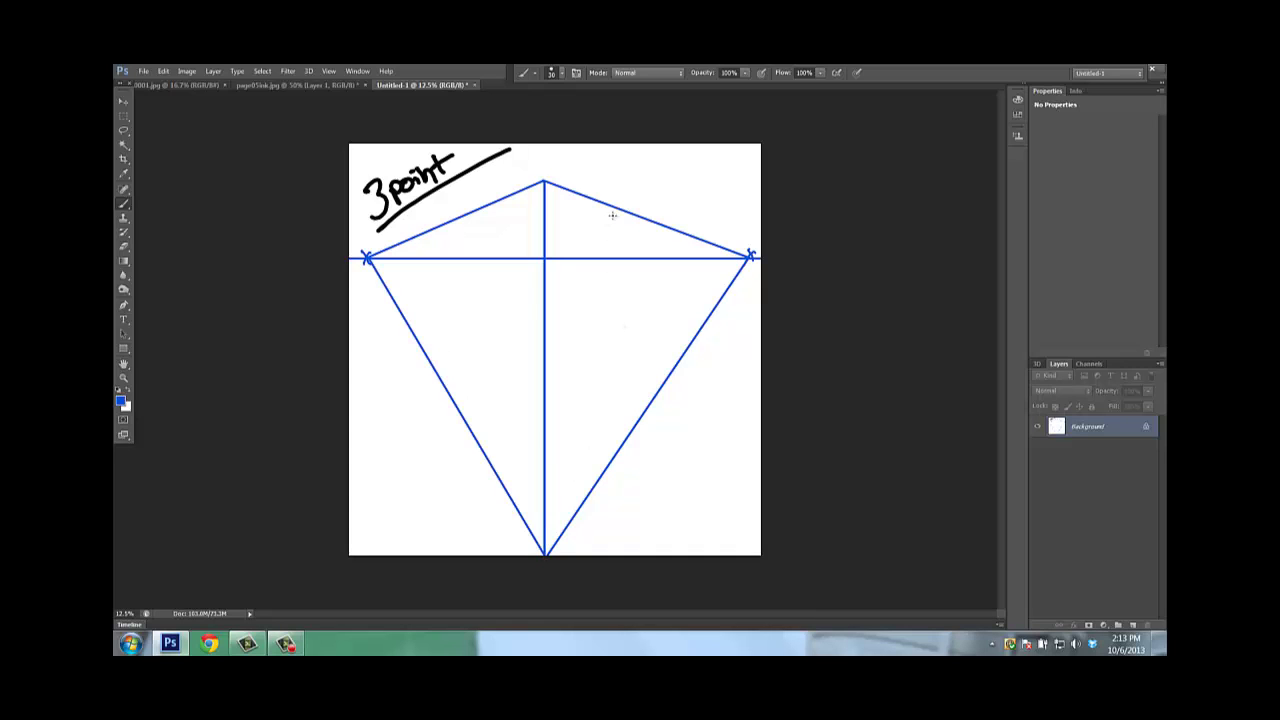
drag(612, 207, 612, 457)
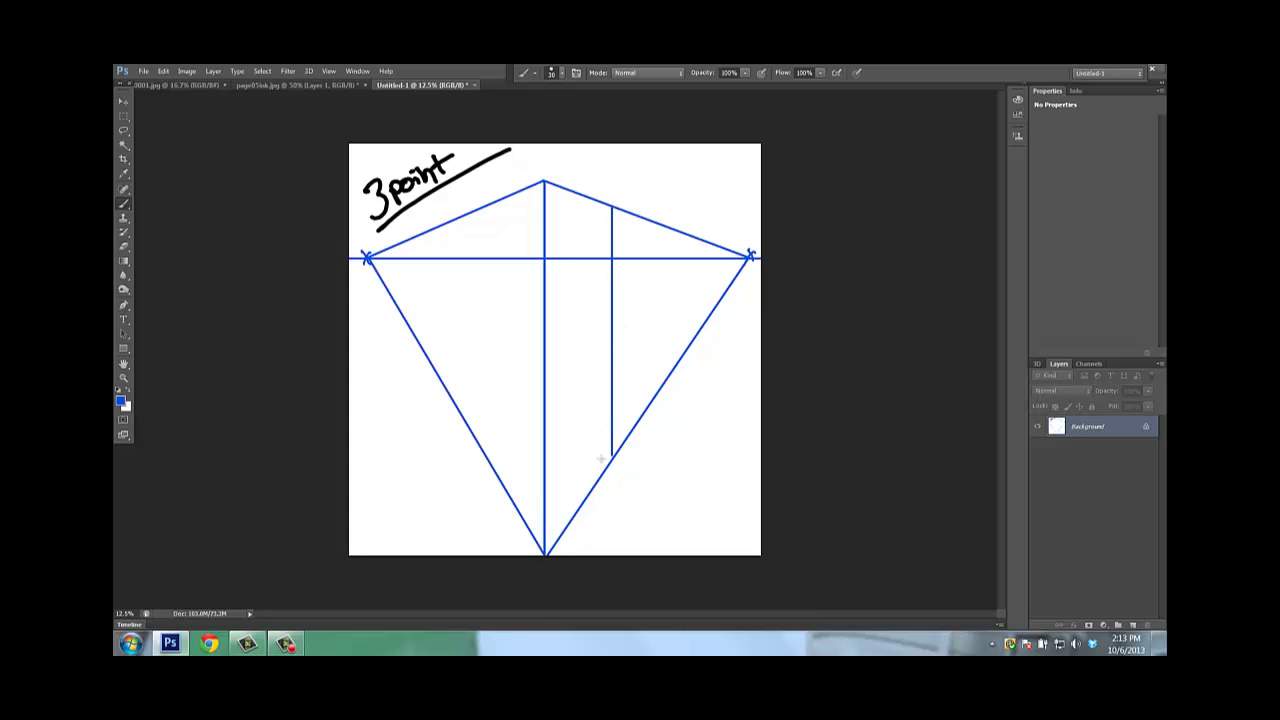
drag(461, 216, 461, 405)
key(ctrl+alt+z)
key(ctrl+alt+z)
key(ctrl+alt+z)
key(ctrl+alt+z)
key(ctrl+alt+z)
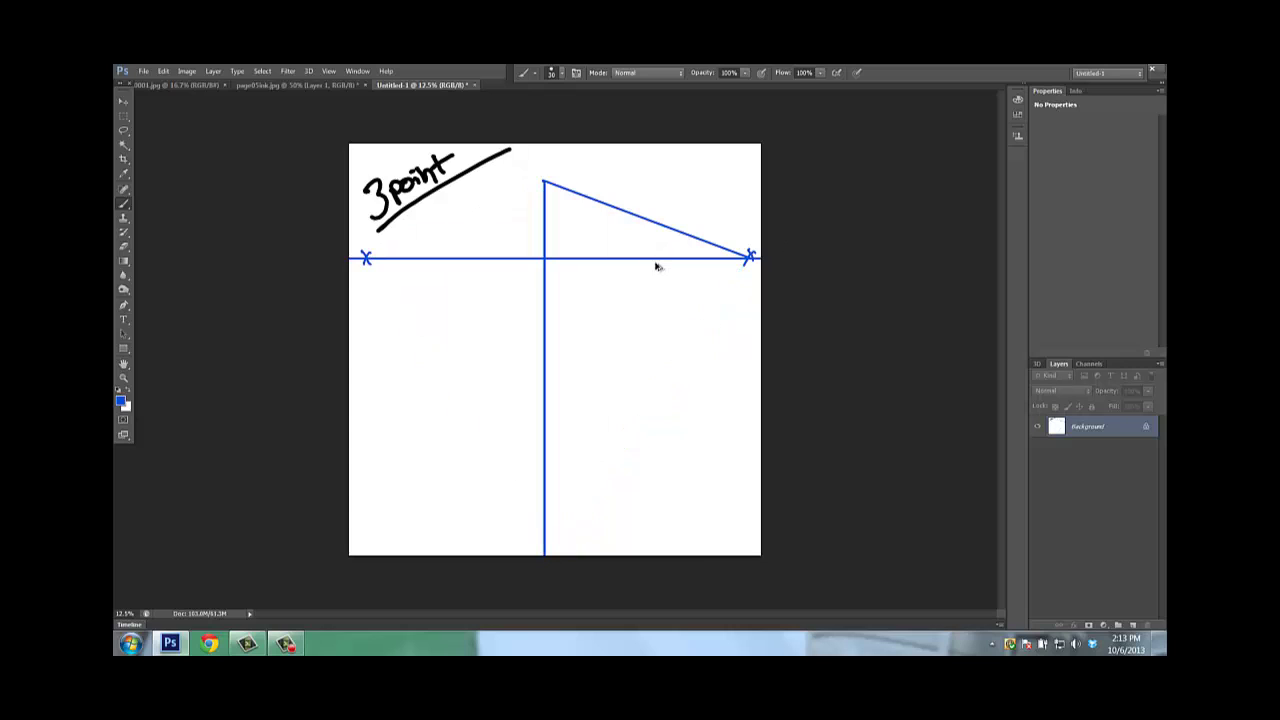
key(ctrl+alt+z)
key(ctrl+alt+z)
key(ctrl+alt+z)
key(ctrl+alt+z)
key(ctrl+alt+z)
key(ctrl+alt+z)
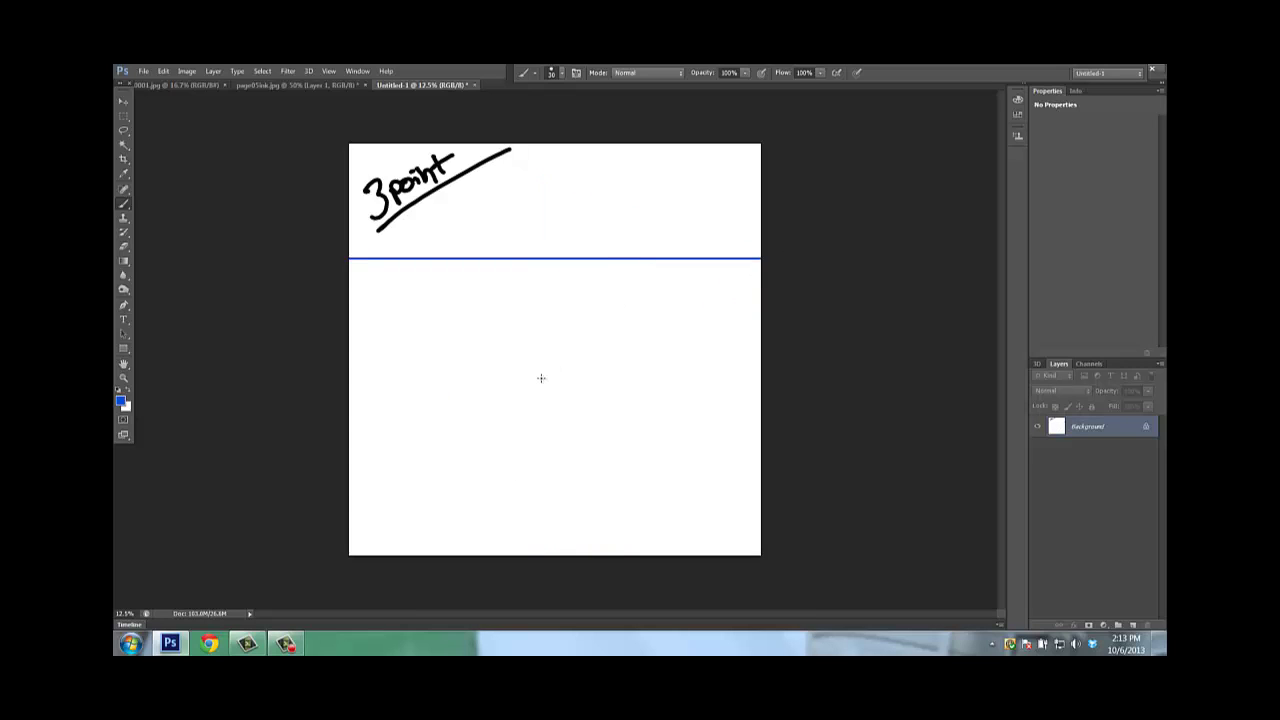
- Draw a short vertical front edge below the horizon and mark X vanishing points at both horizon ends and the canvas's bottom centre
drag(540, 351, 541, 483)
drag(745, 253, 755, 267)
drag(755, 253, 745, 267)
drag(353, 253, 354, 265)
drag(534, 542, 535, 553)
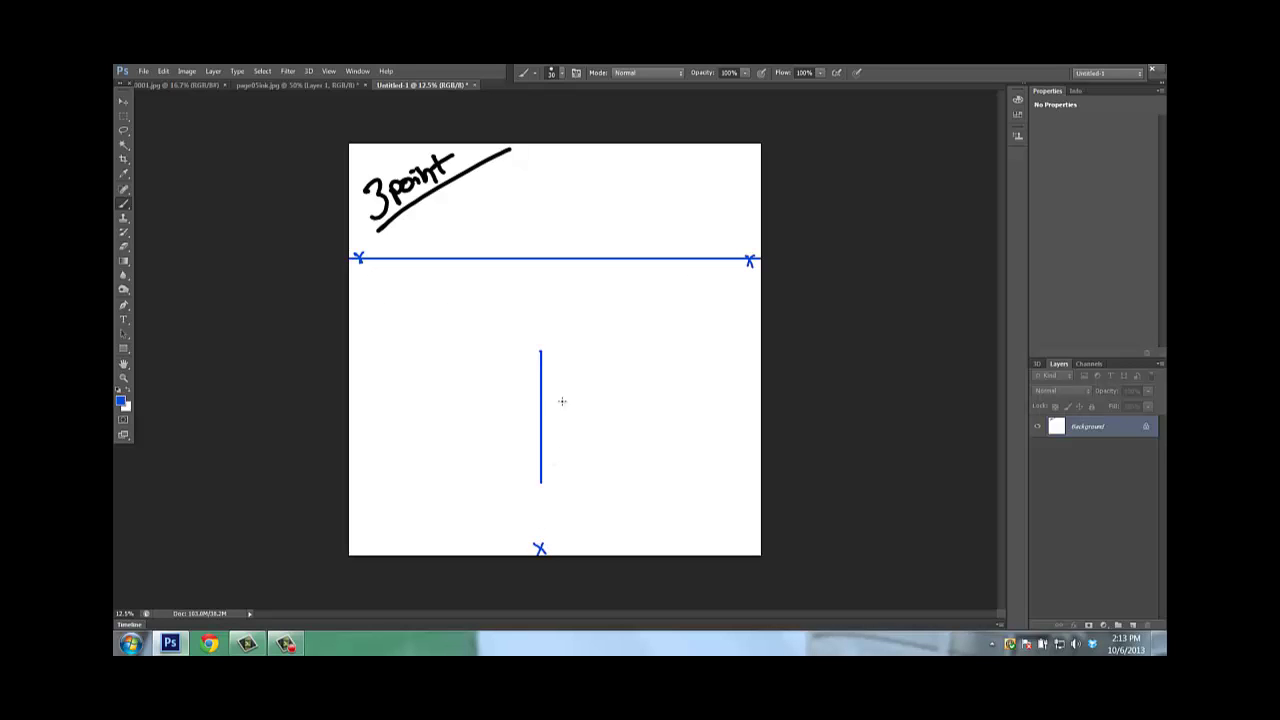
- Connect the top and bottom of the front edge to both vanishing points on the horizon with straight lines
shift+click(541, 350)
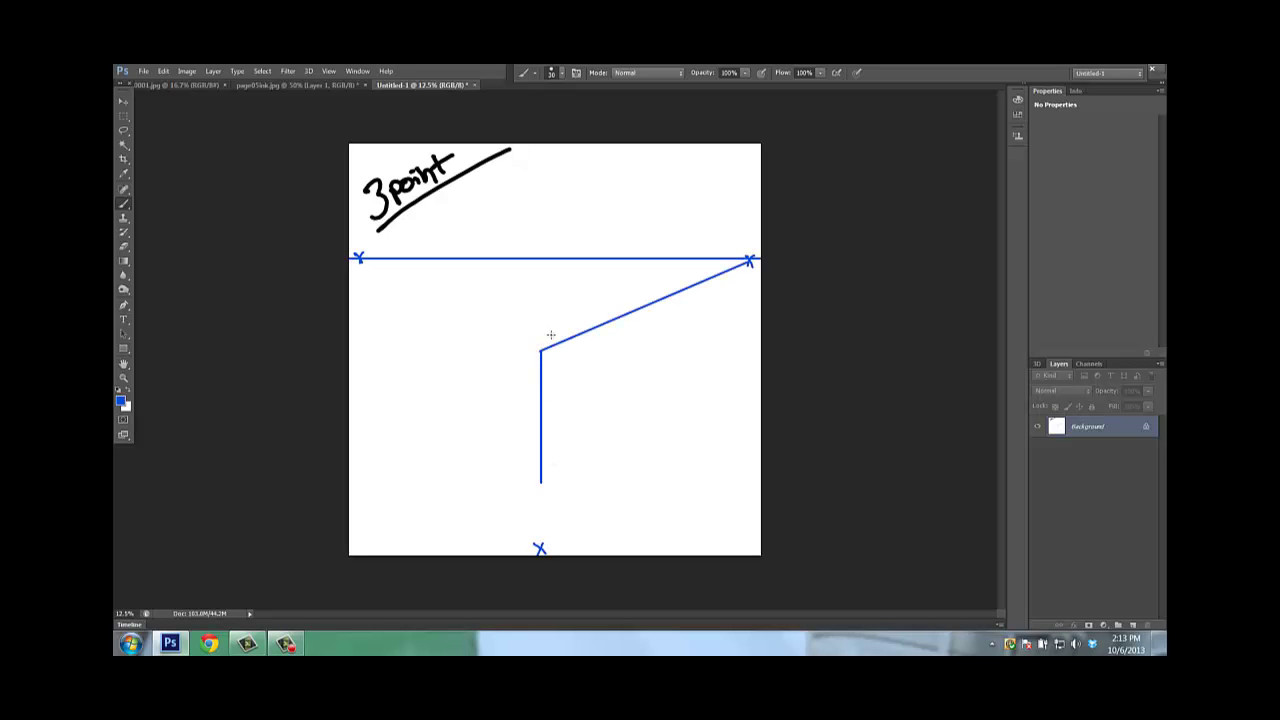
shift+click(360, 258)
shift+click(749, 261)
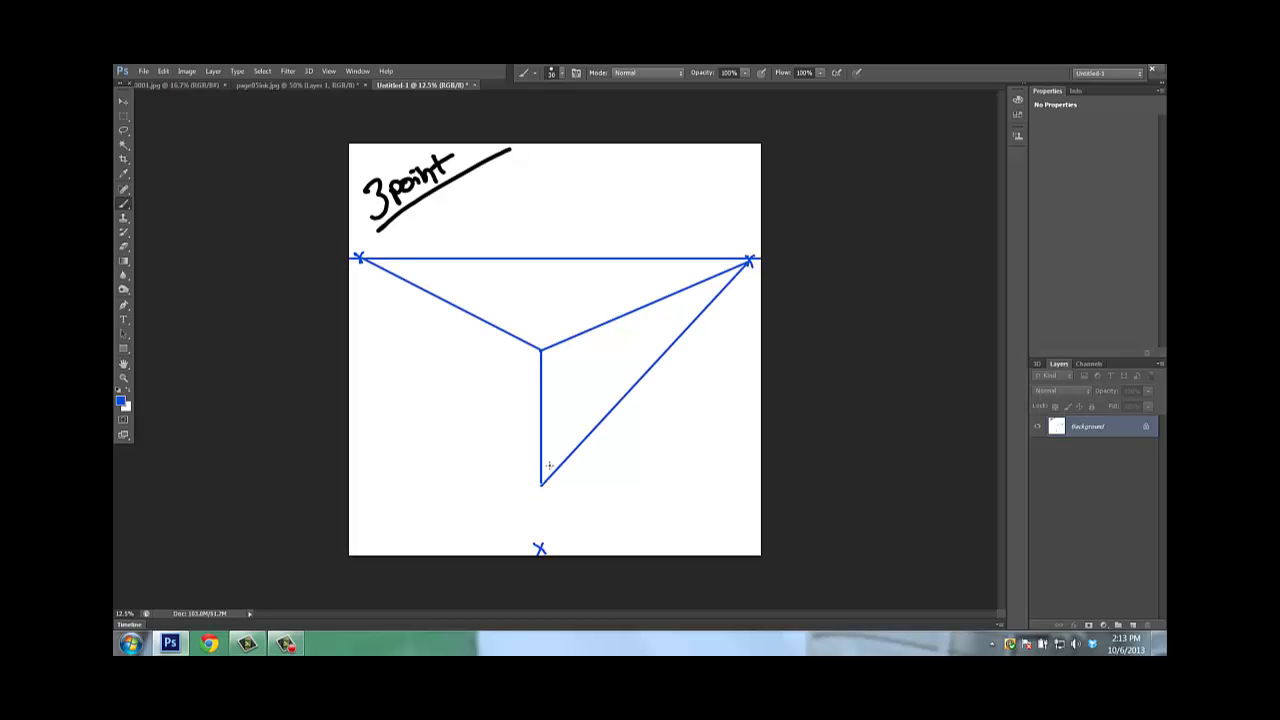
shift+click(360, 258)
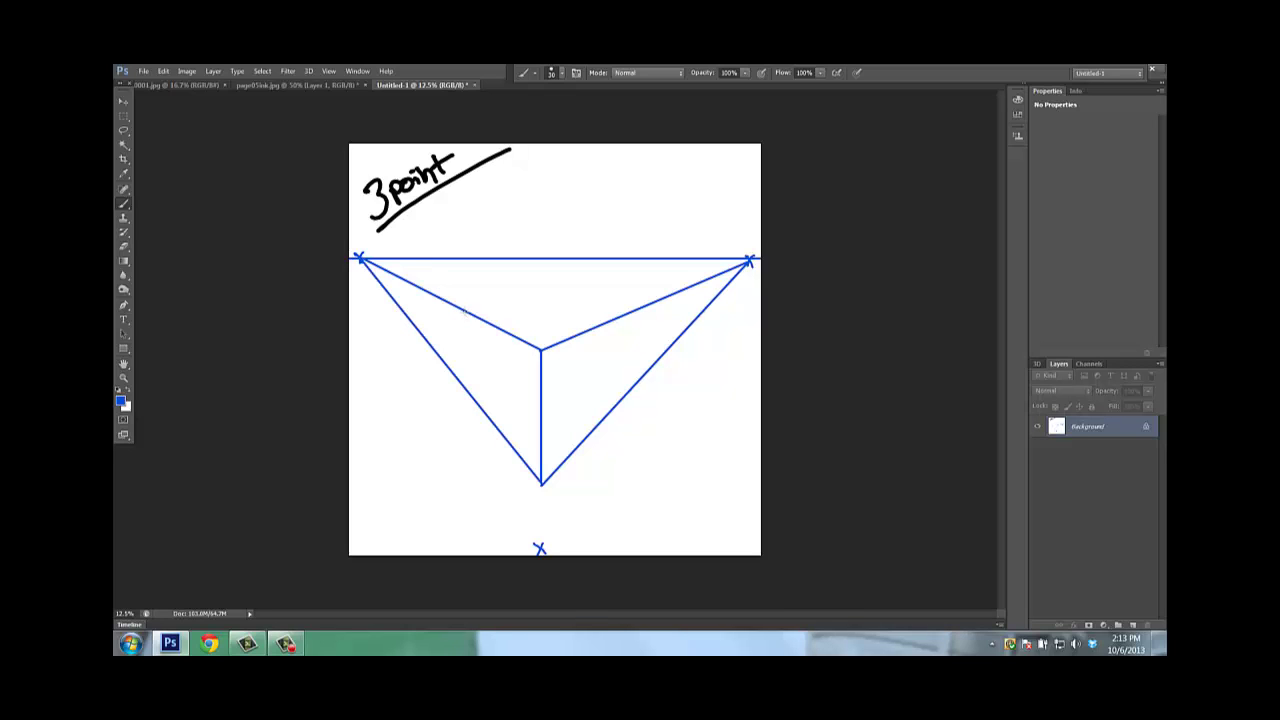
- Draw vertical side edges closing the left and right faces, and connect their top corners to the opposite vanishing points
drag(464, 312, 464, 385)
click(746, 260)
shift+click(464, 310)
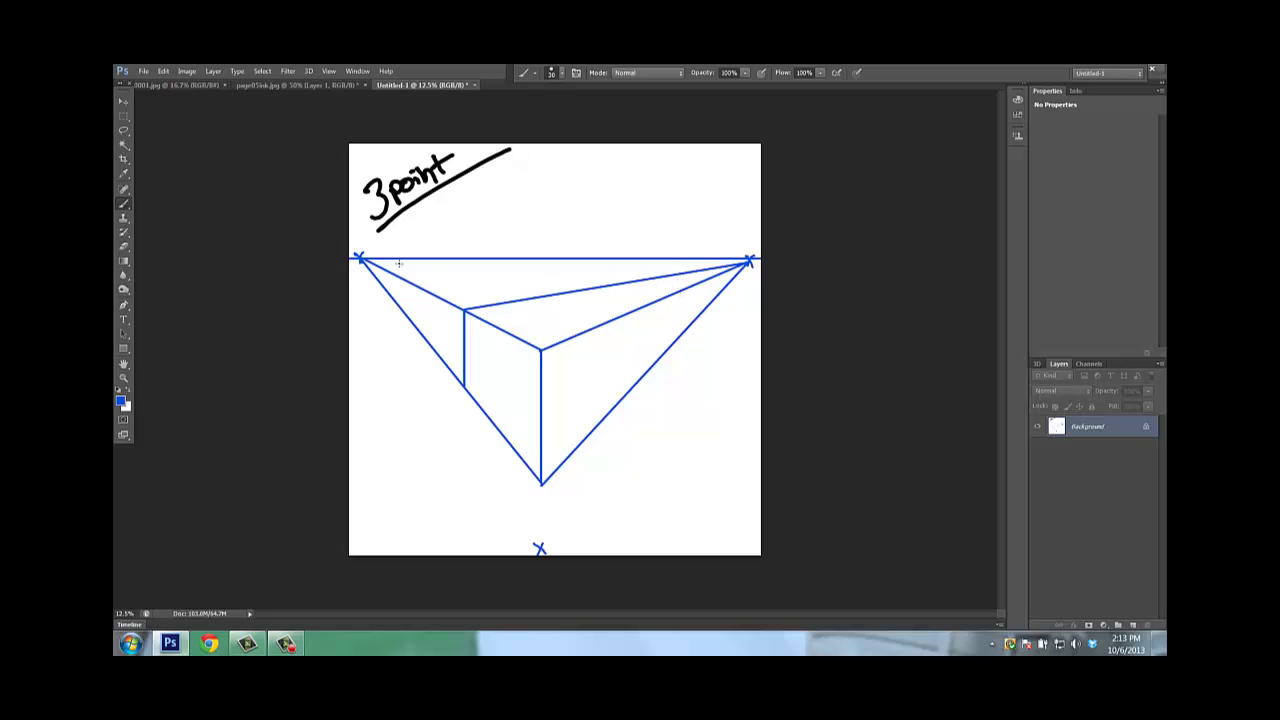
shift+click(360, 259)
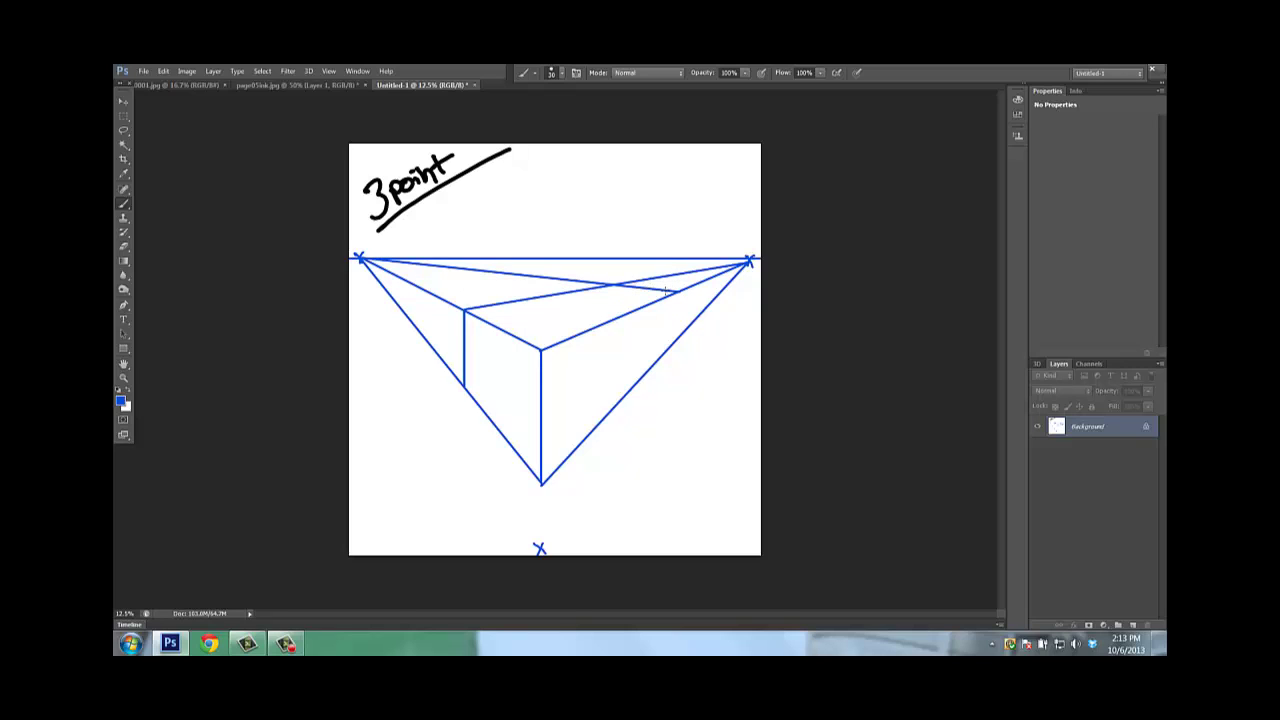
drag(678, 292, 677, 338)
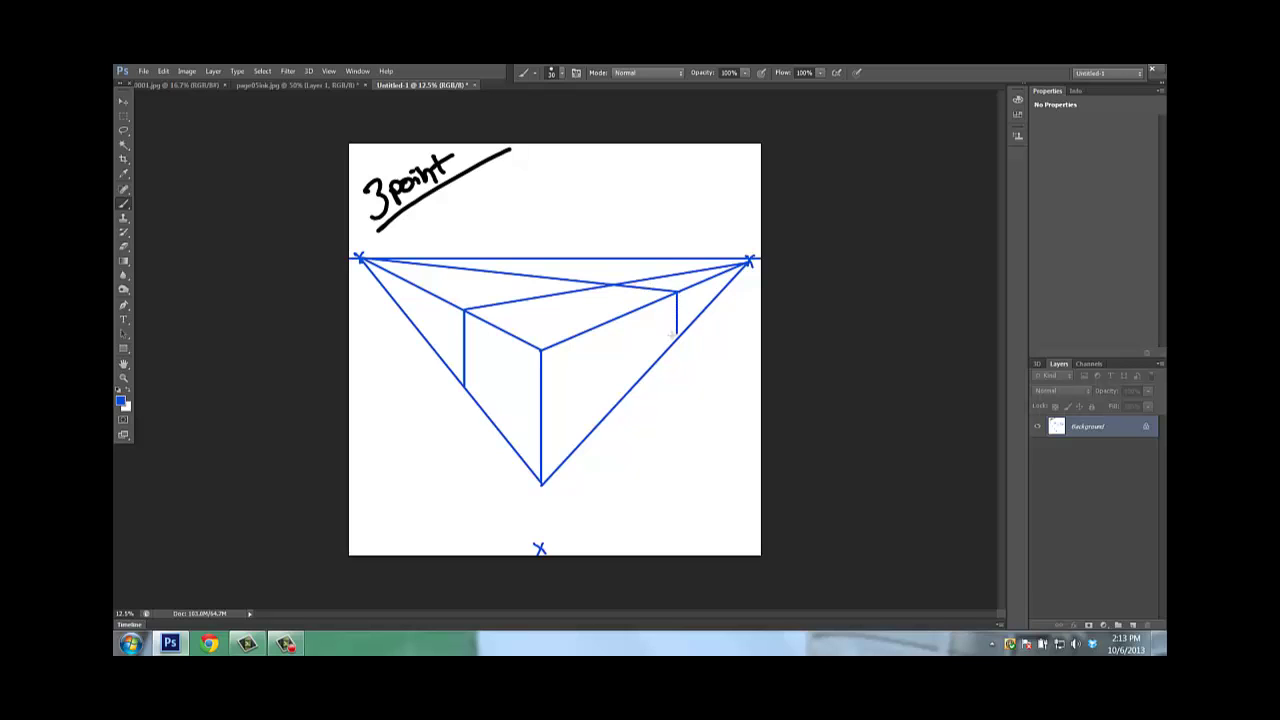